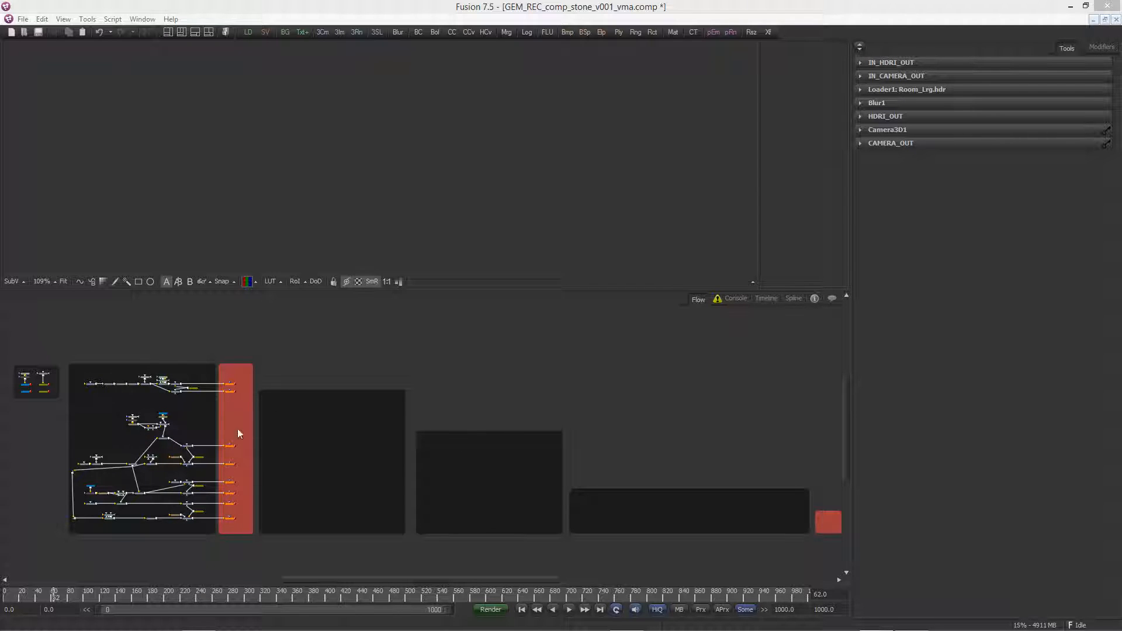
Paste a copy of the HDRI_OUT node and its wireless link beside the two upper renderers in the RENDER_OUT group
middle_drag(214, 422, 417, 490)
drag(179, 389, 239, 493)
middle_drag(428, 489, 344, 546)
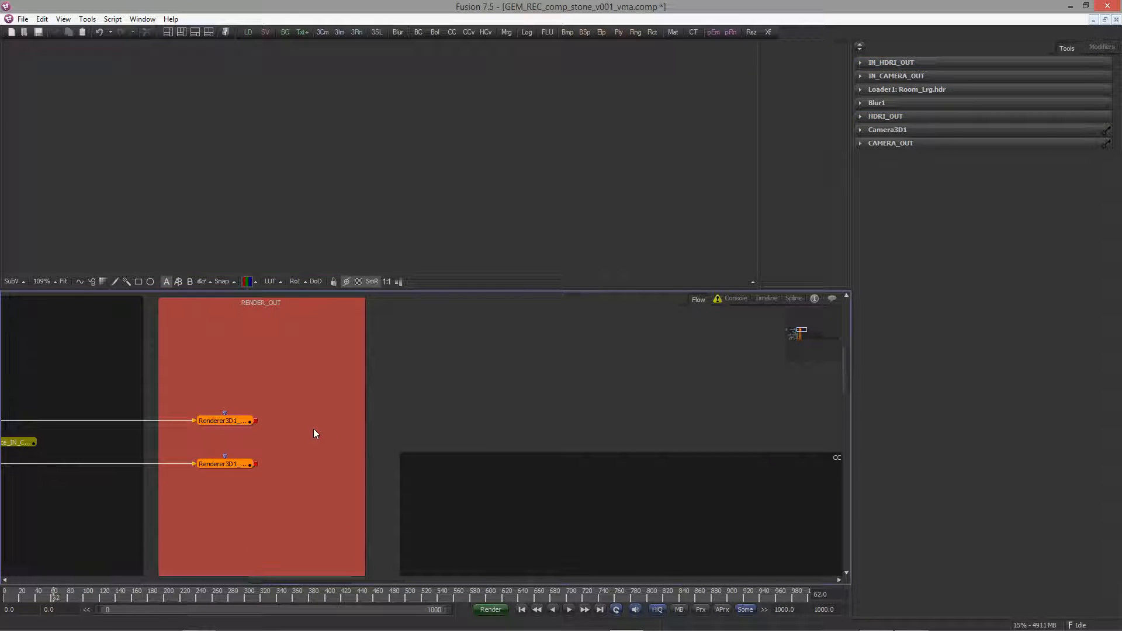
key(ctrl+v)
click(287, 393)
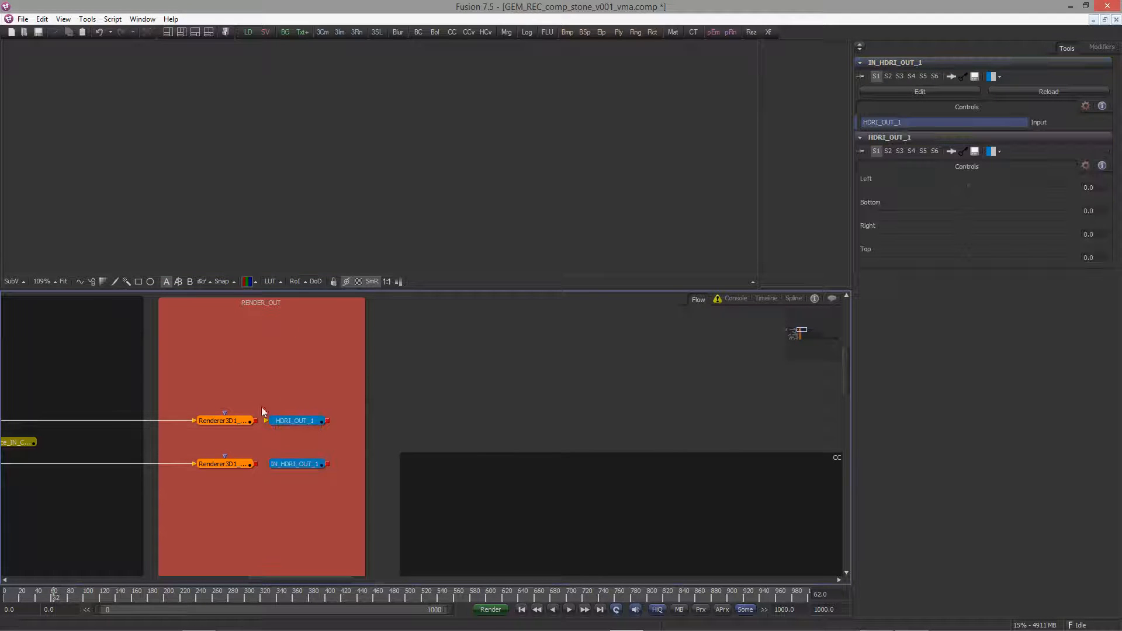
Preview both line renderers, connect the upper one to HDRI_OUT_1, and place IN_HDRI_OUT_1 in the same row outside the RENDER_OUT group
drag(236, 418, 237, 218)
drag(232, 463, 235, 222)
click(294, 420)
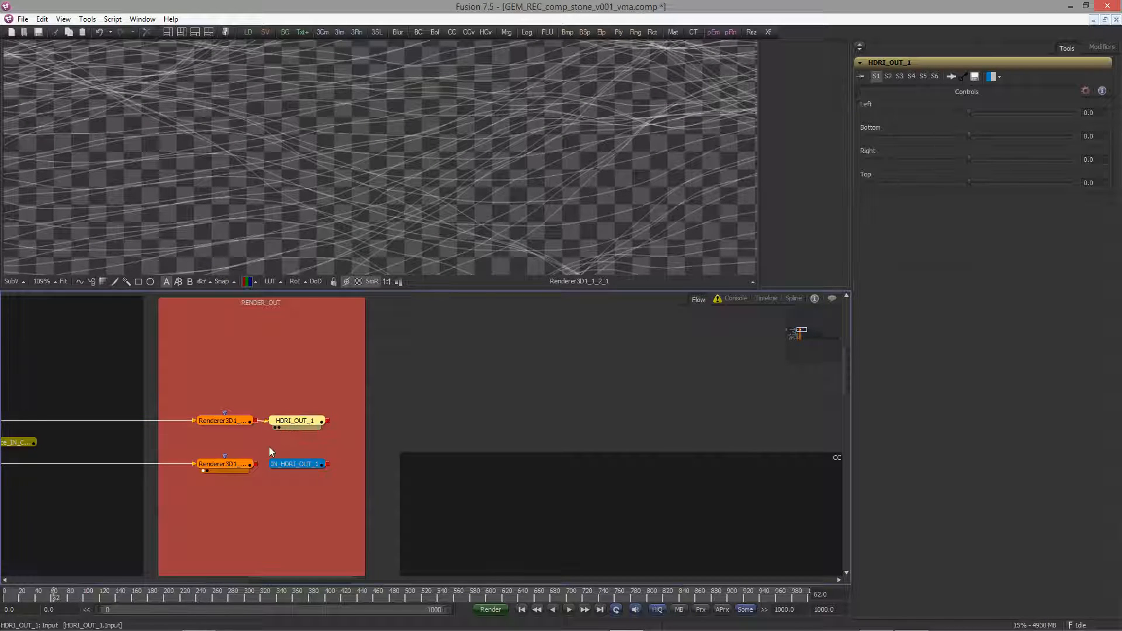
drag(295, 465, 402, 425)
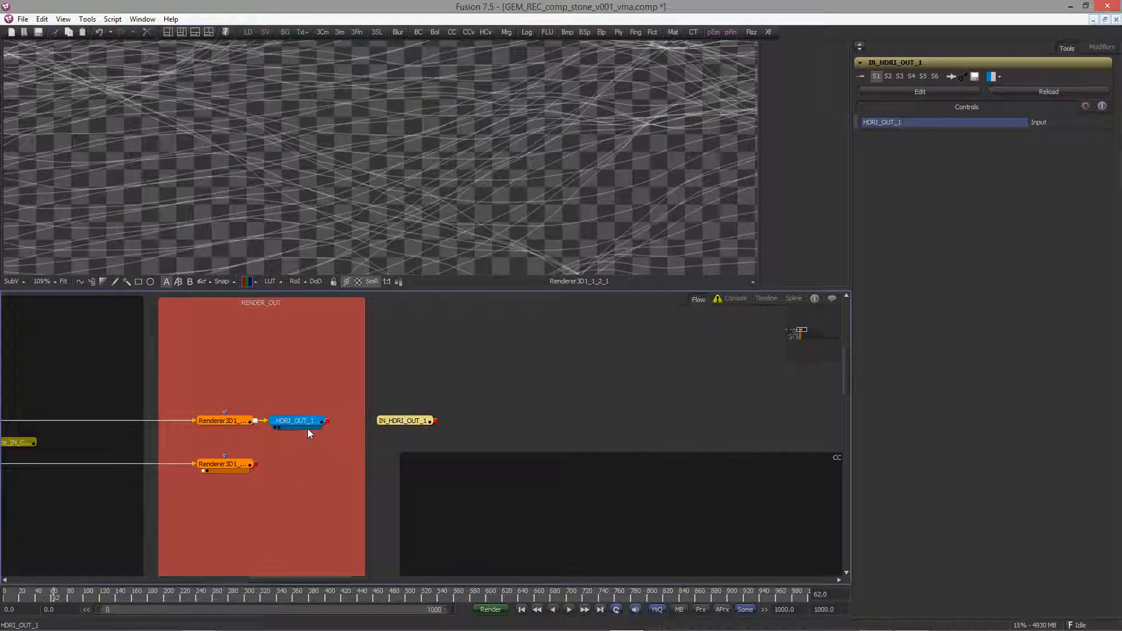
Rename the HDRI_OUT_1 node as LINE01_OUT
ctrl+click(308, 427)
key(F2)
text(LINE)
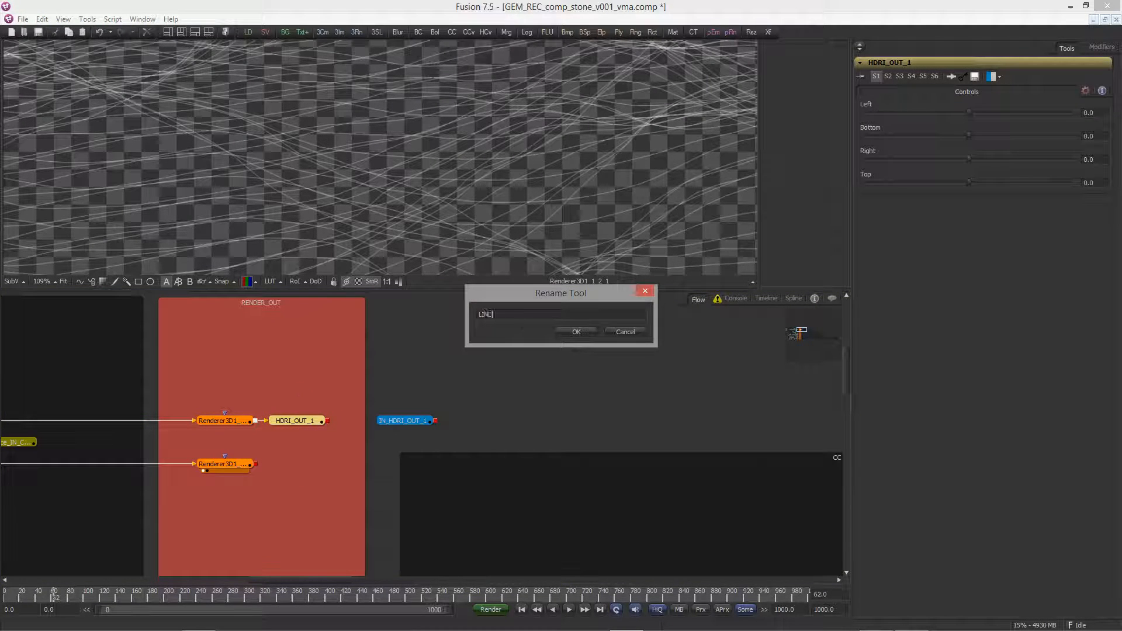
text(01_OUT)
key(Return)
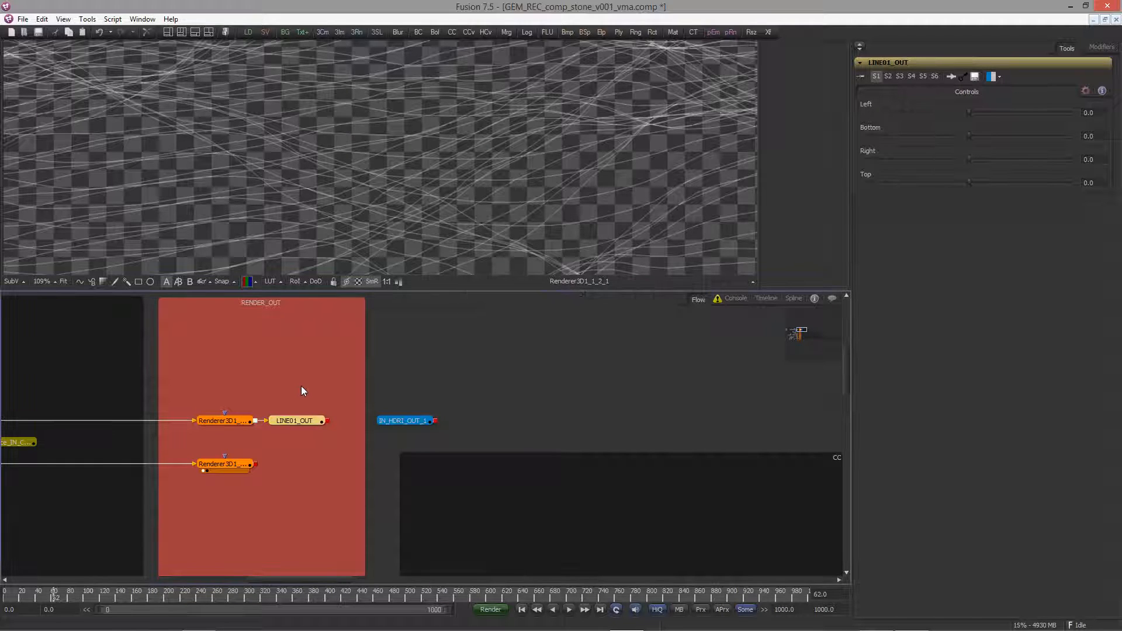
Rename the wireless link as IN_LINE01_OUT and duplicate the LINE01_OUT node pair beside the second renderer
click(395, 419)
click(302, 422)
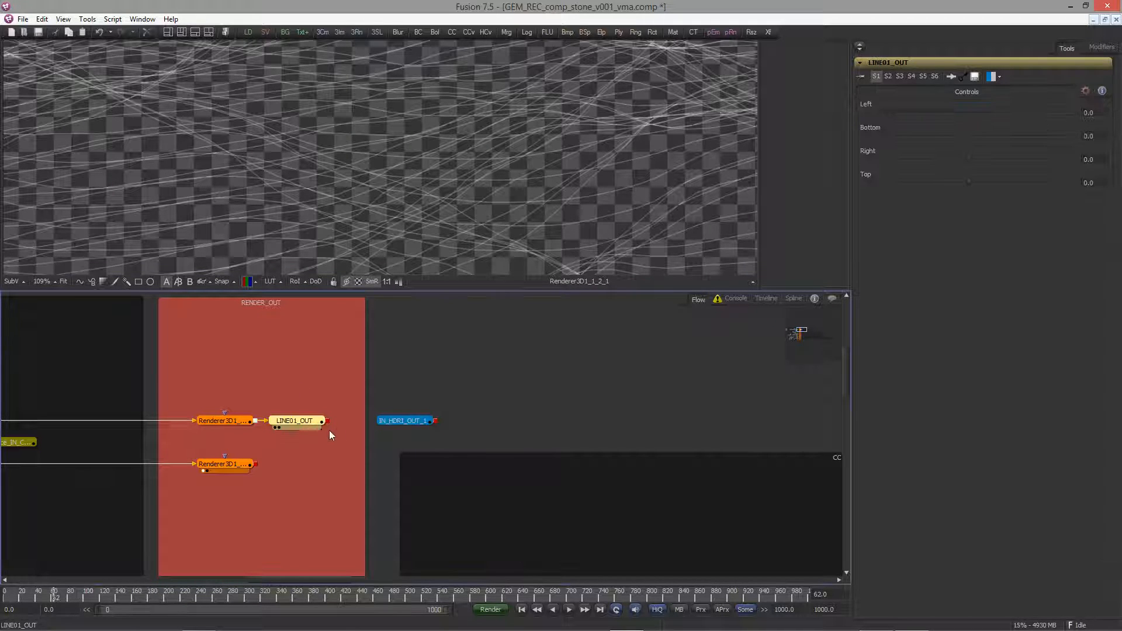
click(401, 423)
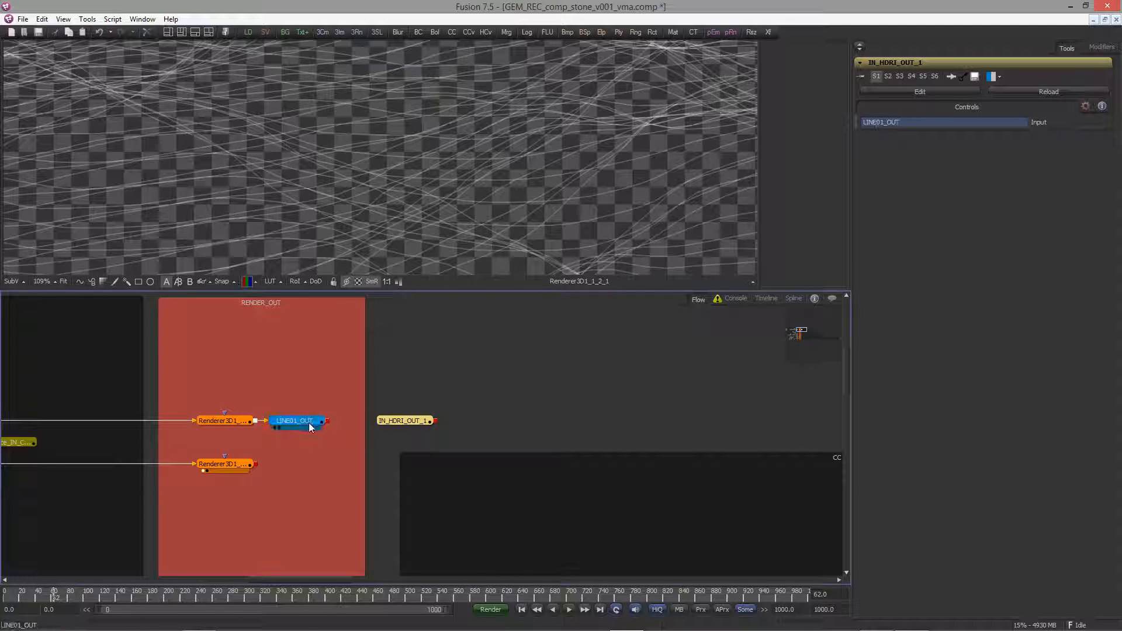
drag(497, 390, 302, 438)
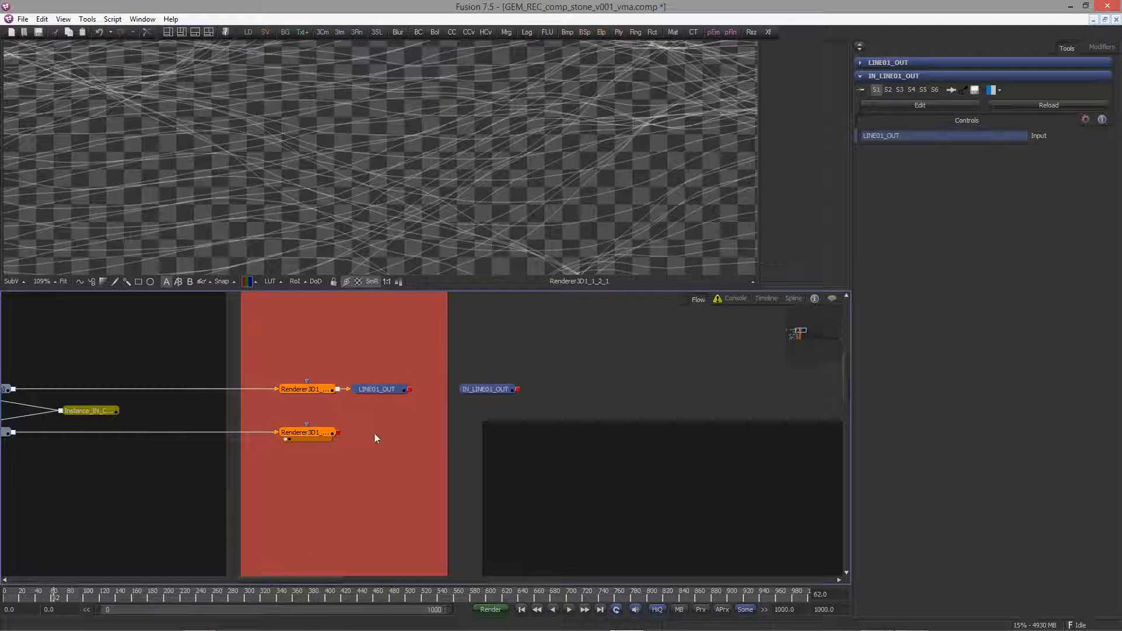
key(ctrl+v)
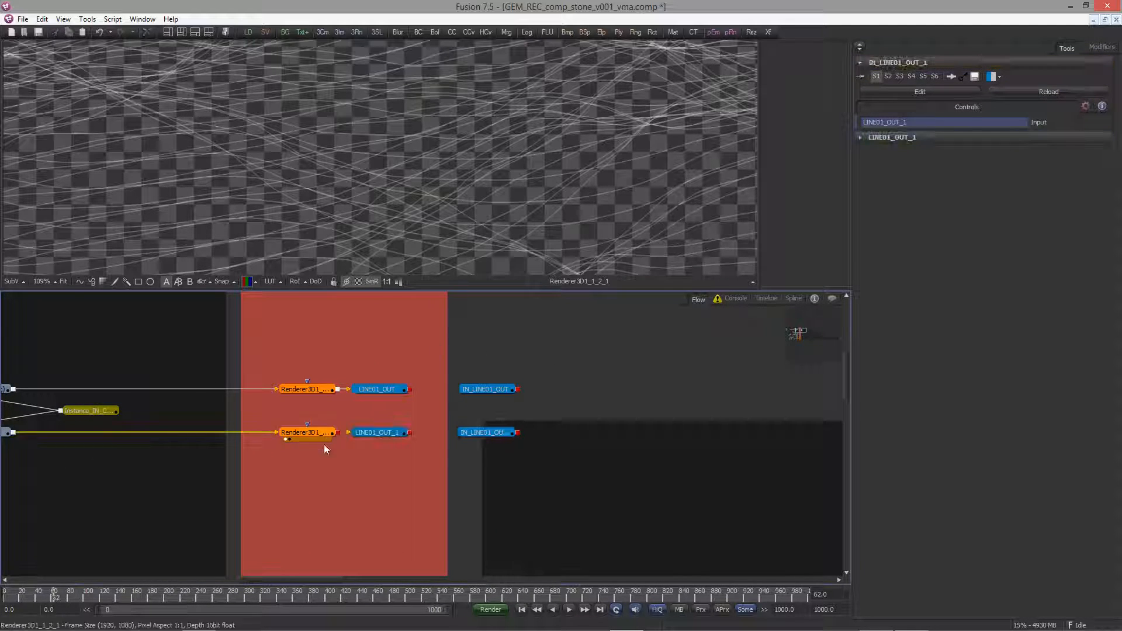
Examine the finished row of output nodes and preview the IN_LINE01_OUT and IN_LINE02_OUT passes in the viewer
ctrl+scroll(324, 444, down, 5)
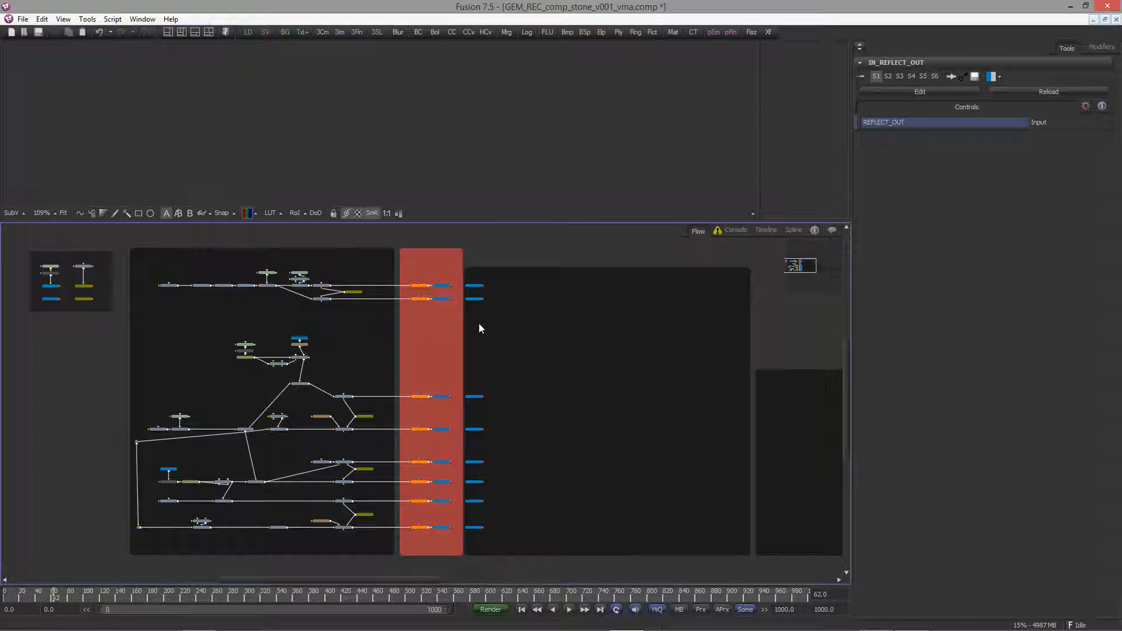
ctrl+scroll(445, 350, up, 3)
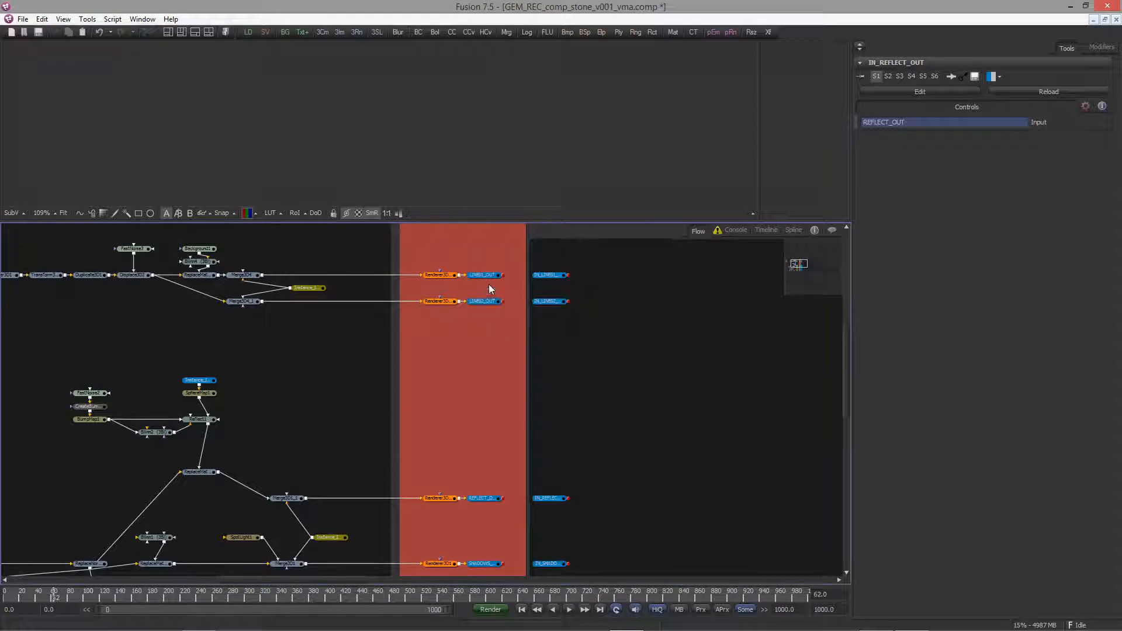
ctrl+scroll(476, 339, up, 3)
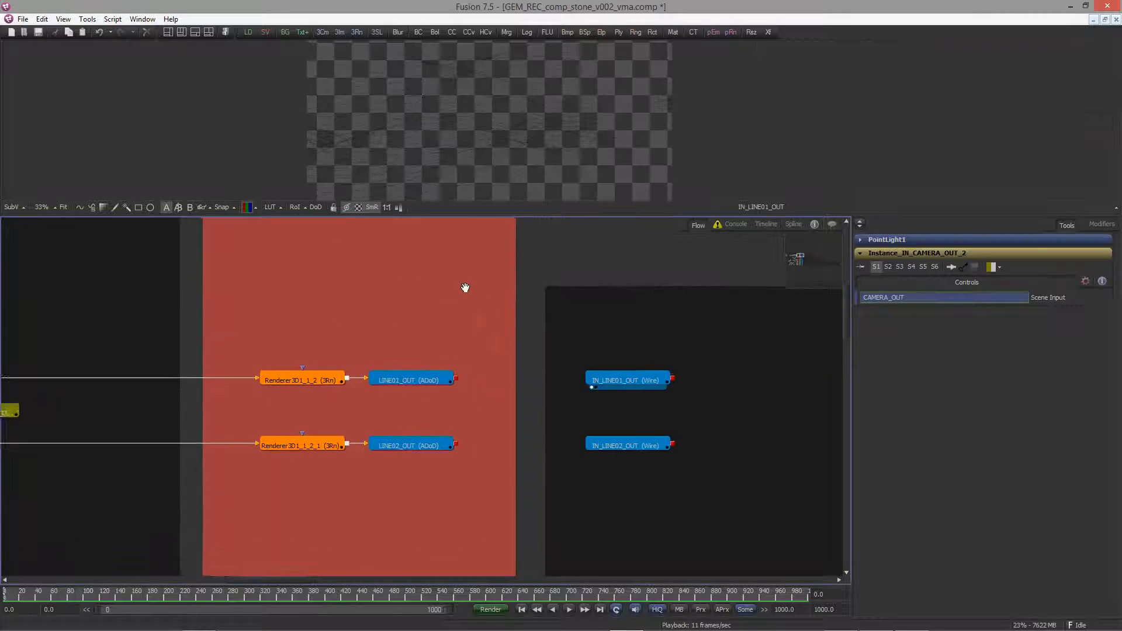
ctrl+scroll(463, 288, up, 2)
ctrl+scroll(475, 297, down, 1)
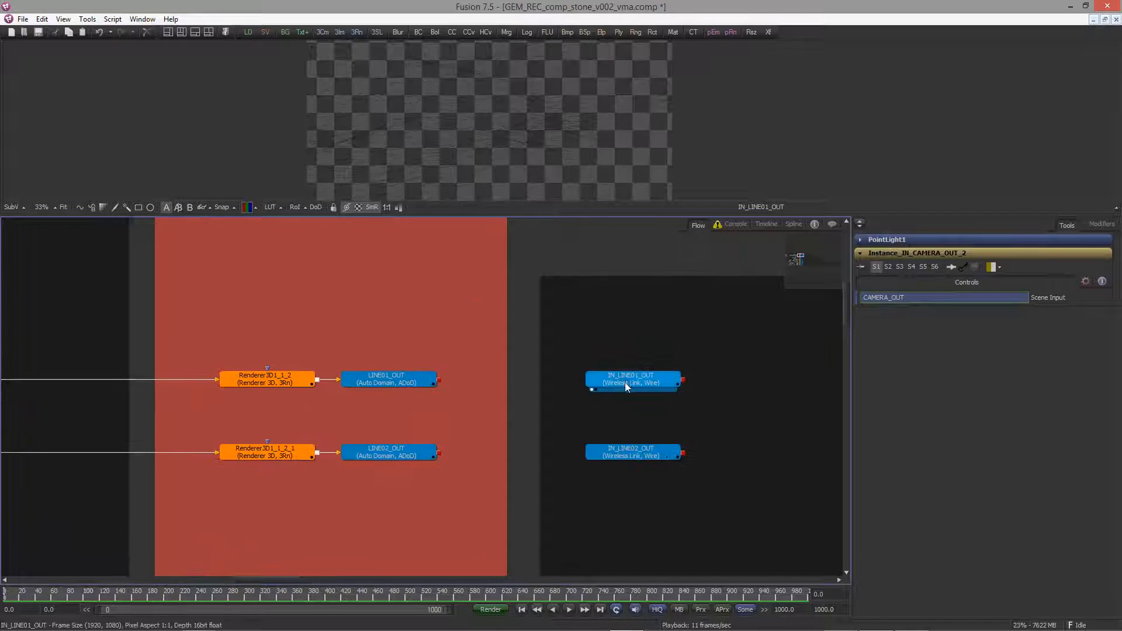
drag(625, 383, 504, 139)
middle_drag(618, 416, 547, 351)
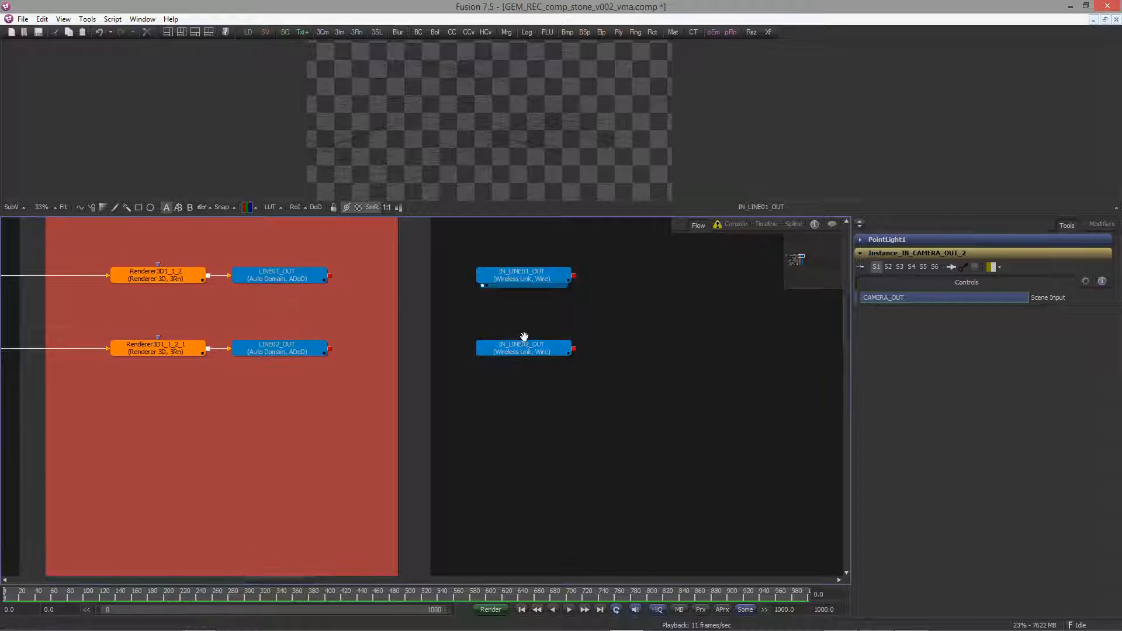
ctrl+scroll(522, 341, up, 1)
drag(514, 361, 515, 175)
ctrl+scroll(543, 330, down, 1)
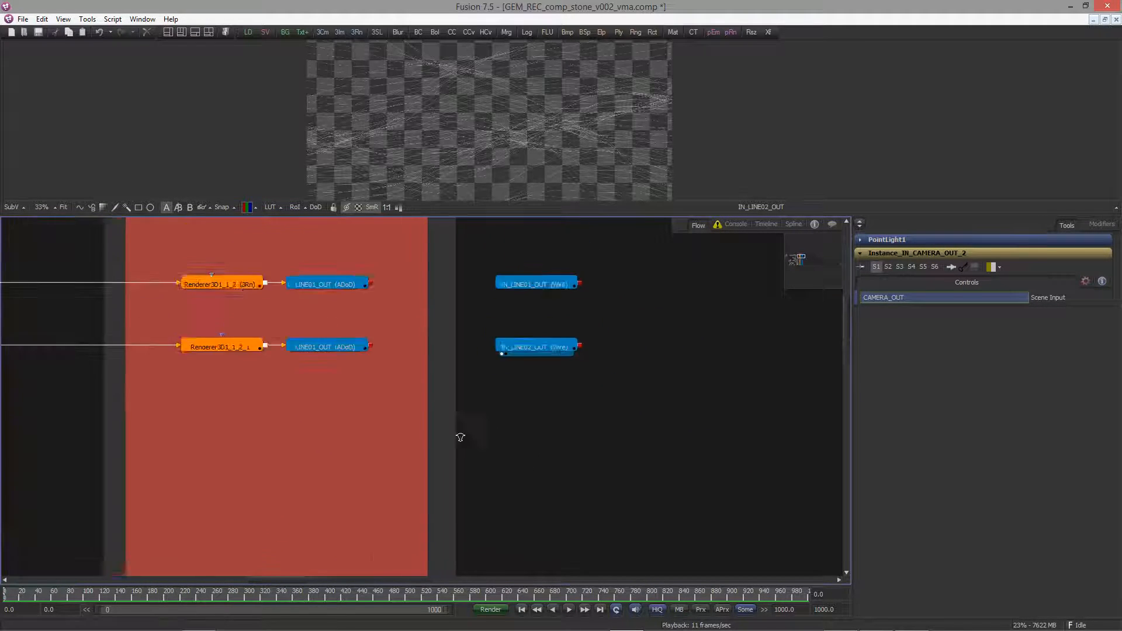
Preview the IN_REFLECT_OUT and IN_SHADOWS_OUT passes in the viewer
middle_drag(458, 436, 467, 294)
ctrl+scroll(442, 313, down, 1)
middle_drag(491, 500, 471, 324)
middle_drag(502, 399, 557, 318)
ctrl+scroll(557, 339, up, 1)
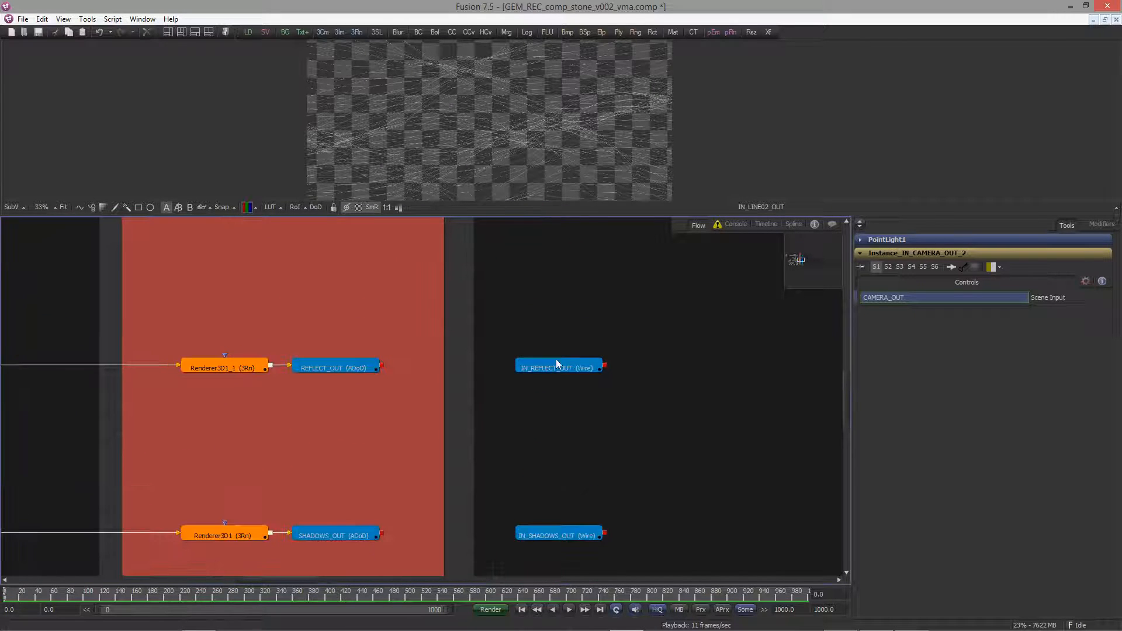
drag(556, 366, 533, 175)
middle_drag(602, 494, 573, 371)
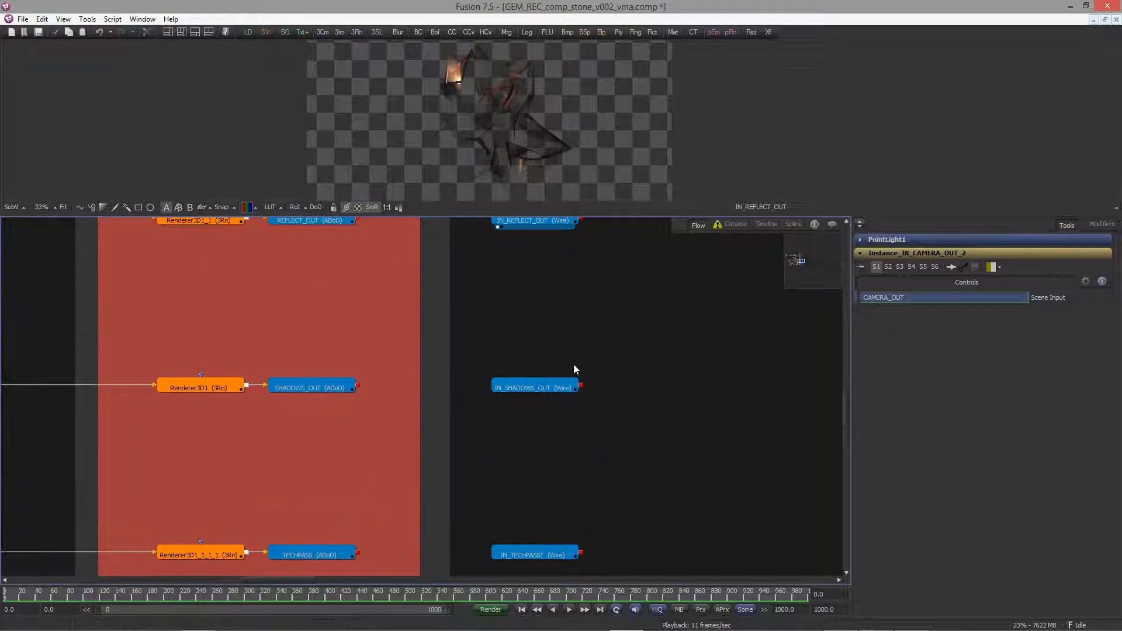
drag(555, 388, 533, 187)
middle_drag(569, 471, 553, 332)
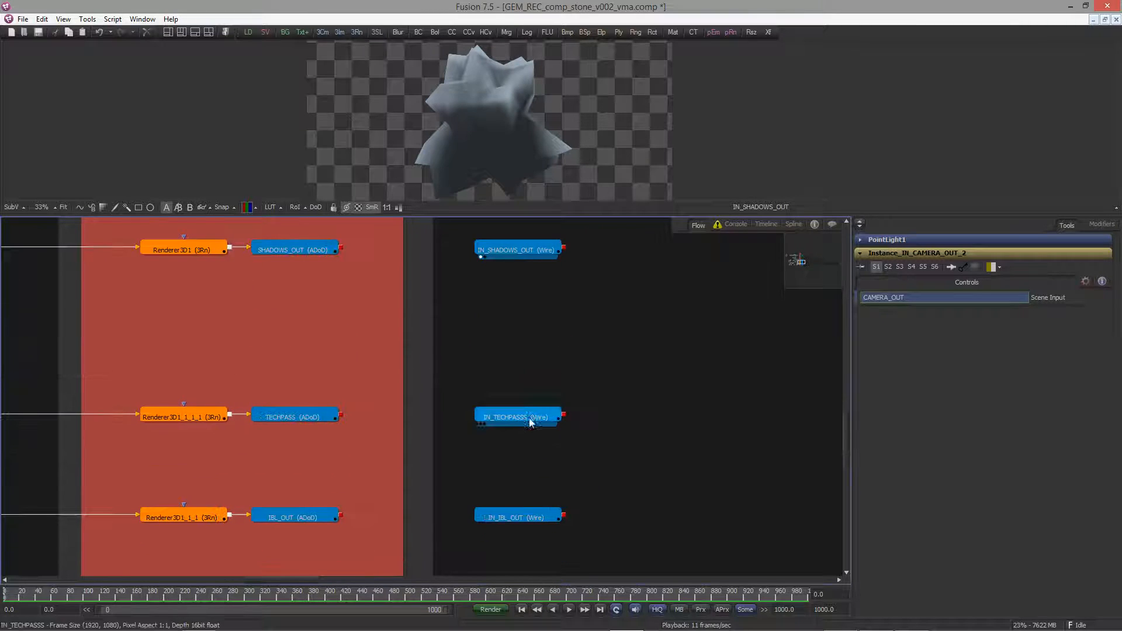
Preview the IN_TECHPASSS pass with its available viewer channels, and the IN_IBL_OUT pass
drag(531, 418, 513, 140)
click(257, 208)
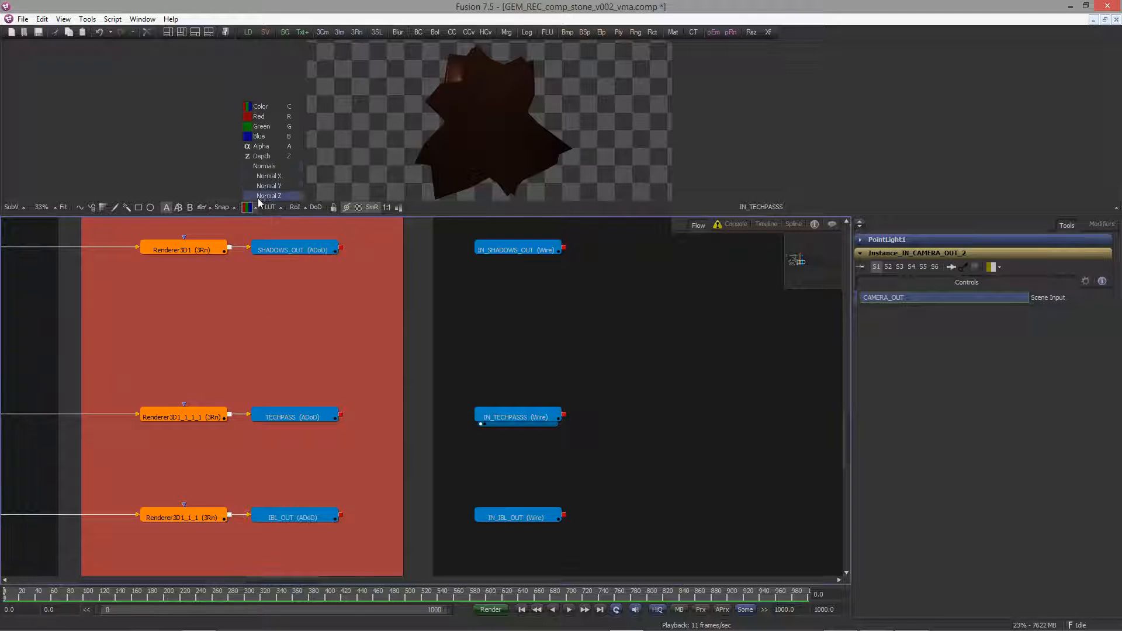
click(435, 384)
middle_drag(519, 441, 523, 356)
drag(537, 429, 534, 187)
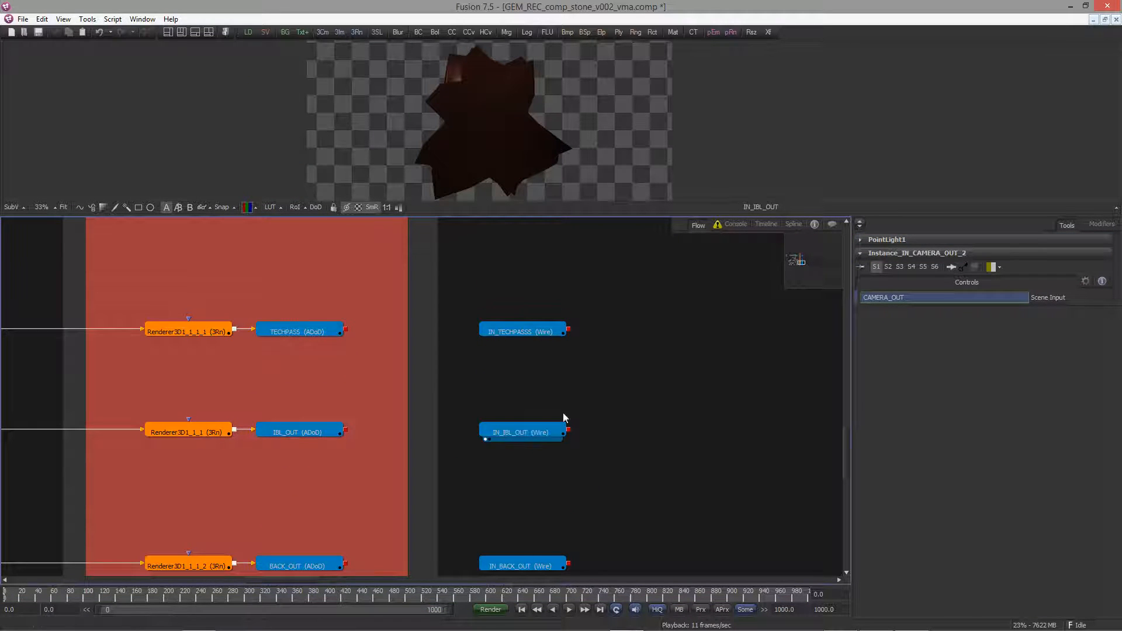
Preview the IN_BACK_OUT and IN_BACKSCATTER_OUT passes in the viewer
middle_drag(579, 435, 591, 261)
drag(539, 391, 483, 136)
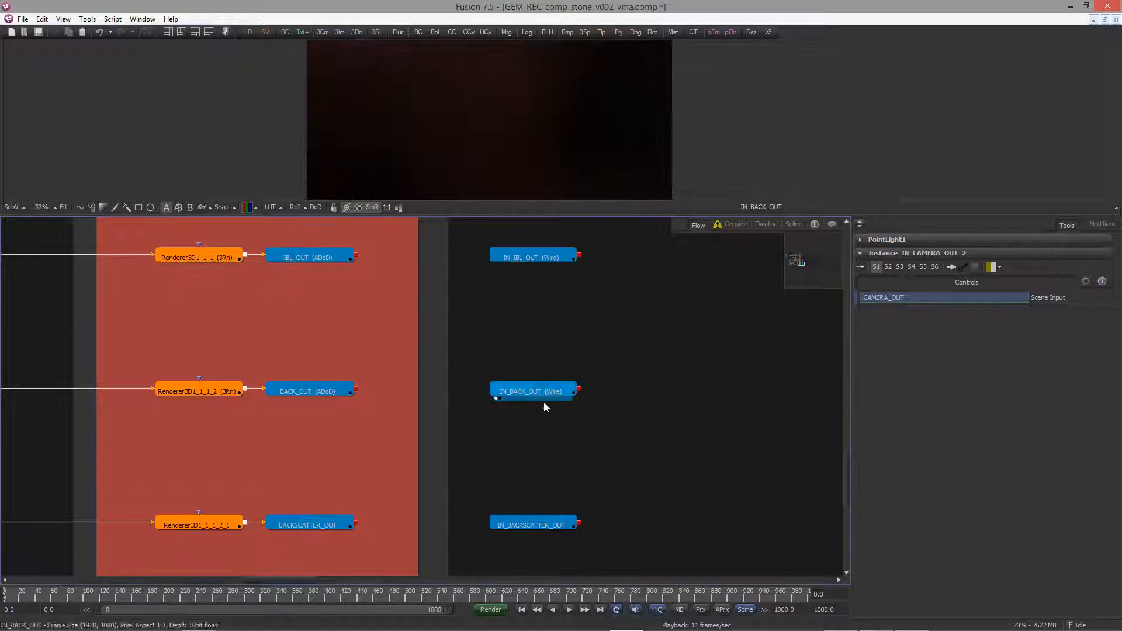
middle_drag(543, 404, 530, 317)
drag(517, 437, 477, 140)
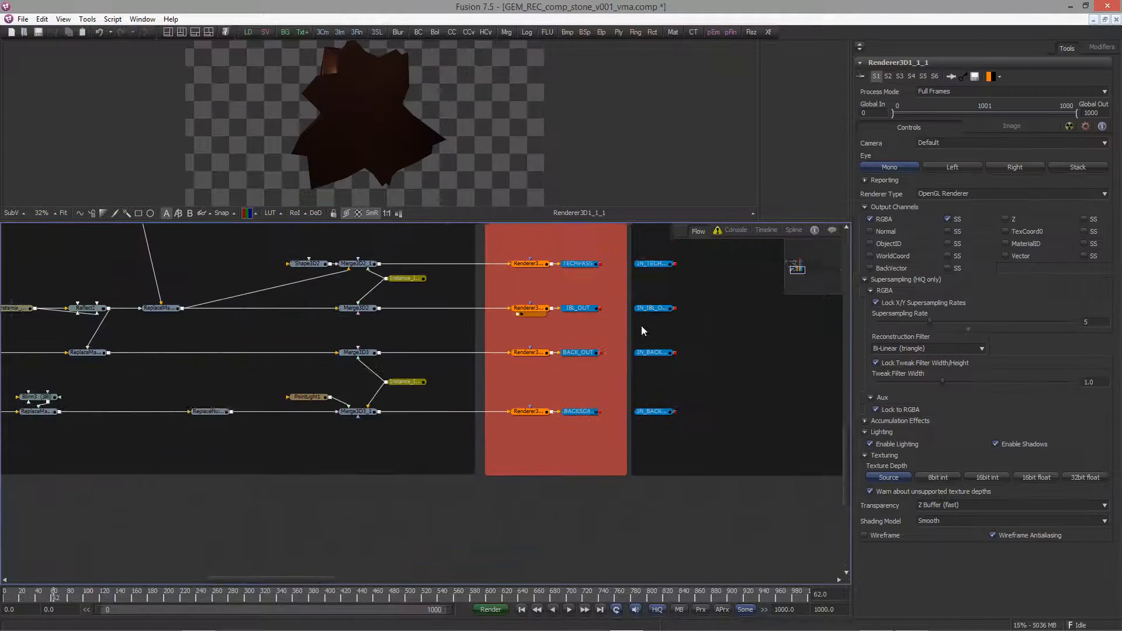
Rearrange the flow so the BACKSCATTER_OUT branch, including its Blinn and Replace Material nodes, sits above the BACK_OUT branch
middle_drag(382, 427, 493, 413)
ctrl+scroll(415, 390, down, 2)
drag(740, 419, 51, 408)
drag(116, 364, 50, 382)
drag(193, 396, 193, 373)
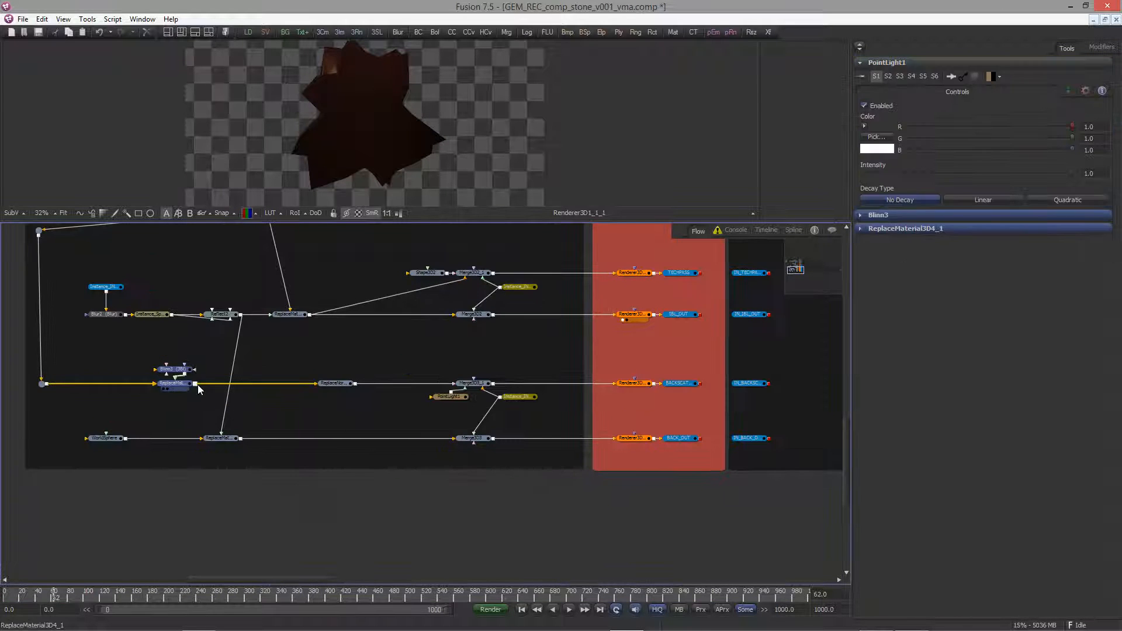
click(192, 384)
click(397, 396)
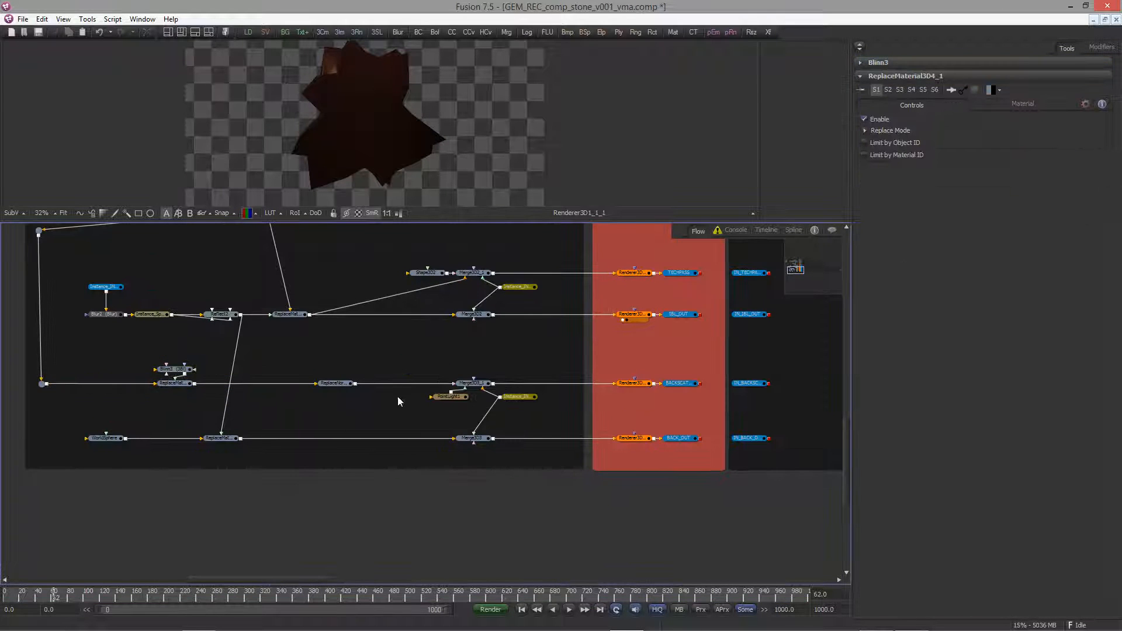
Check the rearranged backscatter and background rows and the link between IN_BACK_OUT and BACK_OUT
middle_drag(383, 378, 363, 373)
middle_drag(688, 414, 752, 424)
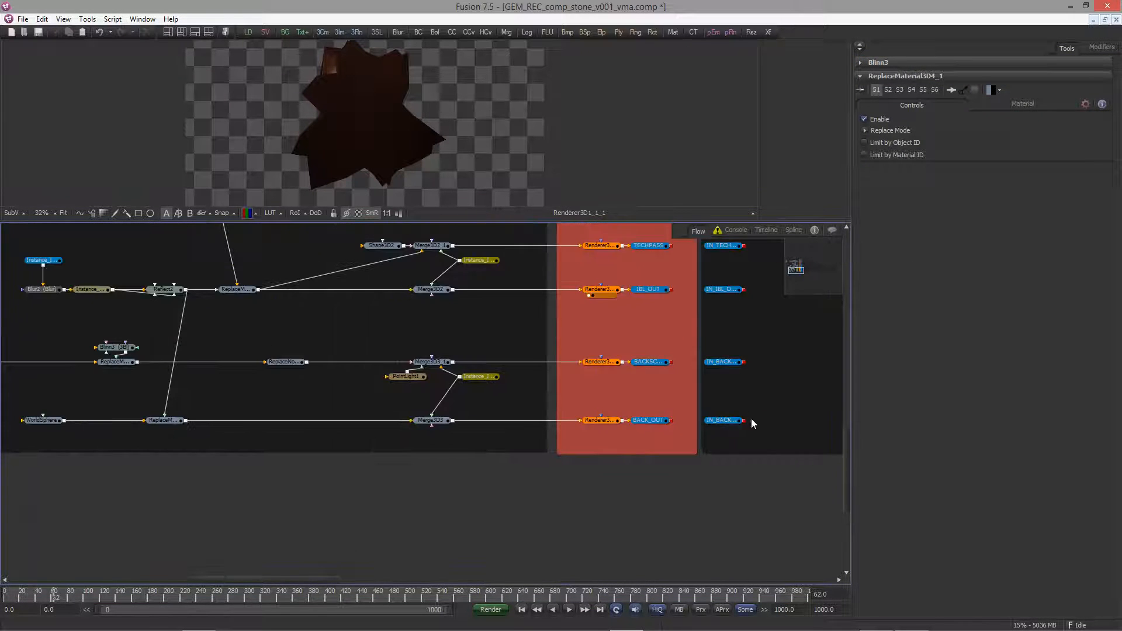
middle_drag(780, 362, 450, 363)
click(446, 369)
click(452, 457)
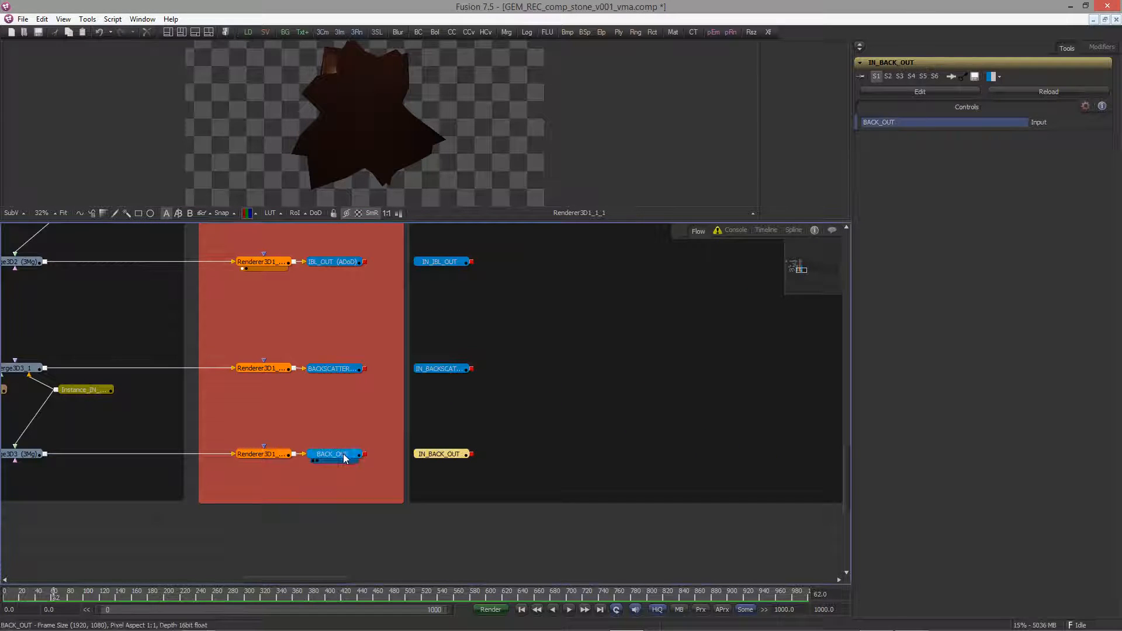
click(344, 456)
click(531, 373)
Look over the whole flow layout, from the render branches to the empty compositing groups
ctrl+scroll(534, 390, down, 5)
middle_drag(698, 356, 461, 459)
ctrl+scroll(461, 458, down, 3)
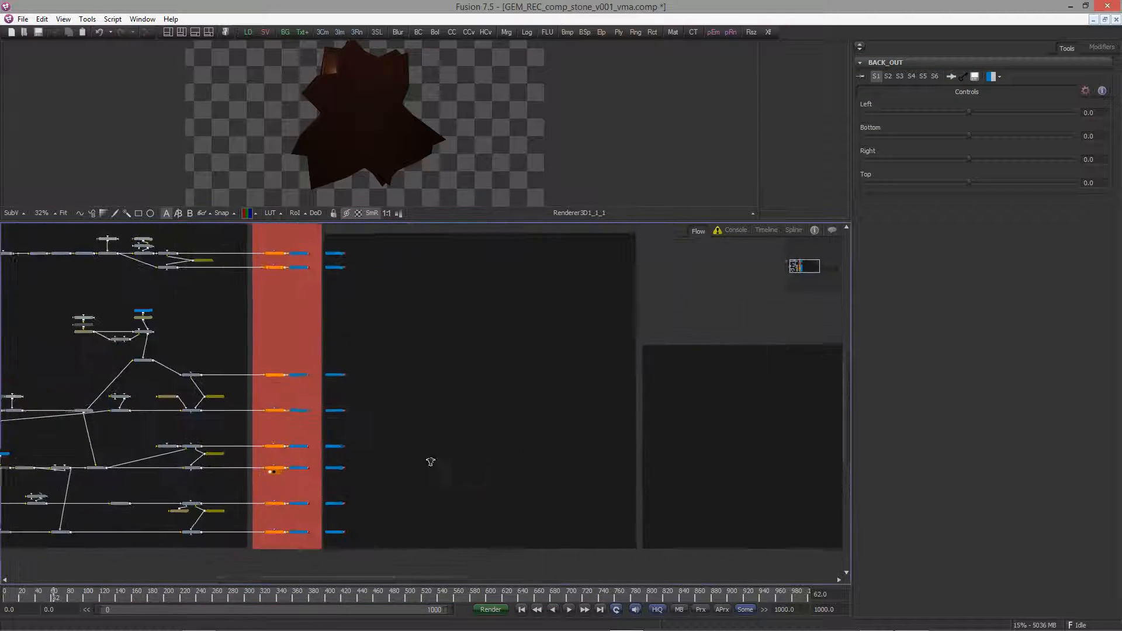
middle_drag(524, 419, 494, 436)
mouse_move(494, 390)
middle_down()
mouse_move(483, 397)
mouse_move(486, 386)
middle_up()
ctrl+scroll(508, 362, down, 1)
ctrl+scroll(163, 310, down, 2)
middle_drag(162, 310, 150, 331)
ctrl+scroll(156, 332, up, 1)
ctrl+scroll(157, 332, up, 2)
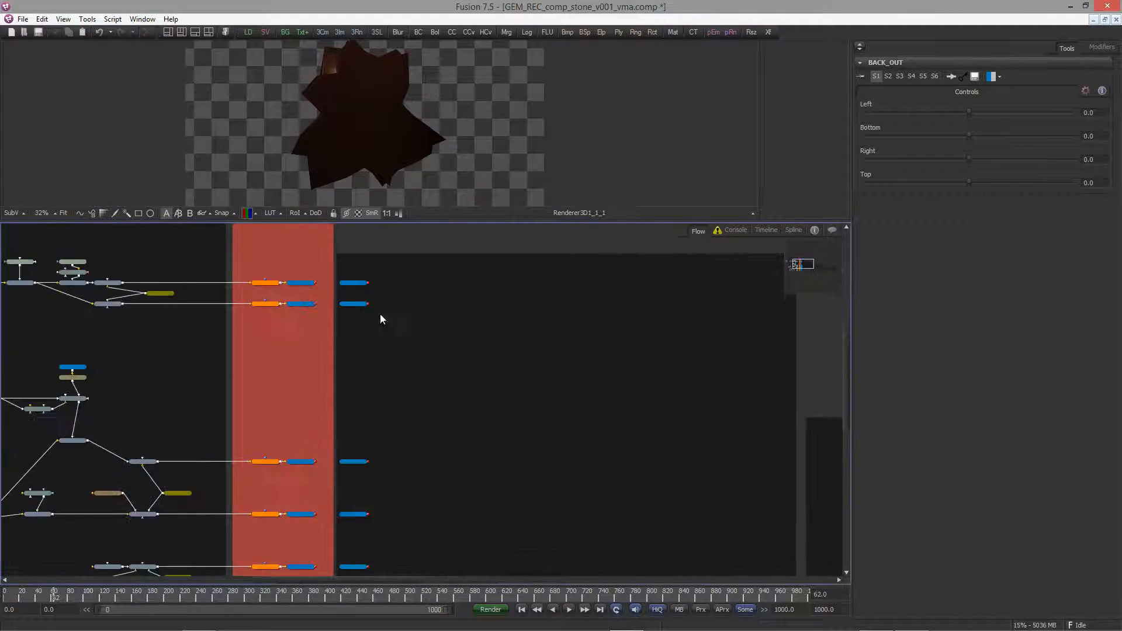
Add a Channel Booleans node after IN_LINE02_OUT and place it farther along the row
ctrl+scroll(381, 316, up, 5)
middle_drag(413, 318, 315, 406)
click(219, 372)
key(ctrl+space)
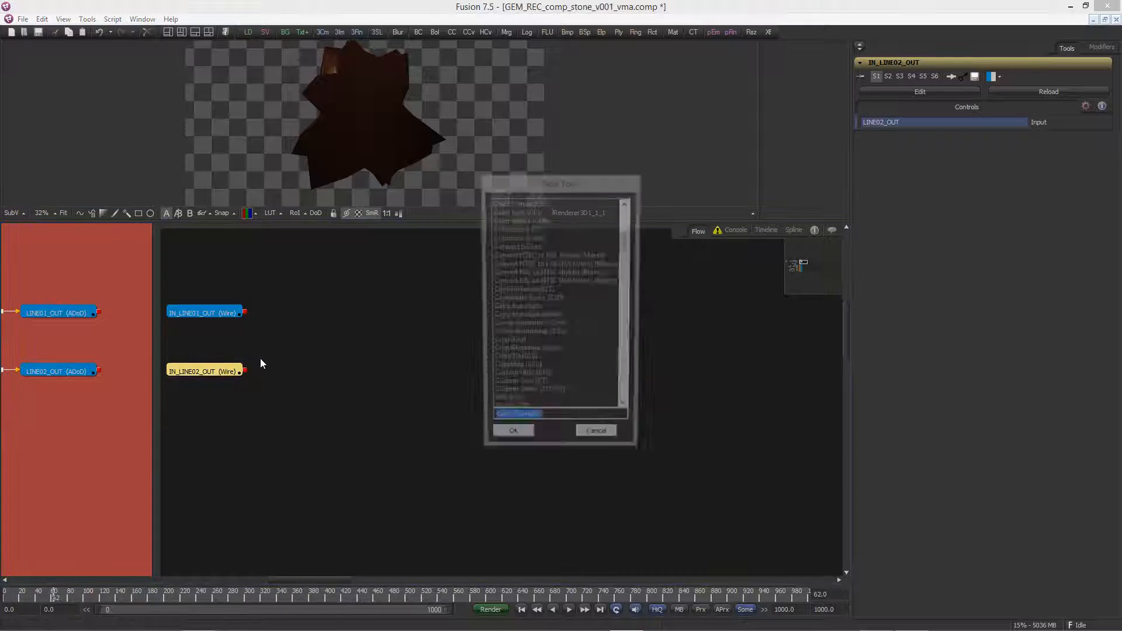
text(bool)
key(Return)
drag(277, 371, 375, 372)
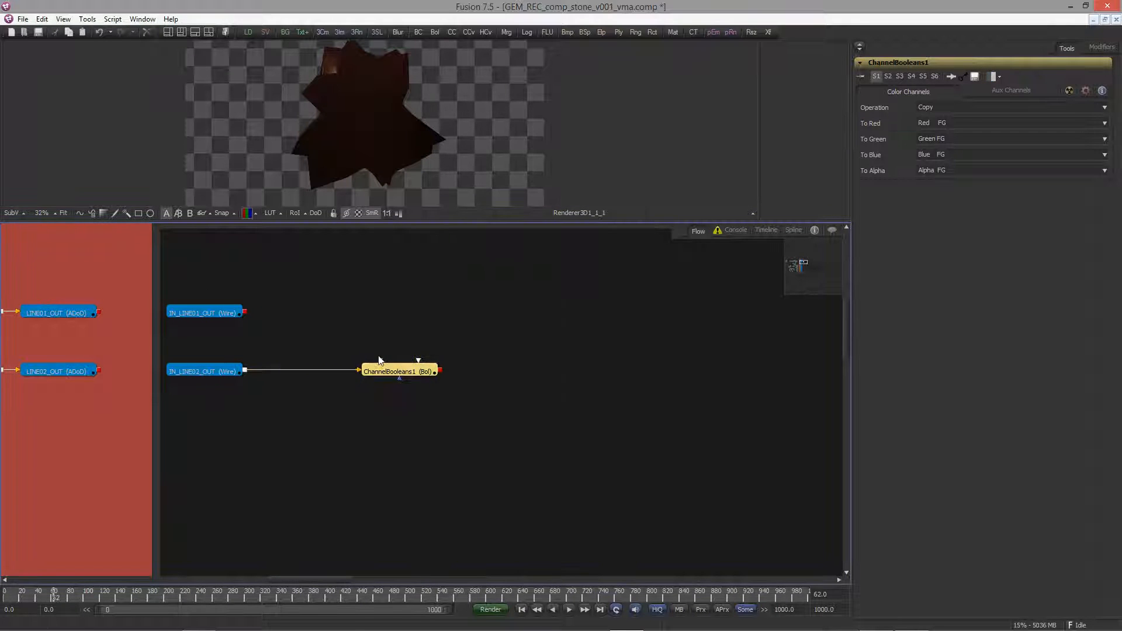
Preview the IN_LINE01_OUT pass and add a Brightness/Contrast node after it
click(227, 314)
drag(222, 316, 311, 96)
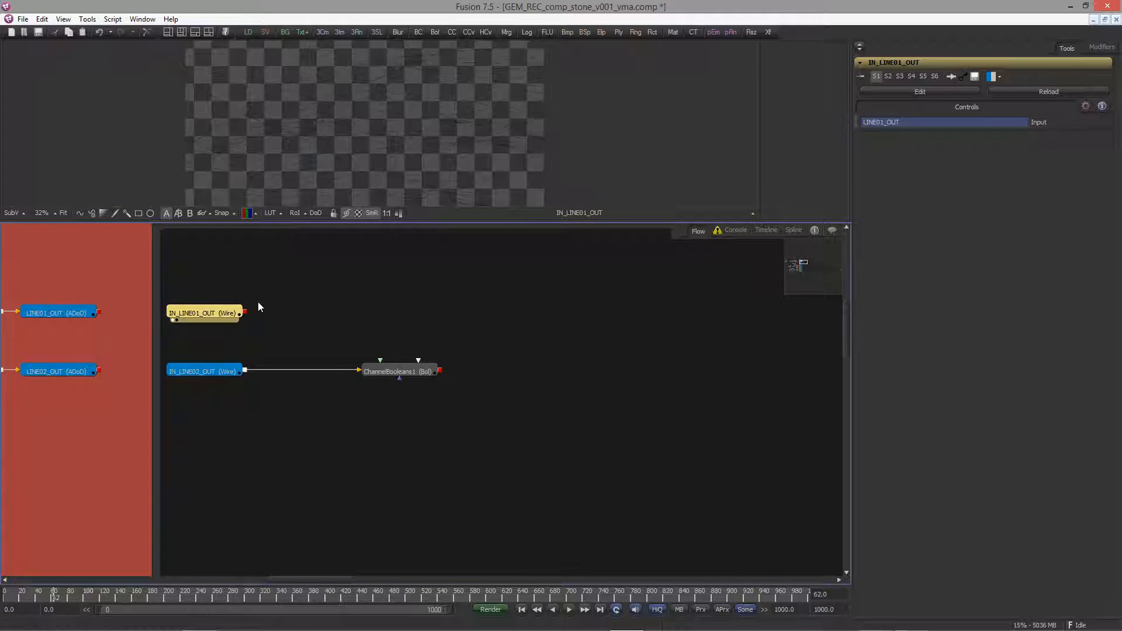
key(ctrl+space)
text(bri)
key(Return)
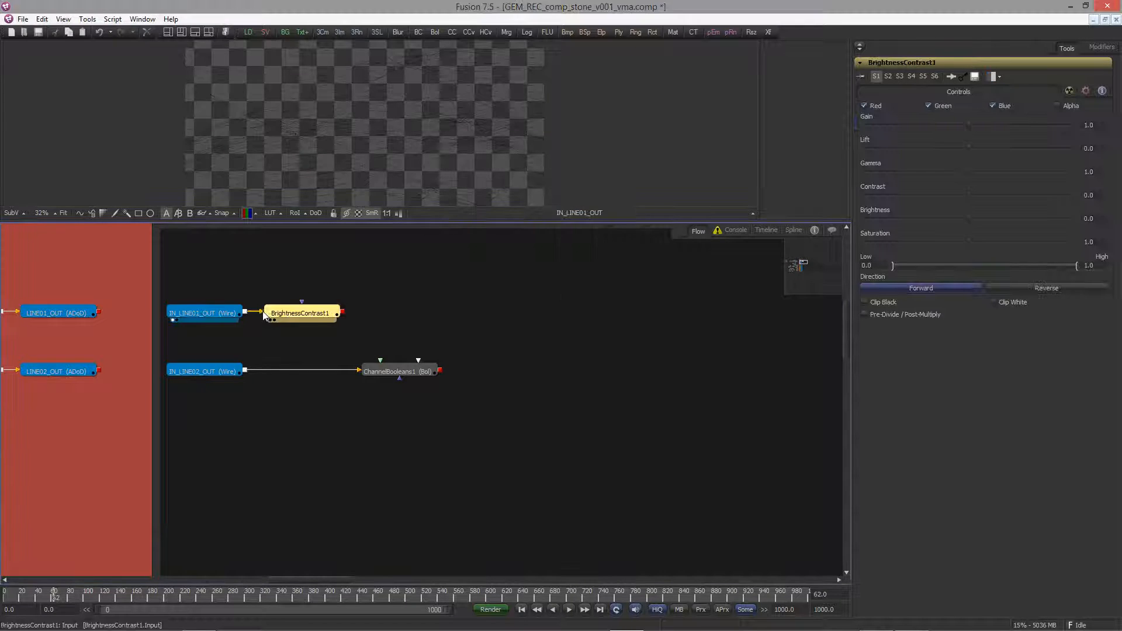
Preview the Brightness/Contrast node of the IN_LINE01_OUT pass and set its gain to 5.0
drag(292, 319, 374, 129)
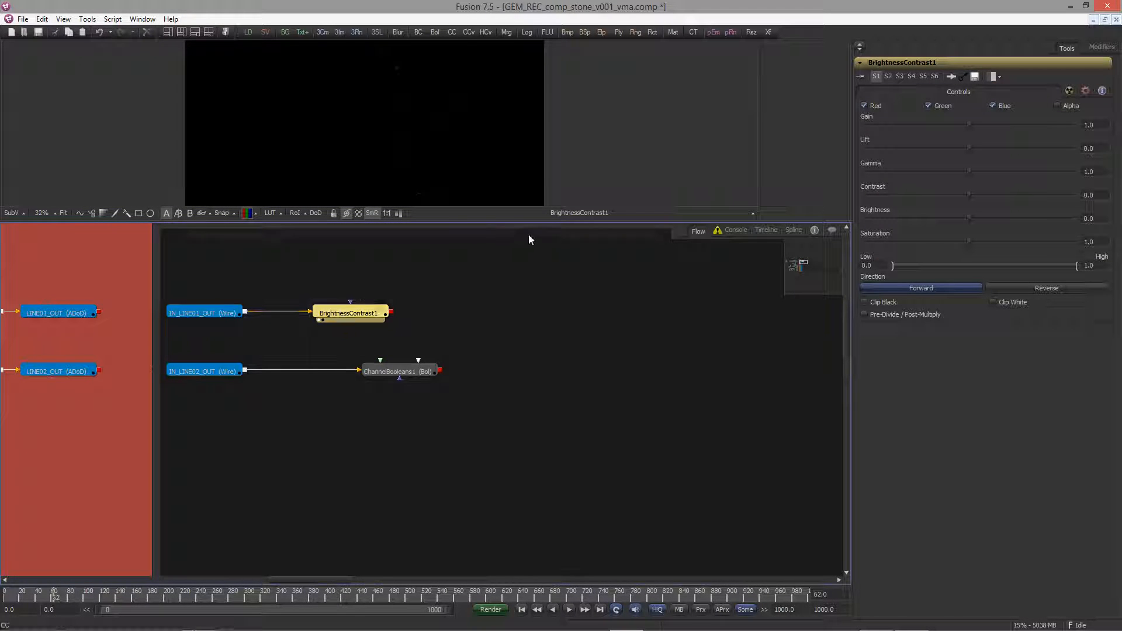
click(1088, 125)
text(5)
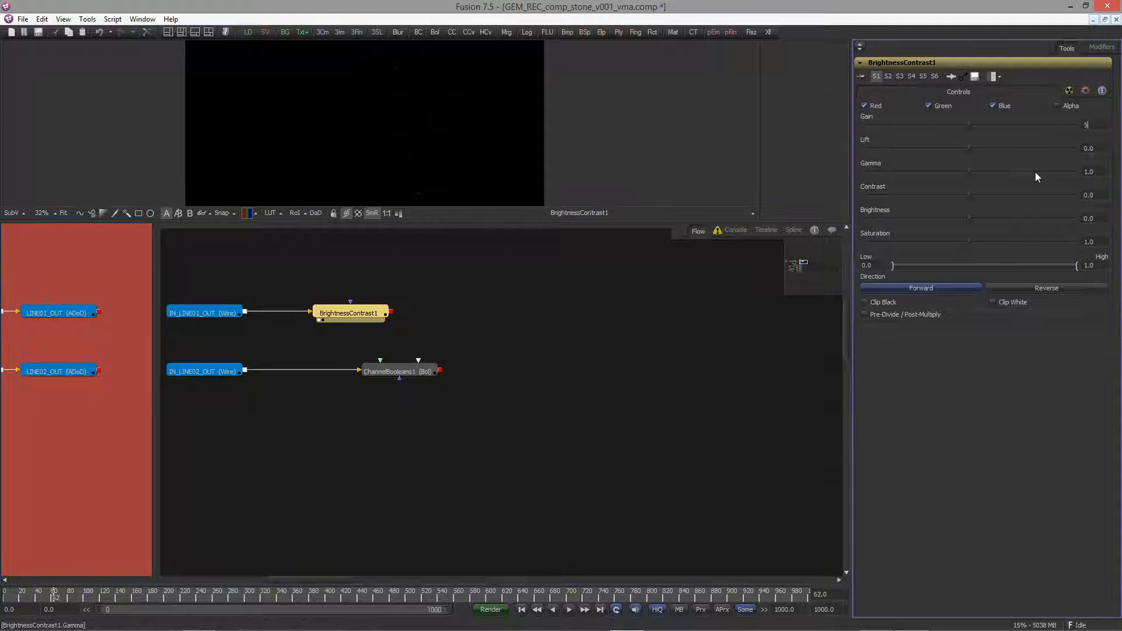
key(Tab)
Limit the Brightness/Contrast range to a low of 0.34 and a high of 0.598
click(879, 265)
key(BackSpace)
text(34)
key(Tab)
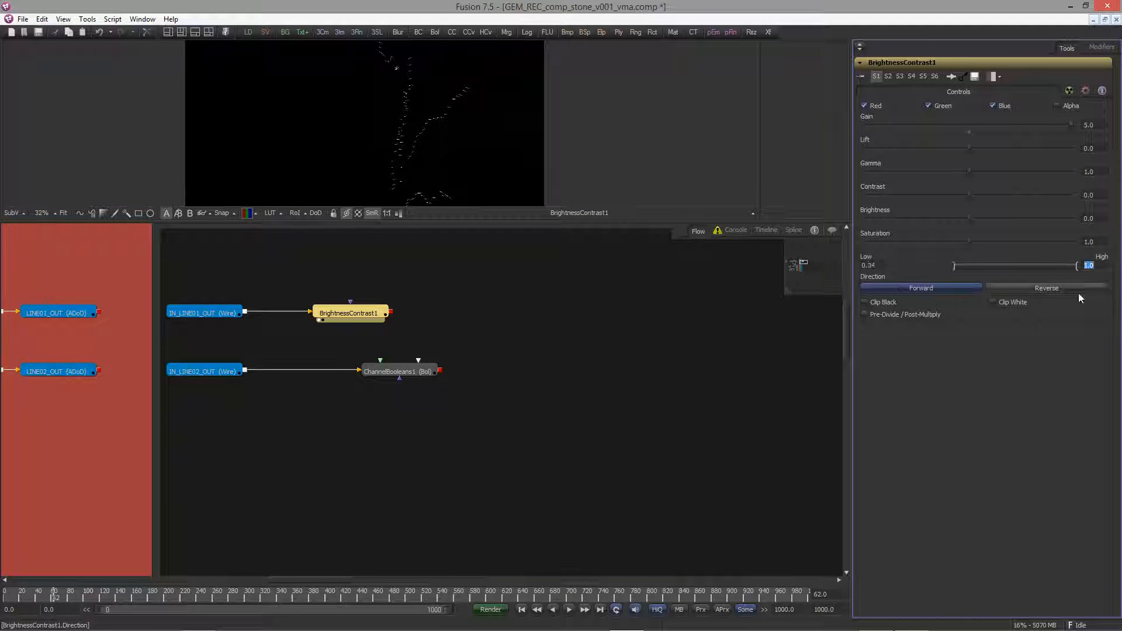
text(0.598)
key(Return)
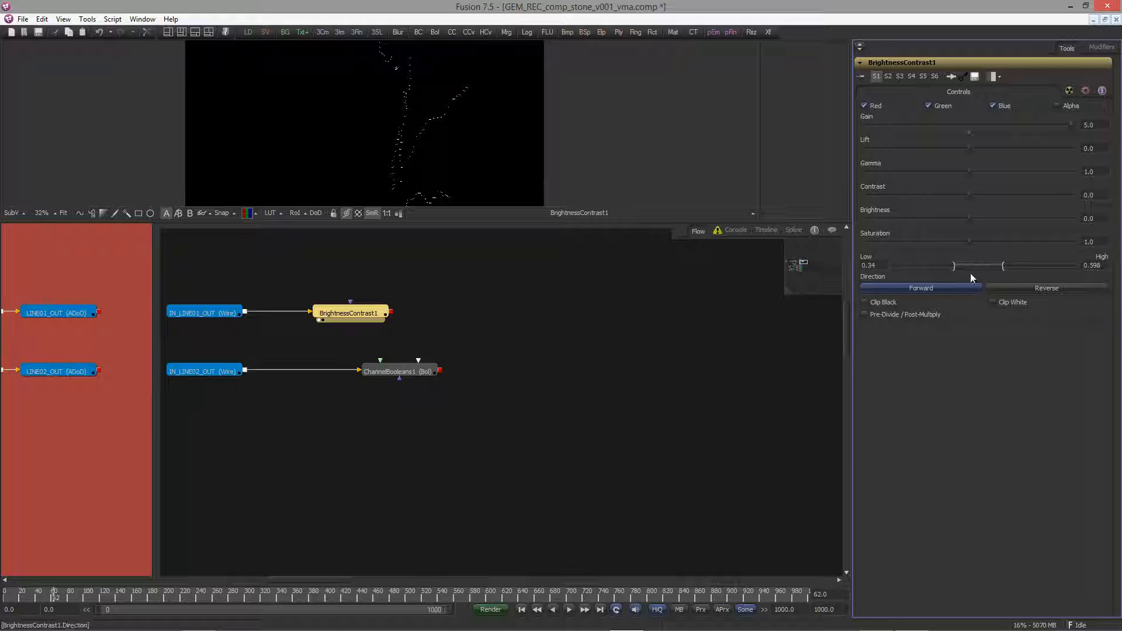
Show a 3D Histogram over the enlarged preview and enable Clip Black on the Brightness/Contrast node
click(18, 214)
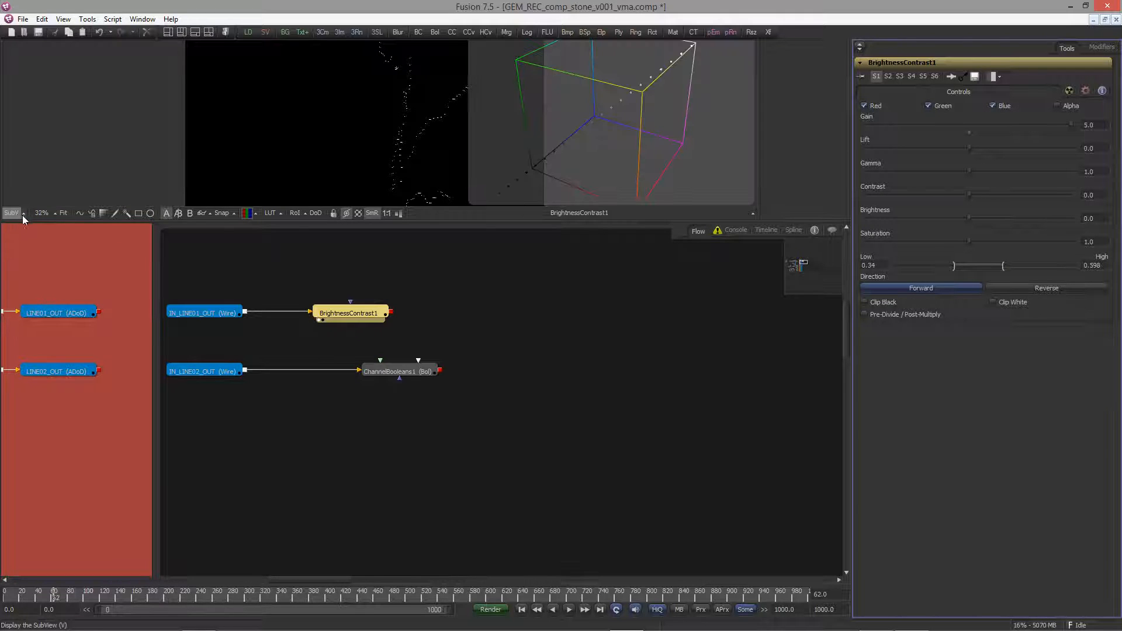
click(24, 211)
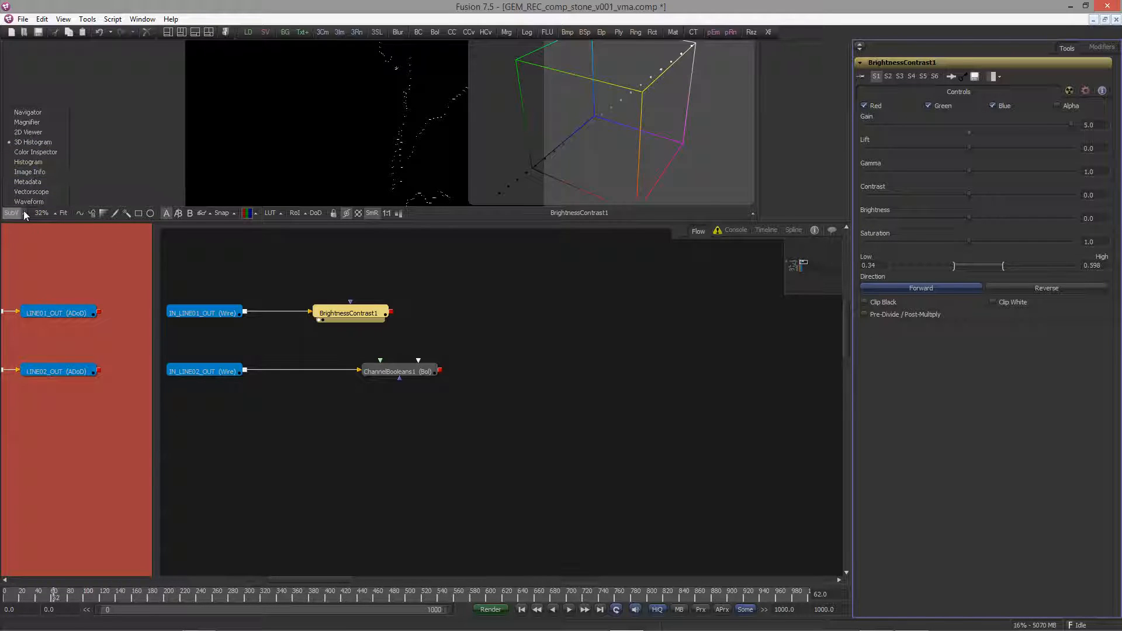
click(180, 222)
drag(181, 222, 193, 320)
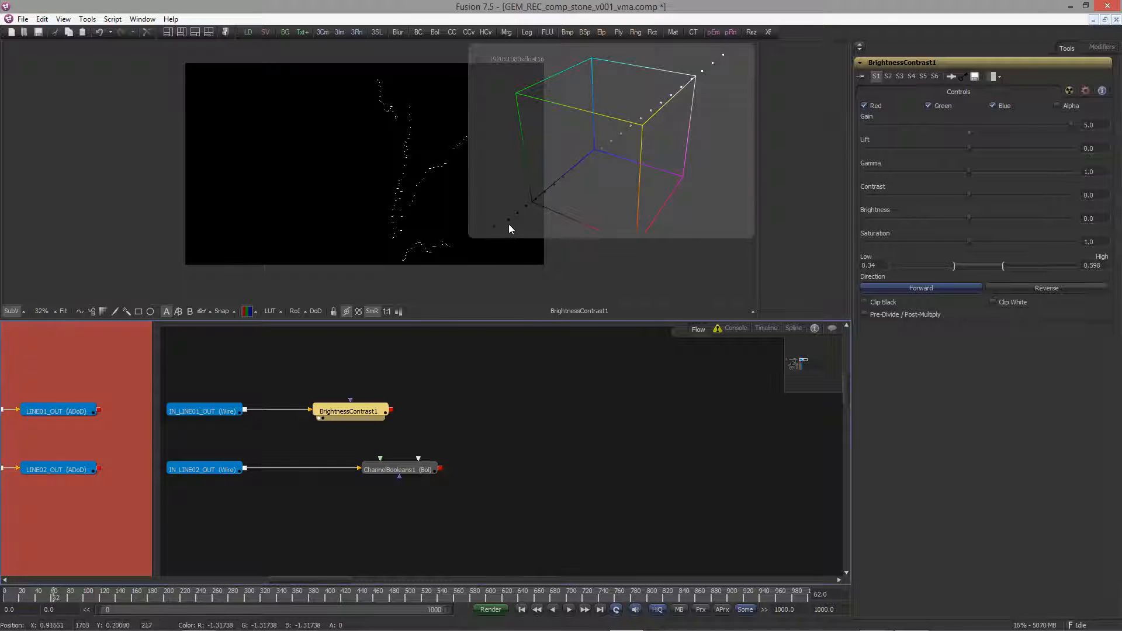
click(865, 302)
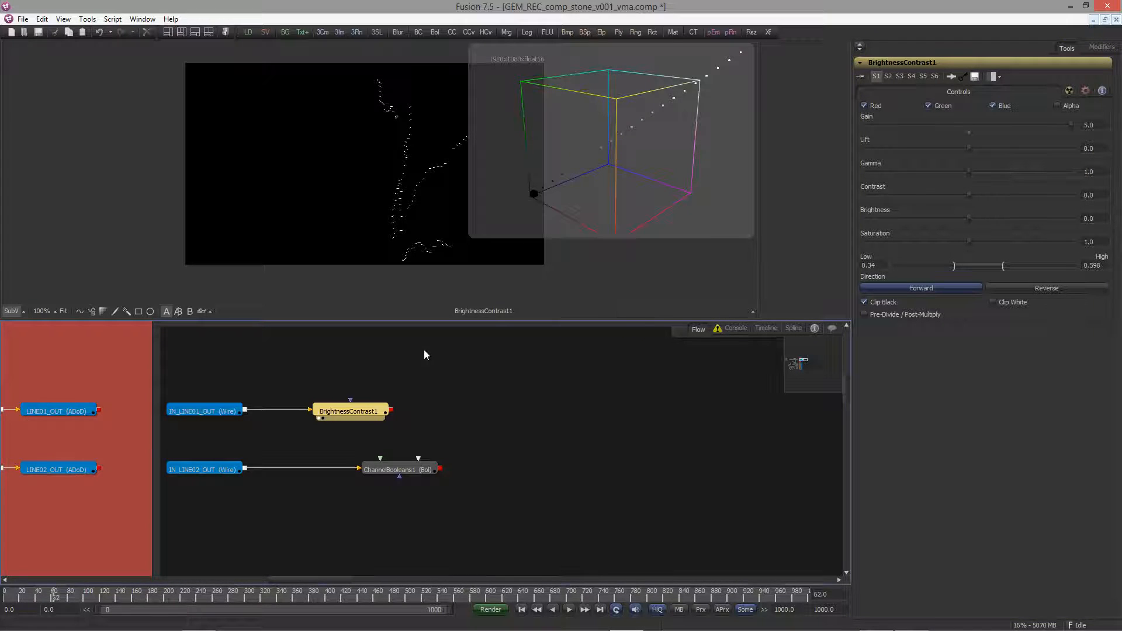
Add a Soft Glow node after the Brightness/Contrast node with a gain of 2.7 and a glow size of 5.98
key(ctrl+space)
text(soft)
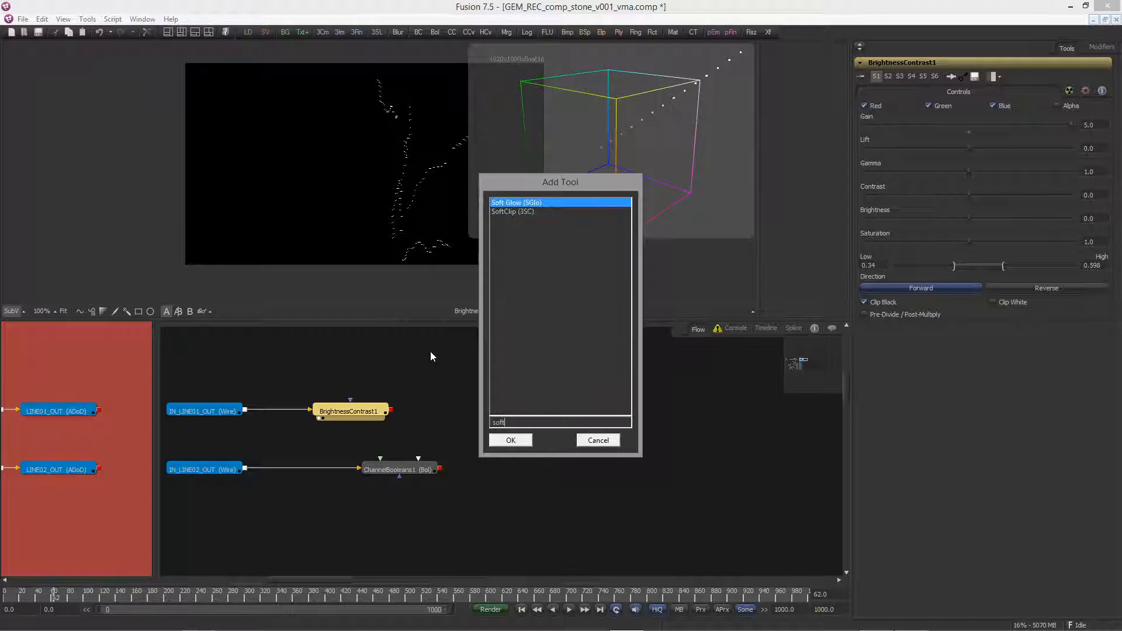
key(Return)
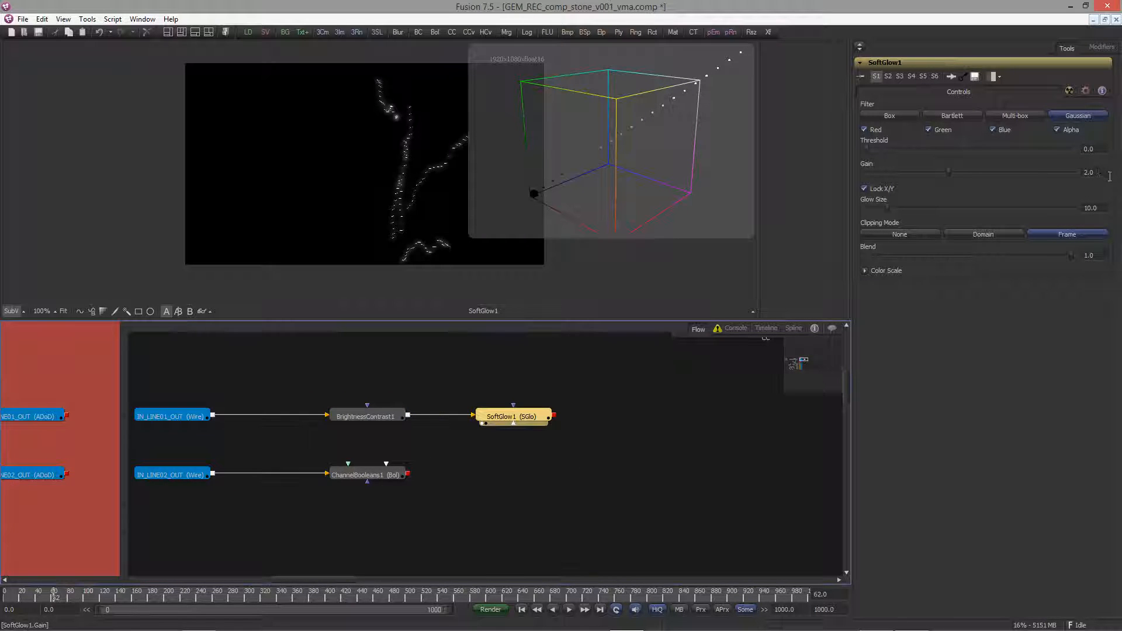
double_click(1090, 172)
text(2)
key(Tab)
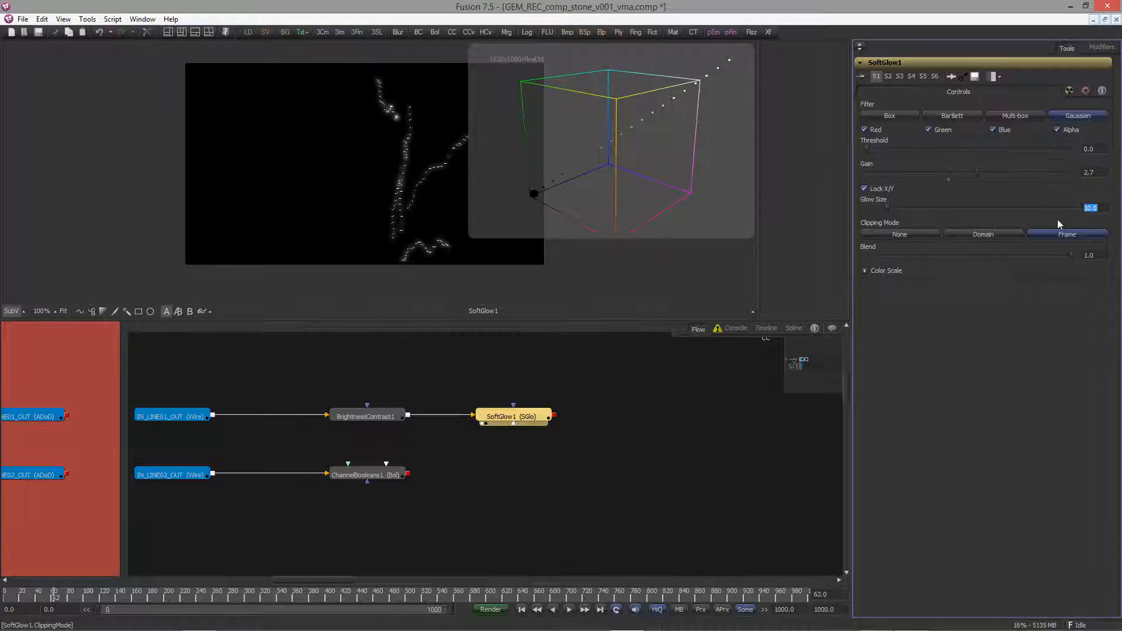
text(20)
key(Tab)
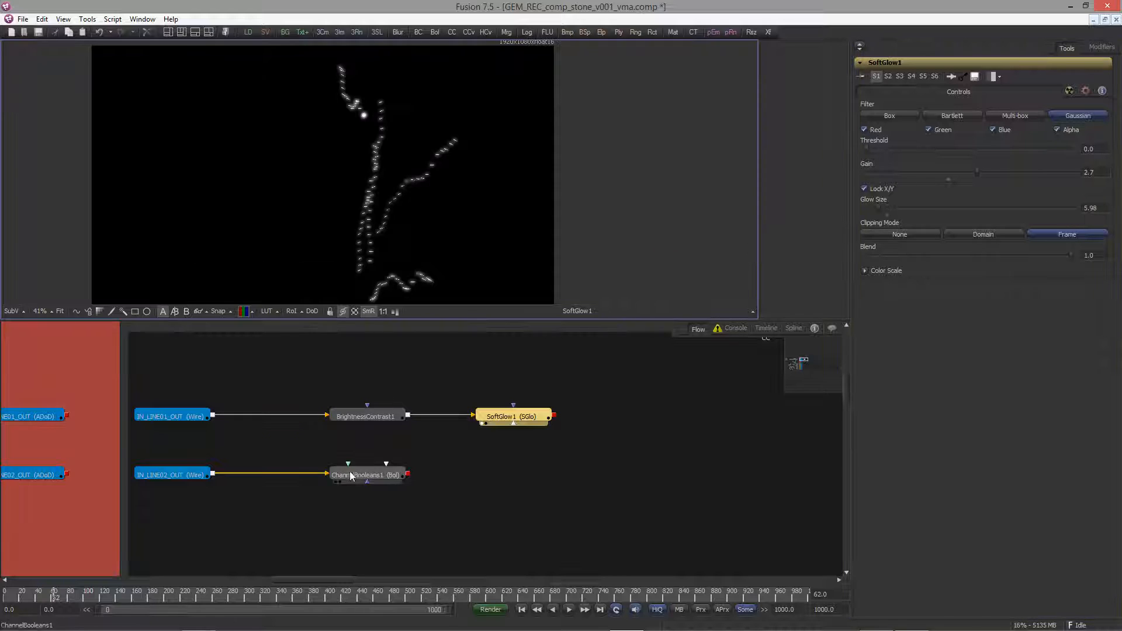
Align the Channel Booleans node beneath Soft Glow, feed the Soft Glow output into its foreground input, and preview it
drag(354, 475, 517, 455)
click(514, 474)
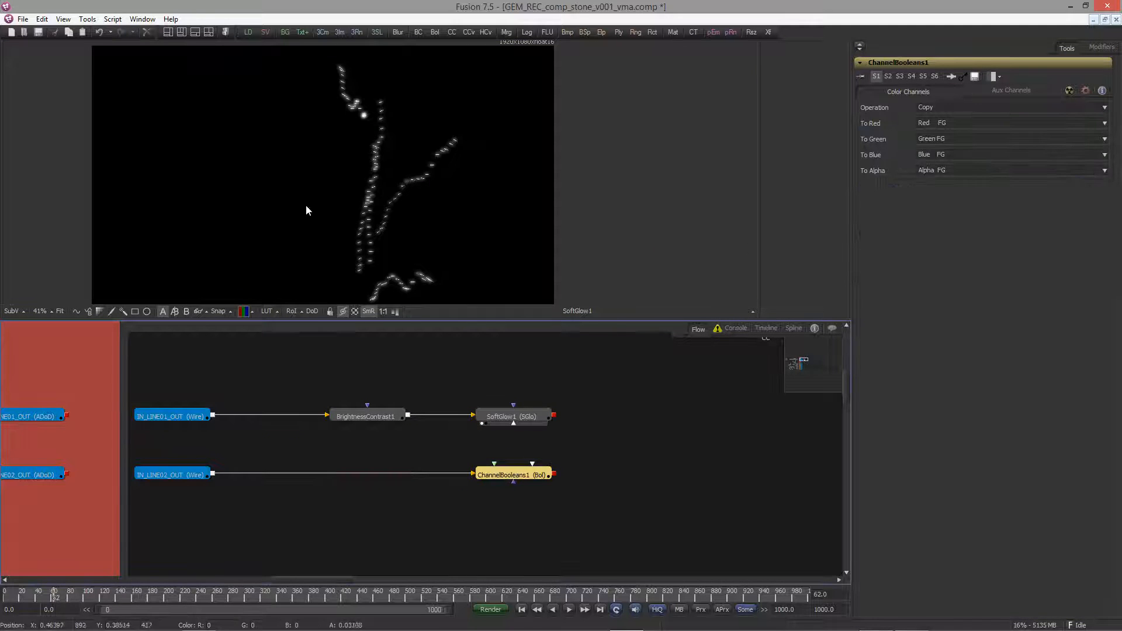
middle_drag(306, 204, 329, 198)
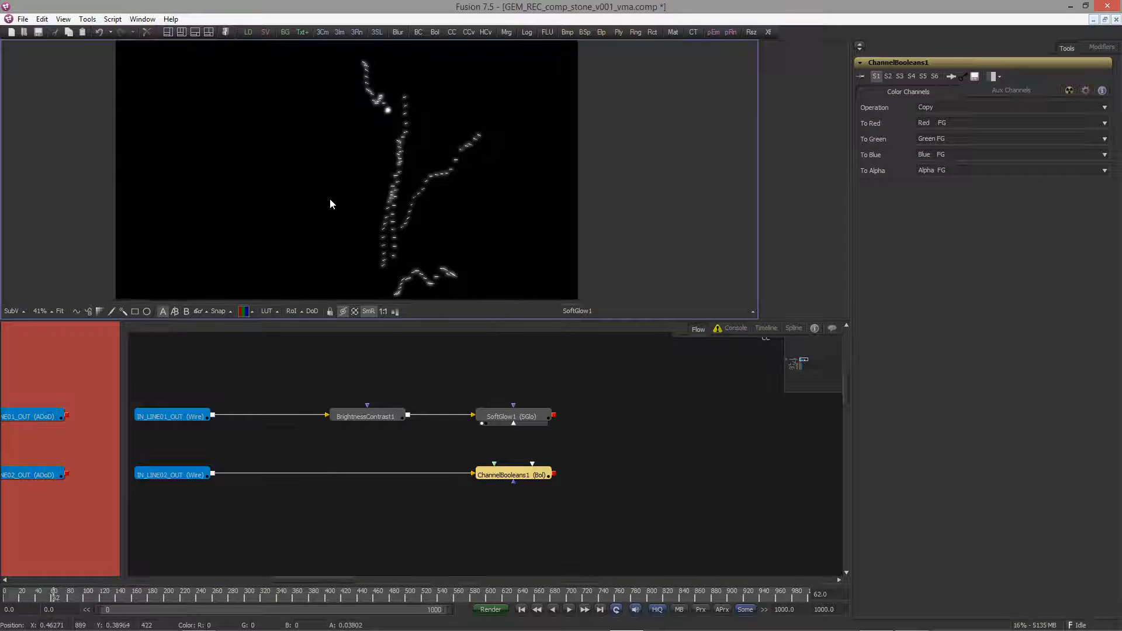
click(539, 401)
drag(554, 416, 494, 463)
drag(460, 177, 461, 177)
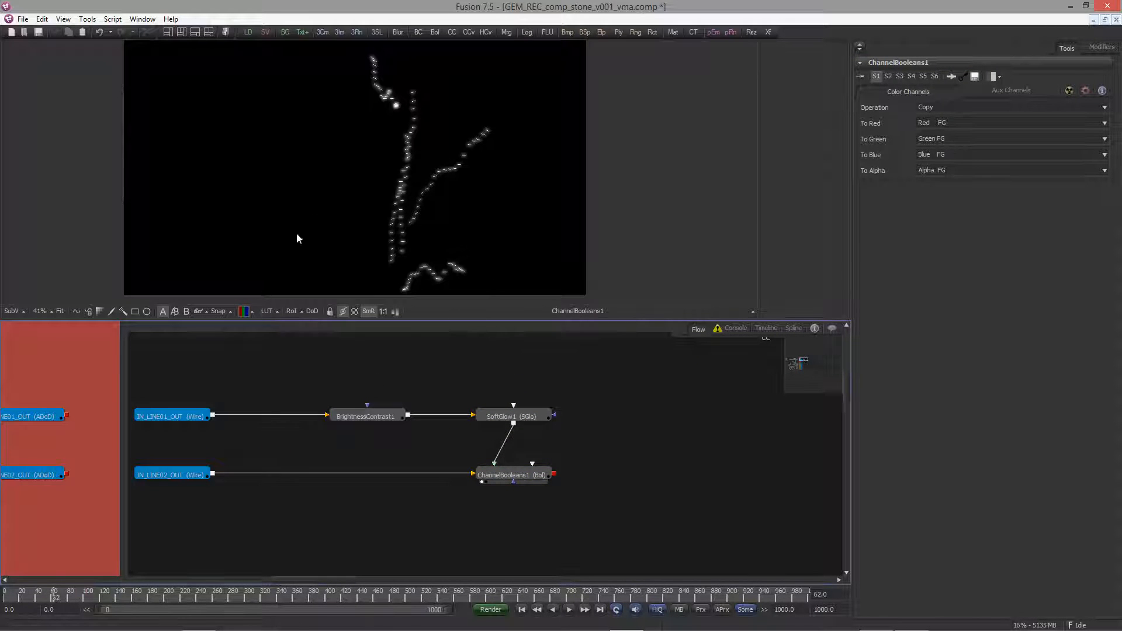
Compare the alpha channels of the Channel Booleans, line pass and Soft Glow outputs in the viewer
middle_drag(337, 188, 348, 194)
key(a)
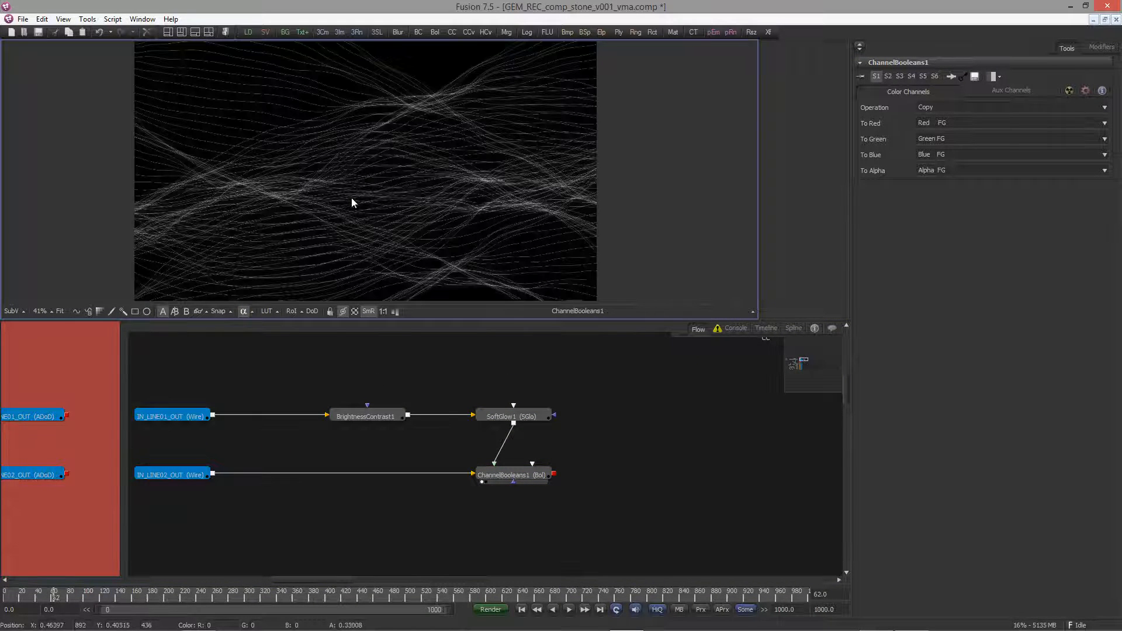
drag(192, 417, 228, 221)
drag(186, 475, 175, 283)
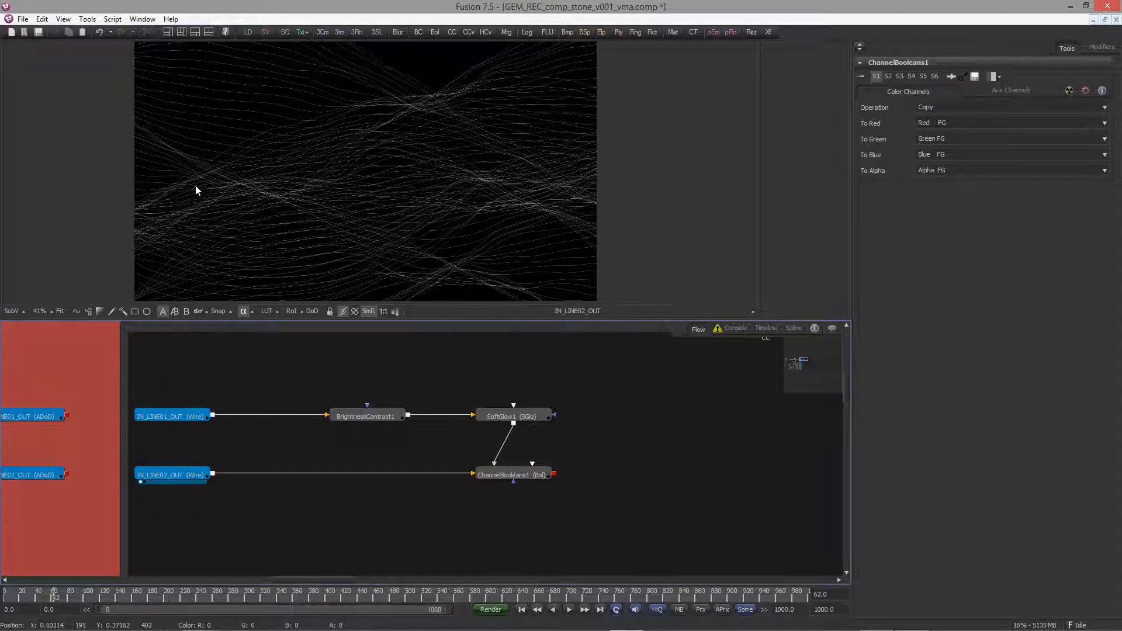
drag(491, 415, 358, 169)
scroll(380, 176, up, 2)
scroll(467, 214, up, 1)
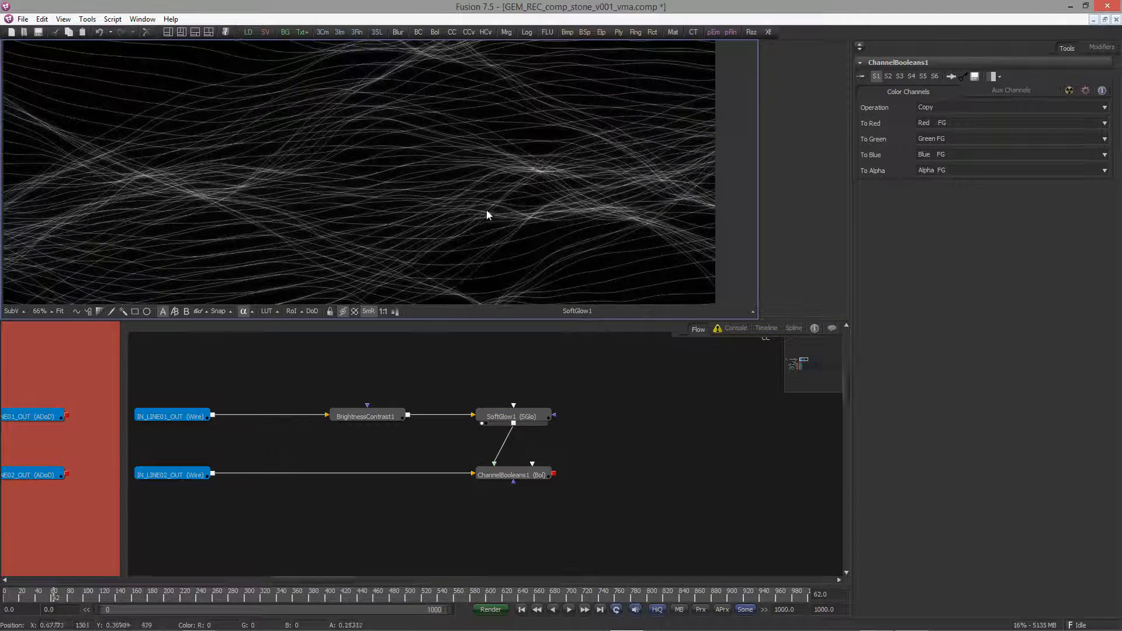
Exclude the alpha channel from the Soft Glow effect
click(507, 415)
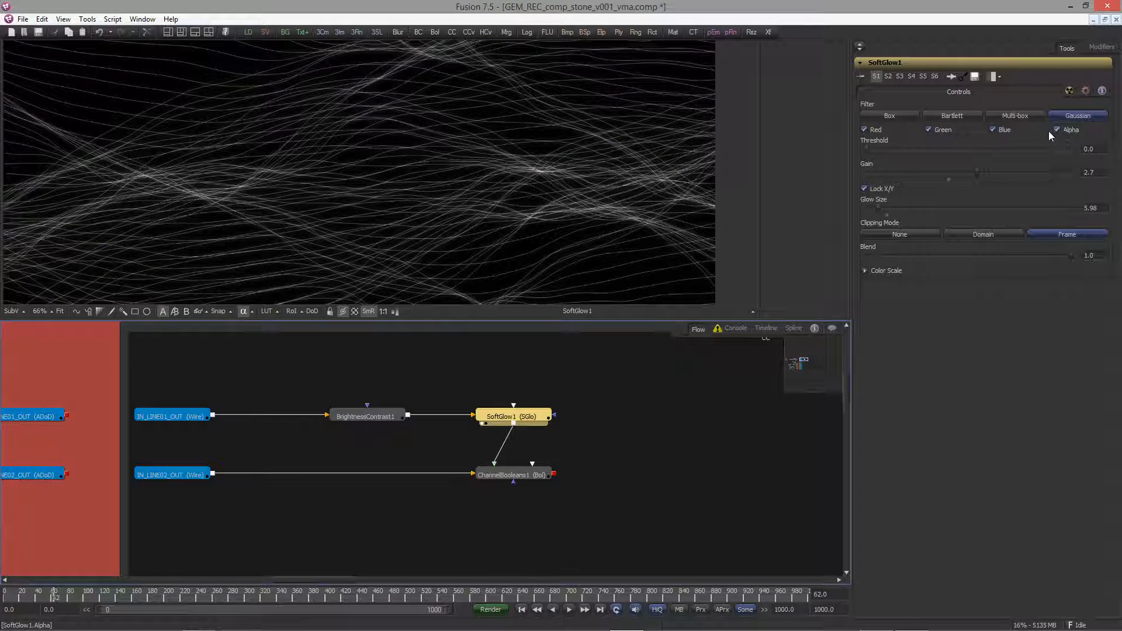
scroll(380, 171, down, 4)
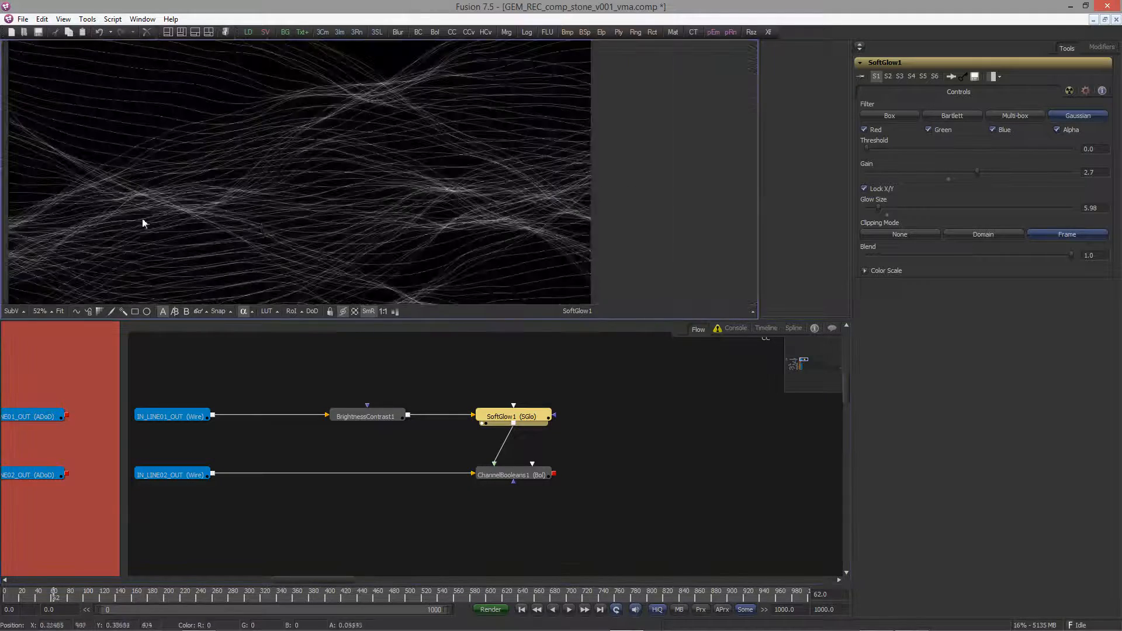
scroll(380, 187, up, 1)
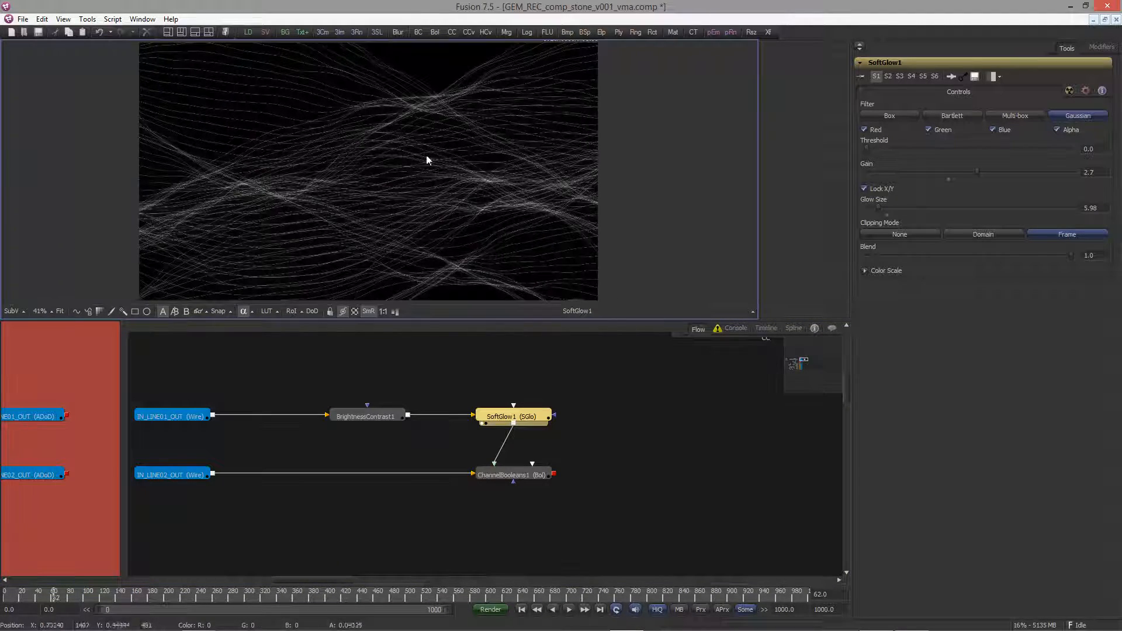
click(1059, 129)
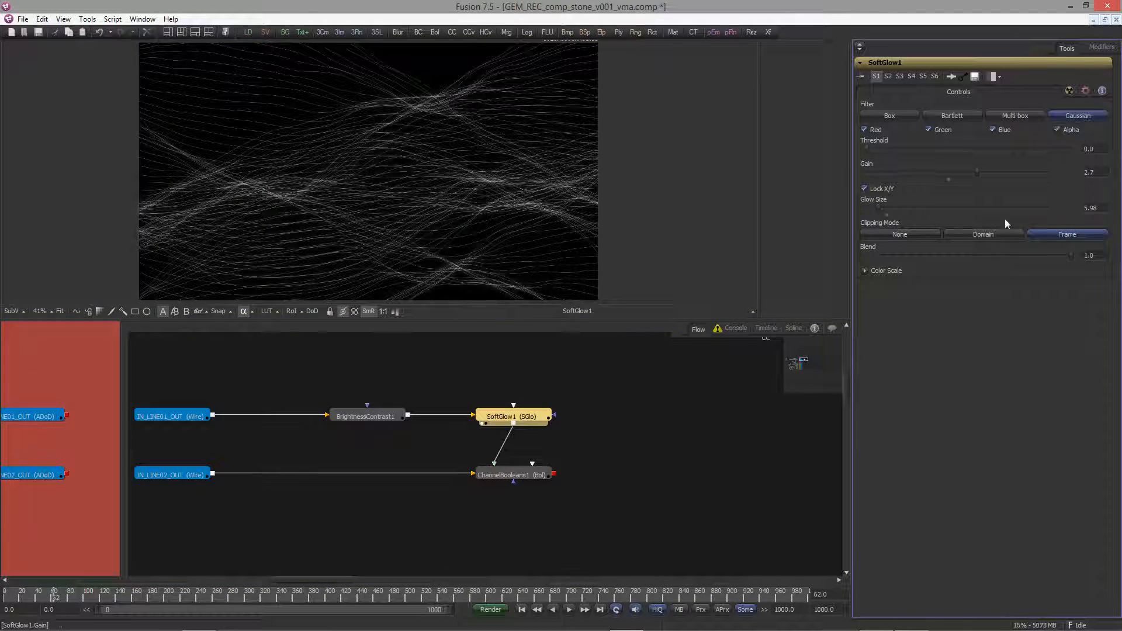
Preview the Channel Booleans node and set its To Alpha operation to Do Nothing
click(511, 475)
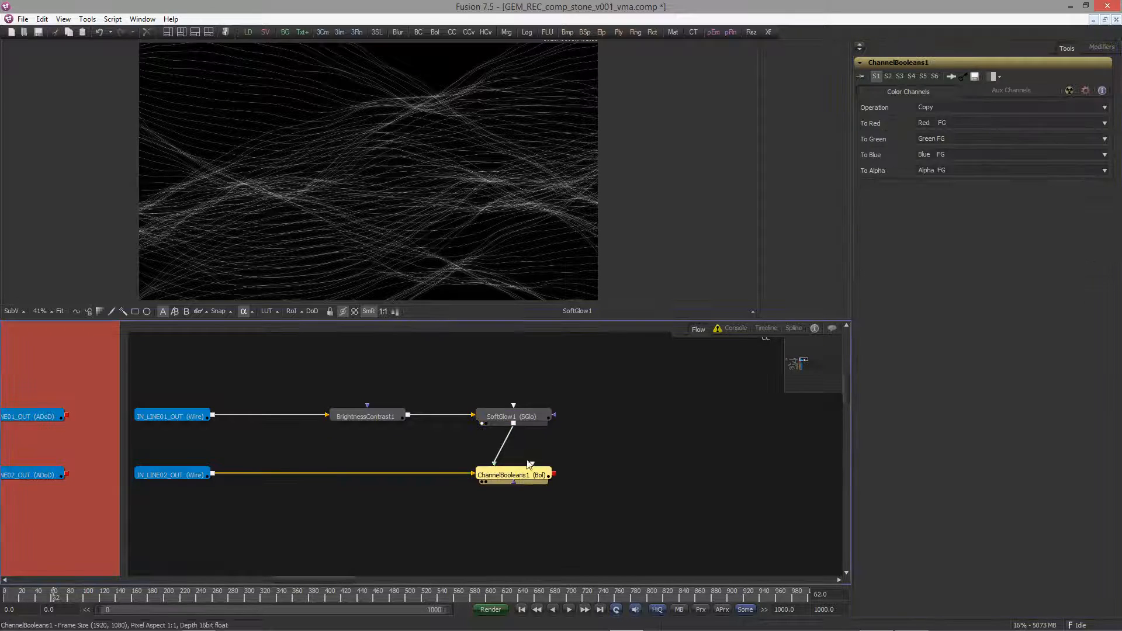
click(948, 169)
click(913, 169)
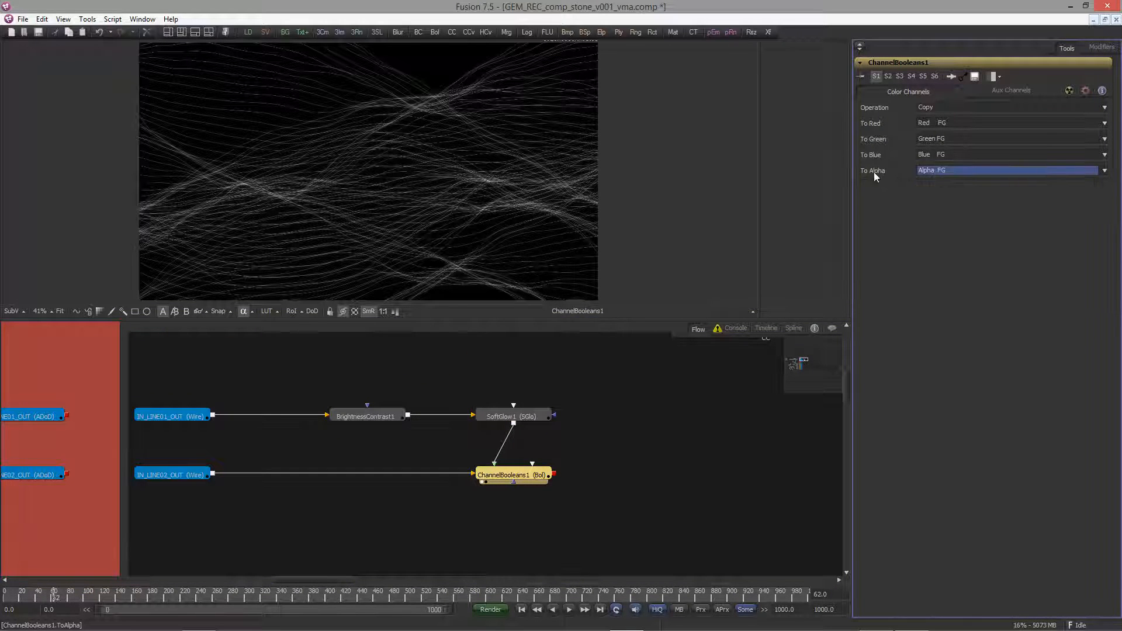
click(955, 170)
click(954, 170)
scroll(993, 180, down, 1)
Copy the LINE02_OUT node from the render group and paste it after Channel Booleans, farther along the row
middle_drag(591, 458, 412, 466)
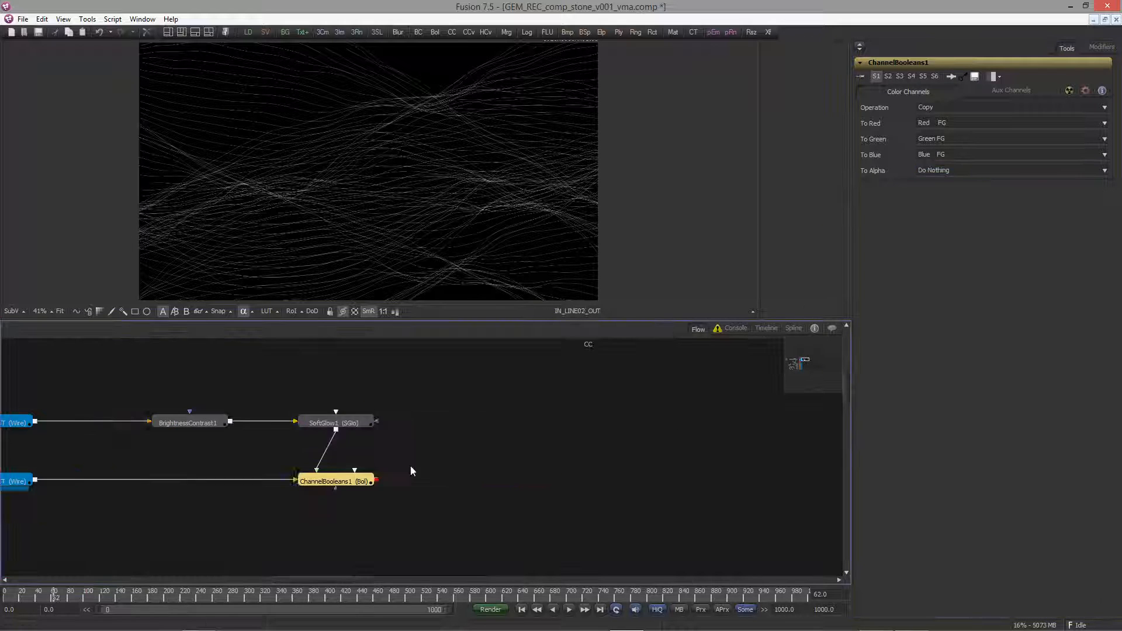
middle_drag(304, 477, 466, 433)
ctrl+scroll(466, 434, down, 3)
drag(287, 487, 344, 444)
key(ctrl+c)
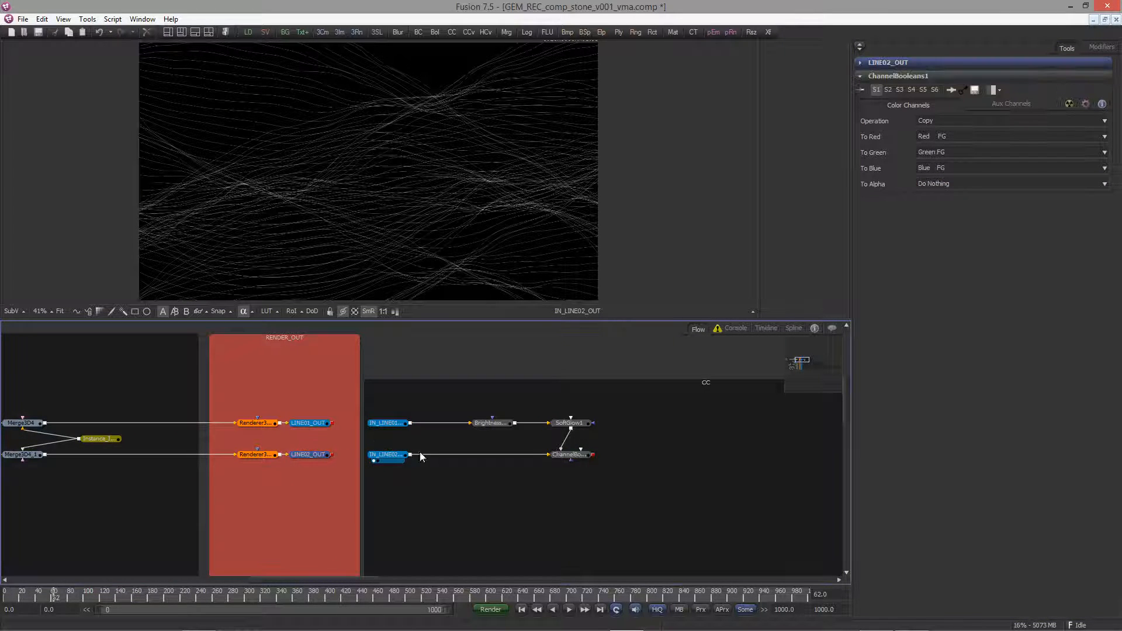
ctrl+scroll(606, 465, up, 3)
middle_drag(605, 465, 379, 450)
click(340, 437)
key(ctrl+v)
drag(339, 467, 607, 443)
Rename the pasted output node LINE_CC and move it to the far end of the CC group
key(F2)
text(LINE)
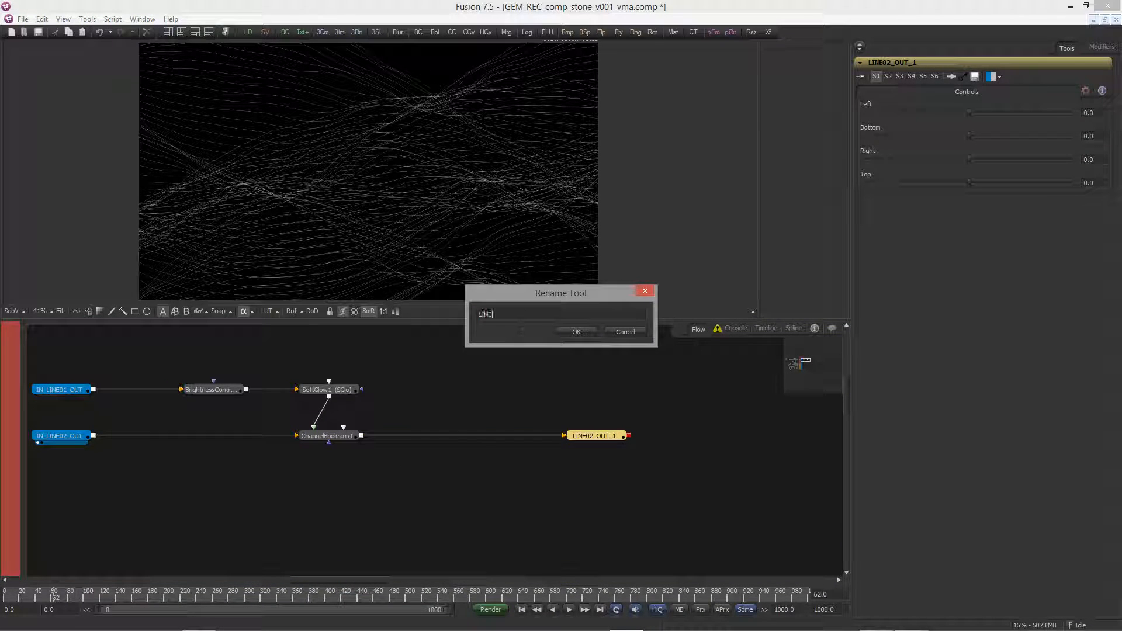
text(_CC)
key(Return)
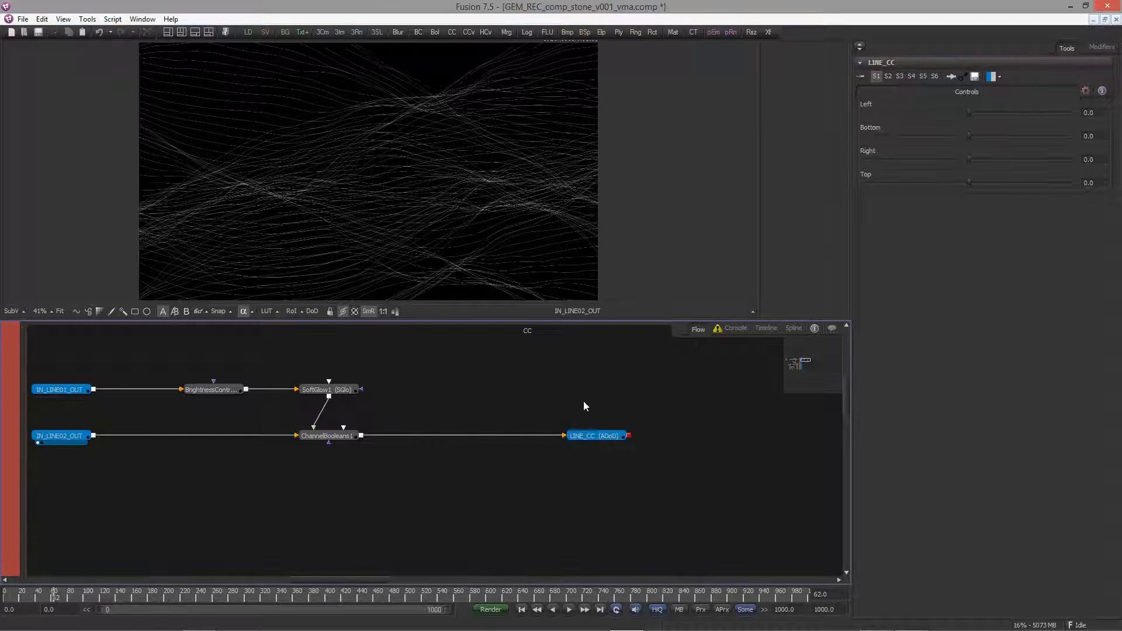
ctrl+scroll(584, 401, down, 3)
drag(569, 400, 710, 396)
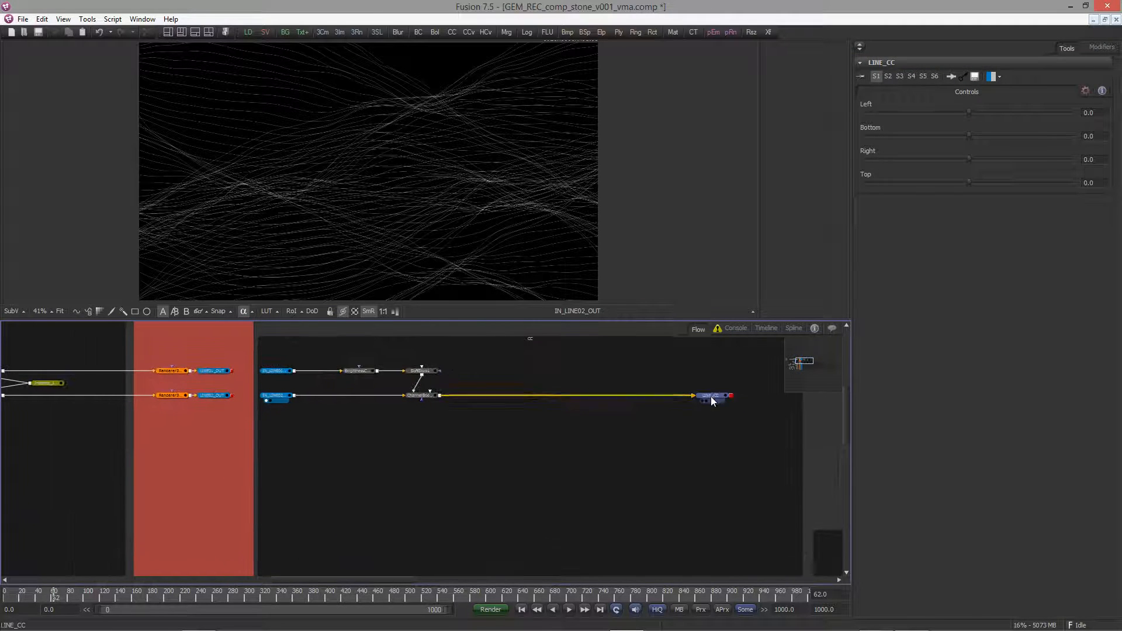
Paste another copy of the output node after IN_REFLECT_OUT in the CC group
click(496, 450)
middle_drag(294, 540, 379, 377)
ctrl+scroll(442, 395, up, 2)
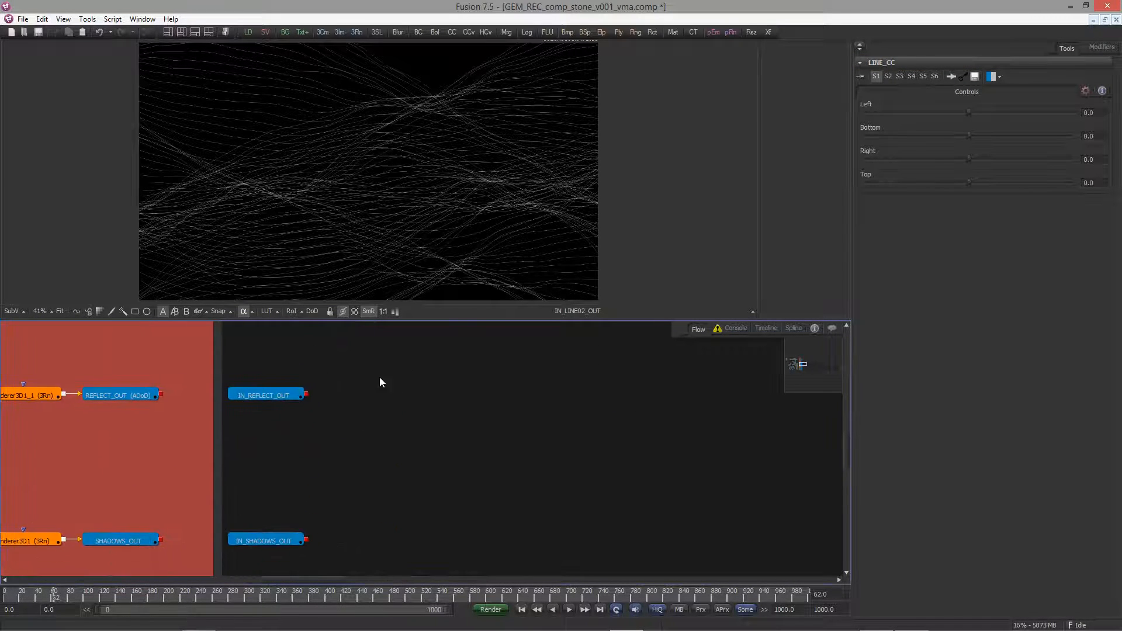
ctrl+scroll(380, 377, down, 2)
middle_drag(242, 384, 122, 514)
ctrl+scroll(592, 411, down, 1)
ctrl+scroll(478, 423, up, 3)
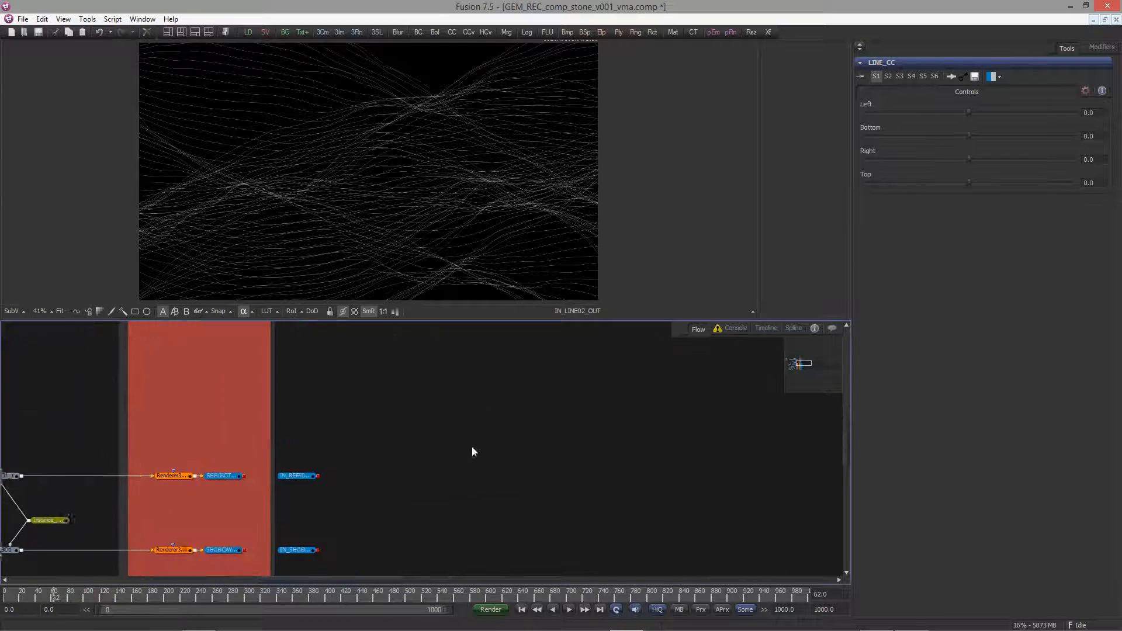
click(317, 390)
key(ctrl+v)
Rename the output node on the reflection row REFLECT_CC
key(F2)
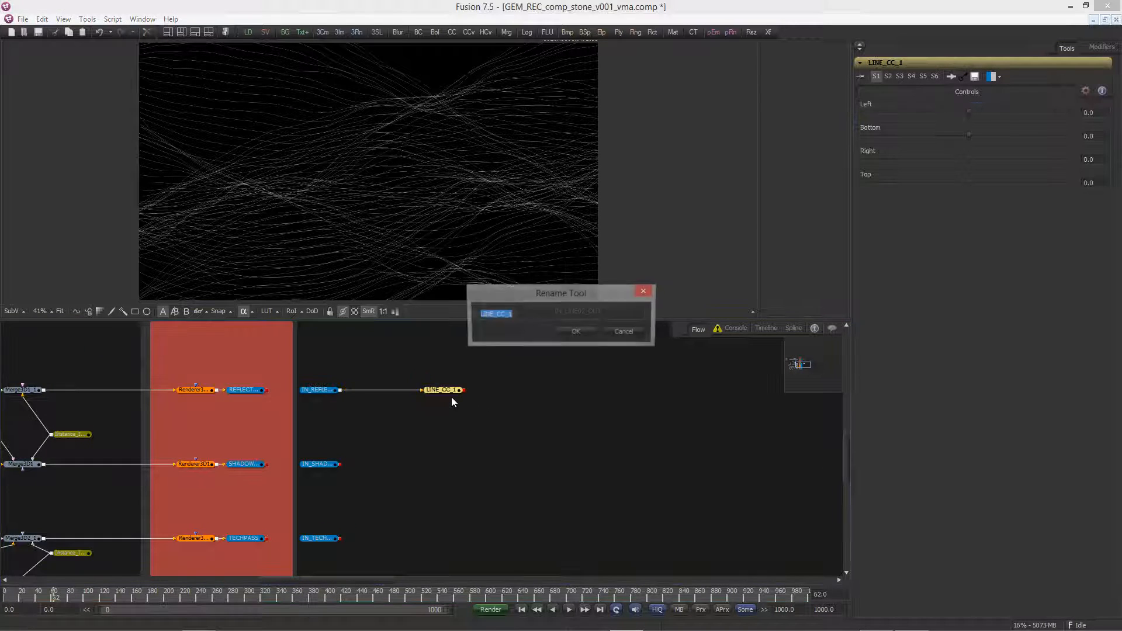
text(REFLECT)
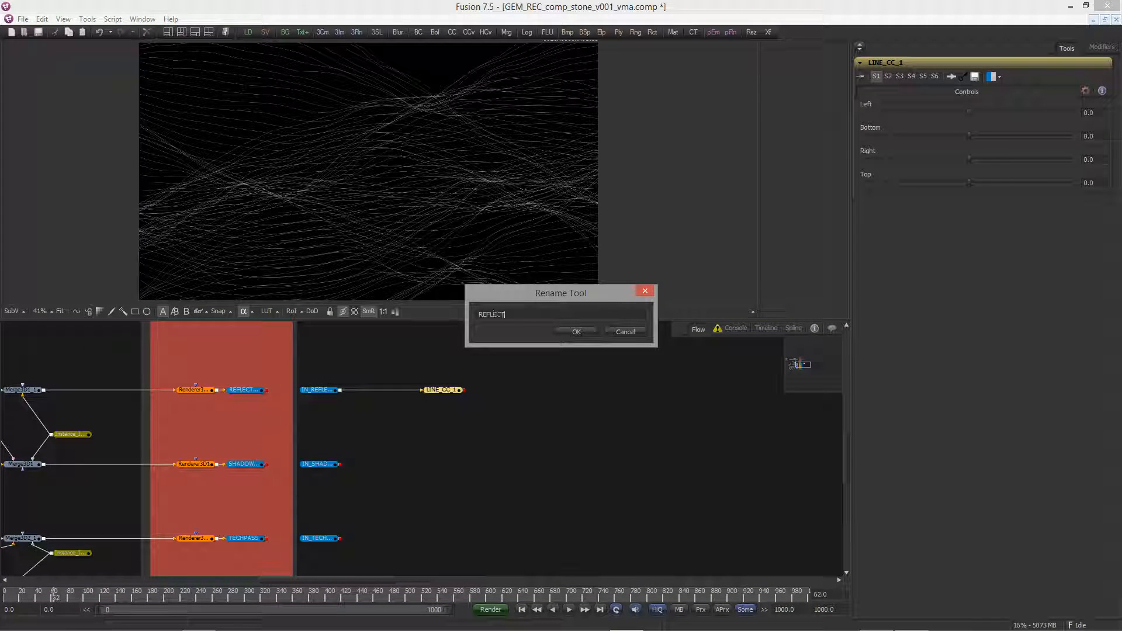
text(_CC)
key(Return)
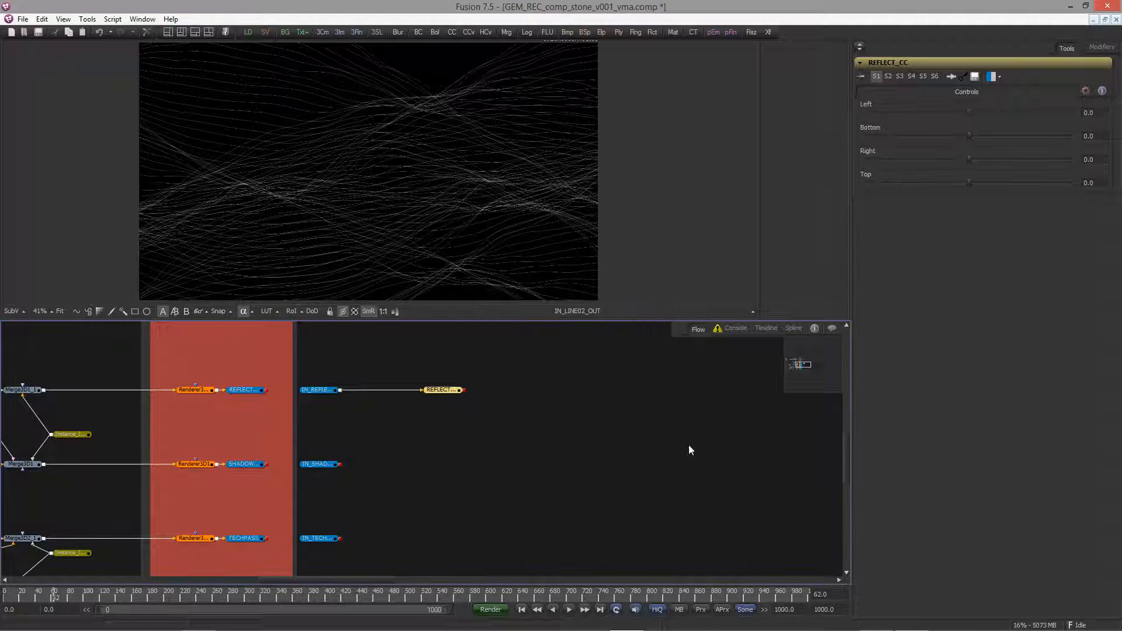
Move the REFLECT_CC node farther along its row, toward the far end of the CC group
middle_drag(482, 397, 287, 438)
ctrl+scroll(287, 437, down, 1)
click(301, 429)
drag(257, 432, 601, 434)
ctrl+scroll(358, 391, up, 1)
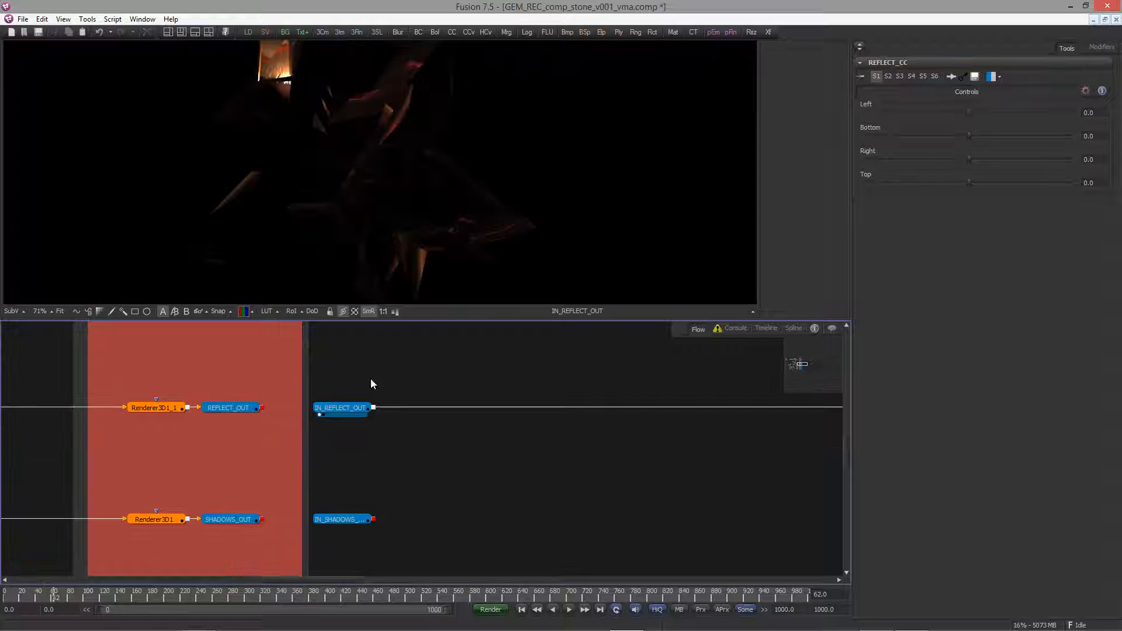
Add a Channel Booleans node after IN_REFLECT_OUT and rename it Divide
click(360, 407)
key(ctrl+space)
text(b)
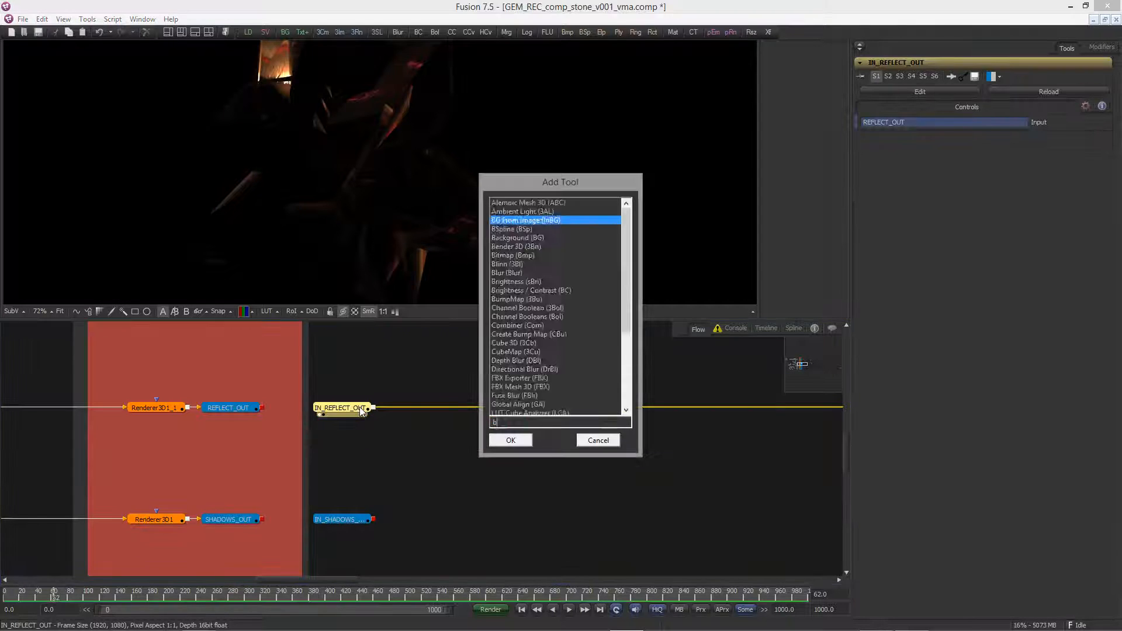
text(ol)
key(Return)
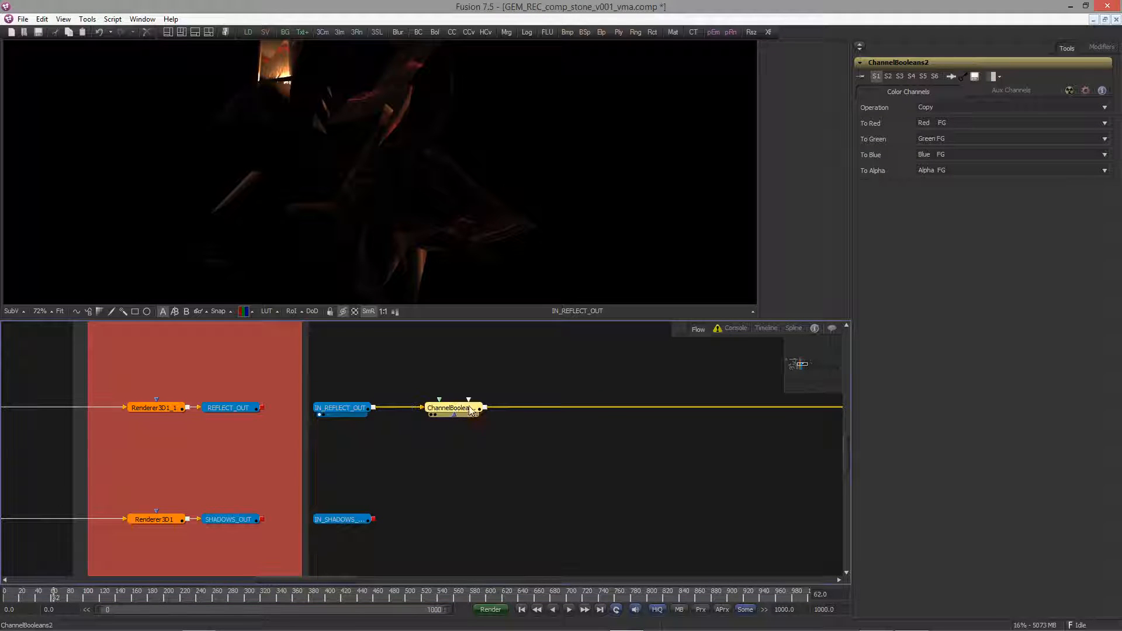
key(F2)
text(Divide)
key(Return)
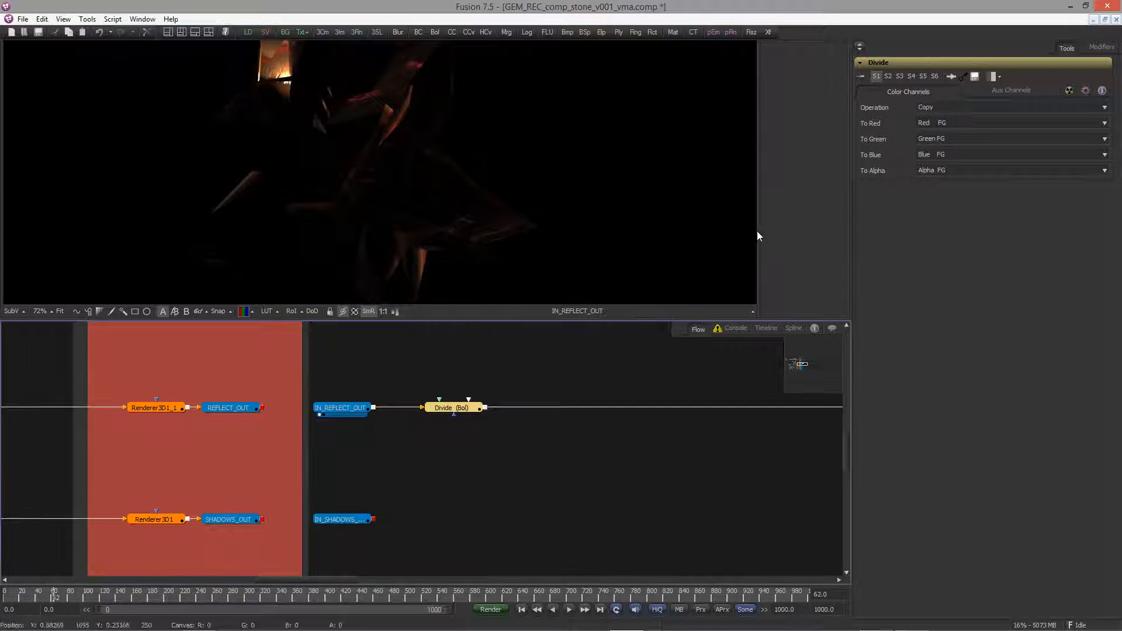
Set the Divide node's operation to Divide and feed its red, green and blue channels from Alpha FG
click(928, 106)
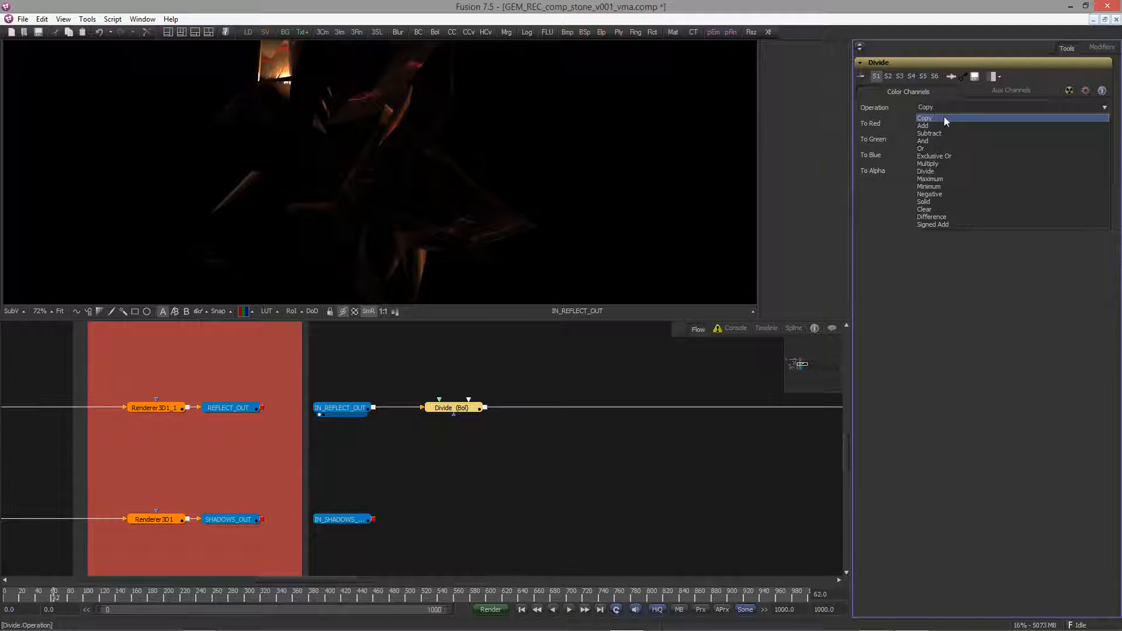
click(935, 171)
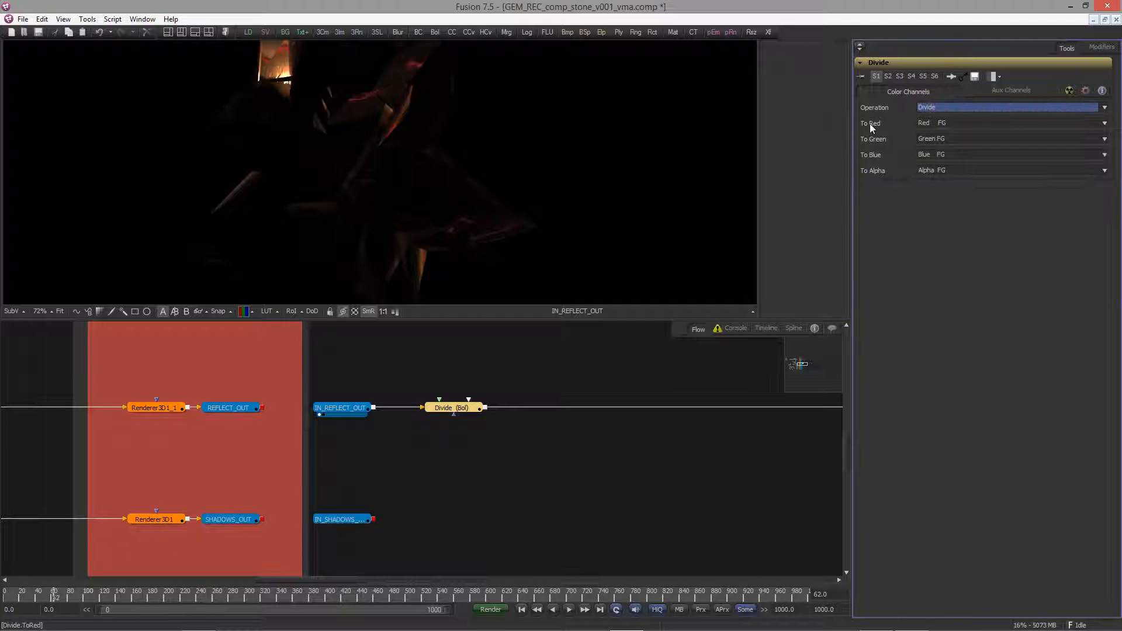
click(925, 130)
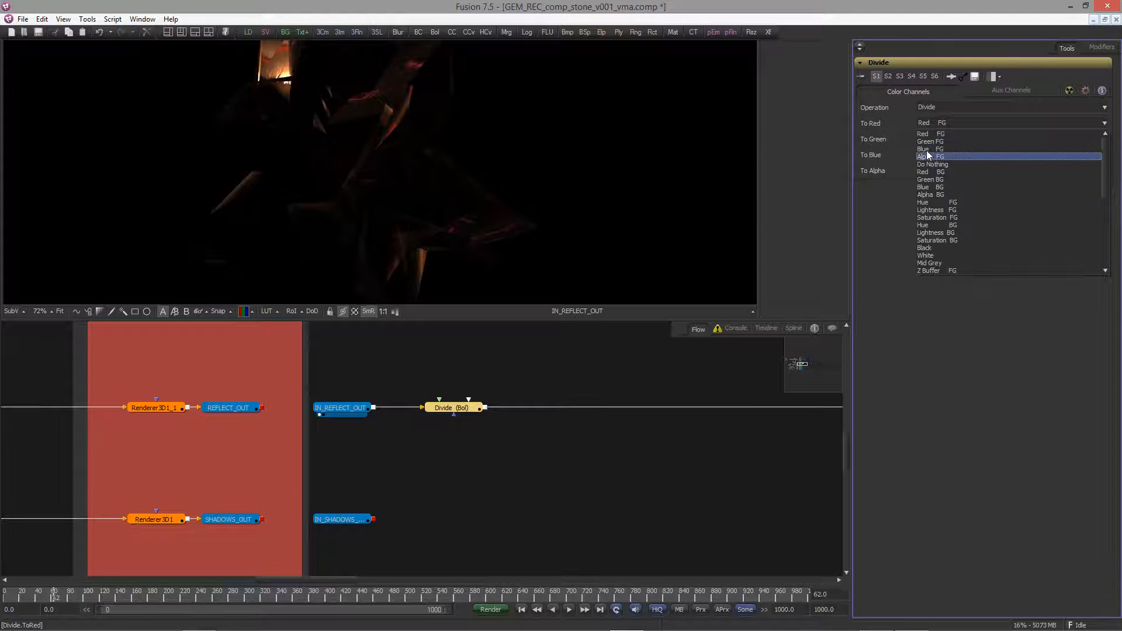
click(927, 150)
click(927, 142)
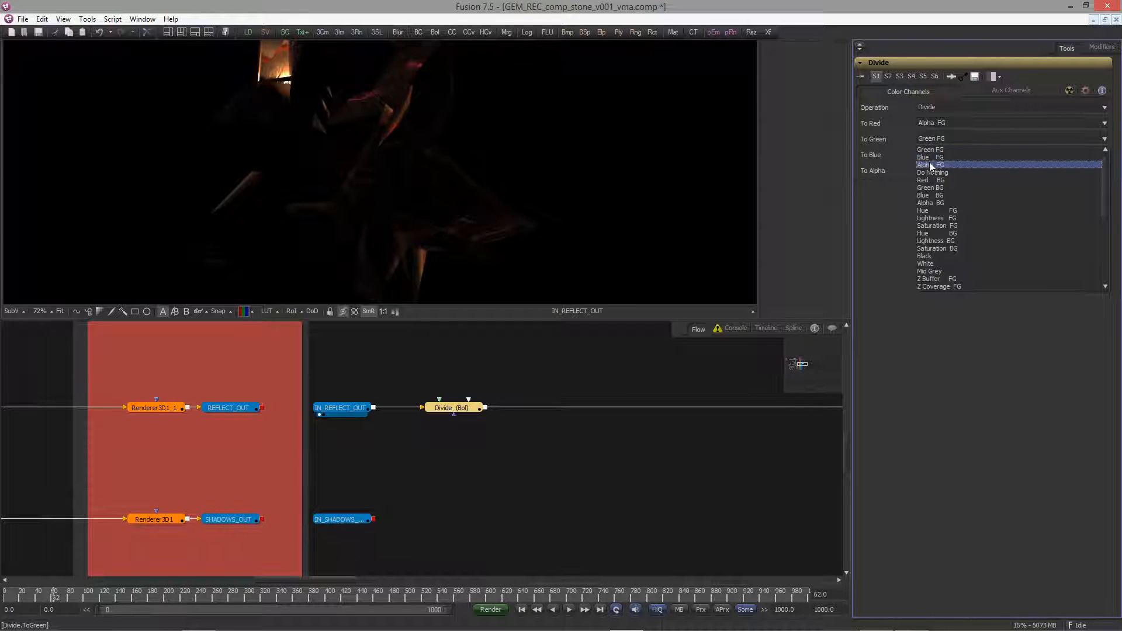
click(930, 164)
click(928, 155)
click(929, 174)
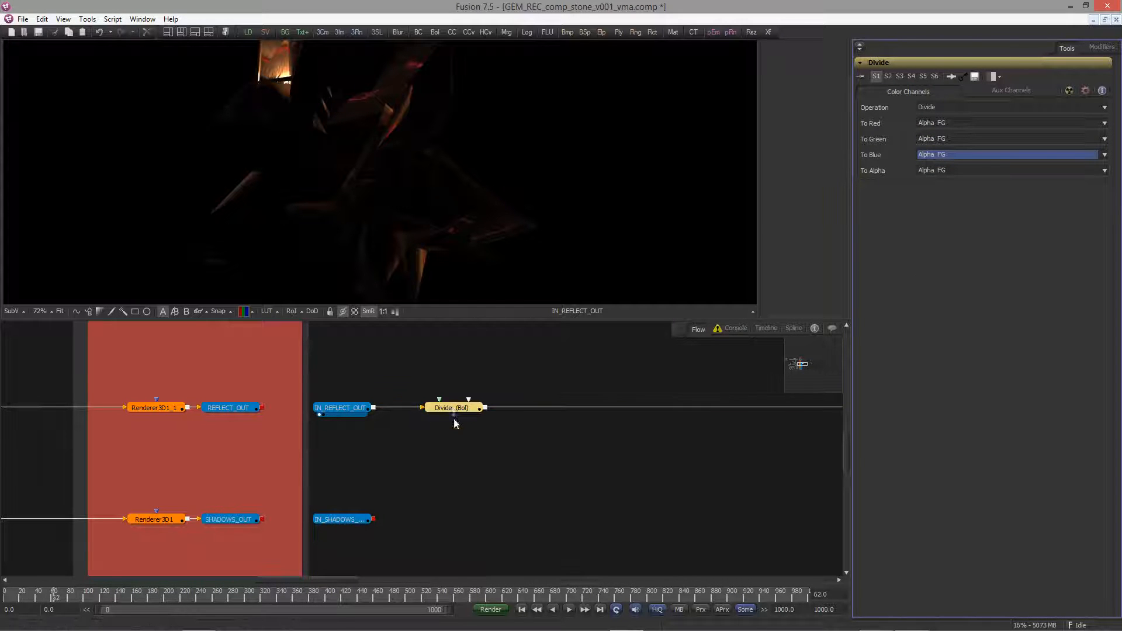
Examine the Divide output and its alpha channel in the viewer against IN_REFLECT_OUT
drag(453, 409, 412, 223)
ctrl+scroll(331, 212, up, 4)
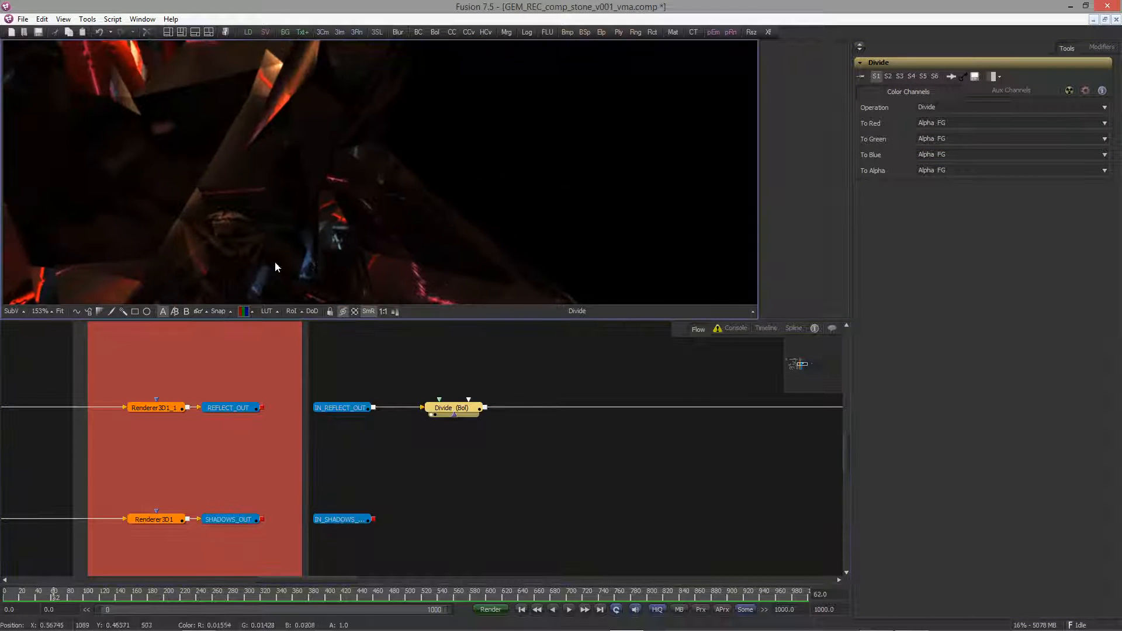
key(a)
ctrl+scroll(186, 196, down, 3)
drag(343, 408, 334, 222)
drag(439, 409, 354, 161)
middle_drag(364, 165, 432, 228)
Duplicate the Divide and REFLECT_CC nodes onto the shadows row and connect IN_SHADOWS_OUT to the copied Divide node
middle_drag(437, 410, 346, 416)
middle_drag(398, 377, 290, 314)
ctrl+scroll(376, 376, down, 2)
middle_drag(330, 407, 261, 461)
ctrl+scroll(261, 460, down, 1)
drag(222, 372, 665, 470)
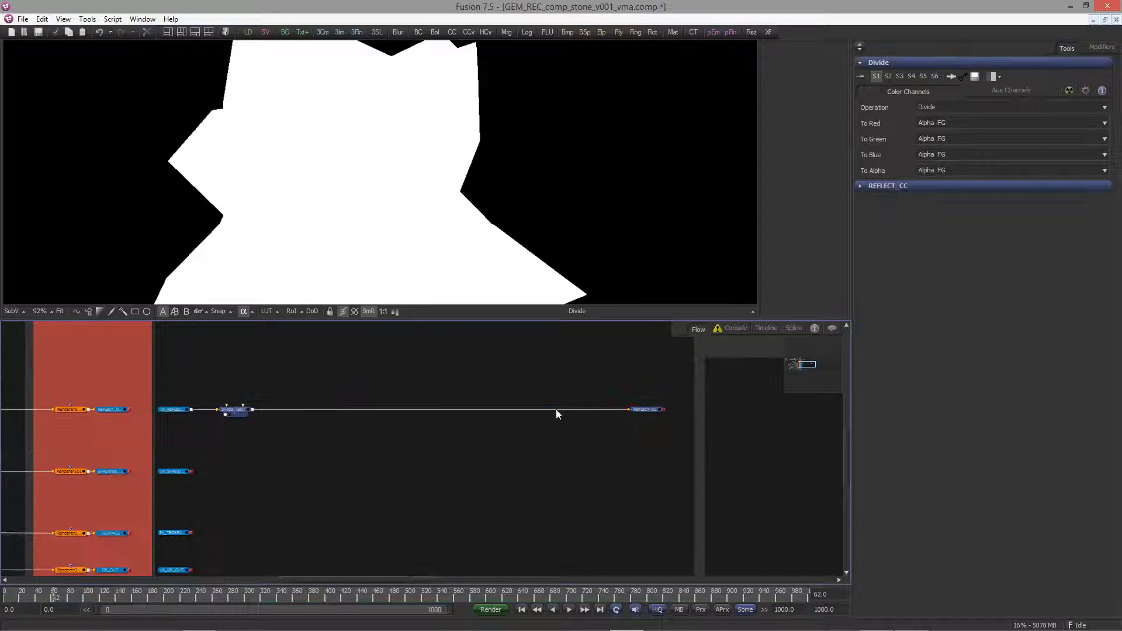
key(ctrl+v)
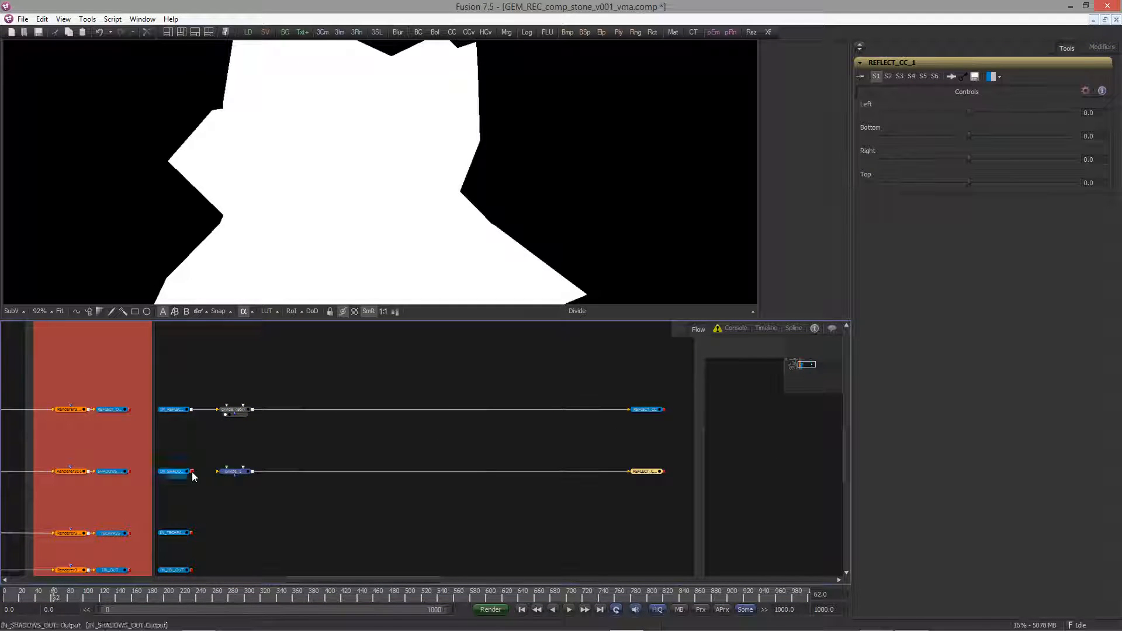
drag(192, 472, 219, 472)
click(300, 502)
Rename the copied output node on the shadows row SHADOW_CC
ctrl+scroll(620, 453, up, 2)
middle_drag(620, 453, 738, 482)
click(574, 472)
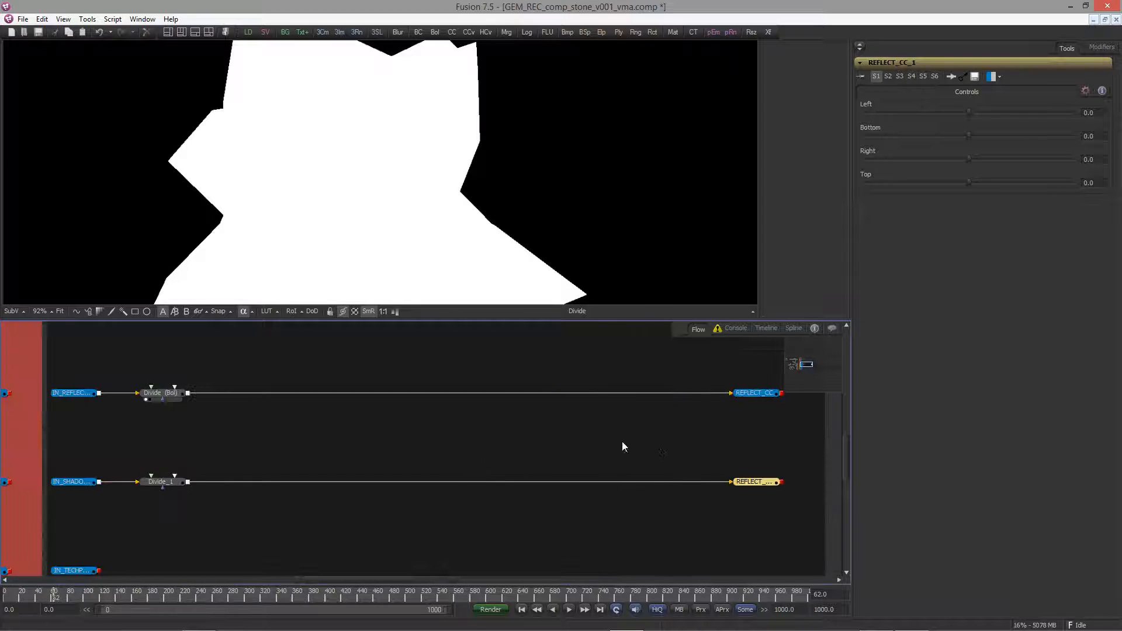
key(F2)
key(End)
key(BackSpace)
key(BackSpace)
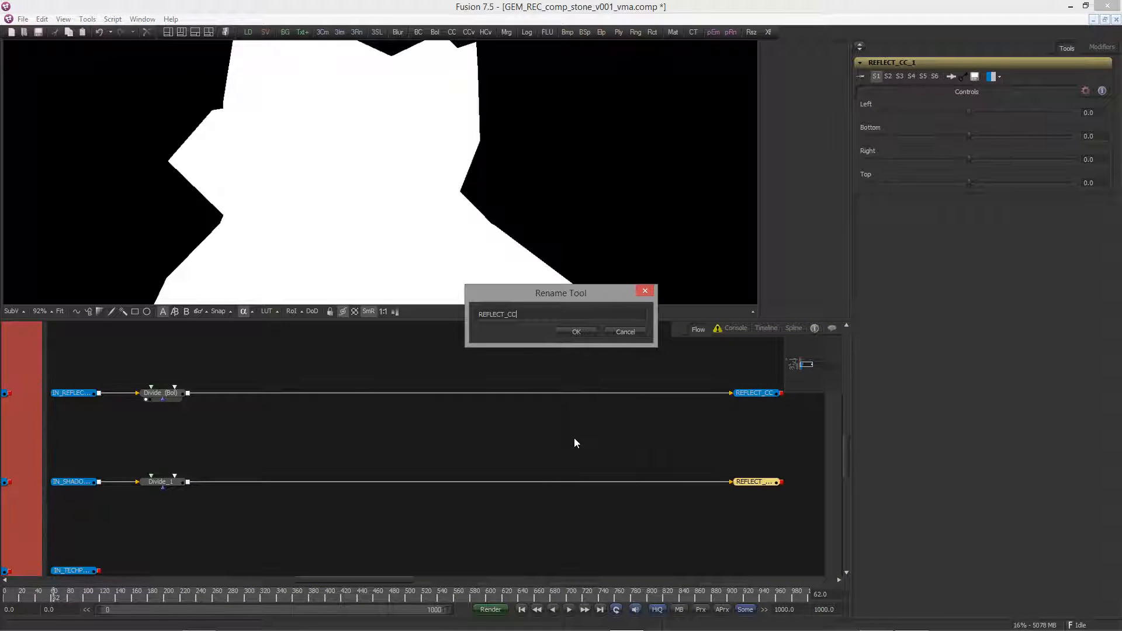
key(BackSpace)
key(BackSpace)
key(BackSpace)
key(BackSpace)
key(BackSpace)
key(BackSpace)
key(BackSpace)
text(SHADOW)
key(Return)
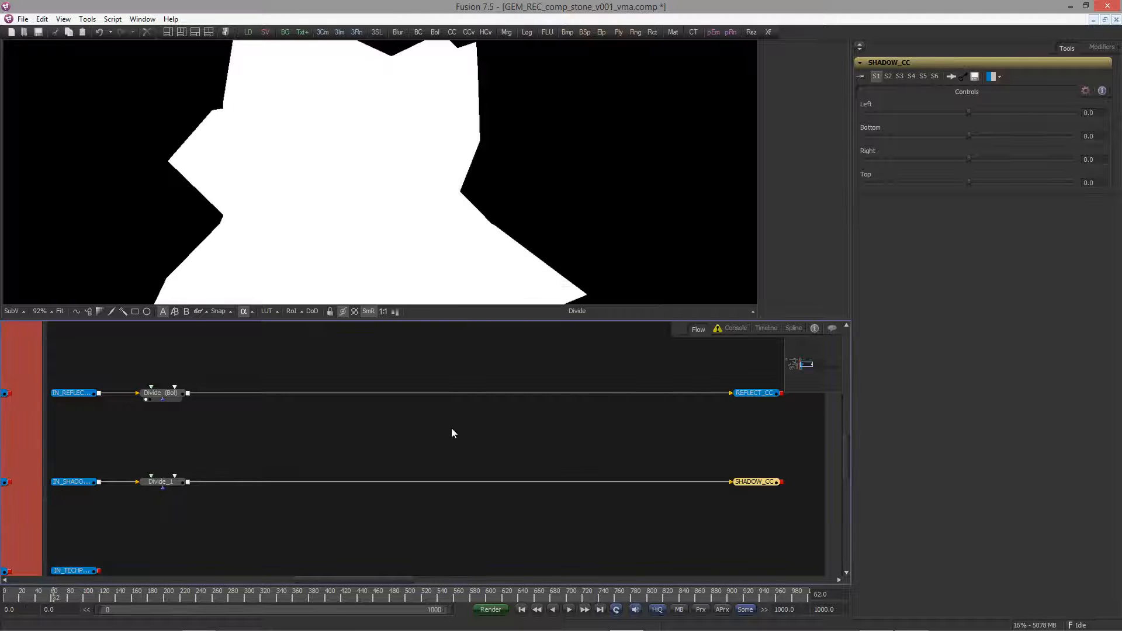
Duplicate the shadow row's divide and output nodes onto the tech pass row, near the group's far end, and connect them to IN_TECHPASSS
ctrl+scroll(362, 455, down, 2)
middle_drag(362, 454, 403, 395)
click(256, 412)
middle_drag(236, 437, 301, 430)
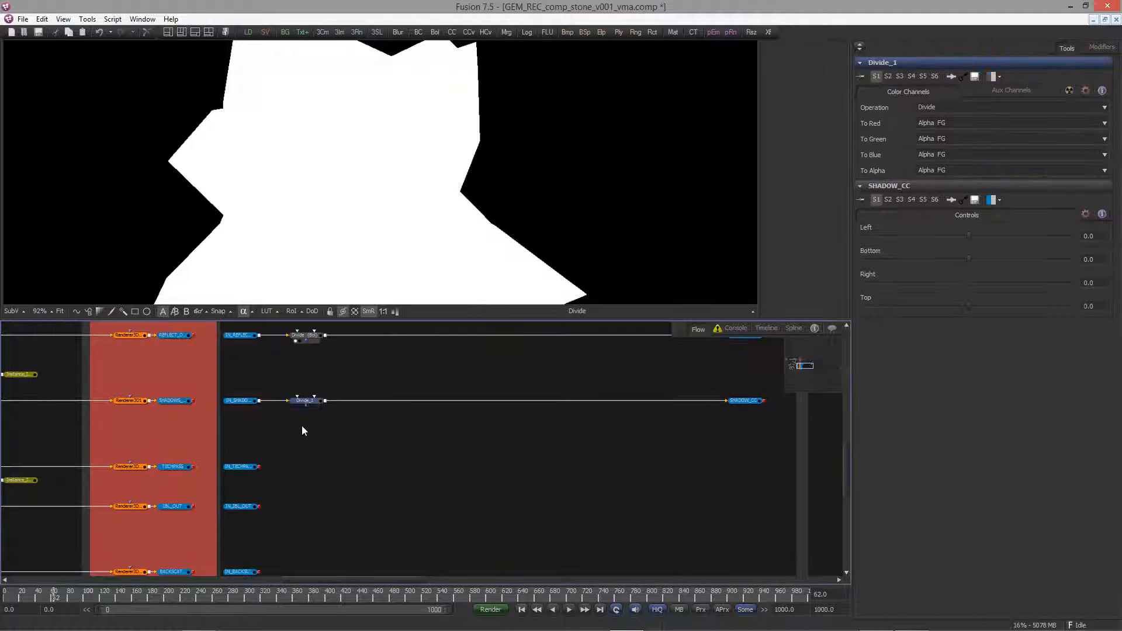
drag(404, 409, 760, 374)
key(ctrl+c)
key(ctrl+v)
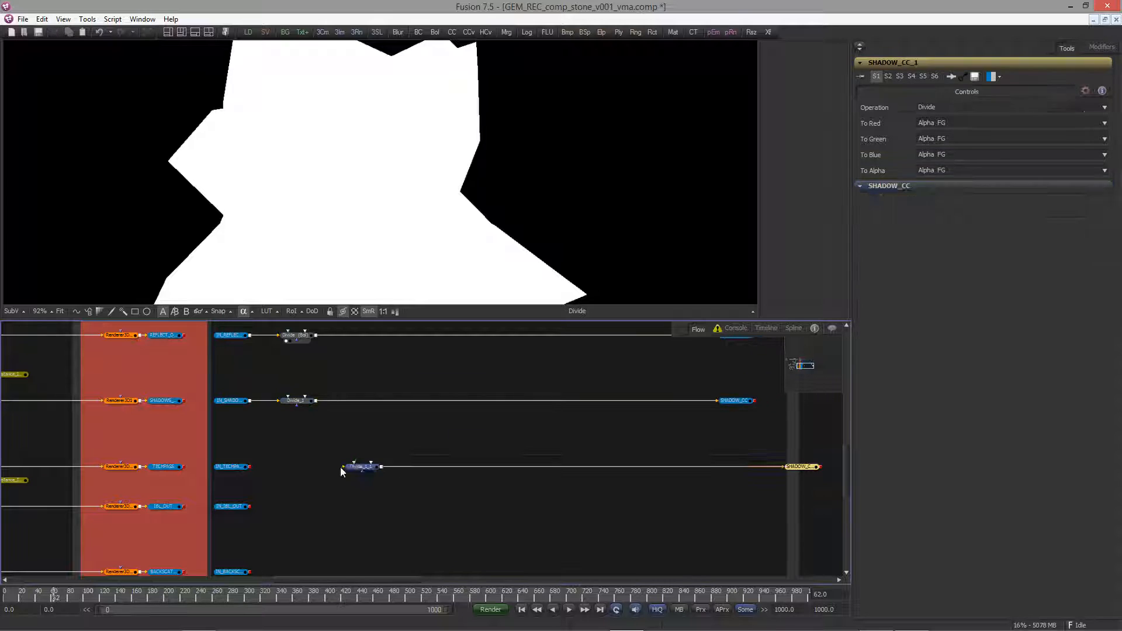
drag(363, 467, 674, 446)
click(258, 464)
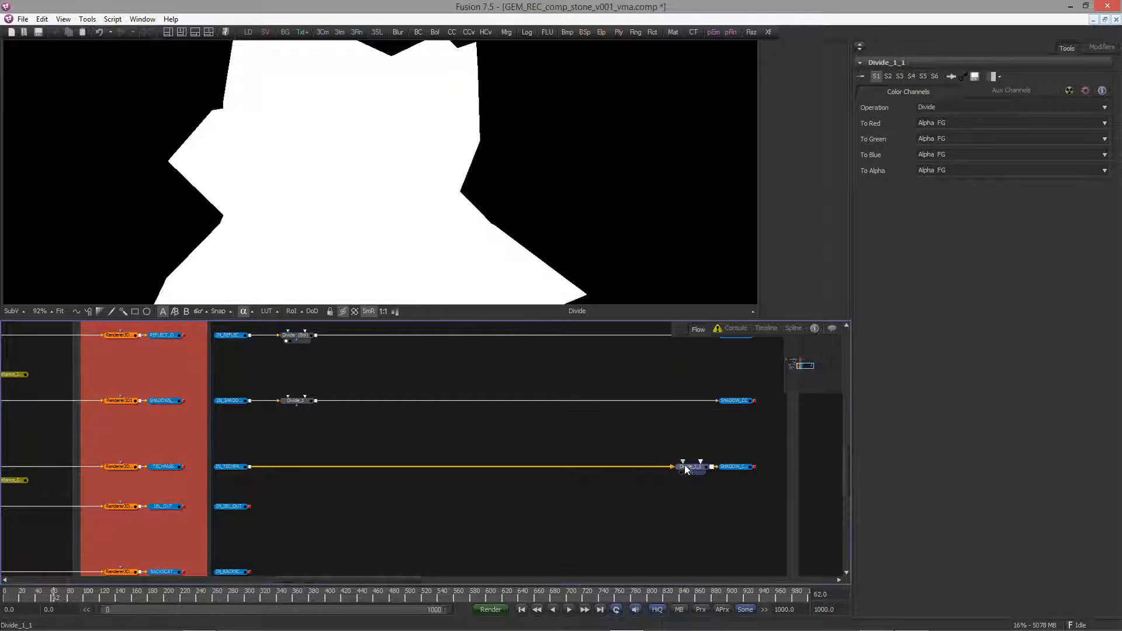
Rename the copied output node on the tech pass row TECHPASS_CC
click(738, 465)
key(F2)
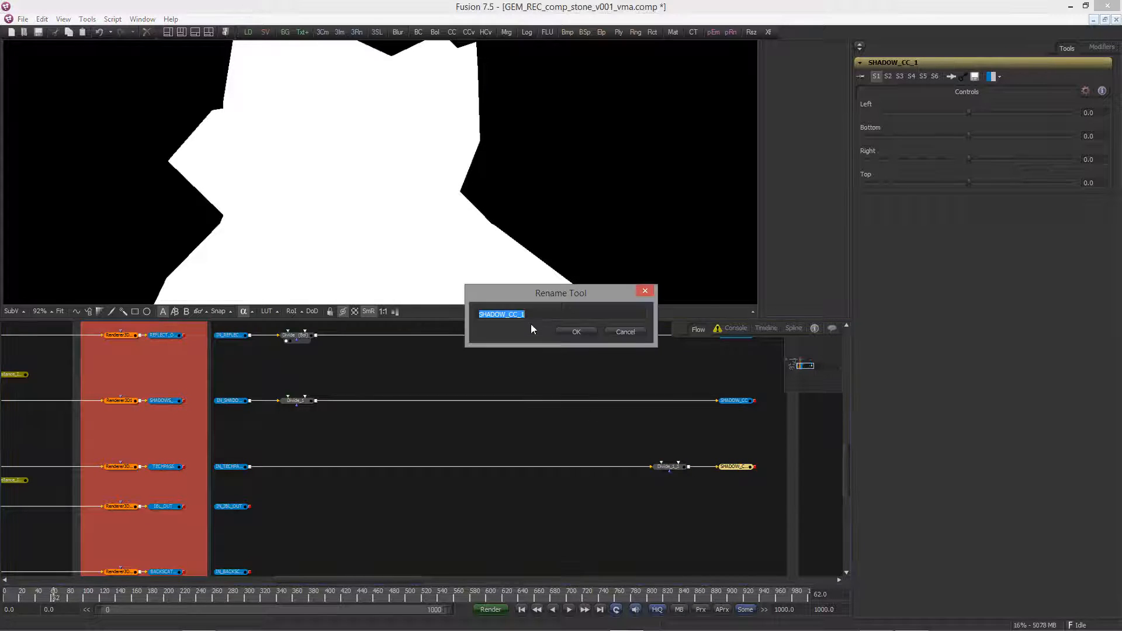
key(BackSpace)
key(BackSpace)
key(BackSpace)
drag(480, 314, 505, 315)
text(TECHPASS_CC)
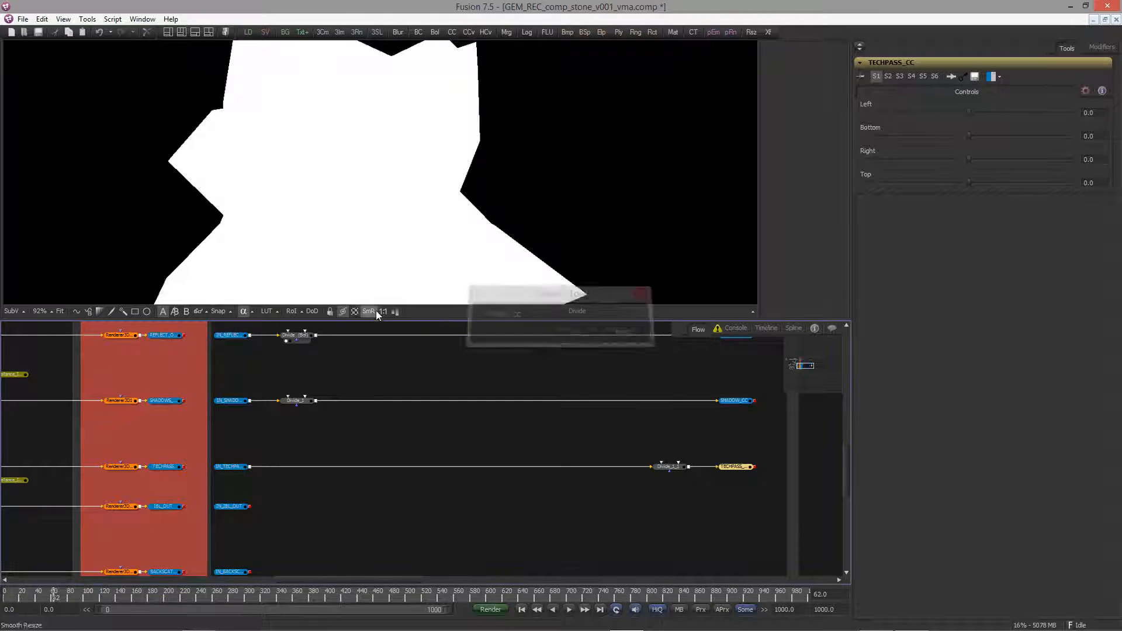
key(Return)
Add an SSAO node directly after IN_TECHPASSS
ctrl+scroll(388, 459, up, 3)
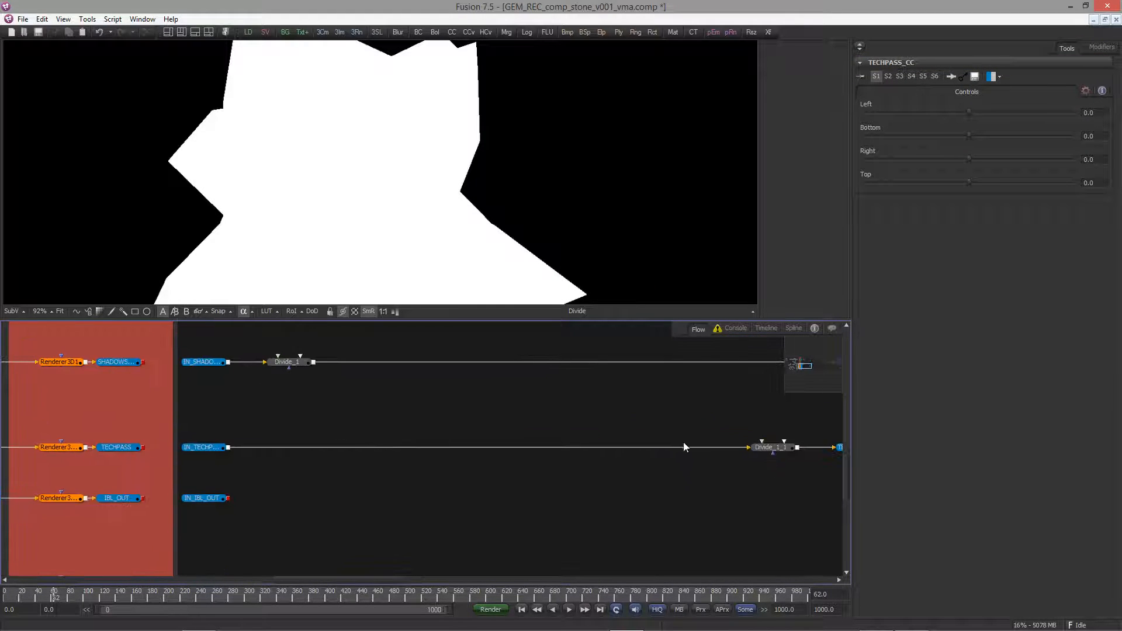
click(276, 460)
key(ctrl+space)
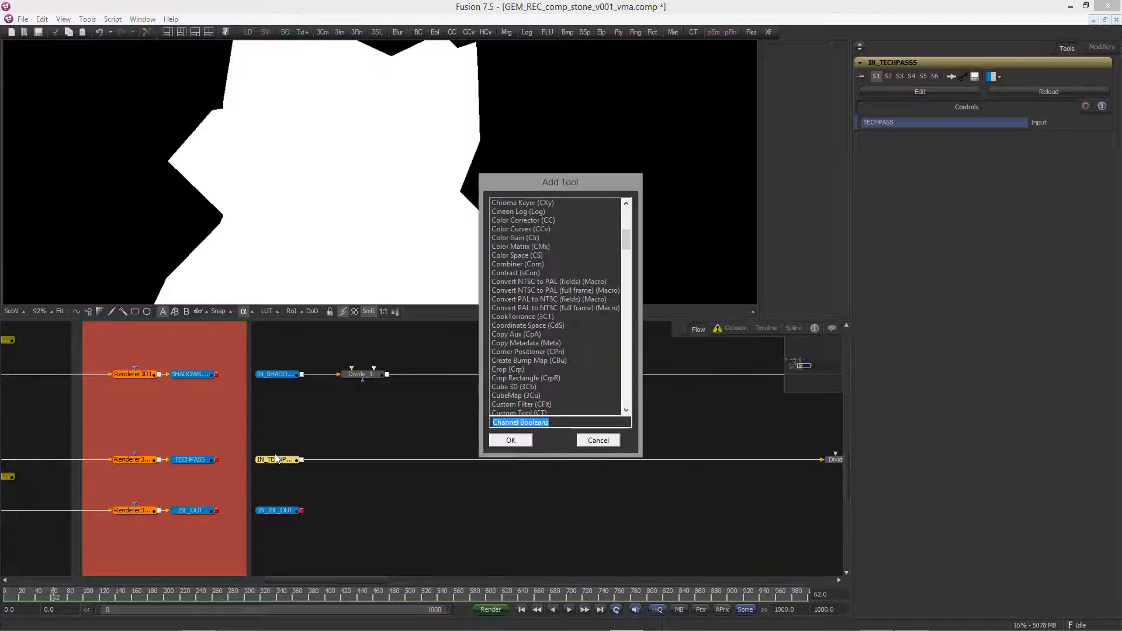
text(ssa)
key(Return)
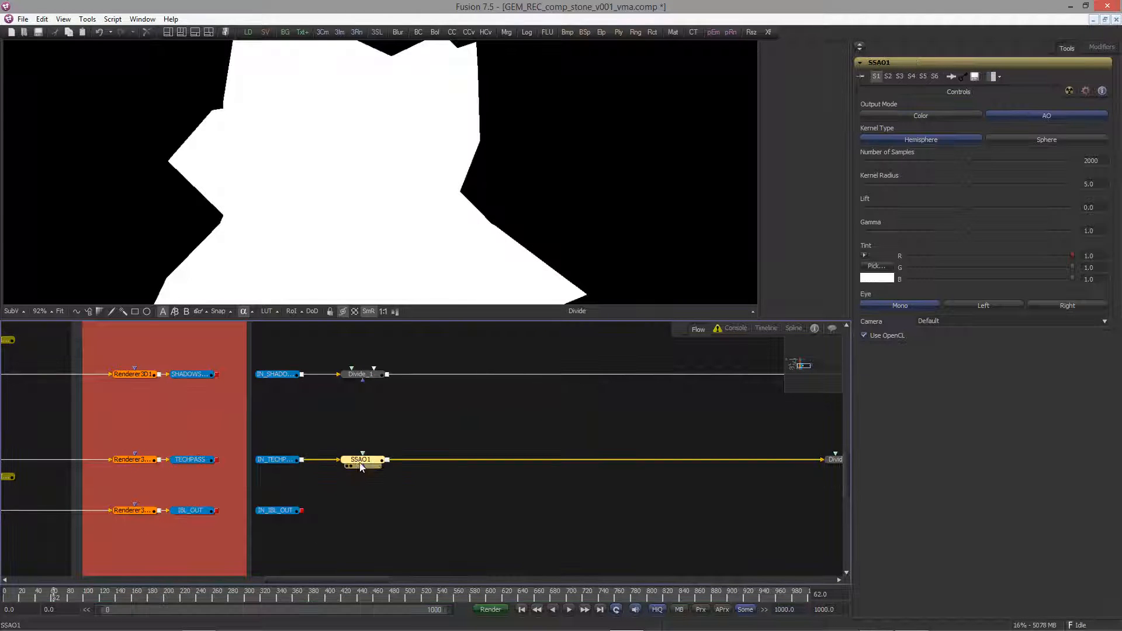
Paste an instance of IN_CAMERA_OUT above SSAO1 and connect it to the SSAO node's camera input
ctrl+scroll(352, 441, down, 3)
middle_drag(234, 436, 446, 506)
ctrl+scroll(345, 452, down, 3)
ctrl+scroll(468, 435, up, 5)
middle_drag(419, 449, 369, 489)
click(351, 430)
ctrl+scroll(639, 465, down, 3)
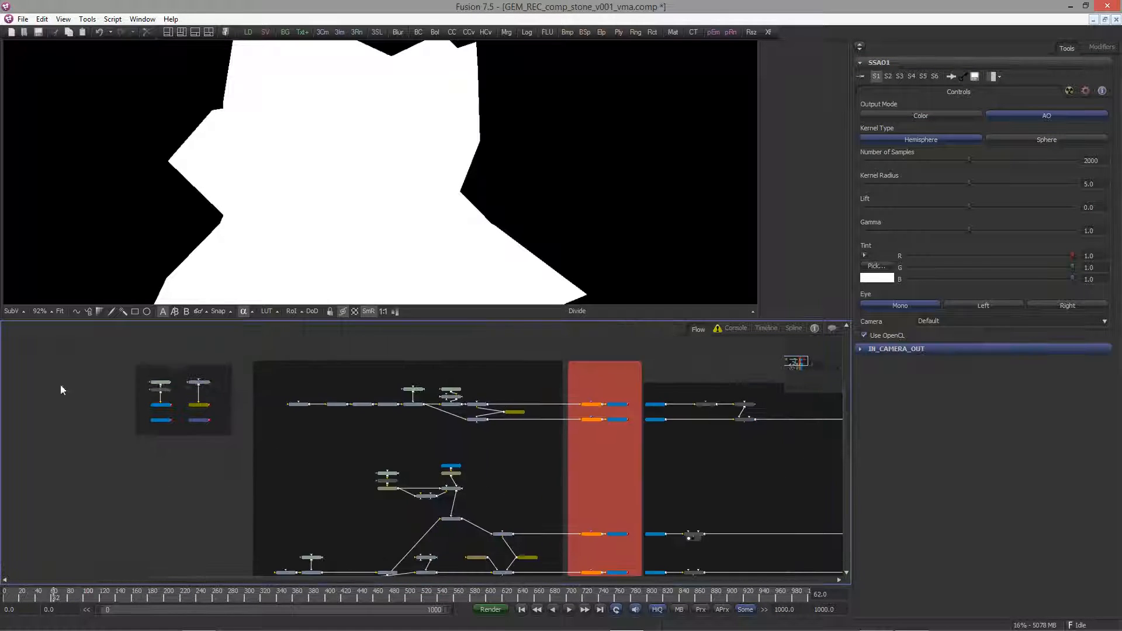
middle_drag(683, 397, 401, 394)
ctrl+scroll(400, 393, up, 5)
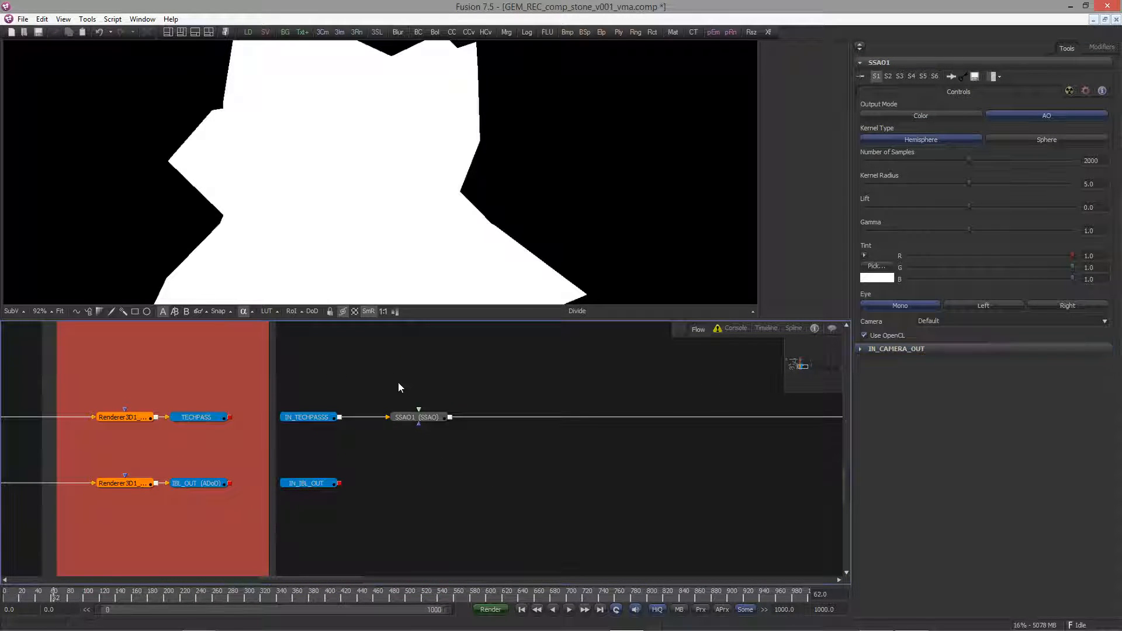
key(ctrl+shift+v)
drag(444, 373, 443, 419)
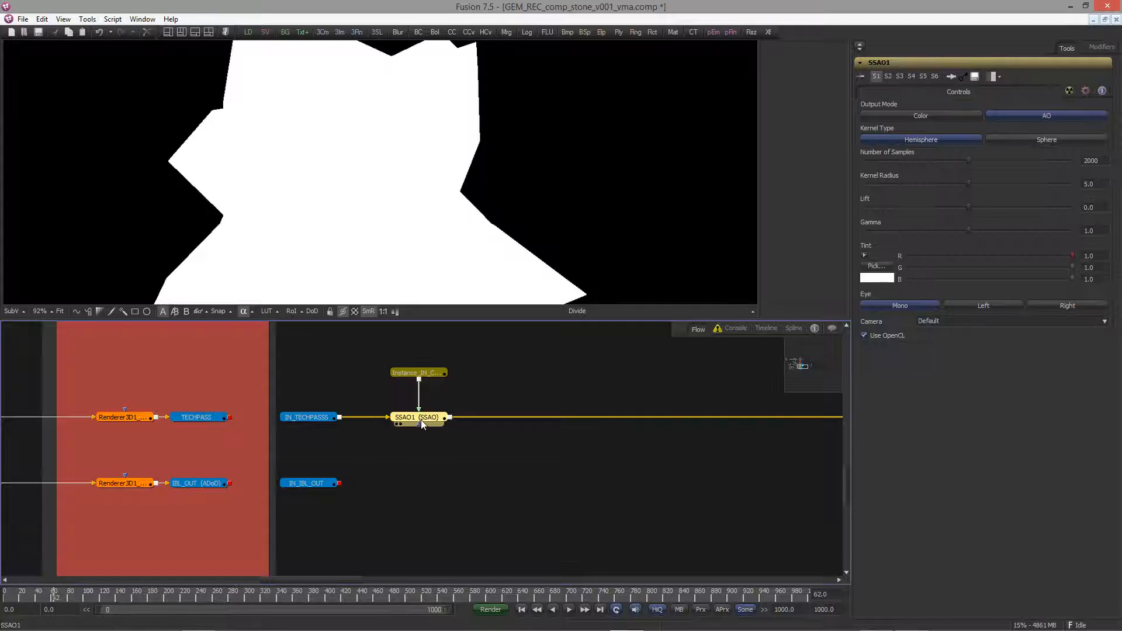
Set SSAO1's number of samples to 600 and show its full-colour output fitted in the viewer
drag(1099, 158, 1017, 152)
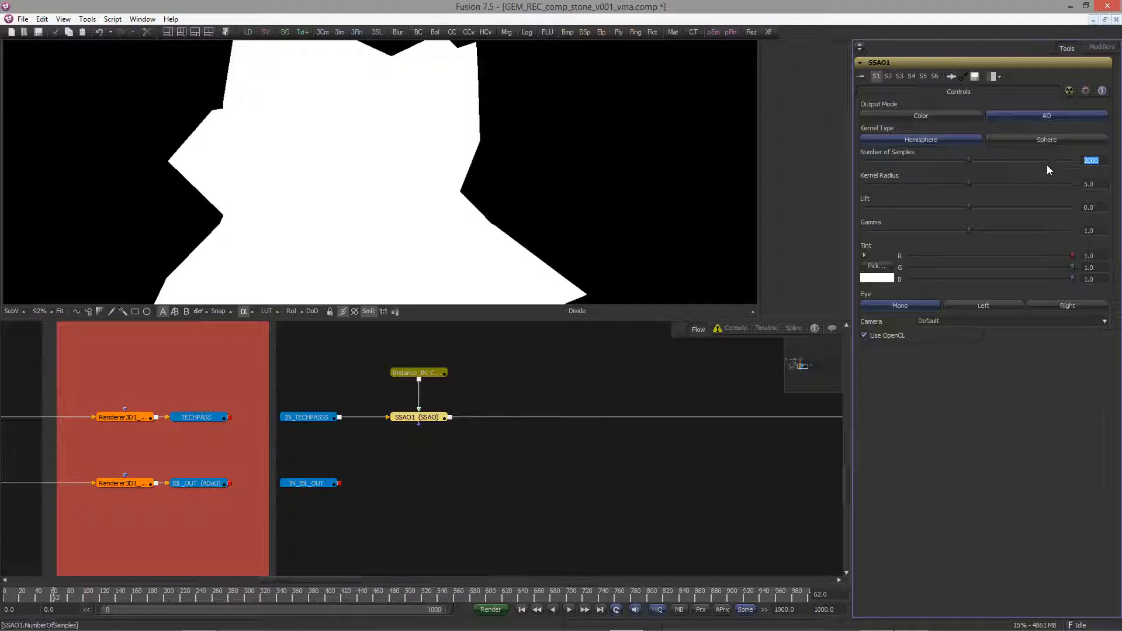
text(600)
key(Tab)
drag(416, 417, 383, 175)
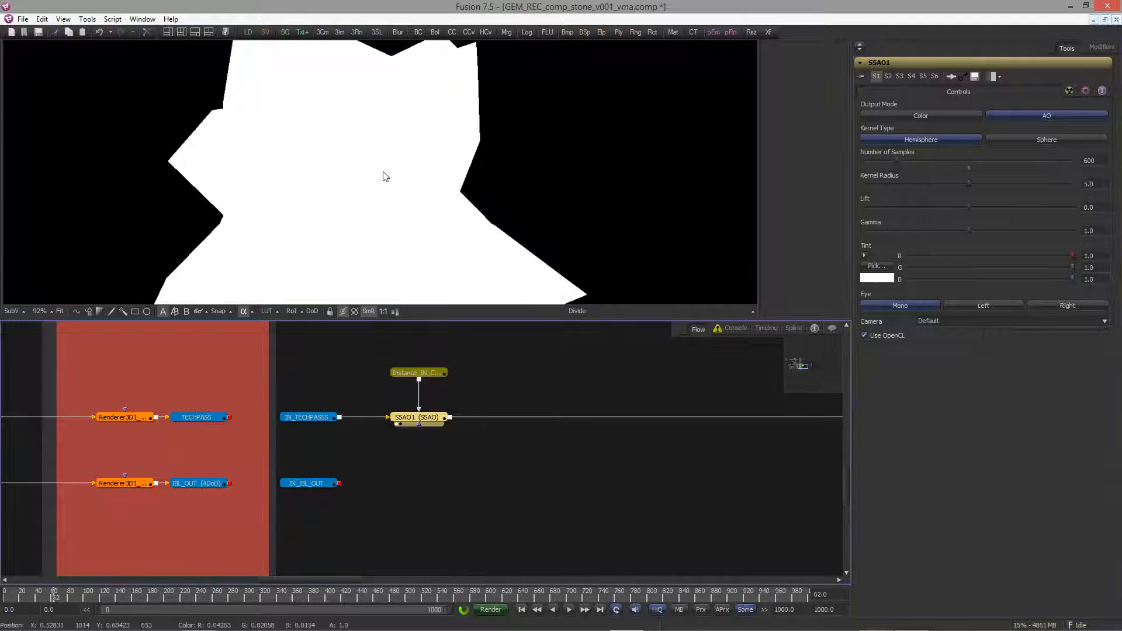
key(c)
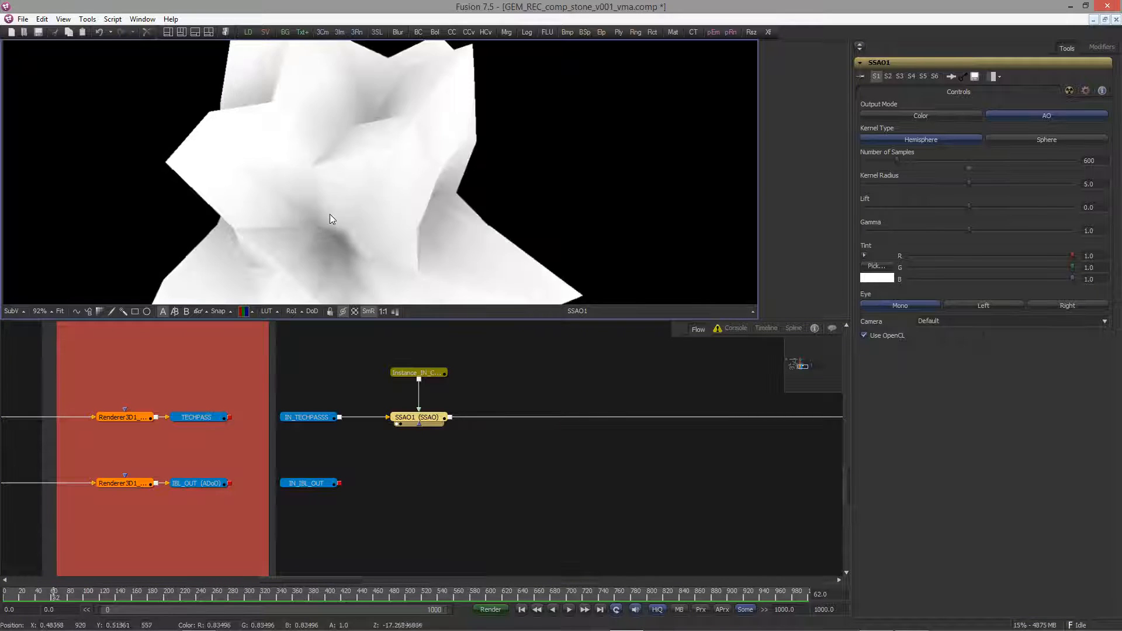
key(ctrl+f)
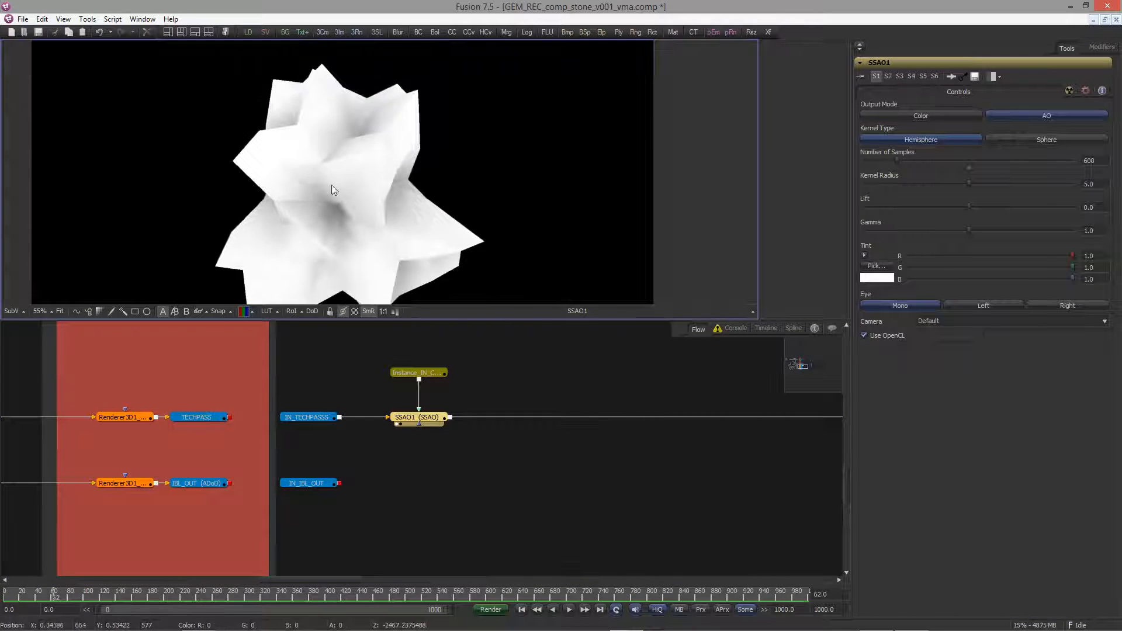
Configure SSAO1 with a Sphere kernel, kernel radius 0.23, lift 0.35 and gamma 0.295
click(1039, 139)
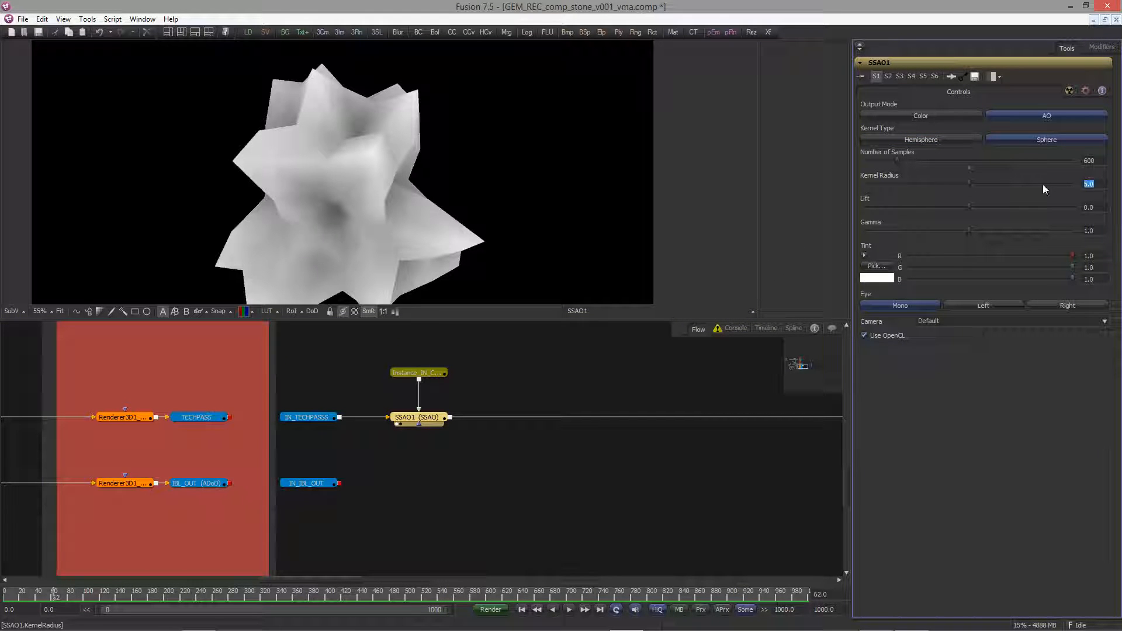
text(0.23)
key(Tab)
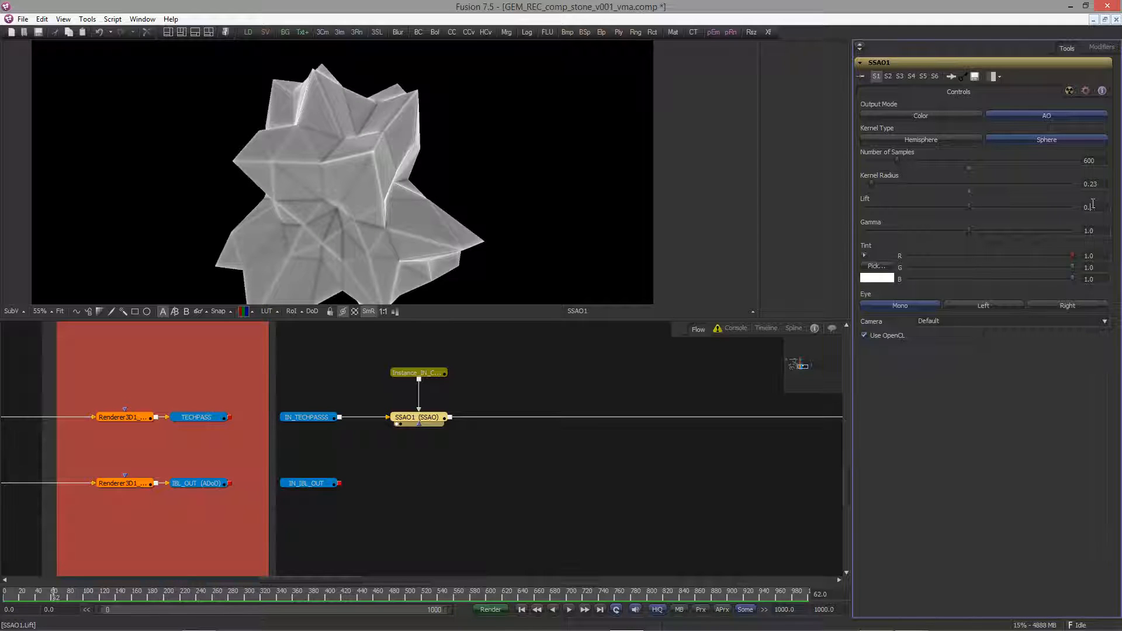
key(Tab)
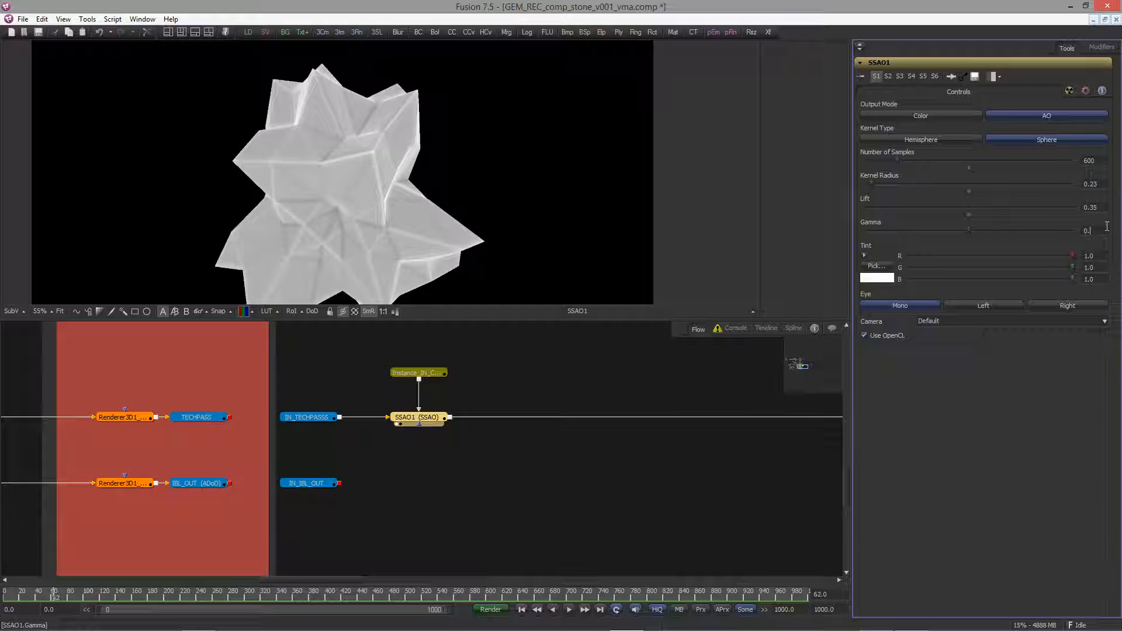
text(0.295)
key(Return)
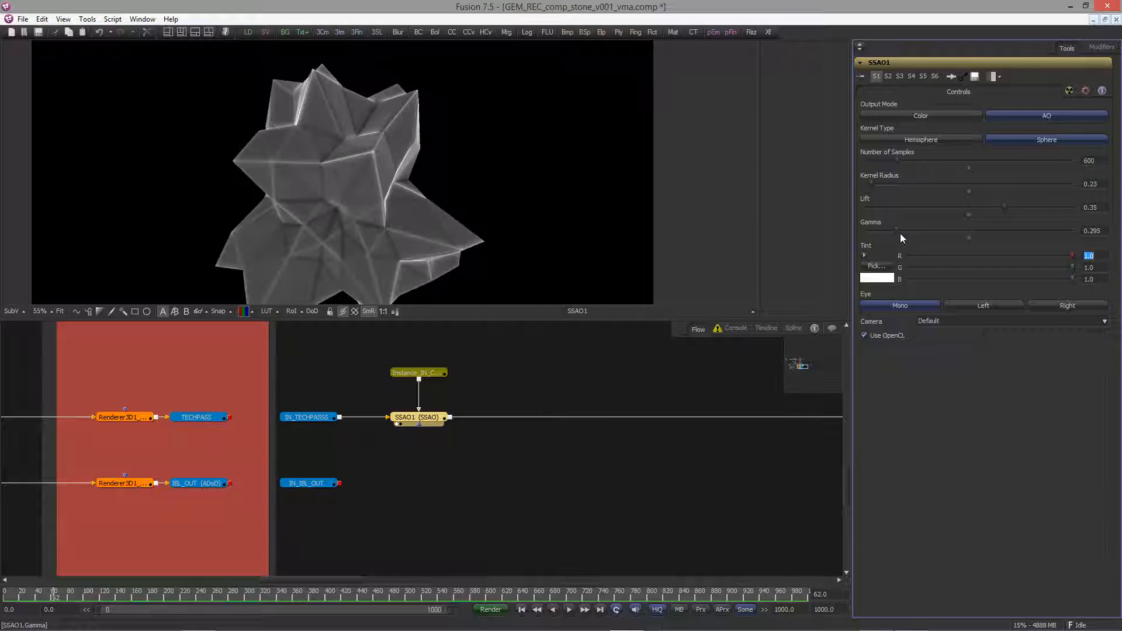
Inspect the ambient occlusion edges and lower facets of the stone up close
middle_drag(347, 221, 359, 192)
ctrl+scroll(358, 194, up, 5)
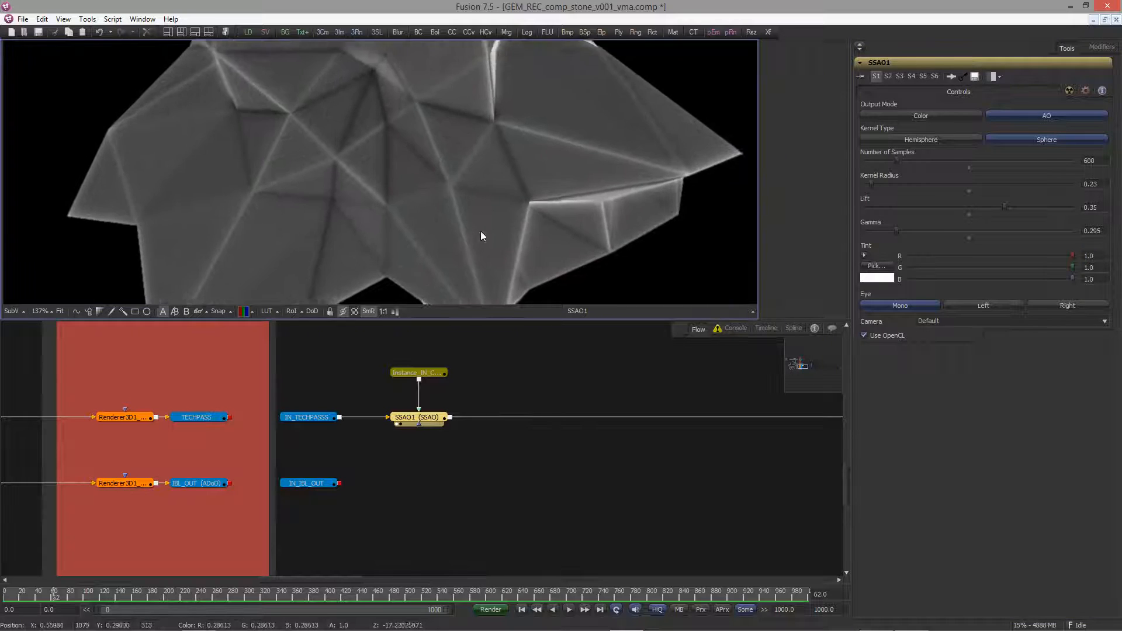
middle_drag(313, 284, 362, 165)
ctrl+scroll(361, 164, up, 3)
middle_drag(488, 227, 571, 198)
ctrl+scroll(234, 220, up, 2)
middle_drag(234, 221, 311, 208)
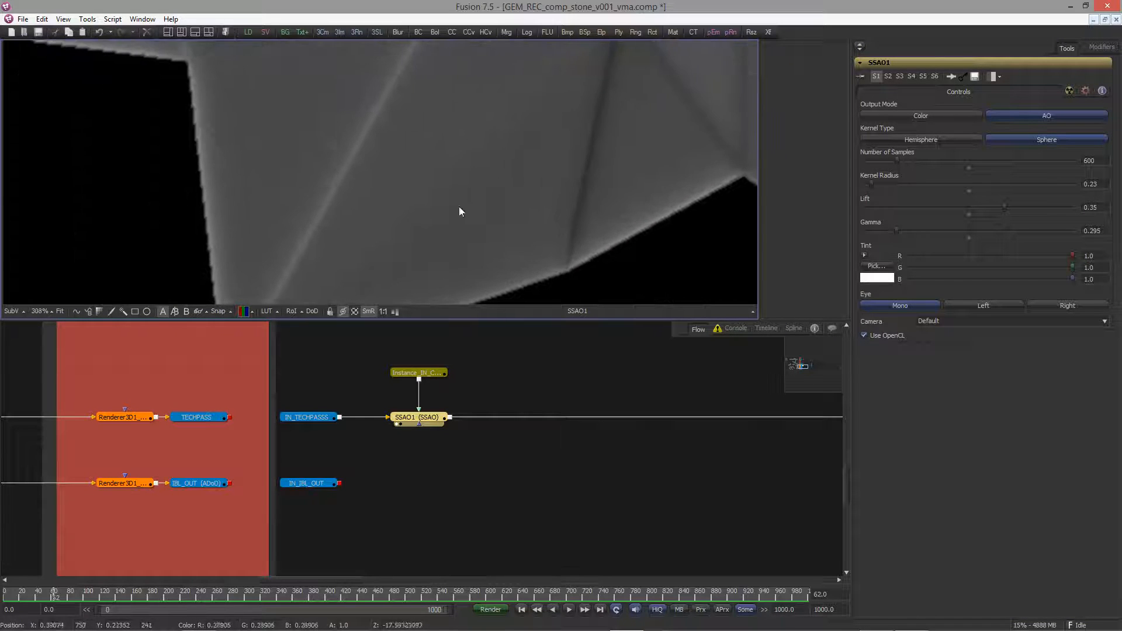
Examine the ambient occlusion along the stone's side facets and its overall lower outline
middle_drag(724, 205, 308, 184)
middle_drag(409, 105, 361, 237)
ctrl+scroll(361, 236, down, 3)
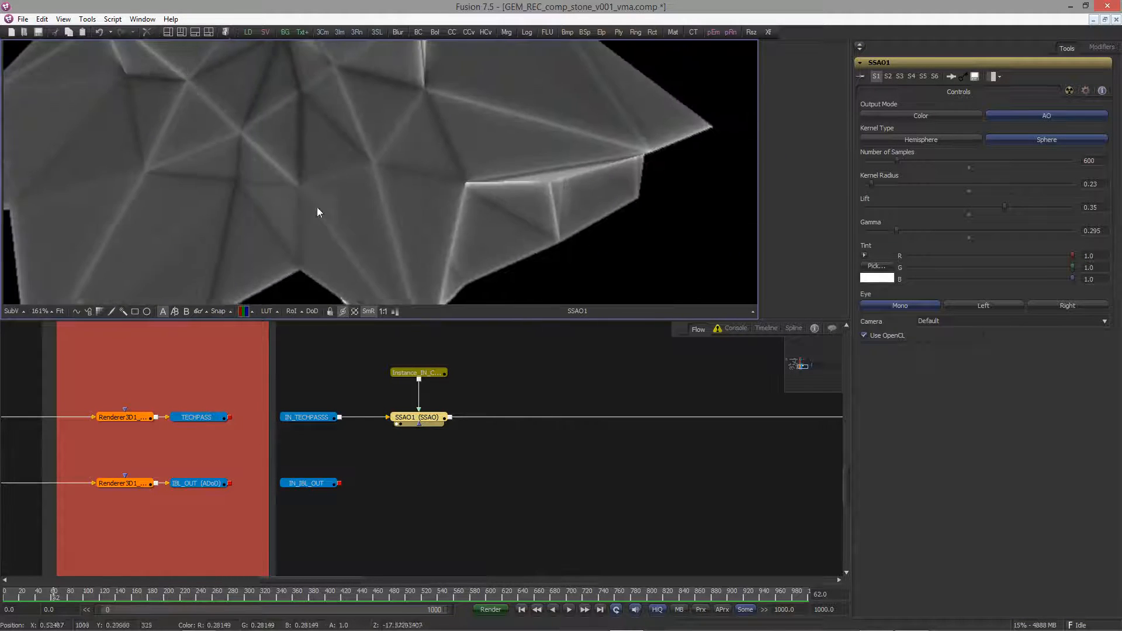
ctrl+scroll(316, 207, down, 3)
middle_drag(317, 207, 338, 231)
ctrl+scroll(416, 210, up, 2)
ctrl+scroll(416, 215, up, 2)
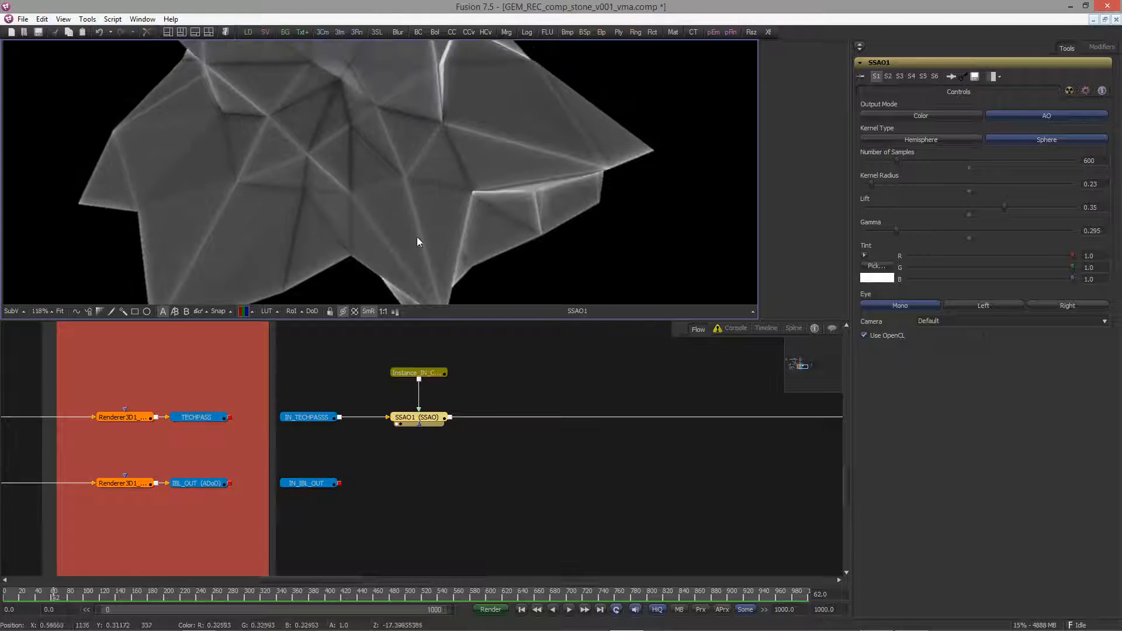
Trace the tech pass upstream to the Shape3D2 node feeding Merge3D2_1 and display it in the 3D viewer
click(134, 417)
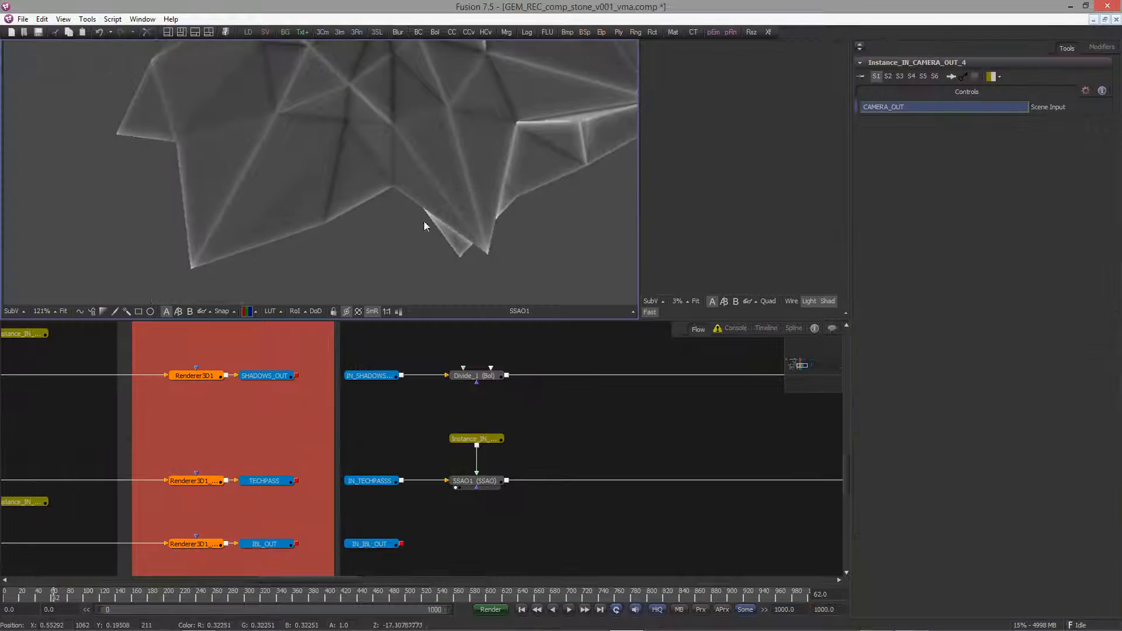
middle_drag(342, 388, 634, 403)
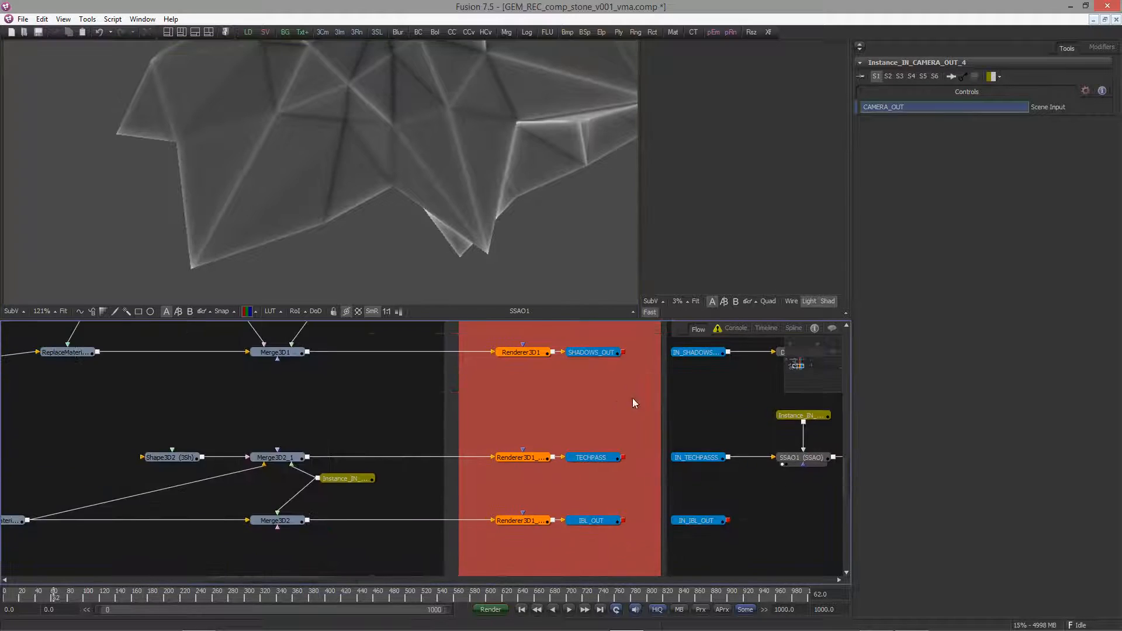
middle_drag(245, 412, 456, 398)
ctrl+scroll(456, 398, up, 2)
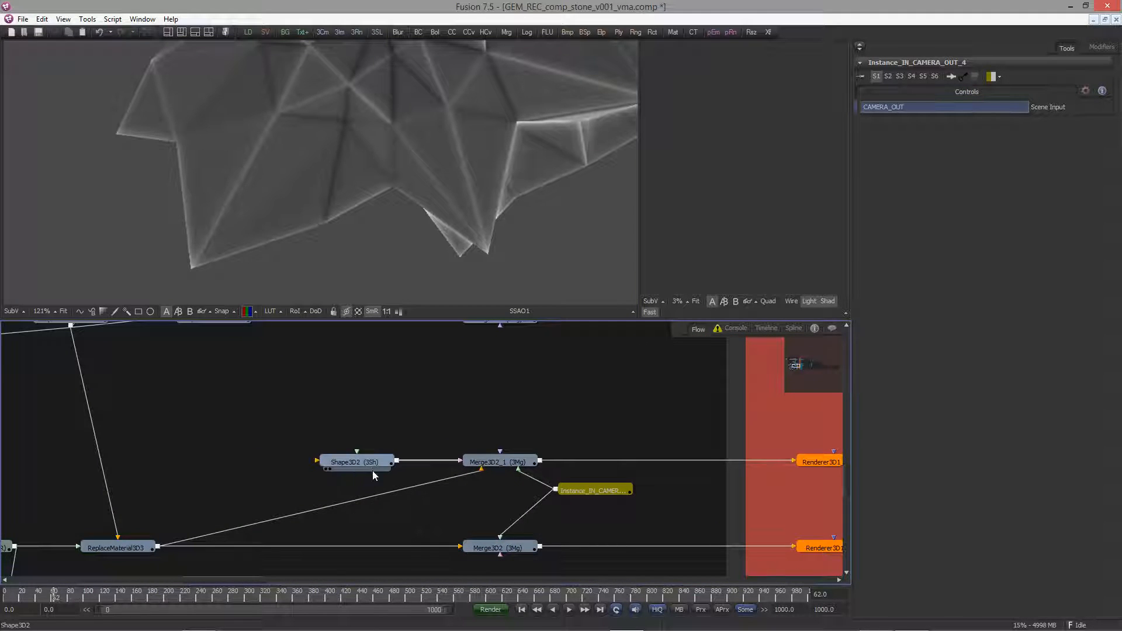
drag(710, 231, 710, 232)
middle_drag(758, 191, 861, 238)
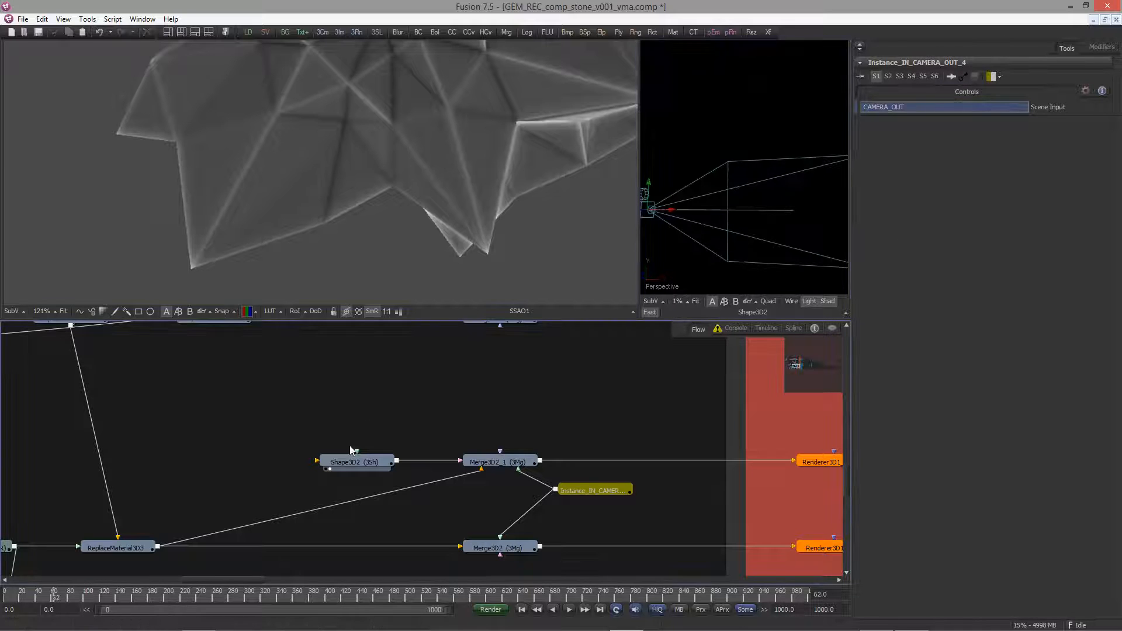
Set the diffuse opacity of Shape3D2's material to 0.0
click(354, 459)
click(906, 91)
click(865, 251)
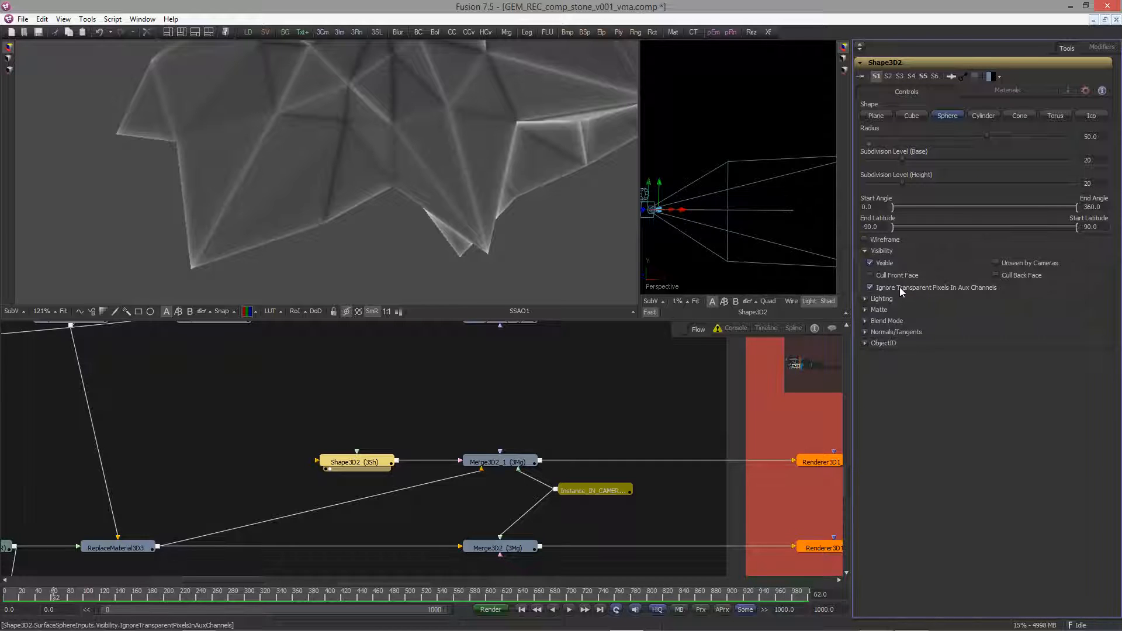
click(1007, 91)
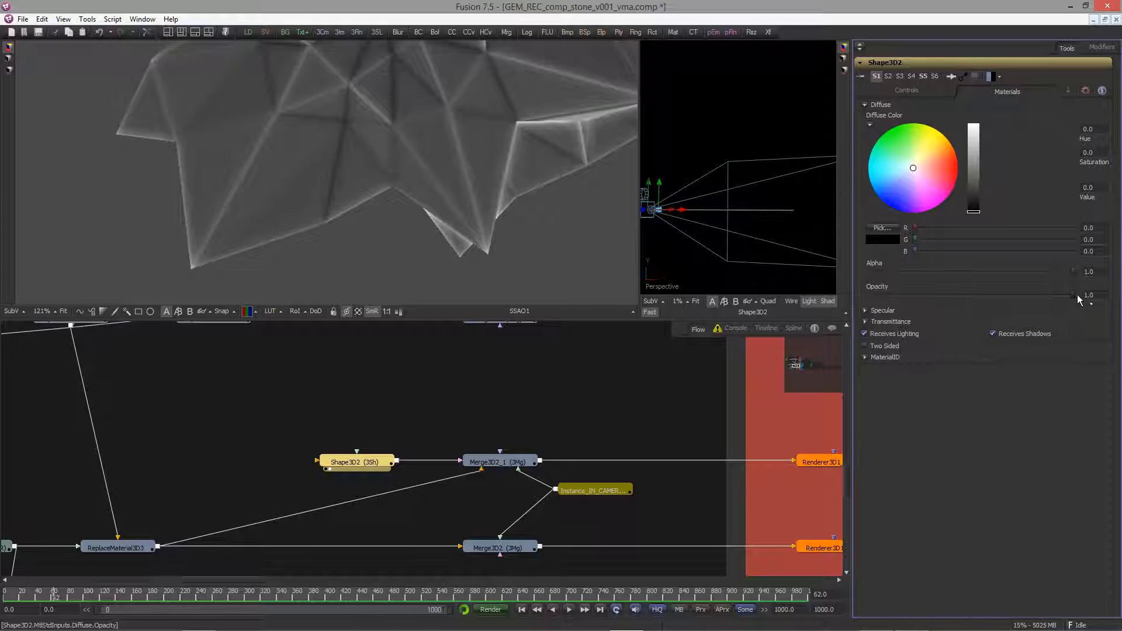
drag(1076, 295, 795, 271)
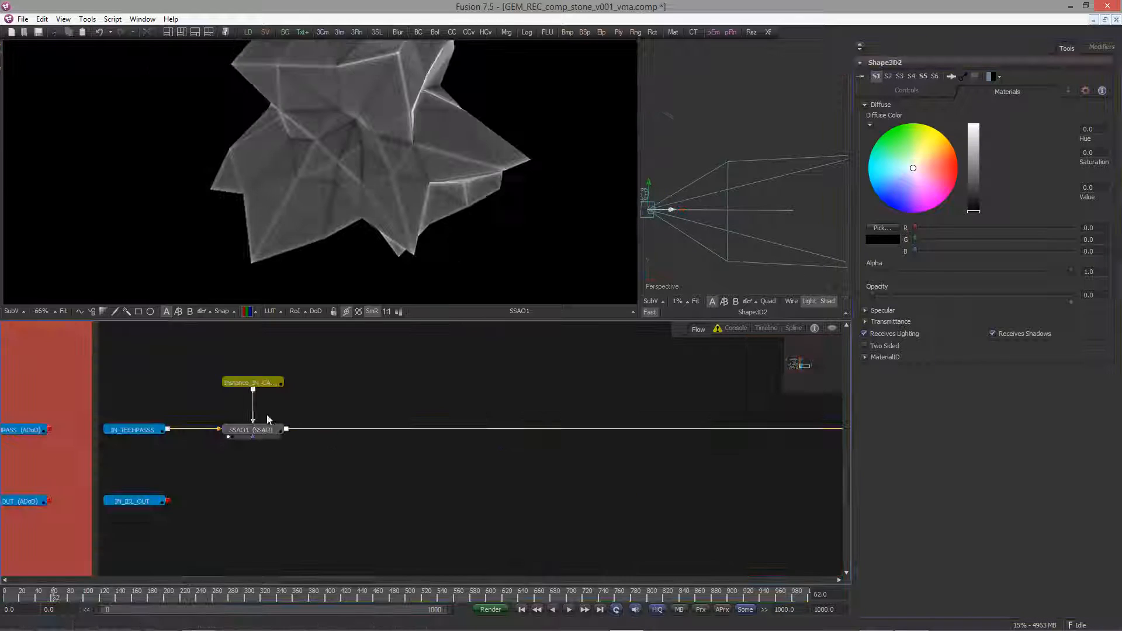
Insert a Blur node directly after SSAO1 on the tech pass line and show its output in the viewer
click(276, 432)
click(290, 436)
key(shift+space)
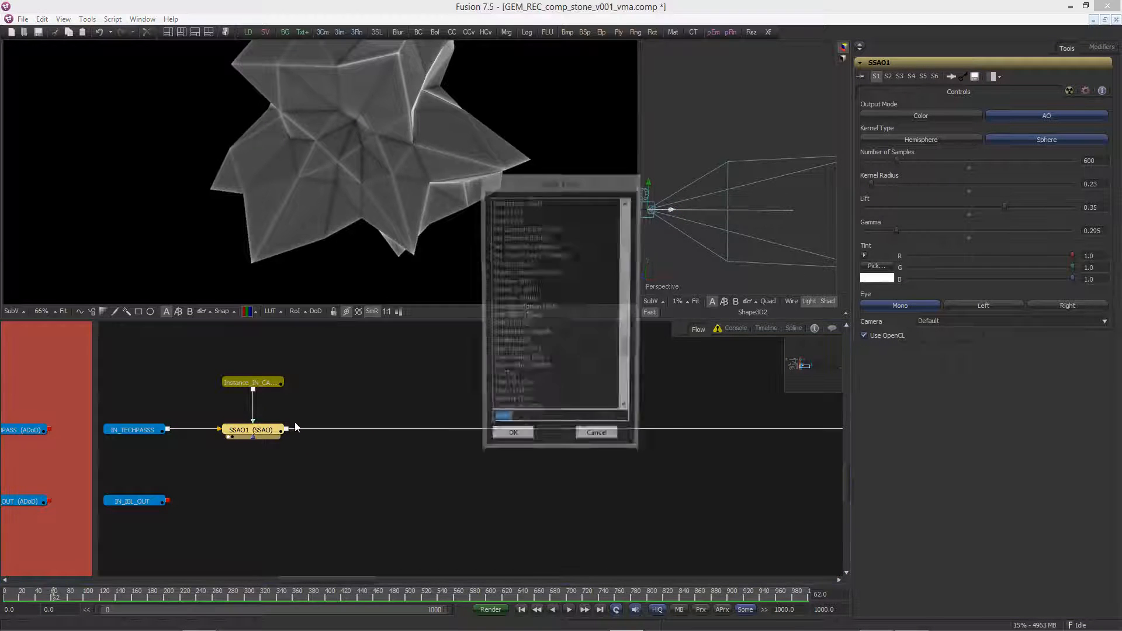
text(blur)
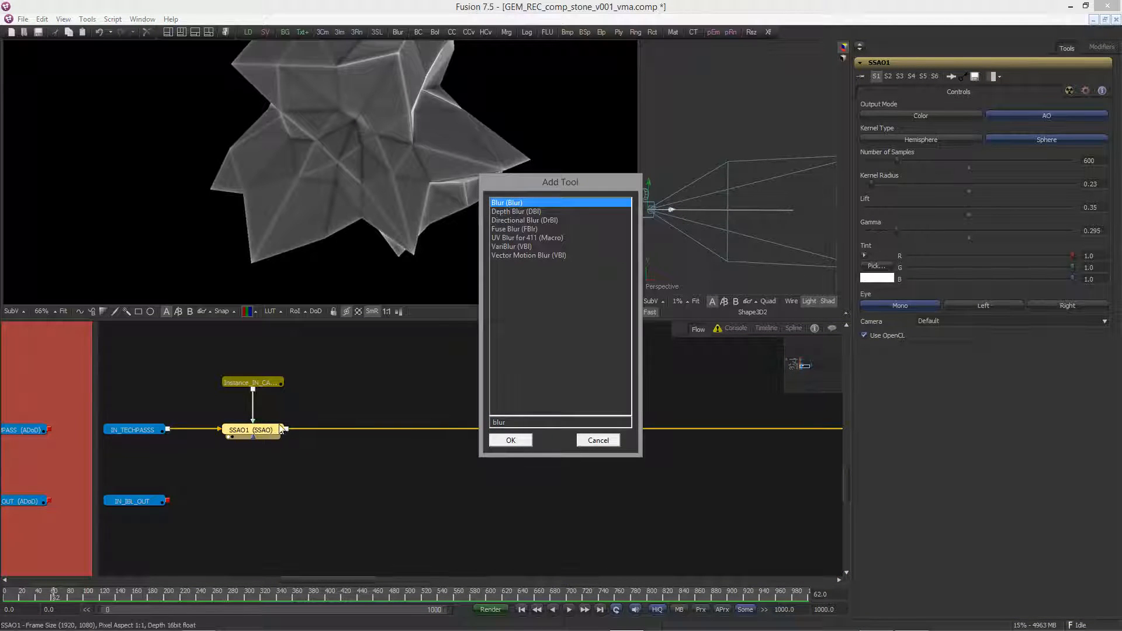
key(Return)
drag(318, 437, 358, 437)
key(1)
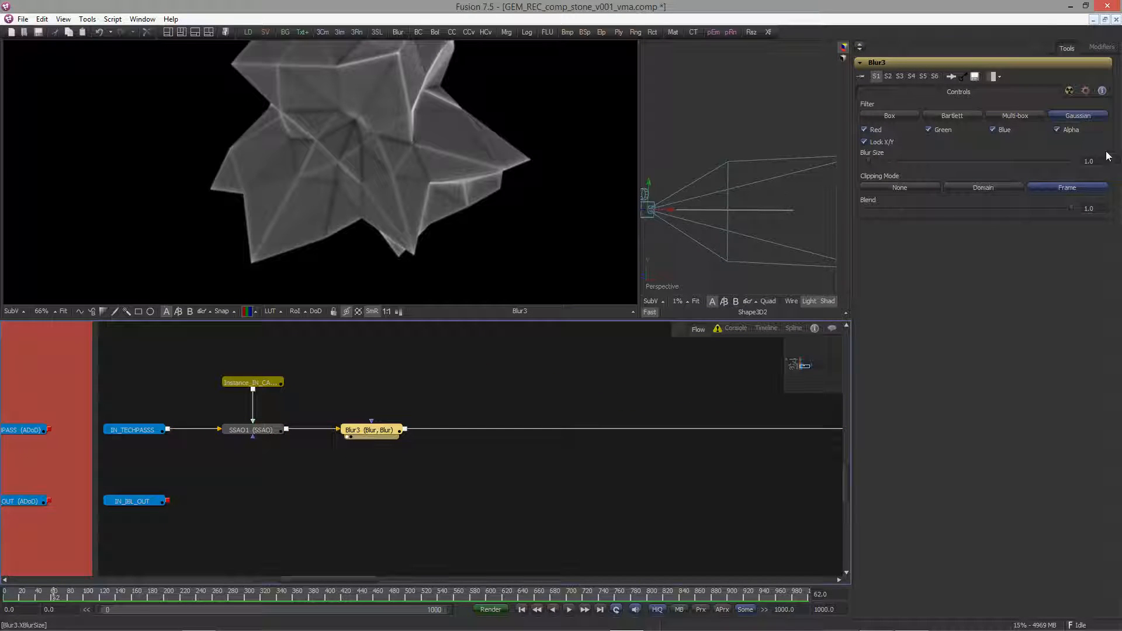
Set Blur3's blur size to 0.5
drag(1104, 157, 1054, 179)
text(0.5)
key(Return)
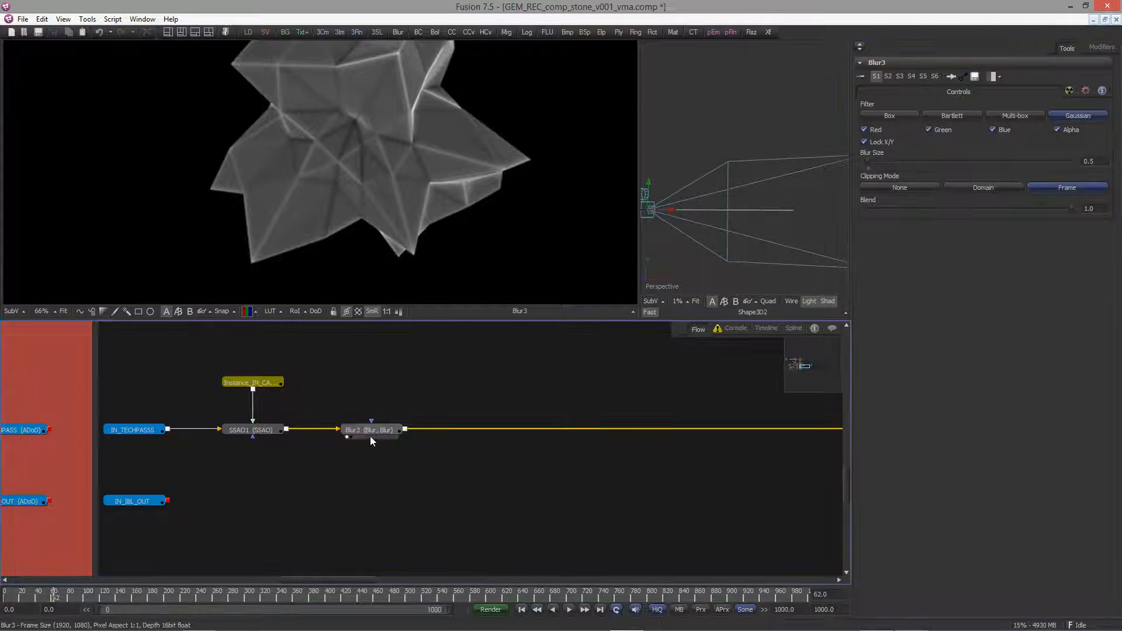
Insert a Channel Booleans node after Blur3 on the tech pass line
mouse_move(370, 436)
mouse_down()
mouse_move(350, 437)
mouse_move(391, 436)
mouse_up()
key(ctrl+space)
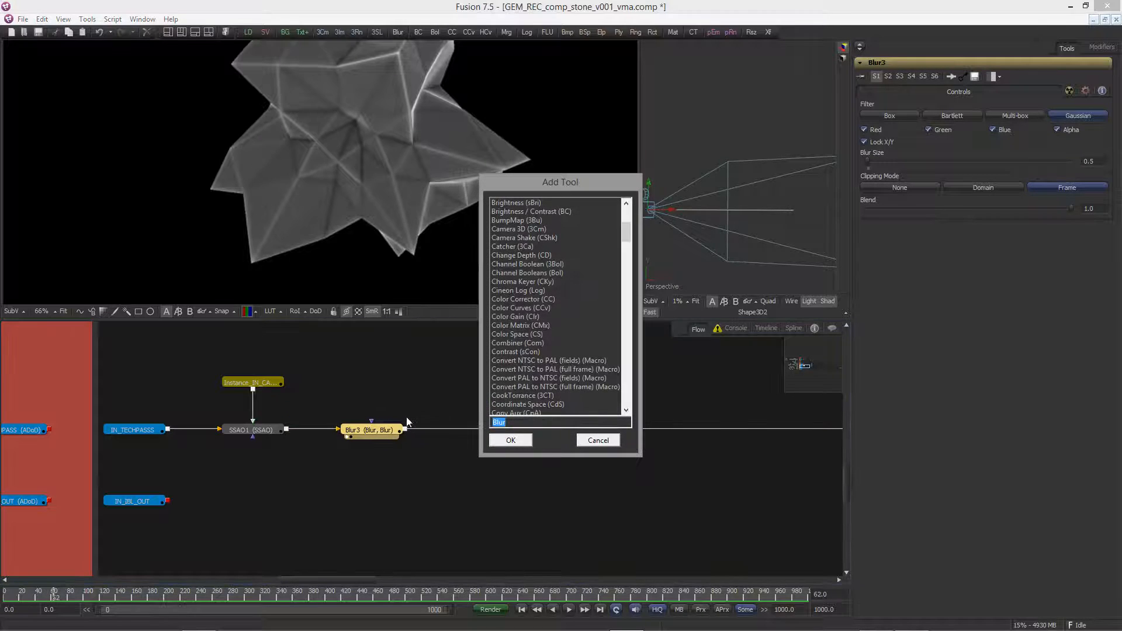
text(bol)
key(Return)
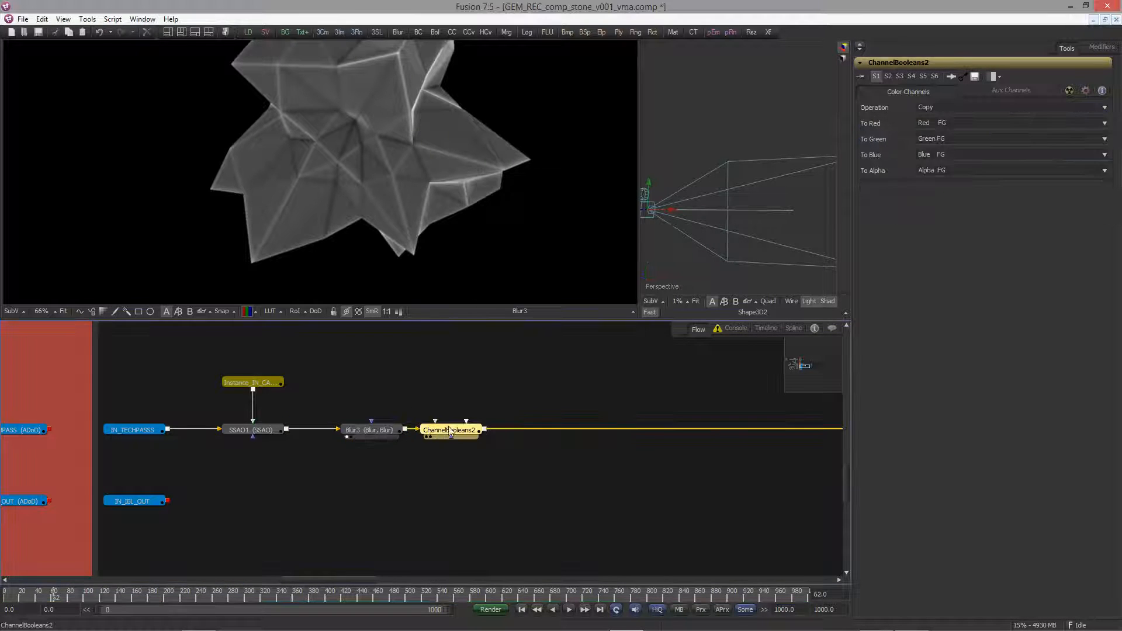
Connect IN_IBL_OUT to ChannelBooleans2's mask input and insert a Bitmap mask into that connection
click(170, 507)
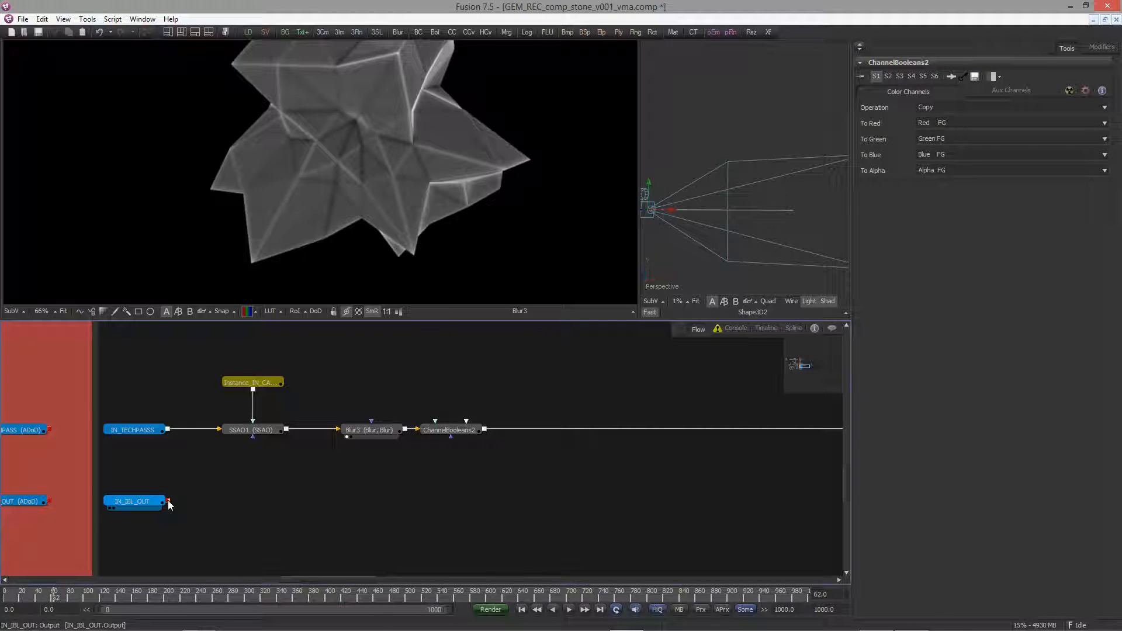
drag(167, 501, 450, 440)
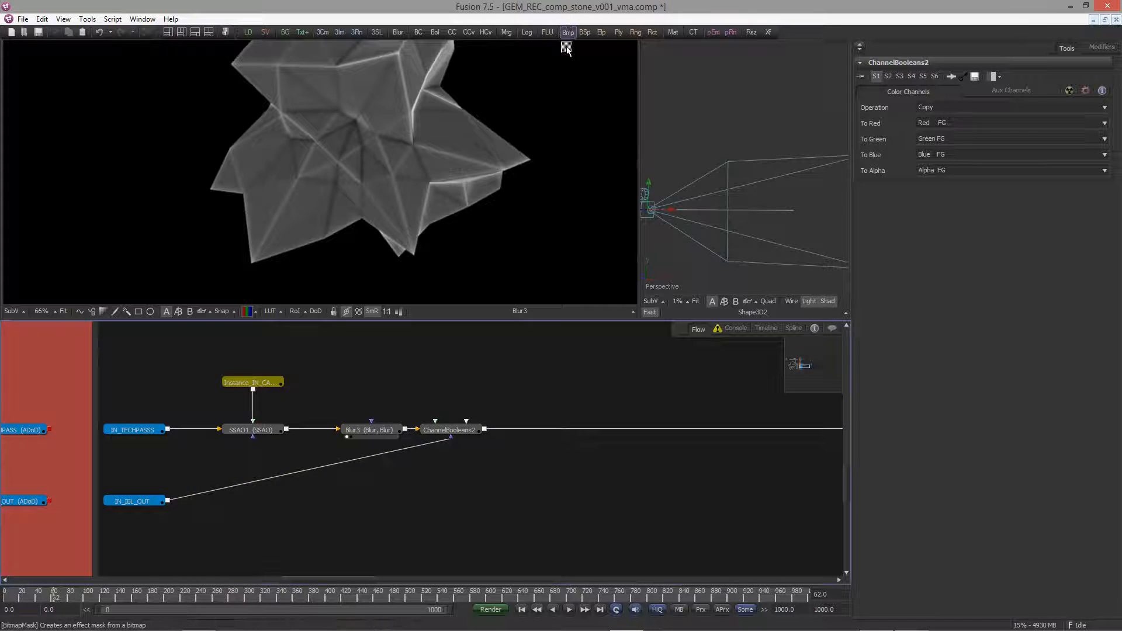
drag(350, 469, 465, 461)
Show ChannelBooleans2 in the viewer and set its colour channel operation to Clear
click(453, 434)
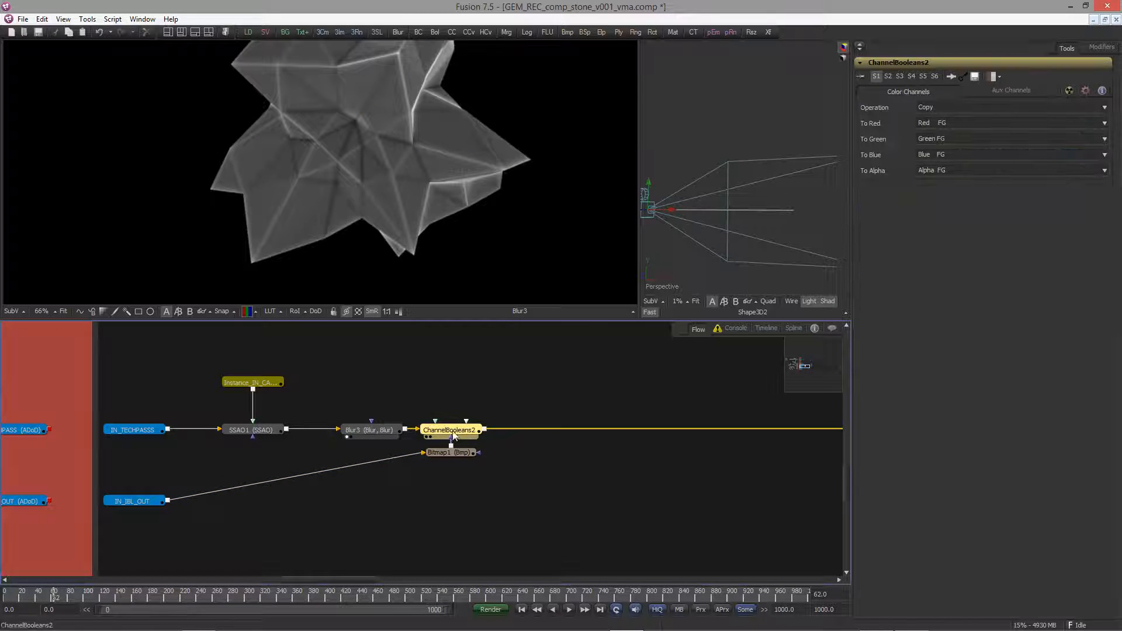
key(1)
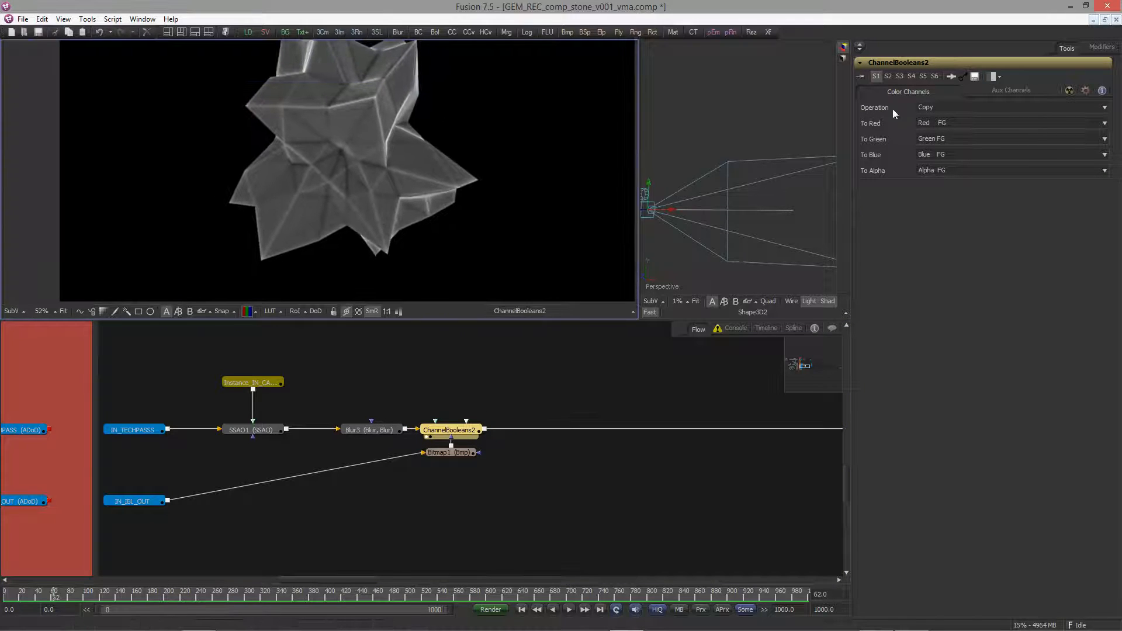
click(930, 107)
click(934, 111)
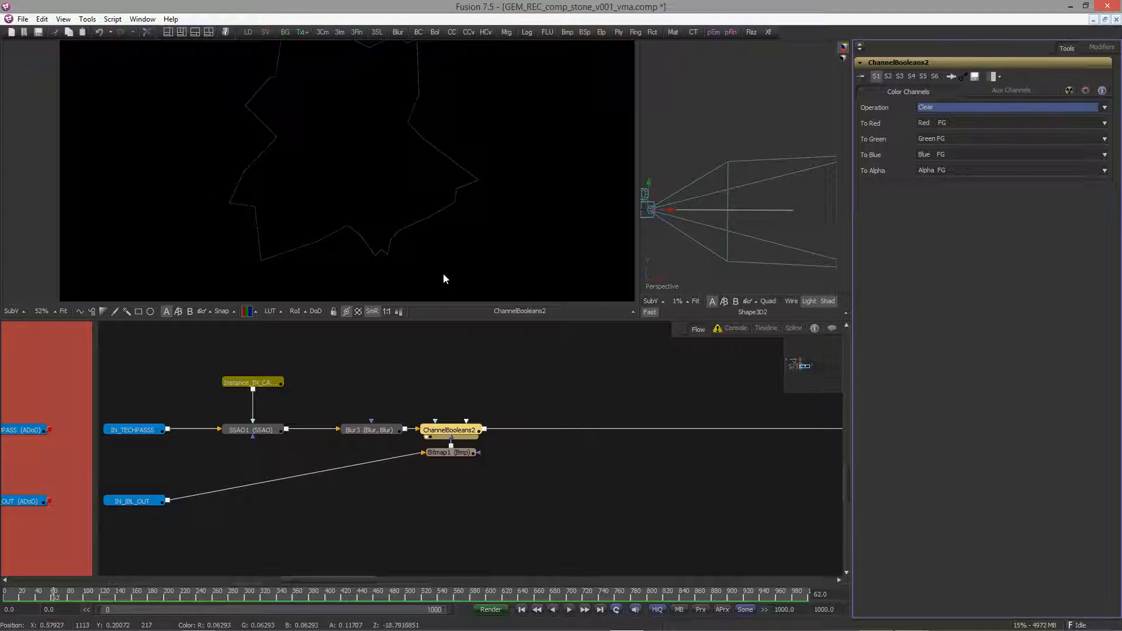
Invert the Bitmap1 mask that drives ChannelBooleans2
click(448, 452)
ctrl+scroll(387, 244, up, 3)
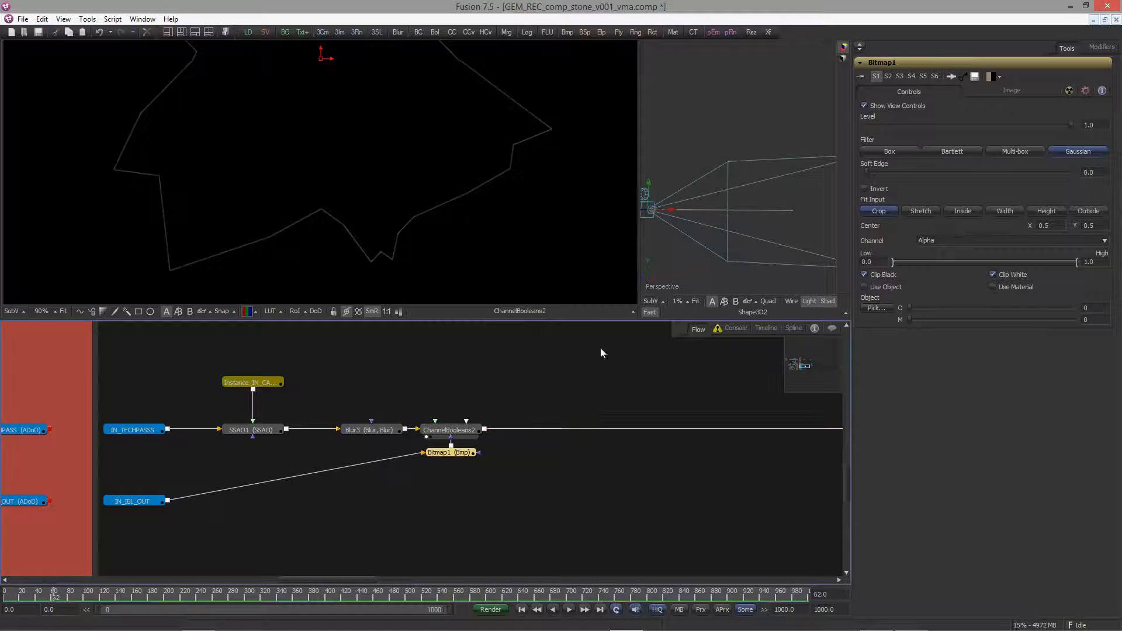
click(864, 188)
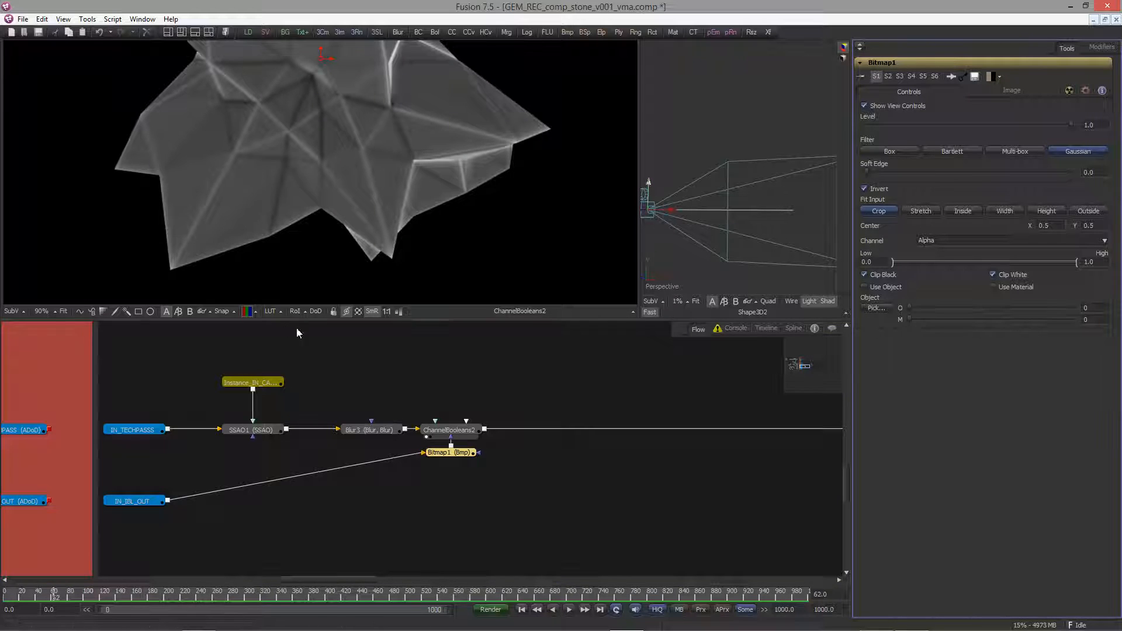
Turn on the checker underlay and examine the masked edges of the ambient occlusion stone up close
click(357, 311)
ctrl+scroll(257, 271, up, 5)
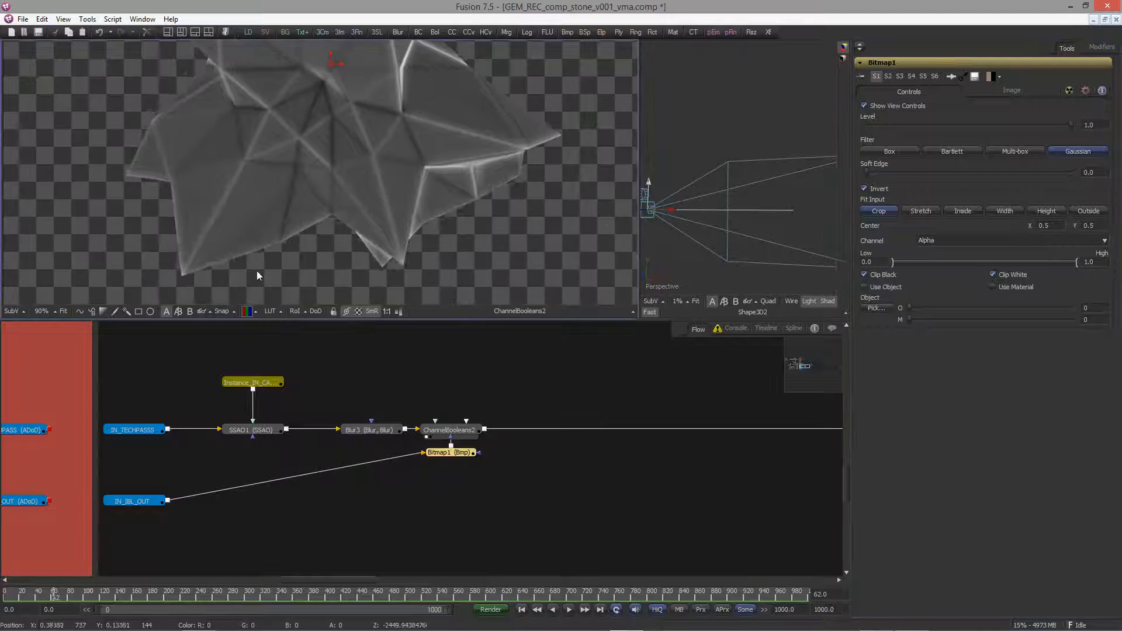
mouse_move(225, 223)
middle_down()
mouse_move(222, 200)
mouse_move(157, 196)
middle_up()
middle_drag(315, 226, 213, 274)
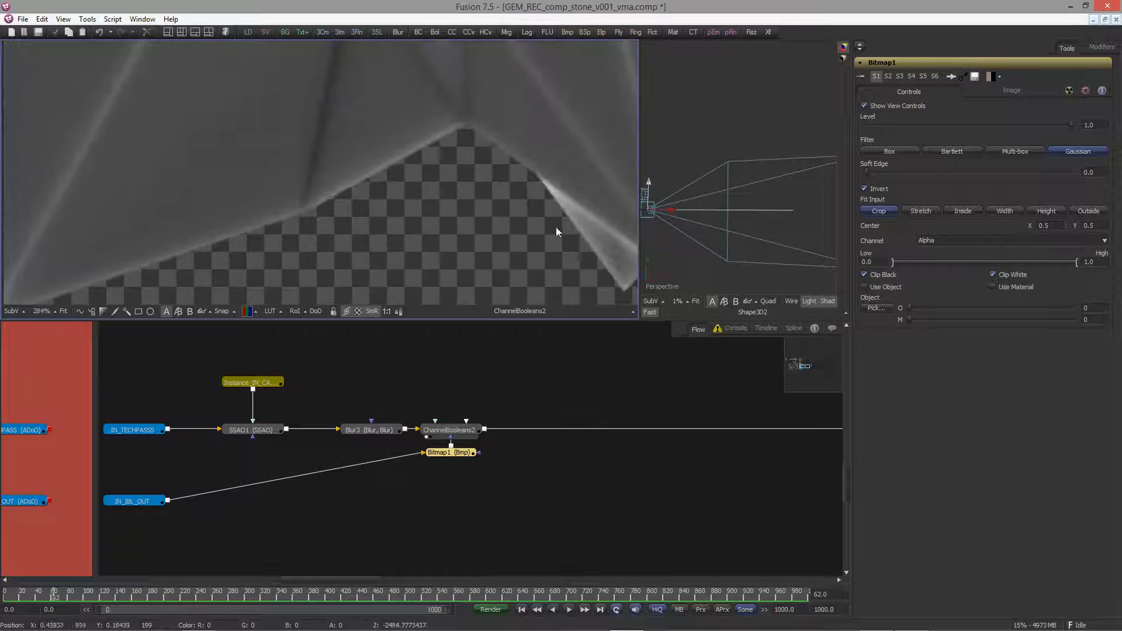
ctrl+scroll(377, 204, down, 2)
mouse_move(556, 227)
middle_down()
mouse_move(378, 203)
mouse_move(295, 260)
middle_up()
ctrl+scroll(377, 203, down, 1)
middle_drag(467, 206, 296, 213)
ctrl+scroll(375, 251, down, 1)
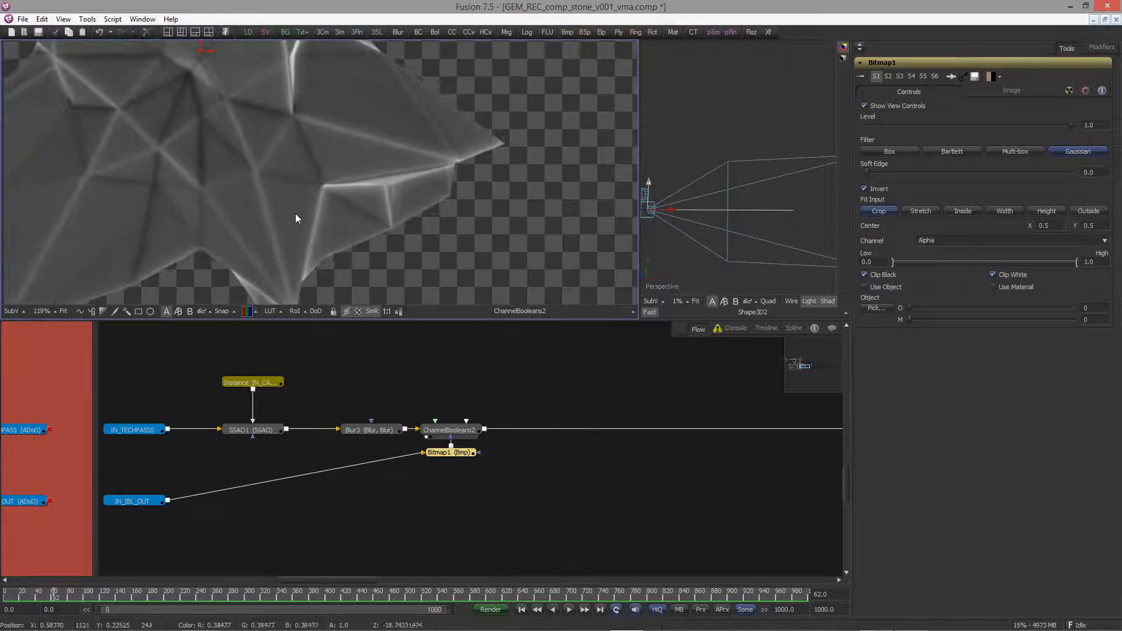
ctrl+scroll(340, 205, down, 1)
middle_drag(216, 146, 426, 206)
ctrl+scroll(342, 209, down, 1)
ctrl+scroll(432, 213, up, 2)
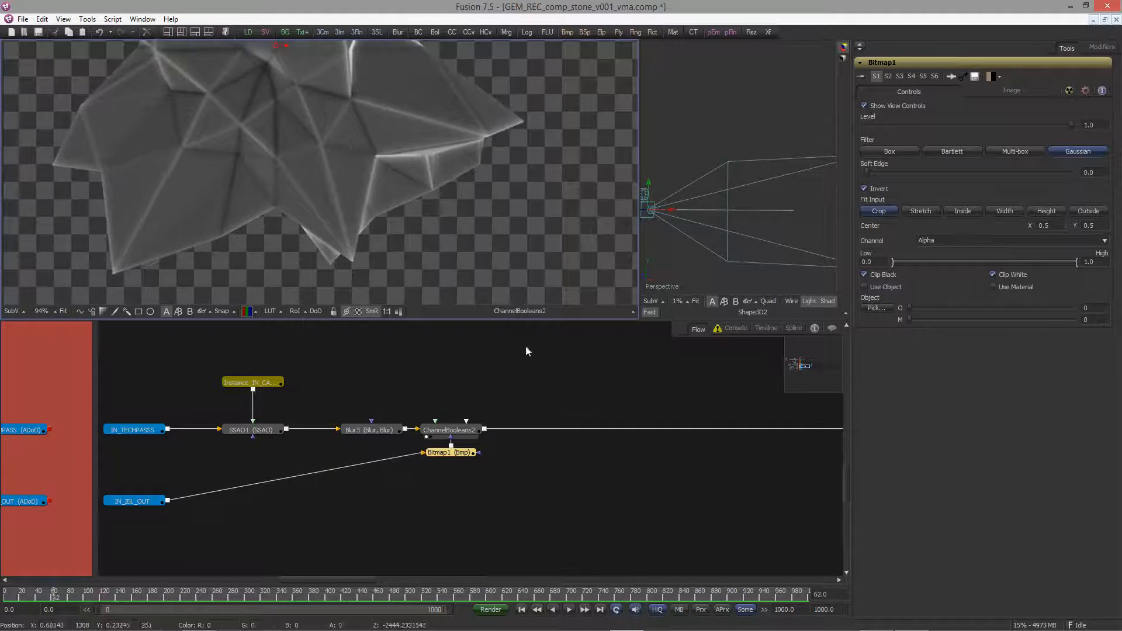
Reposition Divide_1_1 on the tech pass line before TECHPASS_CC and show its output in the viewer
click(468, 434)
middle_drag(588, 427, 368, 449)
drag(709, 452, 646, 447)
key(1)
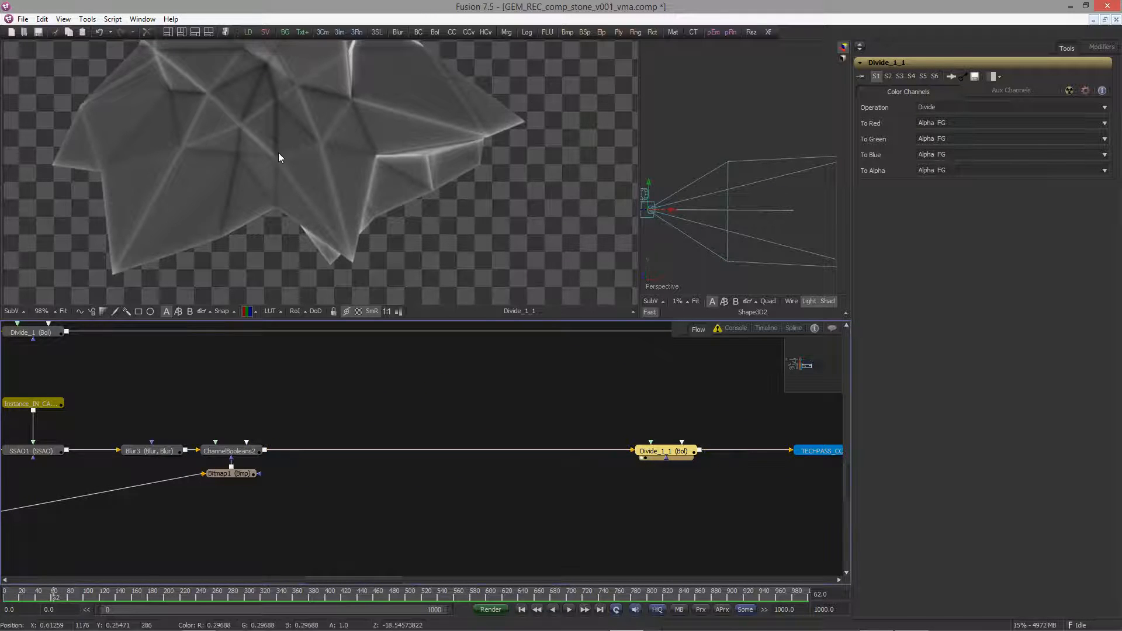
middle_drag(378, 242, 314, 217)
Copy the Divide_1_1 and TECHPASS_CC nodes and paste the pair on the IBL row below
middle_drag(638, 423, 446, 409)
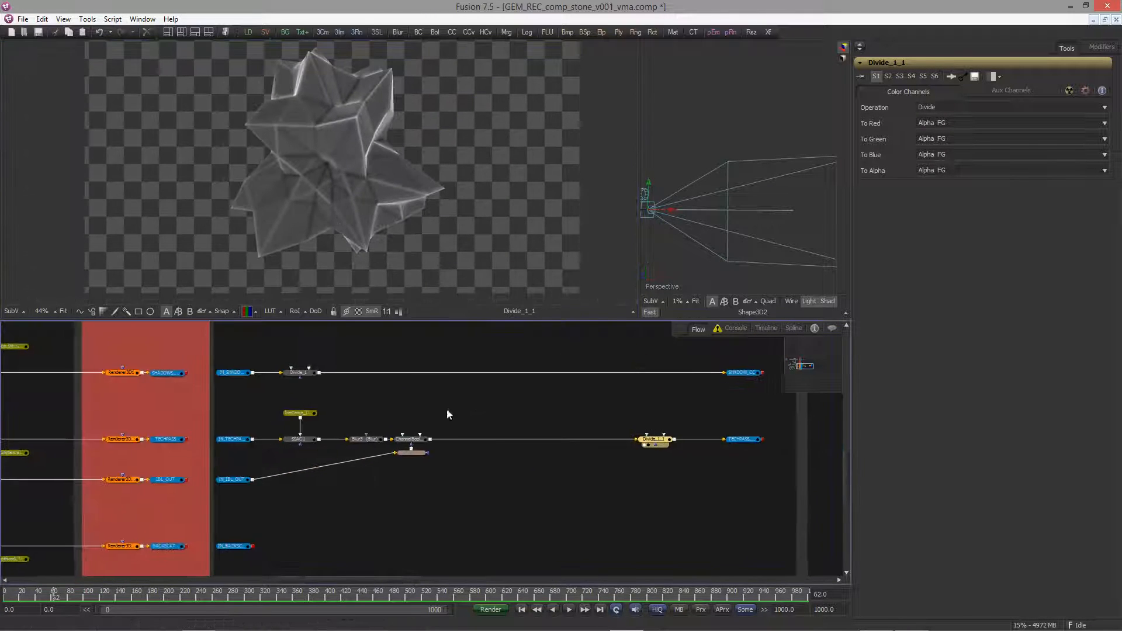
middle_drag(413, 469, 426, 415)
middle_drag(319, 395, 346, 461)
drag(548, 453, 756, 384)
key(ctrl+c)
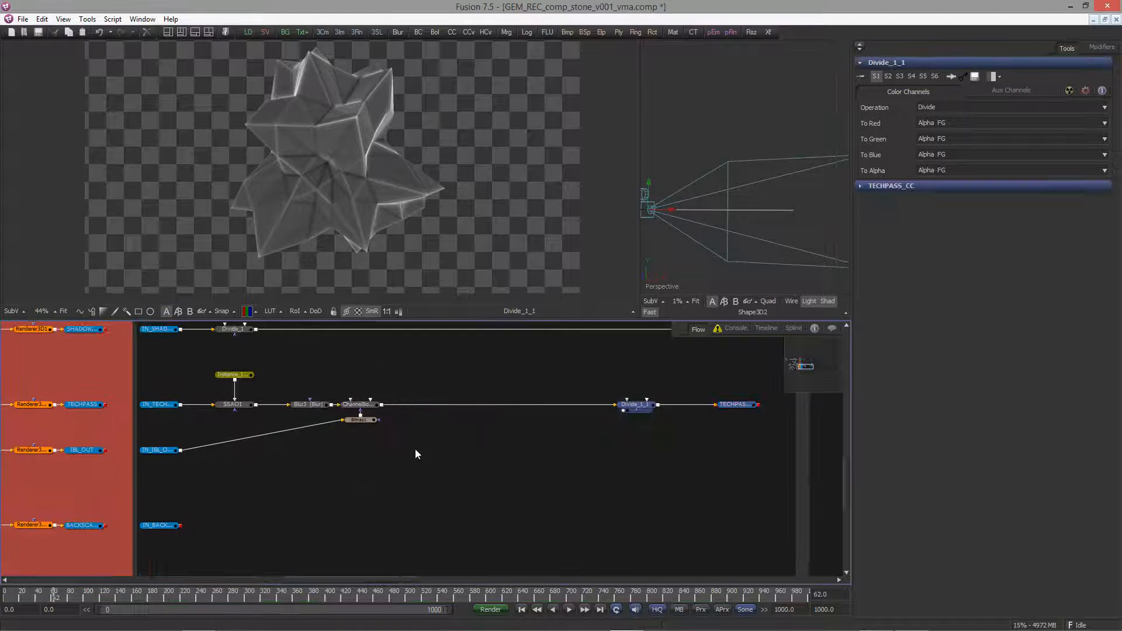
click(415, 449)
key(ctrl+v)
Connect IN_IBL_OUT to the pasted Divide and align the pair, with the Divide near the input and the output node under TECHPASS_CC
drag(170, 450, 426, 447)
drag(428, 451, 736, 459)
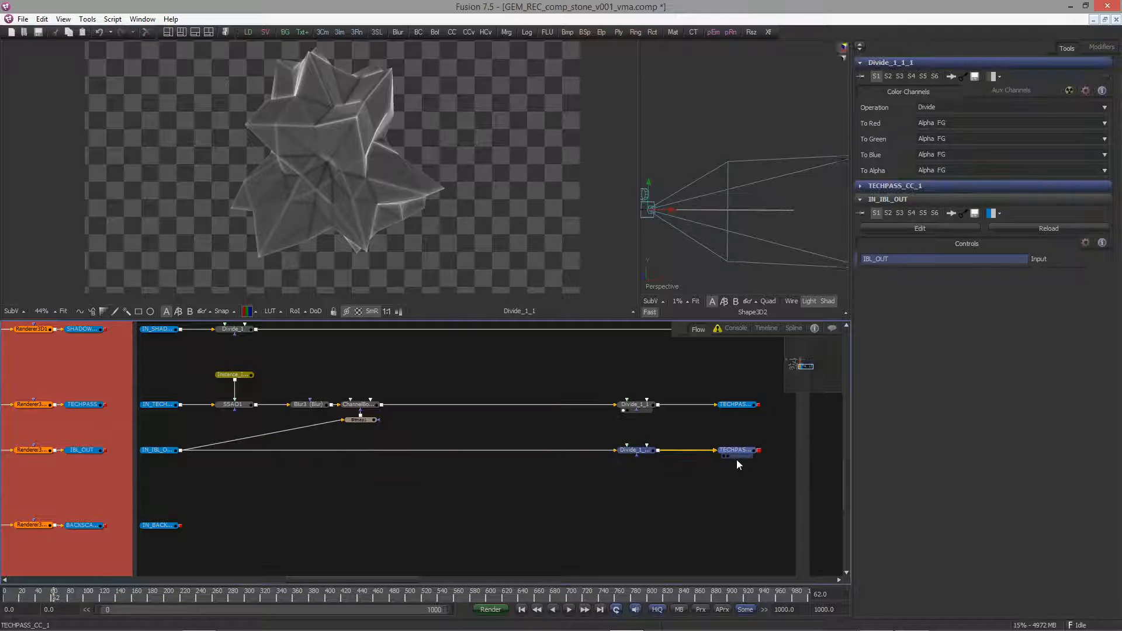
drag(634, 450, 309, 450)
Rename the copied output node on the IBL row to IBL_CC
click(735, 450)
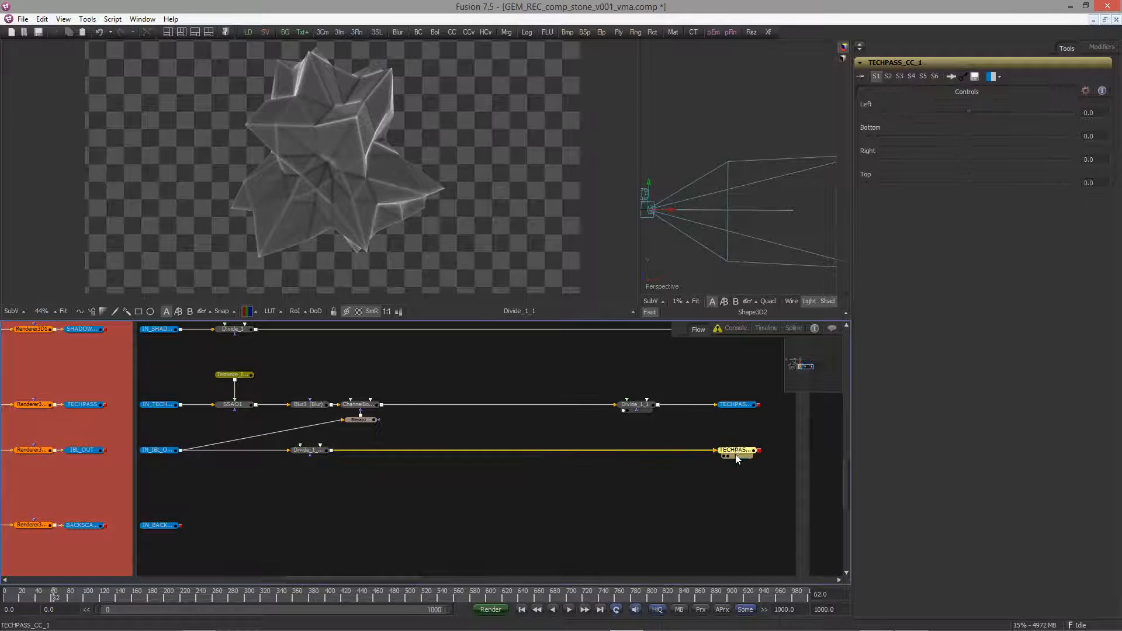
key(F2)
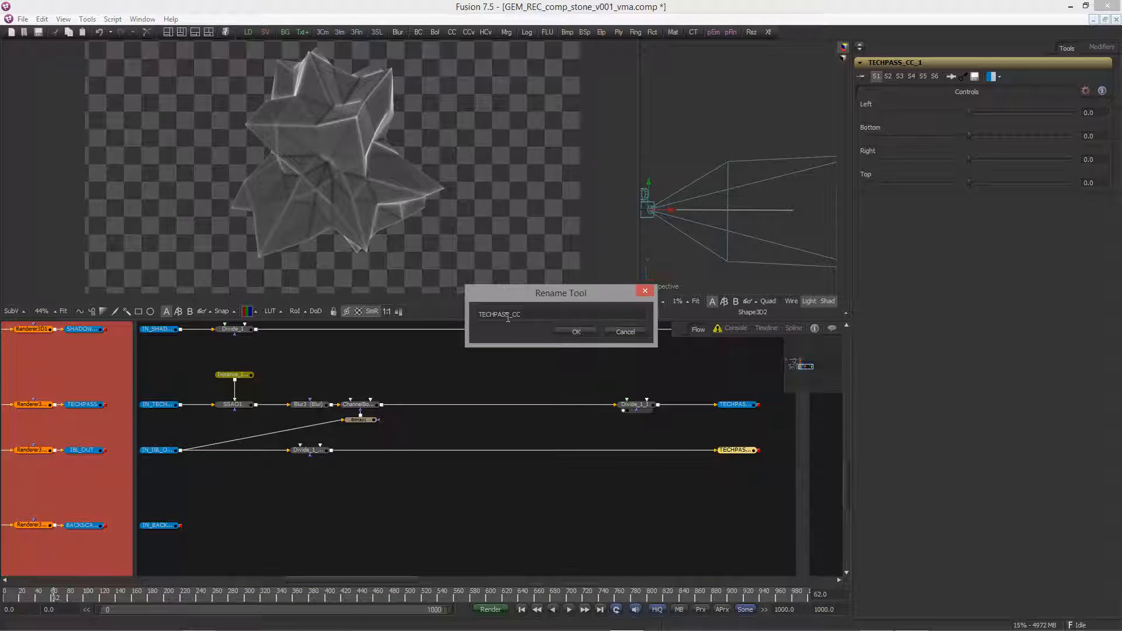
text(IBL)
key(Return)
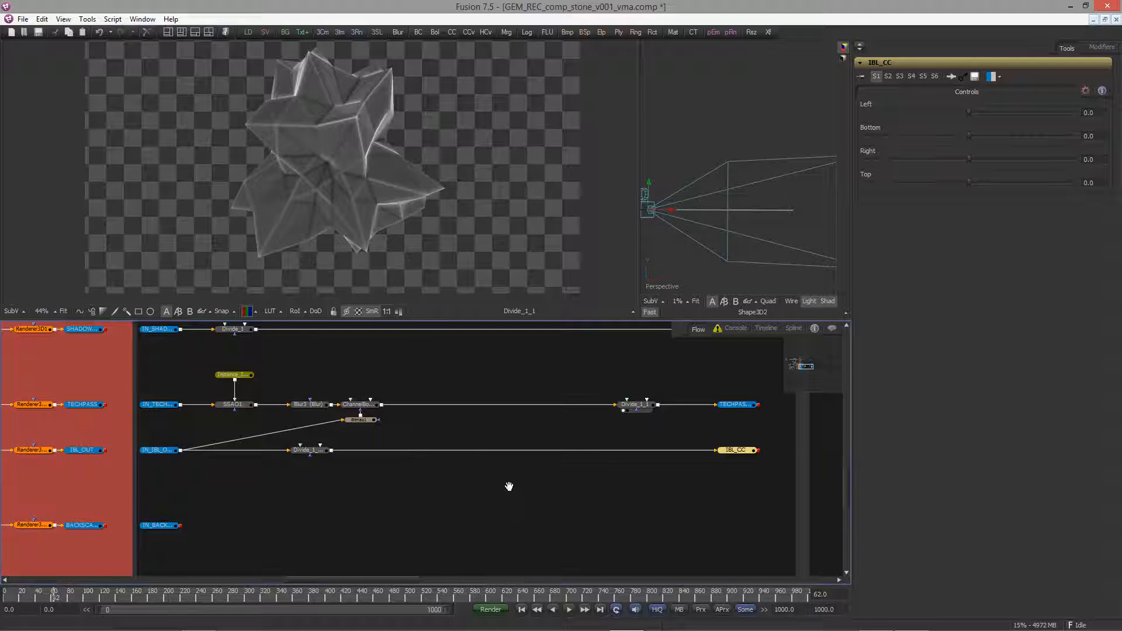
Duplicate the IBL row's Divide and IBL_CC nodes onto the backscatter row and connect IN_BACKSCATTER_OUT to the new Divide
scroll(739, 430, down, 2)
drag(247, 470, 676, 381)
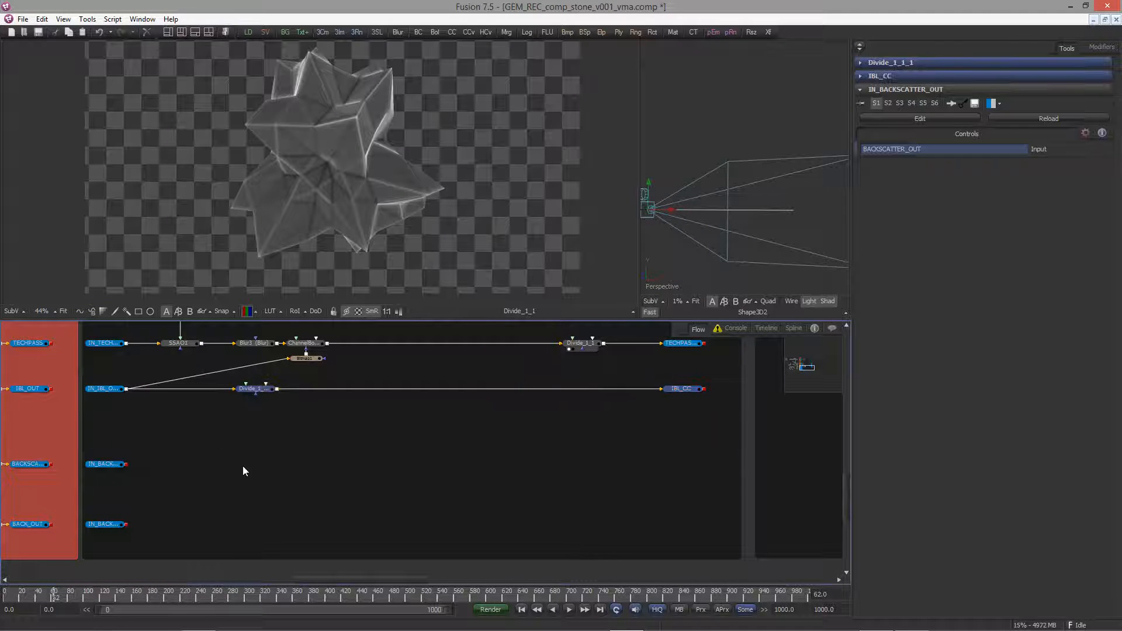
key(ctrl+v)
drag(126, 464, 237, 464)
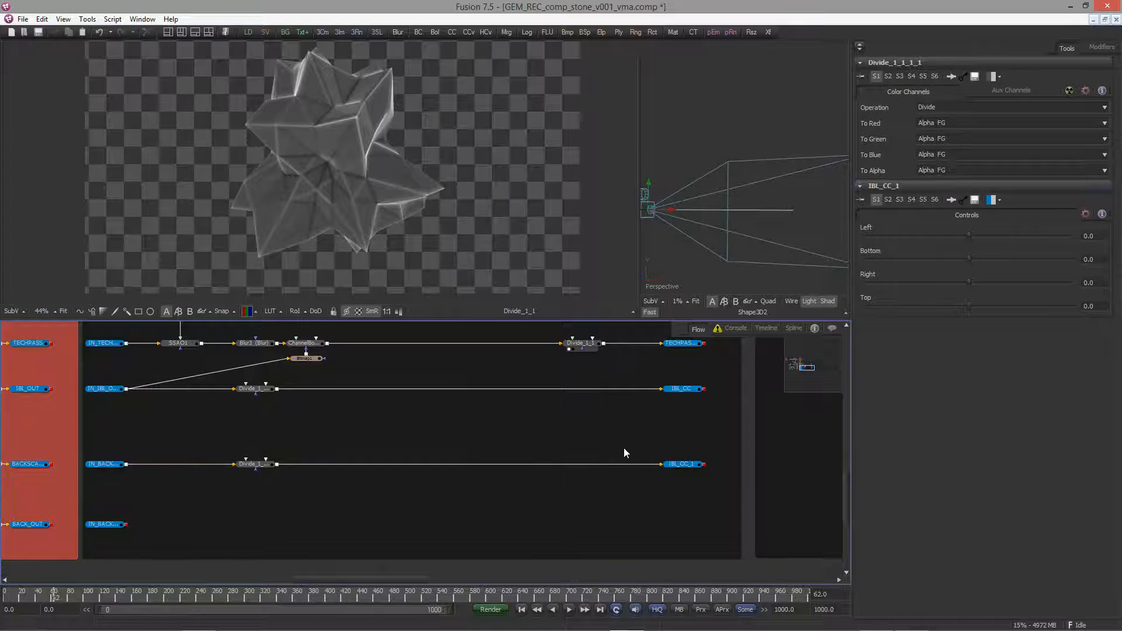
Copy the backscatter row's IBL_CC_1 output node to the end of the back row and connect IN_BACK_OUT to it
click(679, 464)
key(ctrl+c)
click(106, 524)
key(ctrl+v)
drag(156, 524, 681, 524)
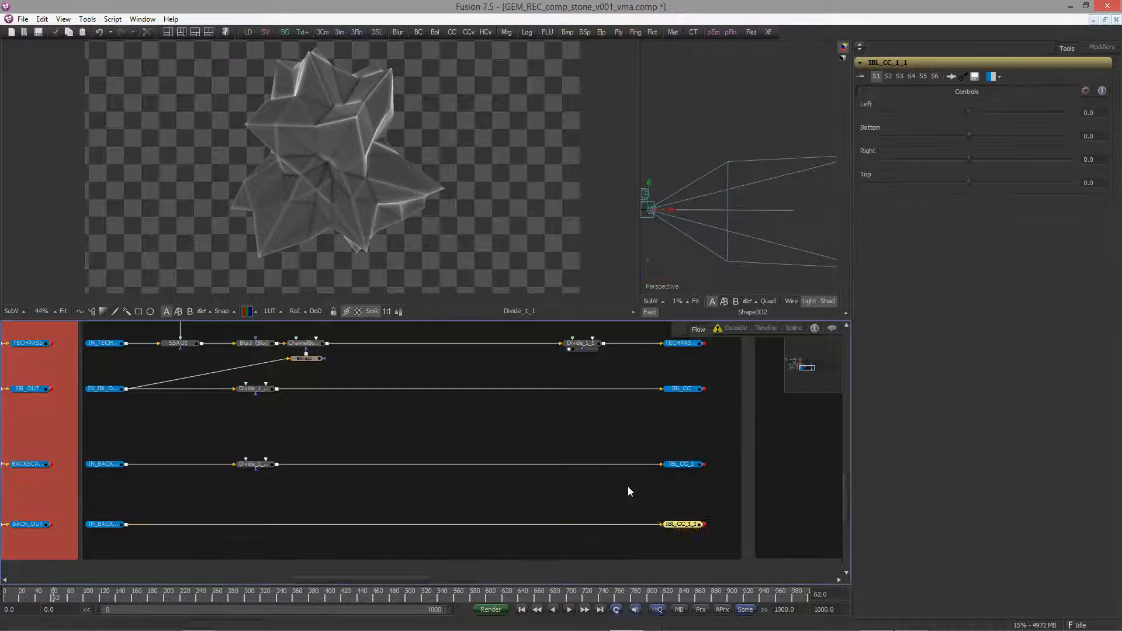
click(680, 464)
key(F2)
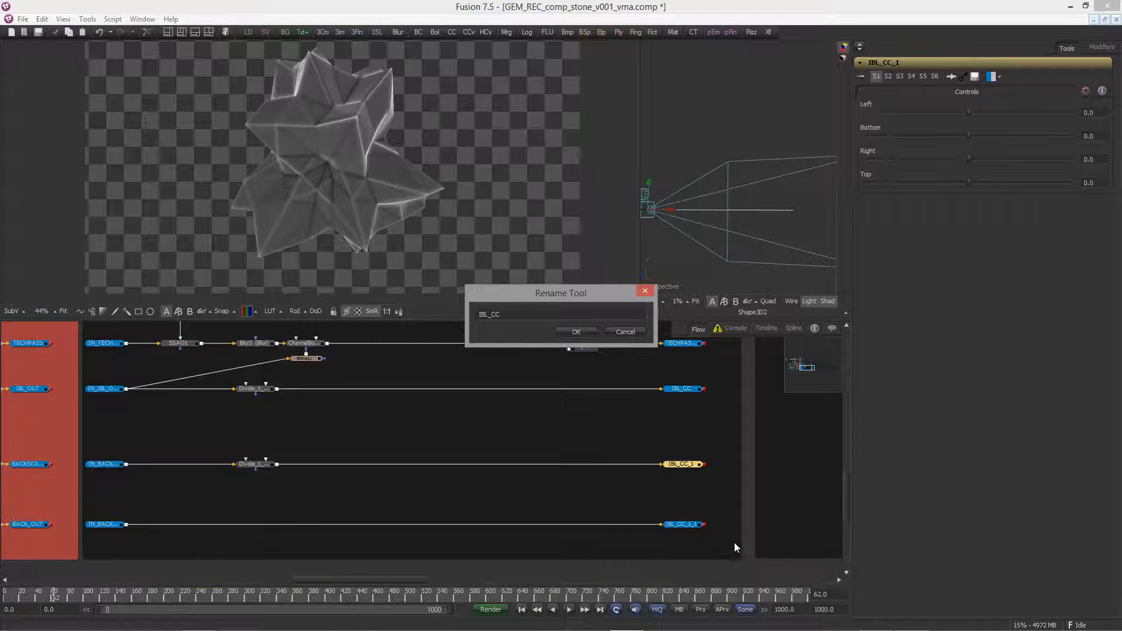
key(Escape)
Rename the copied output node on the back row to BACK_CC
click(682, 524)
key(F2)
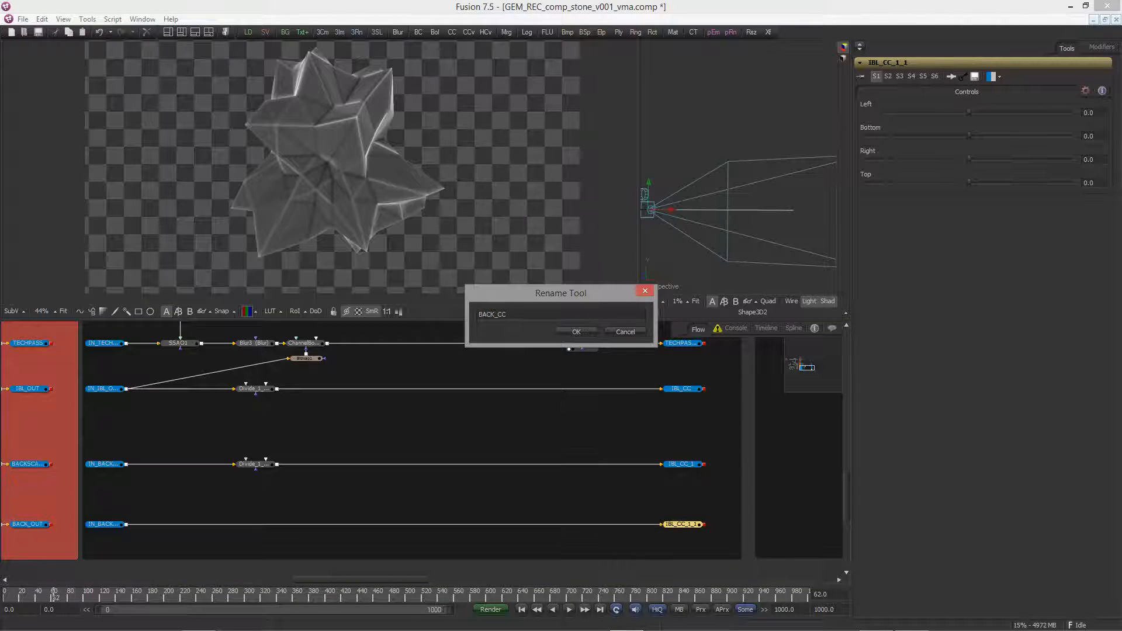
key(Return)
Rename the output node on the backscatter row to BACKSCATTER_CC
click(681, 464)
key(F2)
text(BACKSCATTER)
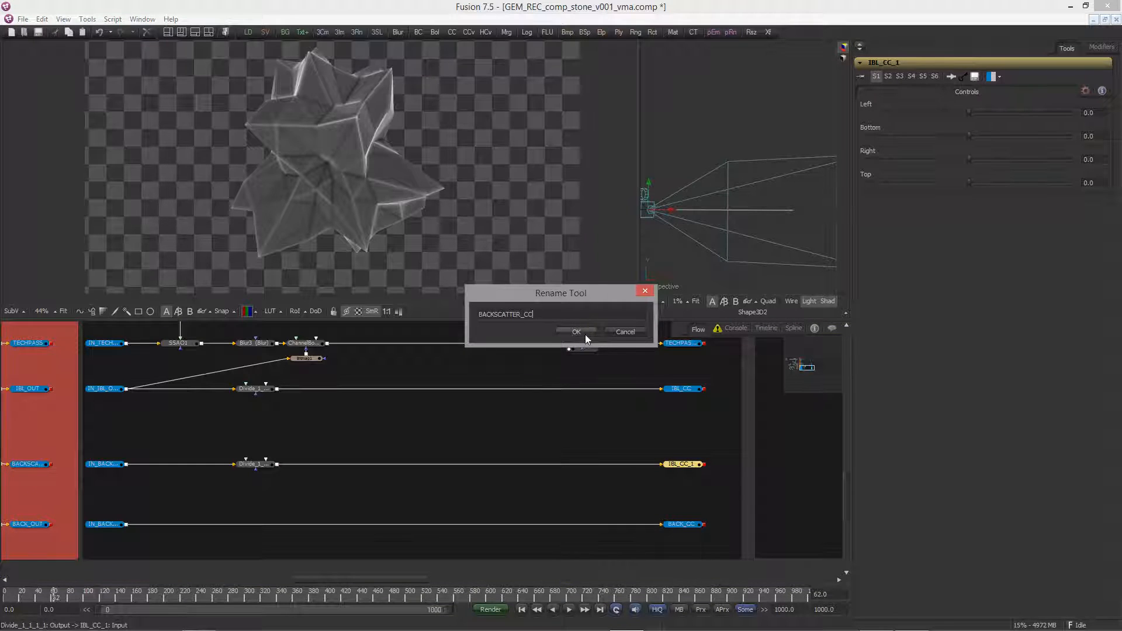
click(585, 334)
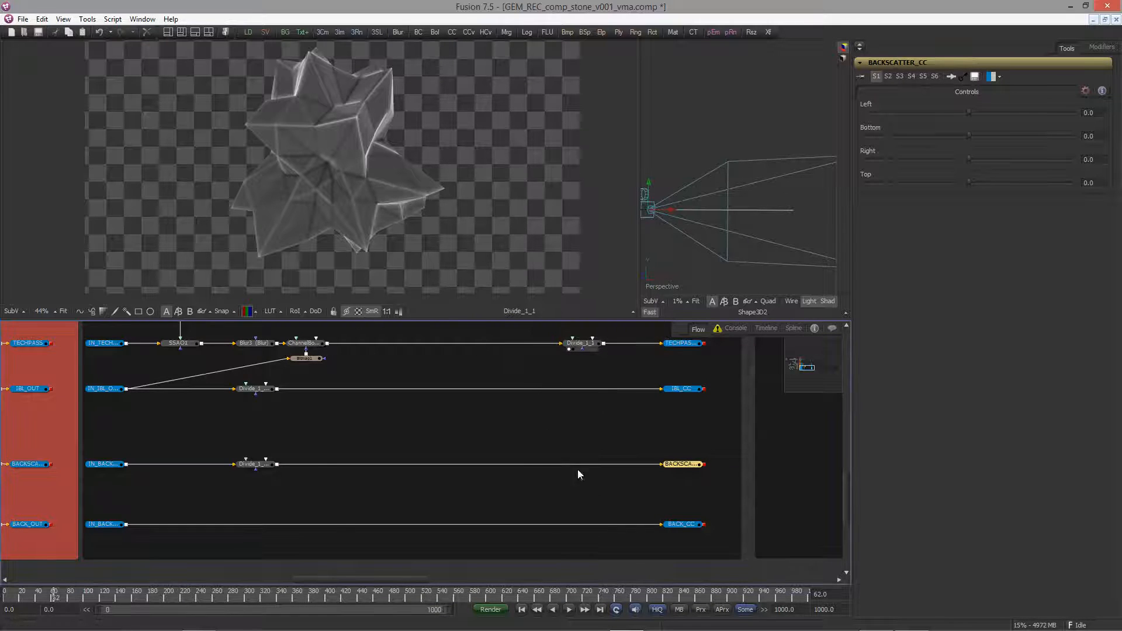
Move the Divide nodes on the IBL and backscatter rows closer to their input nodes, keeping them vertically aligned
middle_drag(356, 453, 387, 453)
click(319, 411)
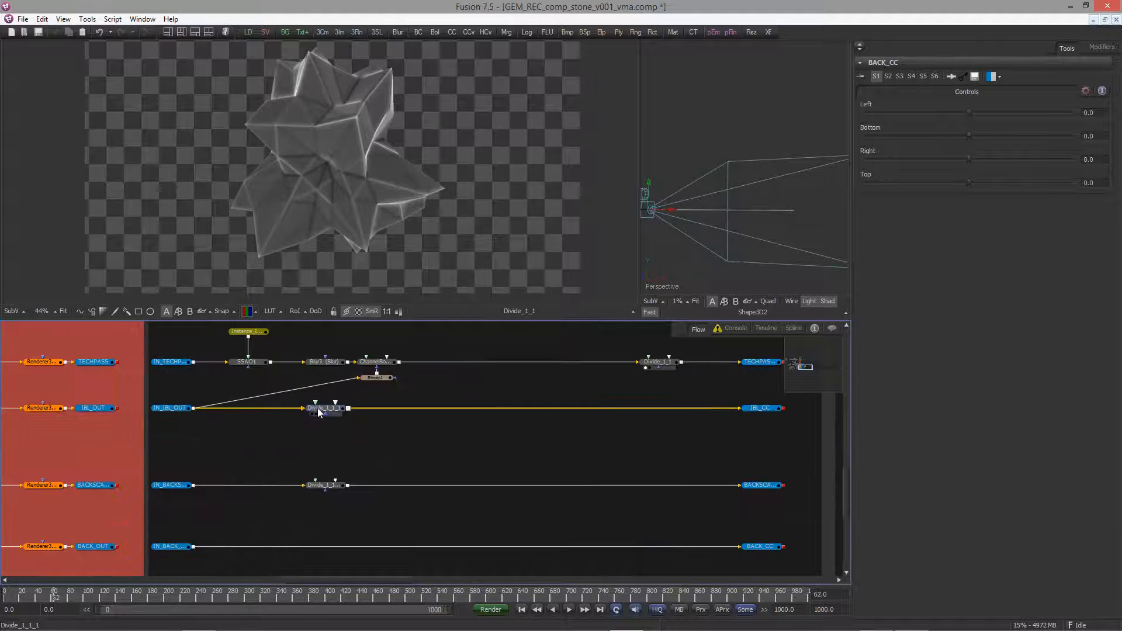
drag(324, 485, 247, 490)
drag(311, 409, 235, 410)
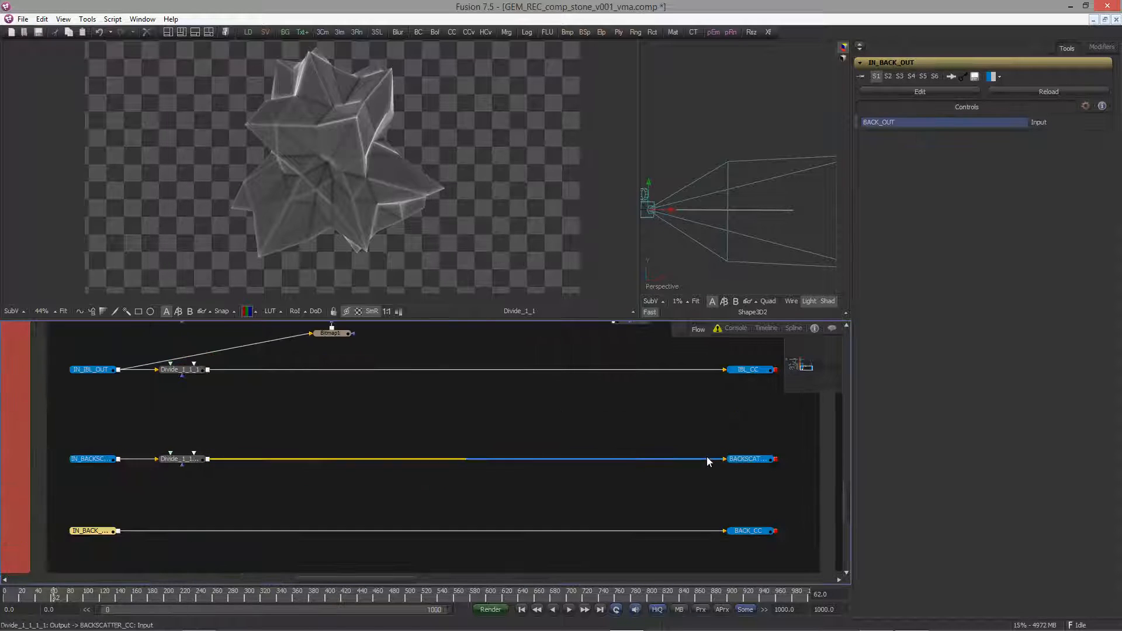
View the backscatter Divide and insert a Blur node after it, spaced out on the row, with the Alpha channel excluded
drag(191, 460, 273, 181)
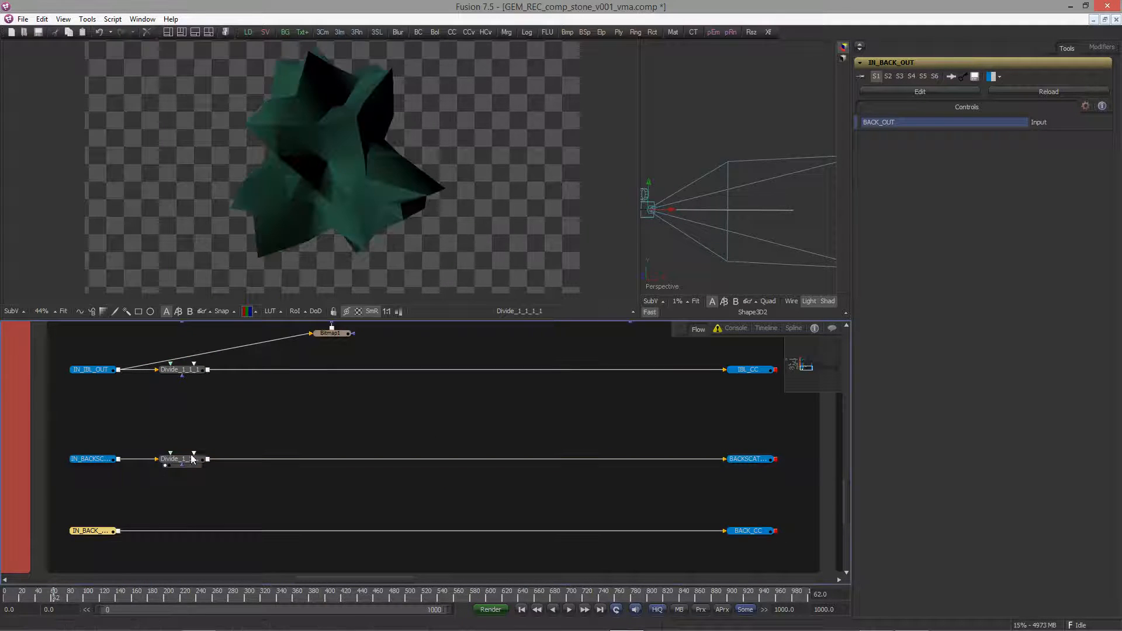
click(192, 460)
key(ctrl+space)
text(blur)
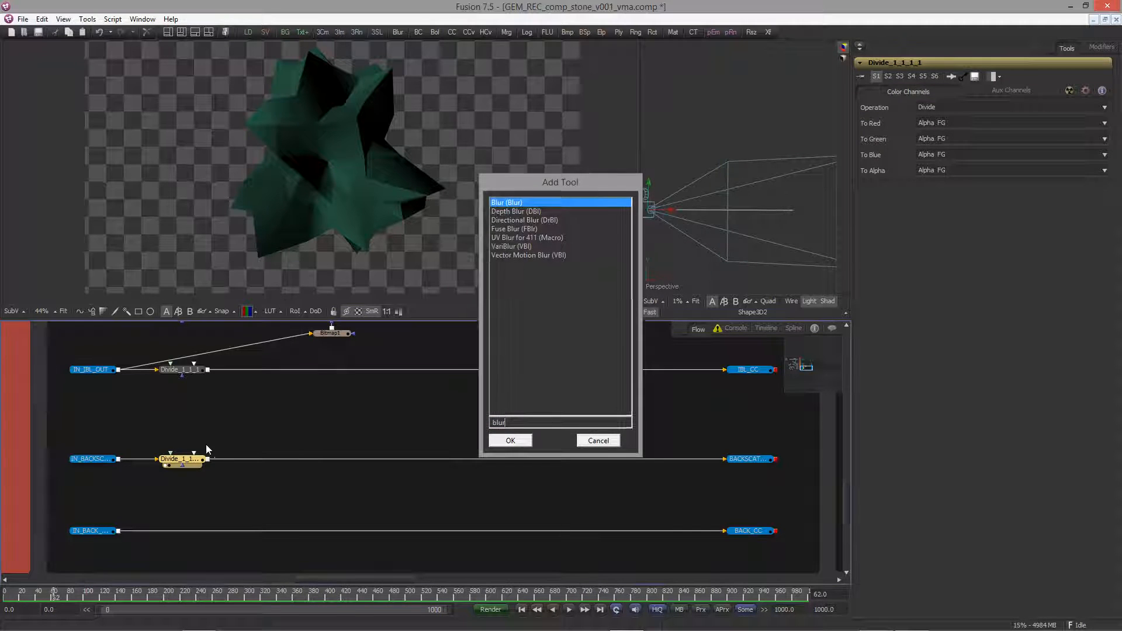
key(Return)
drag(261, 466, 295, 459)
click(1057, 130)
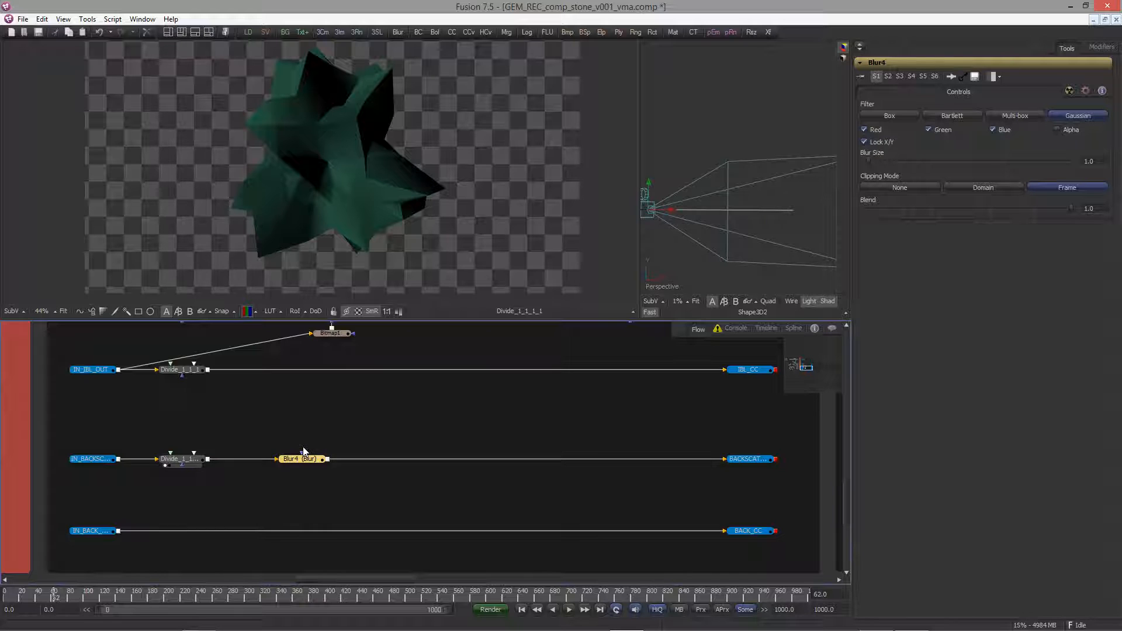
Add a Color Corrector after the backscatter row's Blur and show it in the first viewer
key(ctrl+space)
text(cc)
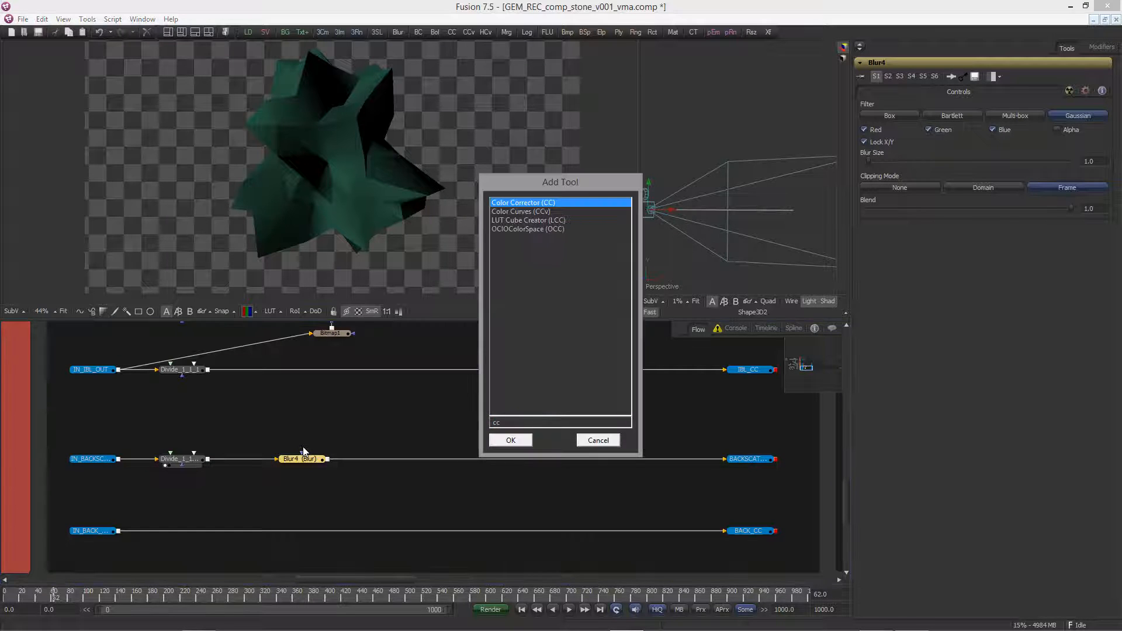
key(Return)
key(1)
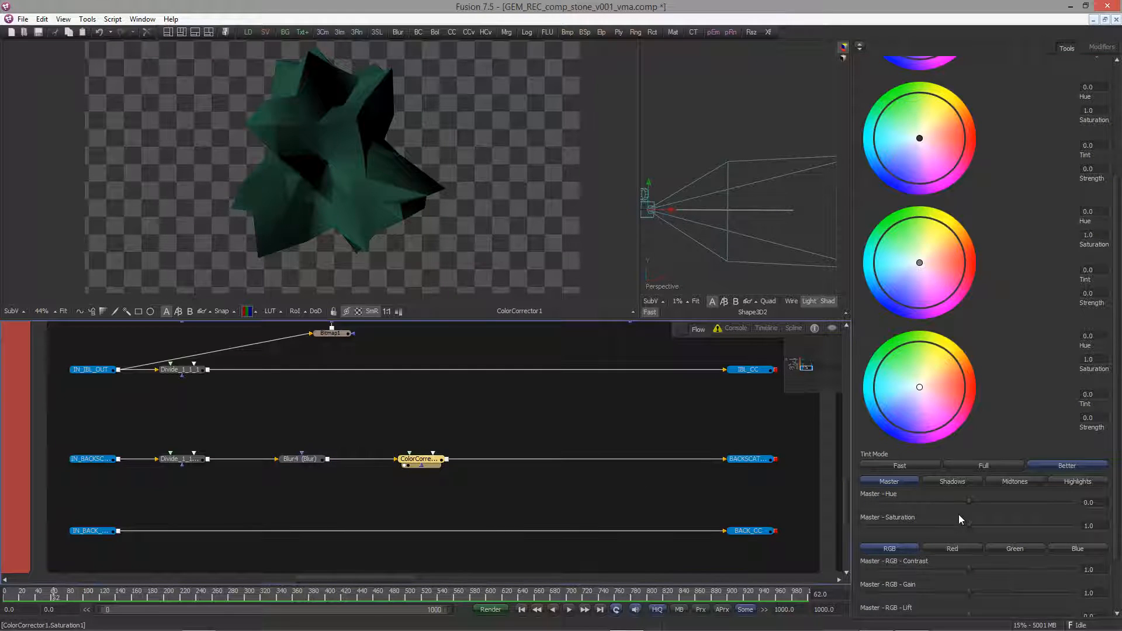
Set the Color Corrector's master saturation to 0.32 and its master RGB gain to 0.47
click(1087, 524)
text(0)
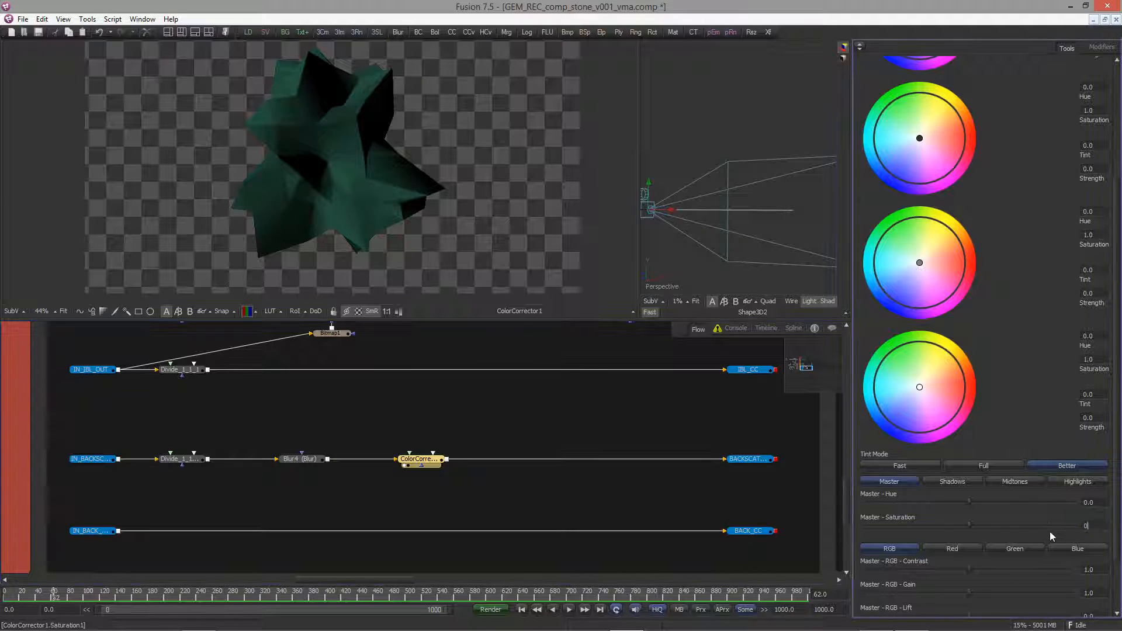
text(.32)
key(Tab)
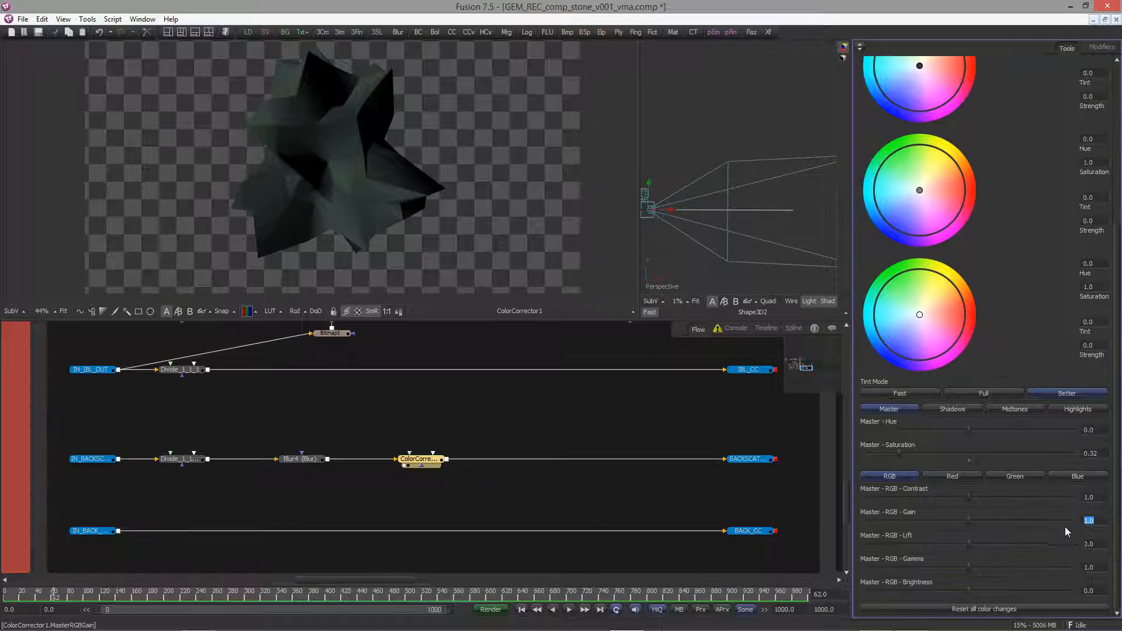
text(0.47)
key(Tab)
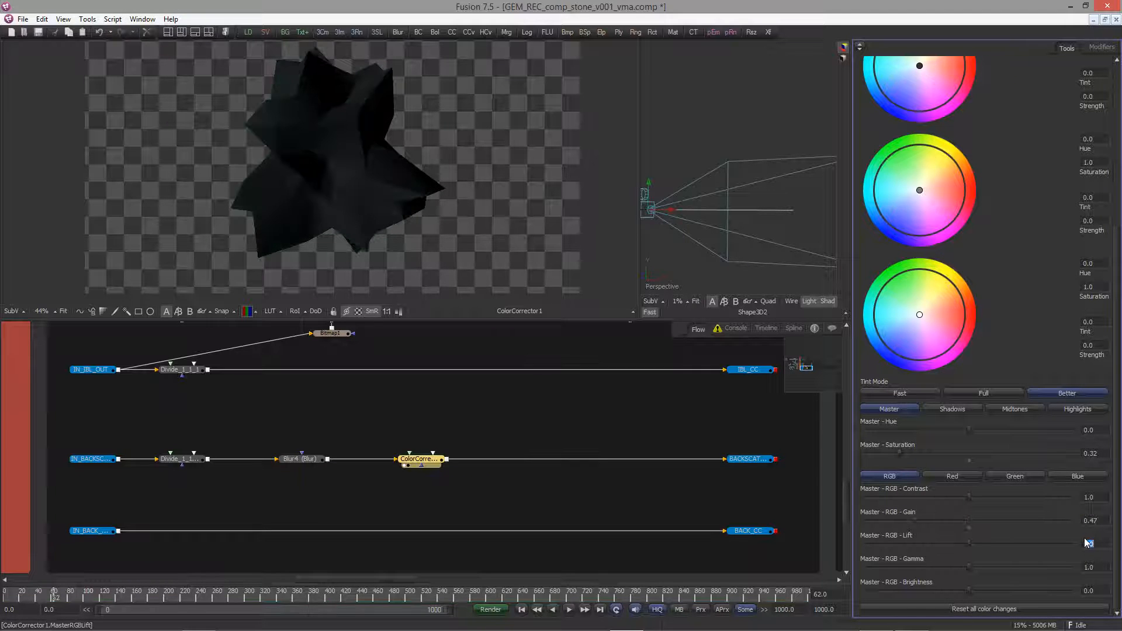
Set the Color Corrector's master red gain to 10 and check the tinted stone in the viewer
click(953, 476)
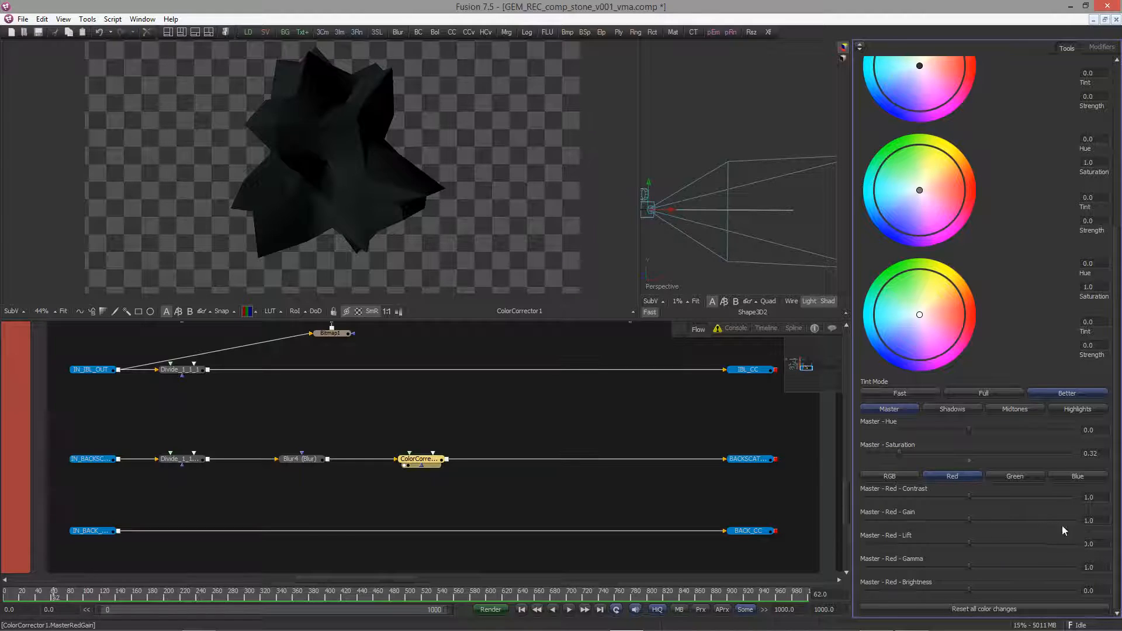
text(10)
key(Tab)
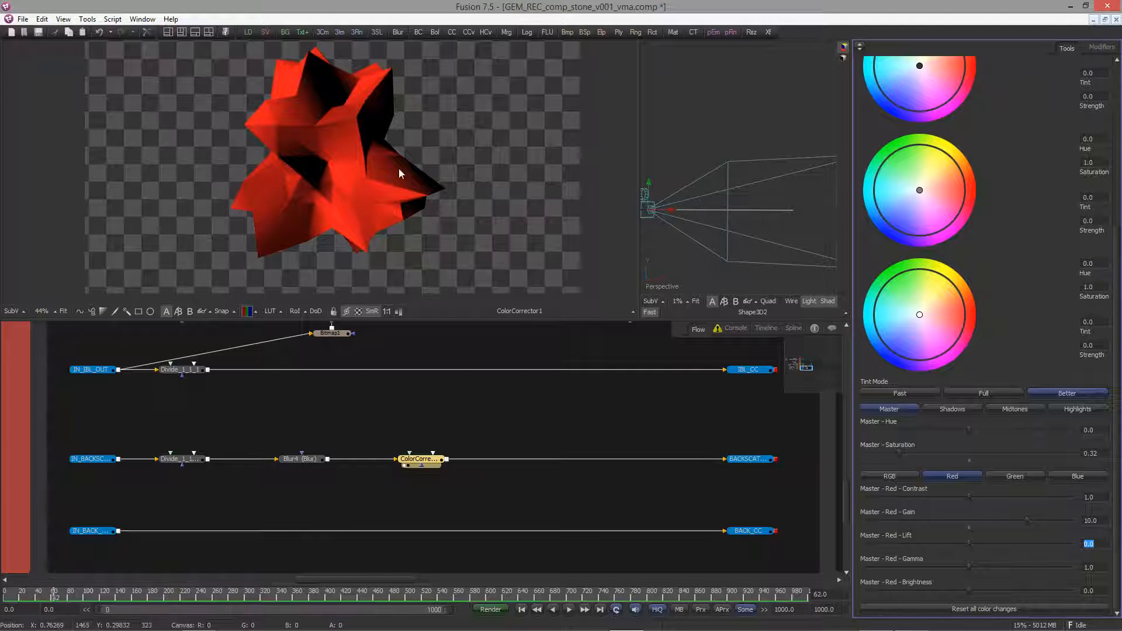
scroll(379, 207, up, 1)
scroll(341, 211, down, 2)
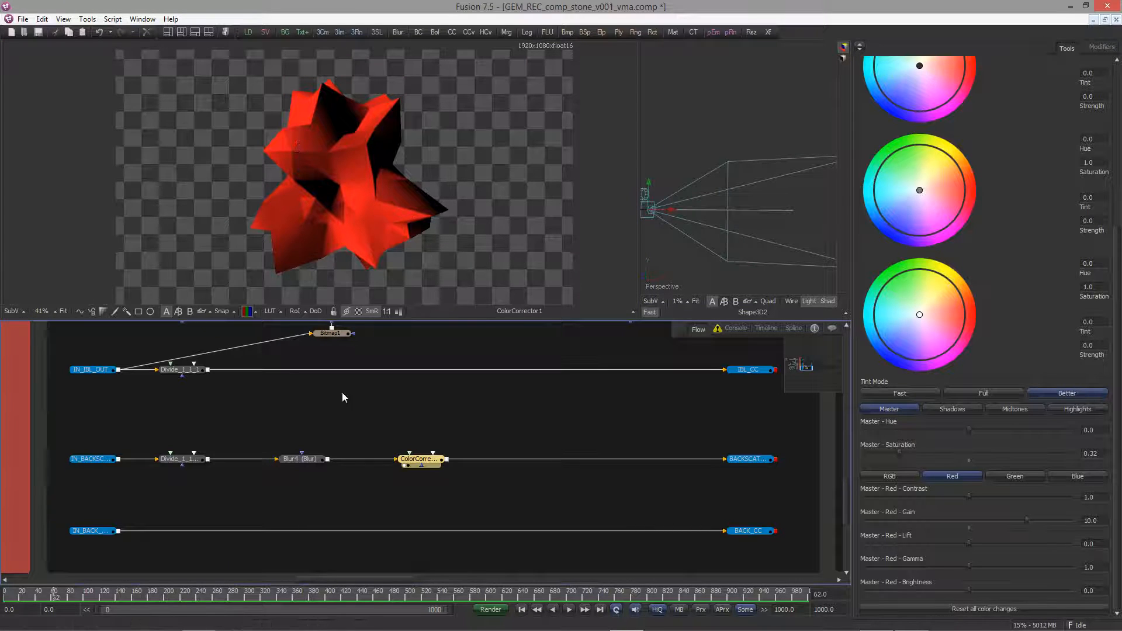
Go back to the 3D section of the backscatter row and open the PointLight1 settings
middle_drag(446, 396, 631, 398)
middle_drag(308, 398, 507, 386)
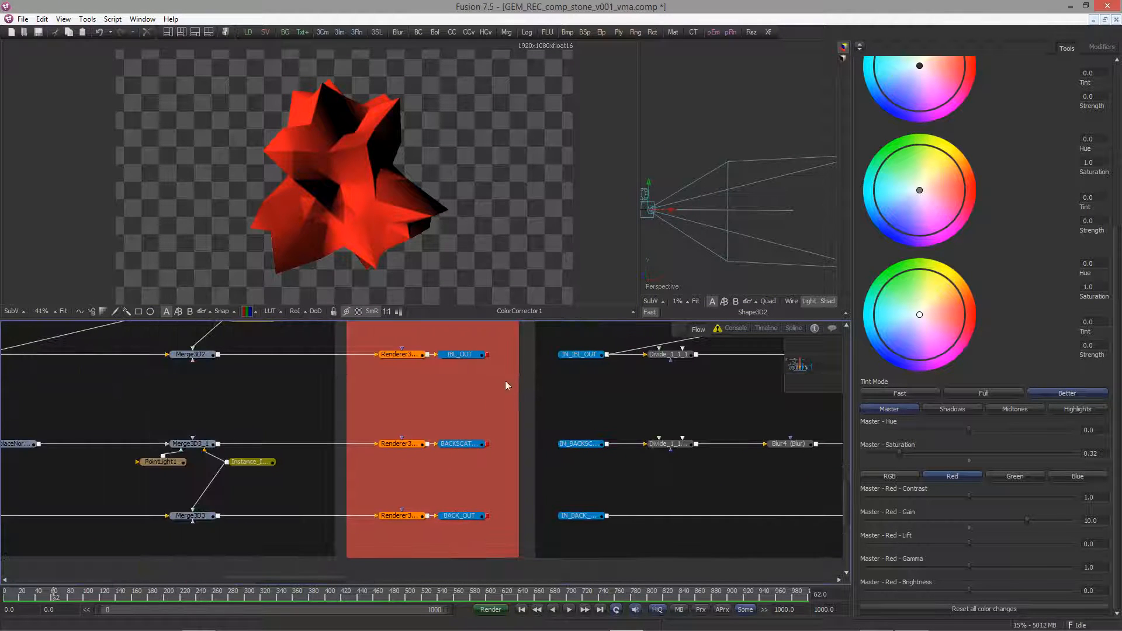
middle_drag(306, 411, 494, 413)
middle_drag(276, 442, 488, 441)
middle_drag(409, 430, 366, 408)
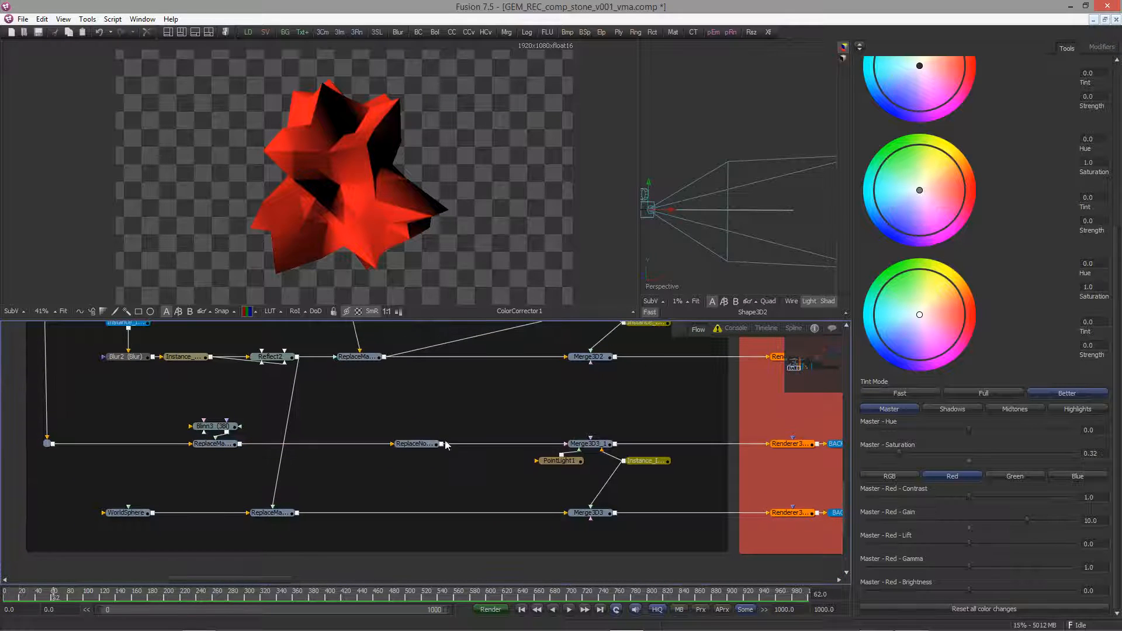
click(568, 462)
middle_drag(542, 467, 344, 466)
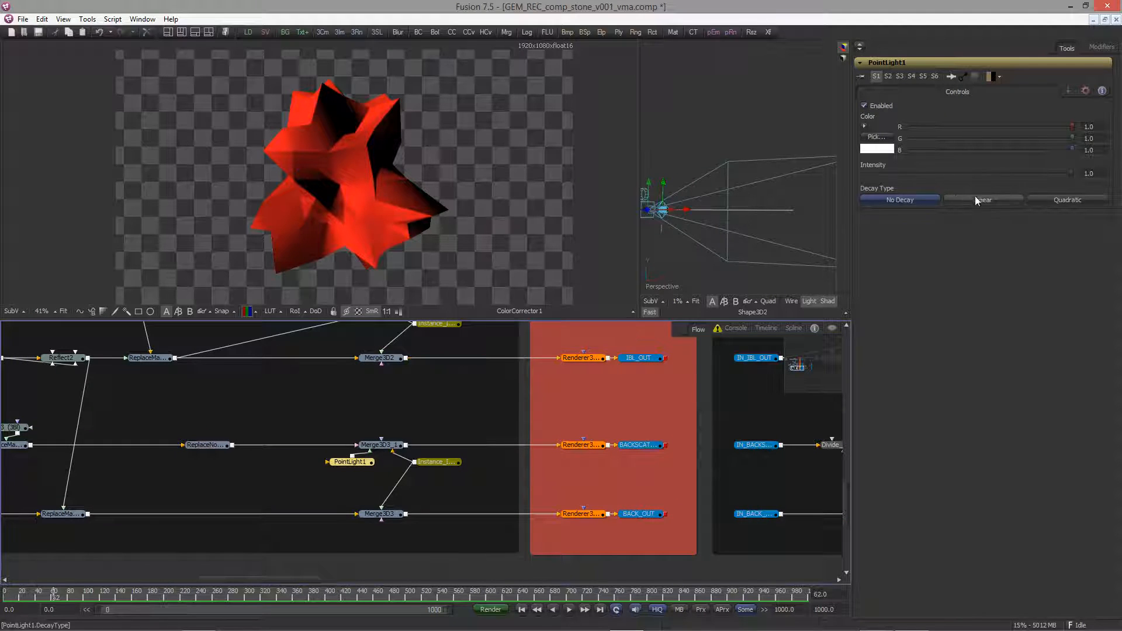
Show the backscatter row's Merge3D in an enlarged 3D viewer and hide the viewer grid
drag(640, 255, 497, 253)
drag(383, 447, 655, 234)
middle_drag(620, 206, 696, 216)
click(549, 313)
right_click(696, 216)
mouse_move(752, 260)
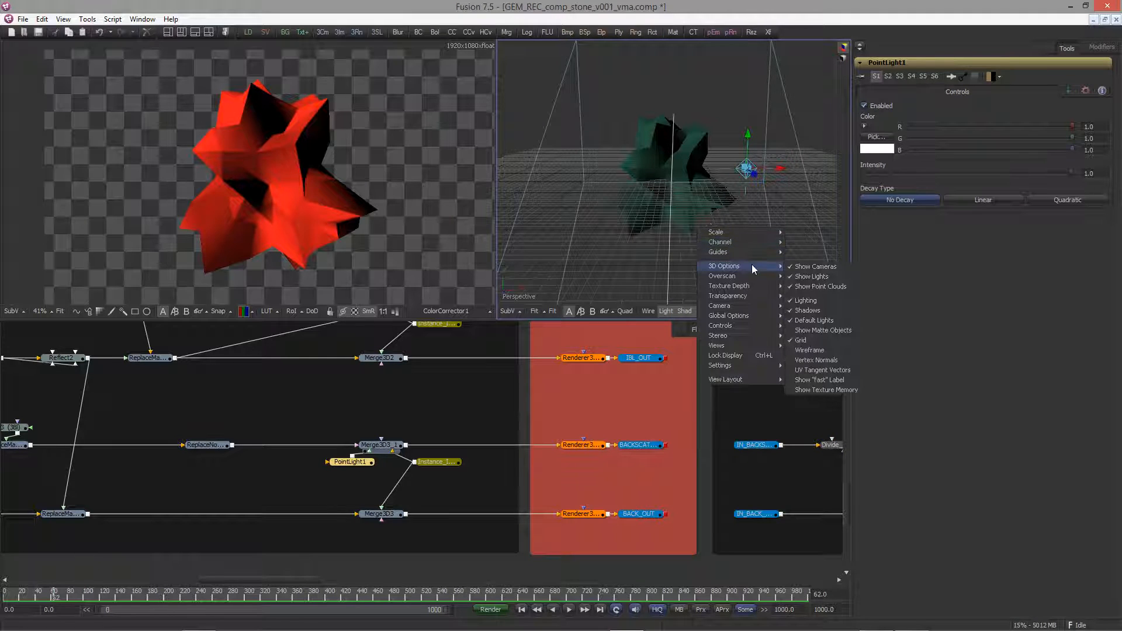
click(806, 326)
alt+middle_drag(692, 244, 629, 231)
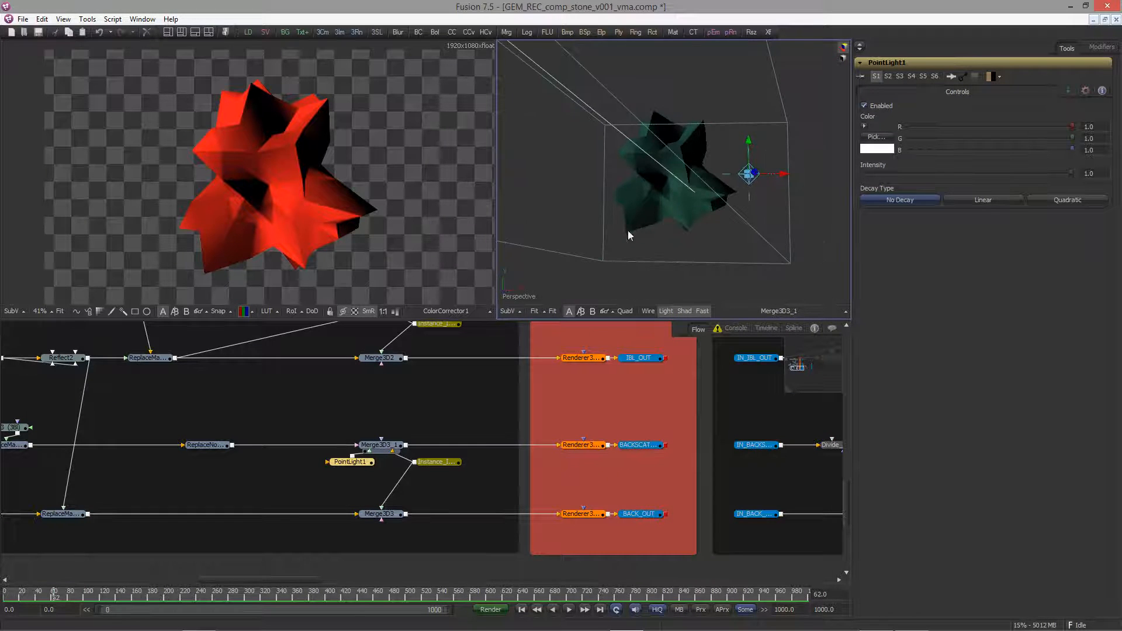
Set PointLight1's decay type to Quadratic and reposition the light beside the stone, slightly higher and shifted along its depth axis
click(1055, 198)
mouse_move(749, 142)
mouse_down()
mouse_move(749, 122)
mouse_move(749, 140)
mouse_up()
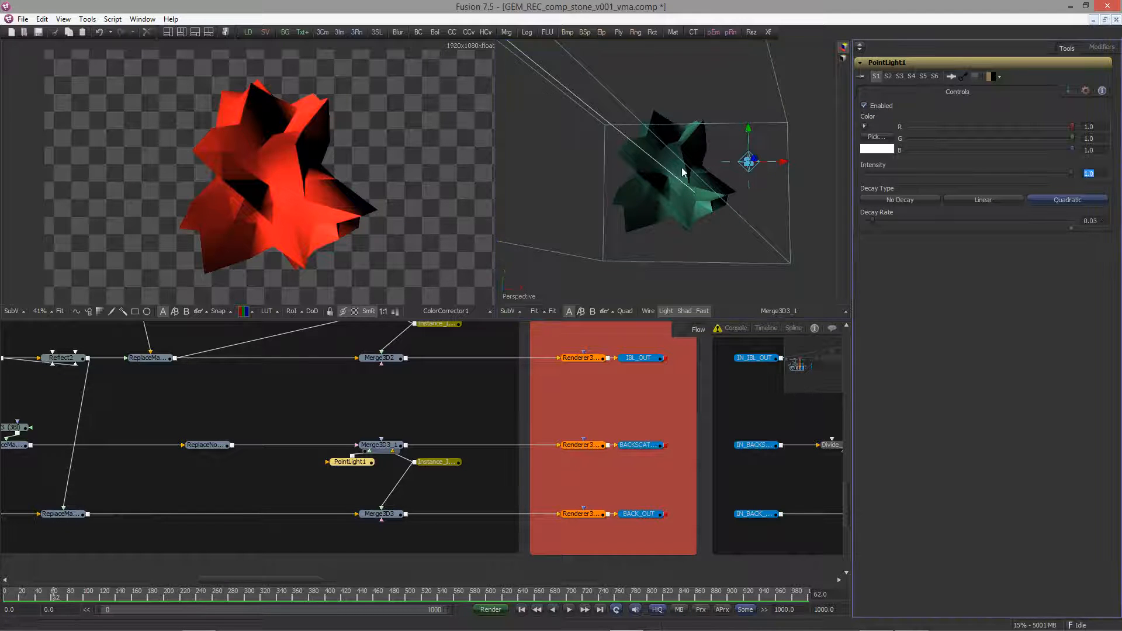
alt+middle_drag(689, 202, 687, 302)
mouse_move(755, 166)
mouse_down()
mouse_move(751, 132)
mouse_move(821, 131)
mouse_move(796, 125)
mouse_move(765, 163)
mouse_move(761, 144)
mouse_move(761, 153)
mouse_up()
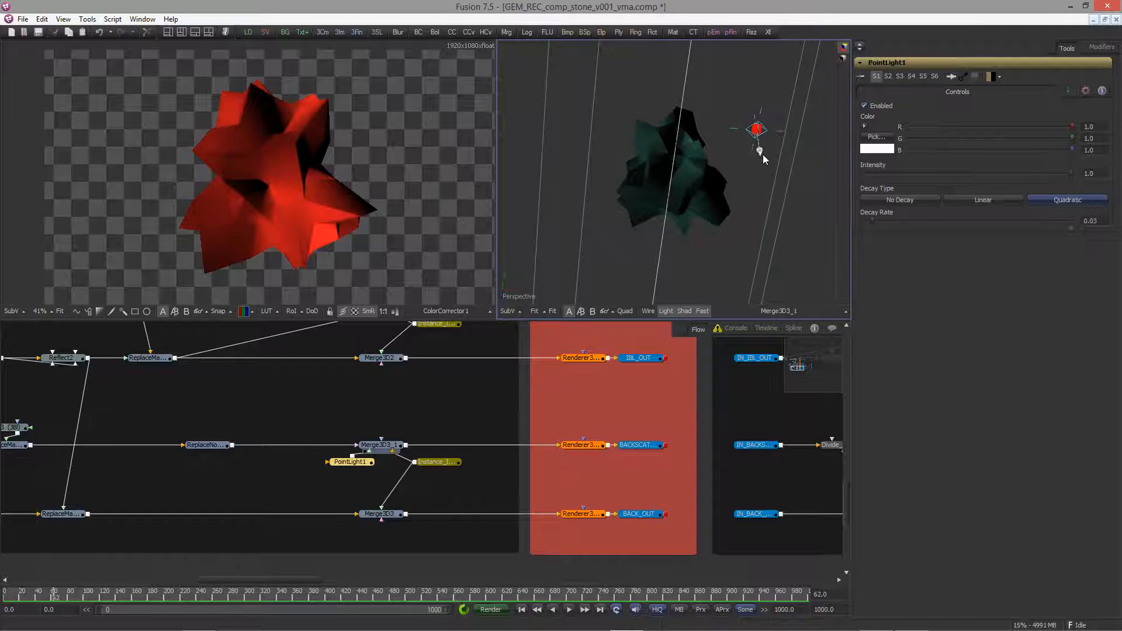
alt+middle_drag(745, 230, 762, 118)
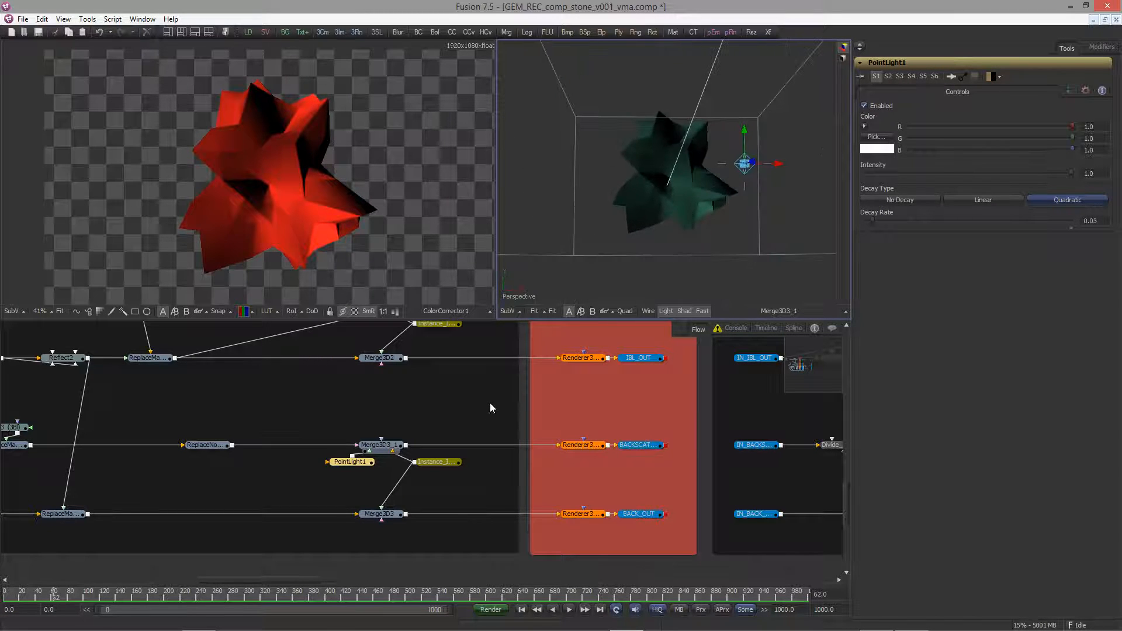
Set the smoothing angle of the backscatter row's ReplaceNormals3D2 node to 100
middle_drag(490, 402, 529, 403)
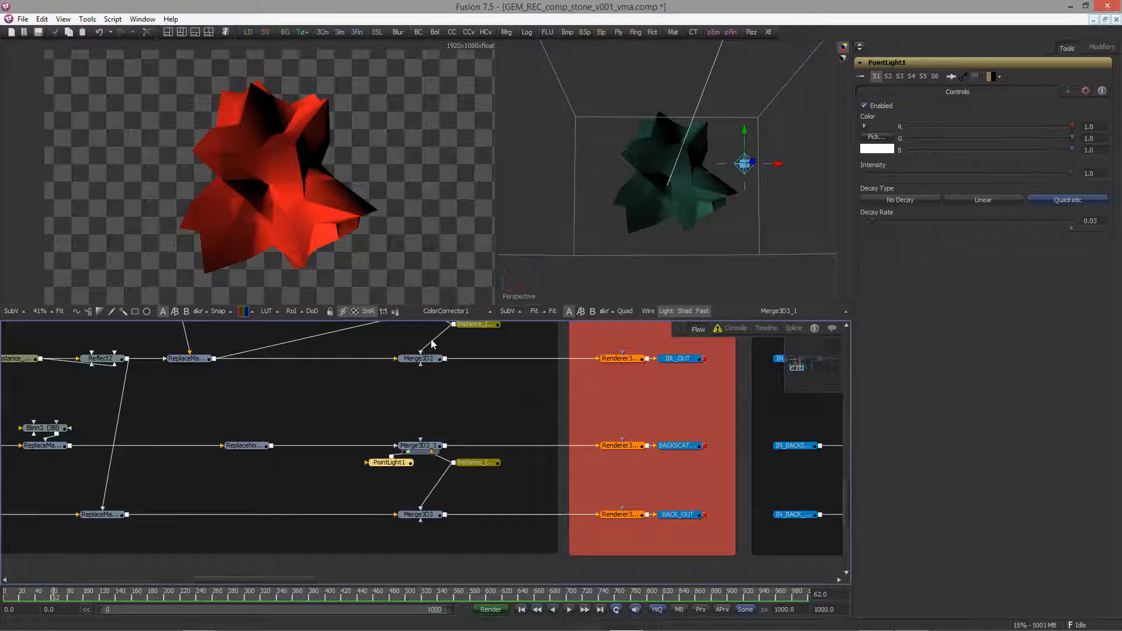
middle_drag(413, 386, 446, 405)
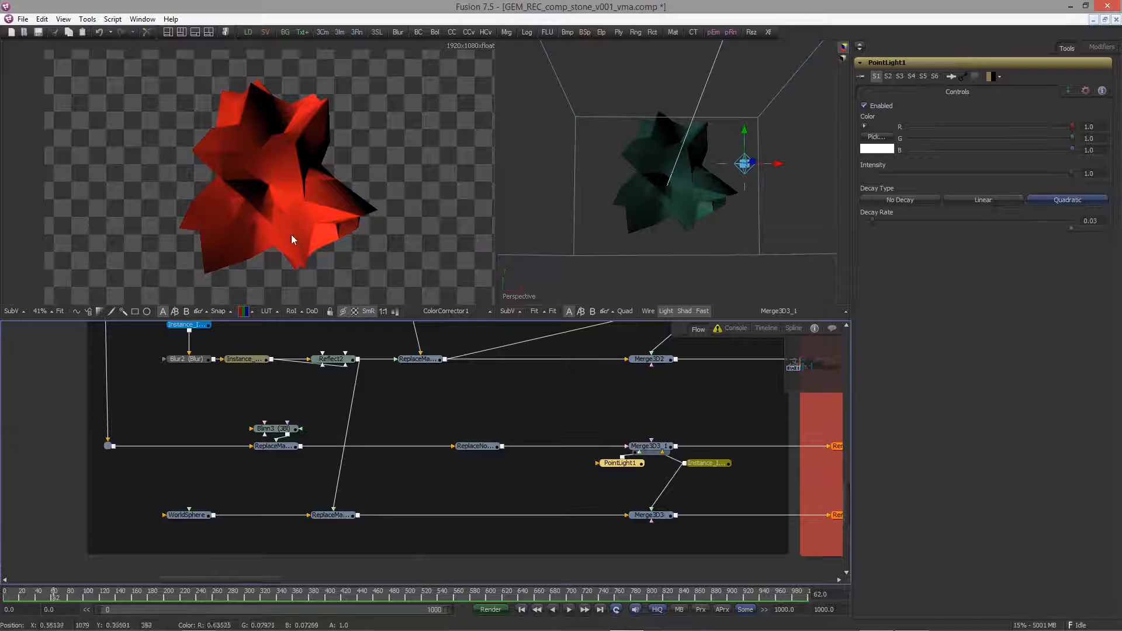
middle_drag(456, 412, 423, 394)
click(429, 449)
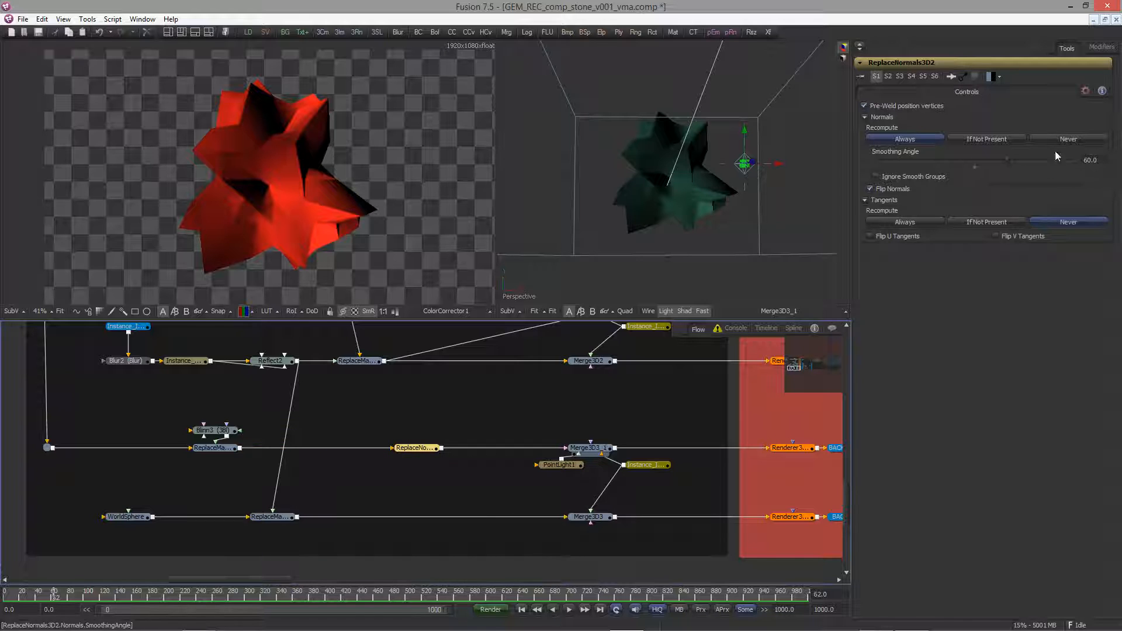
click(1098, 160)
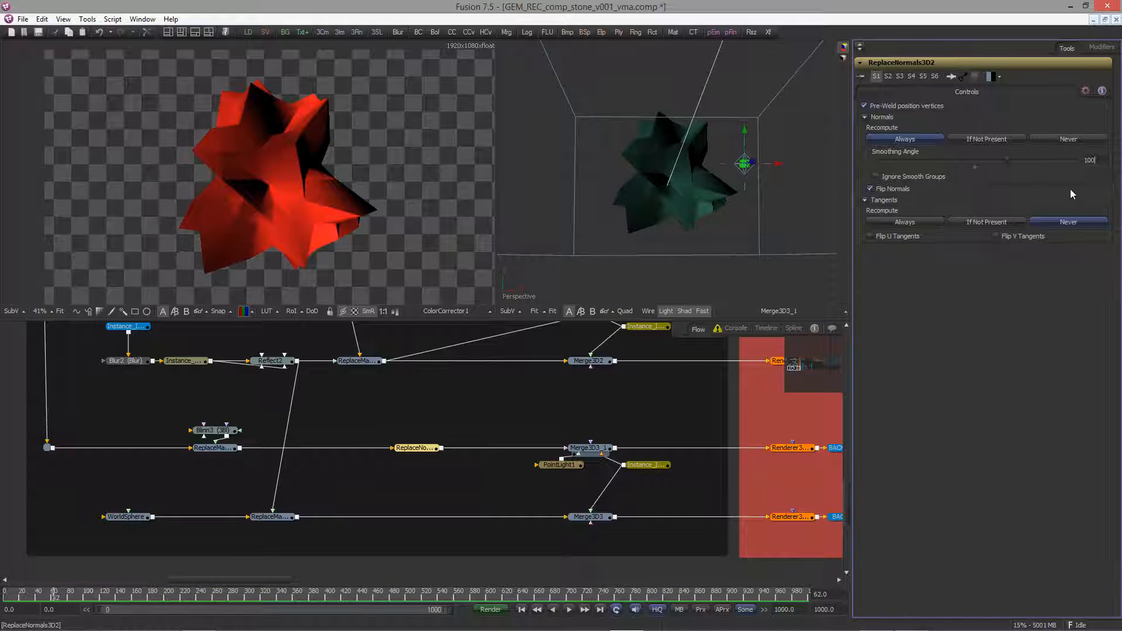
text(100)
key(Tab)
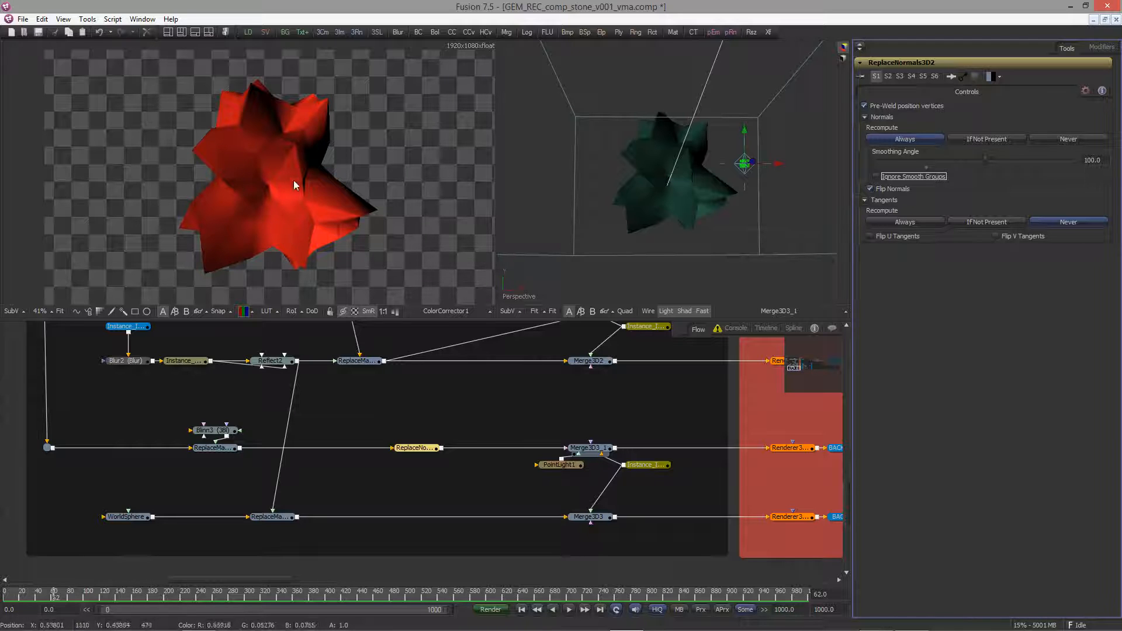
click(438, 414)
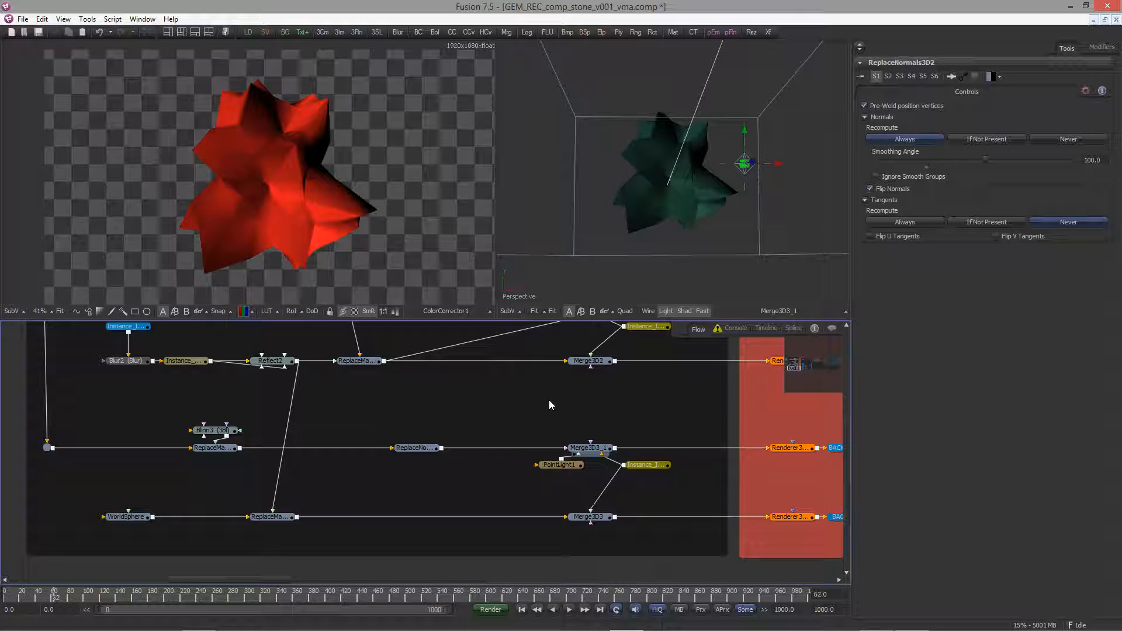
Select the column of IN_ input nodes on the lower pass rows of the colour-correction section
ctrl+scroll(531, 398, down, 3)
middle_drag(549, 425, 362, 443)
middle_drag(642, 466, 300, 524)
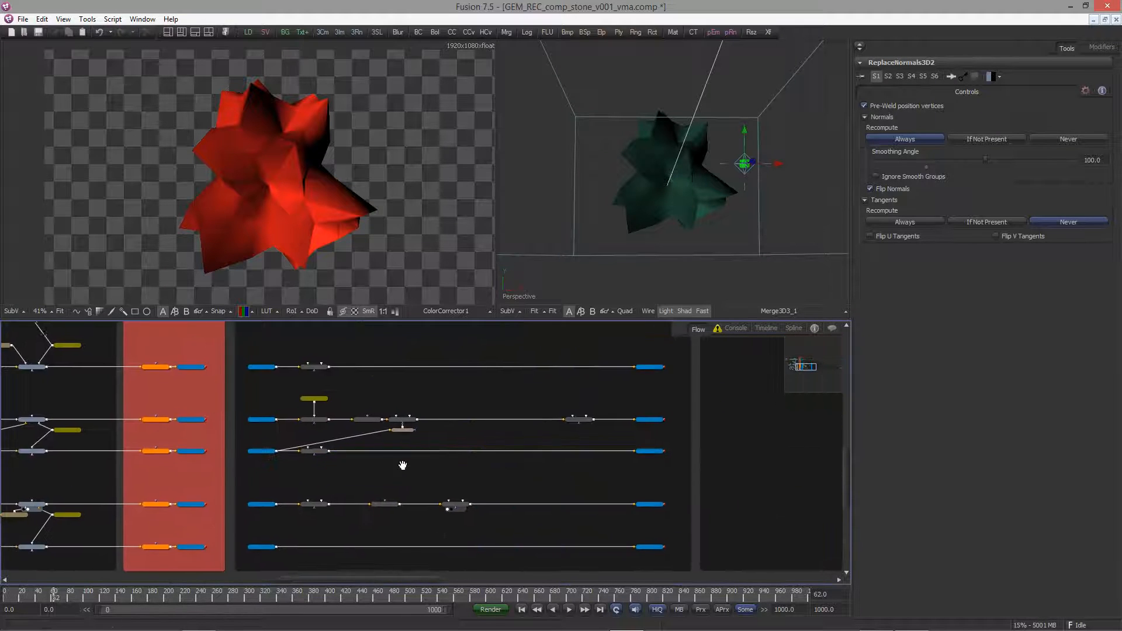
middle_drag(401, 465, 384, 484)
ctrl+scroll(443, 486, up, 1)
ctrl+scroll(253, 533, down, 3)
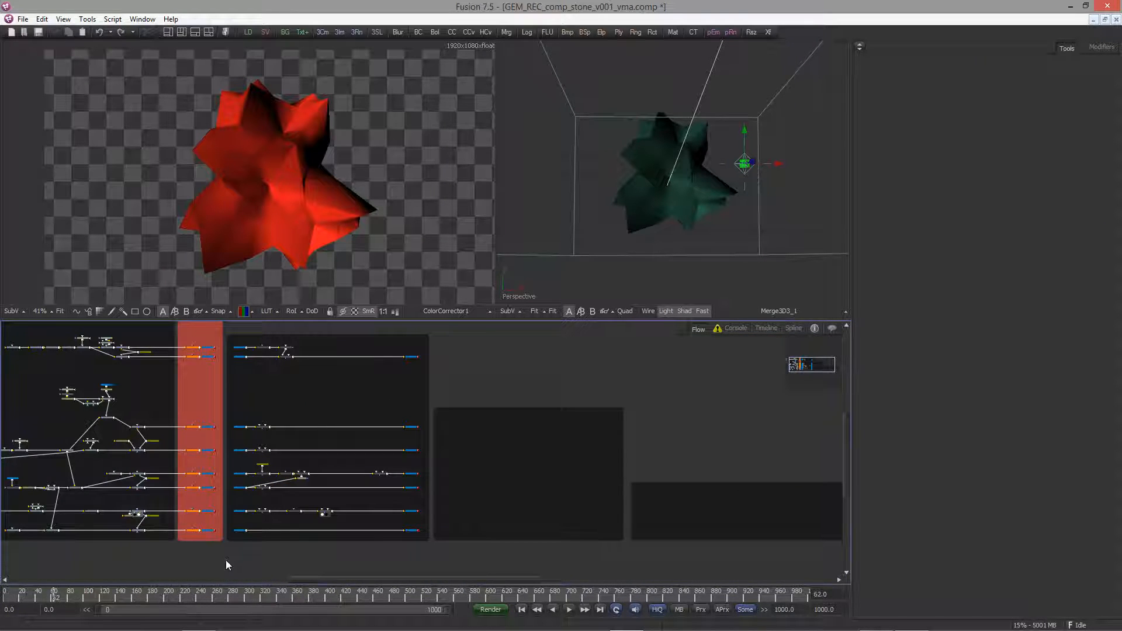
drag(227, 564, 245, 403)
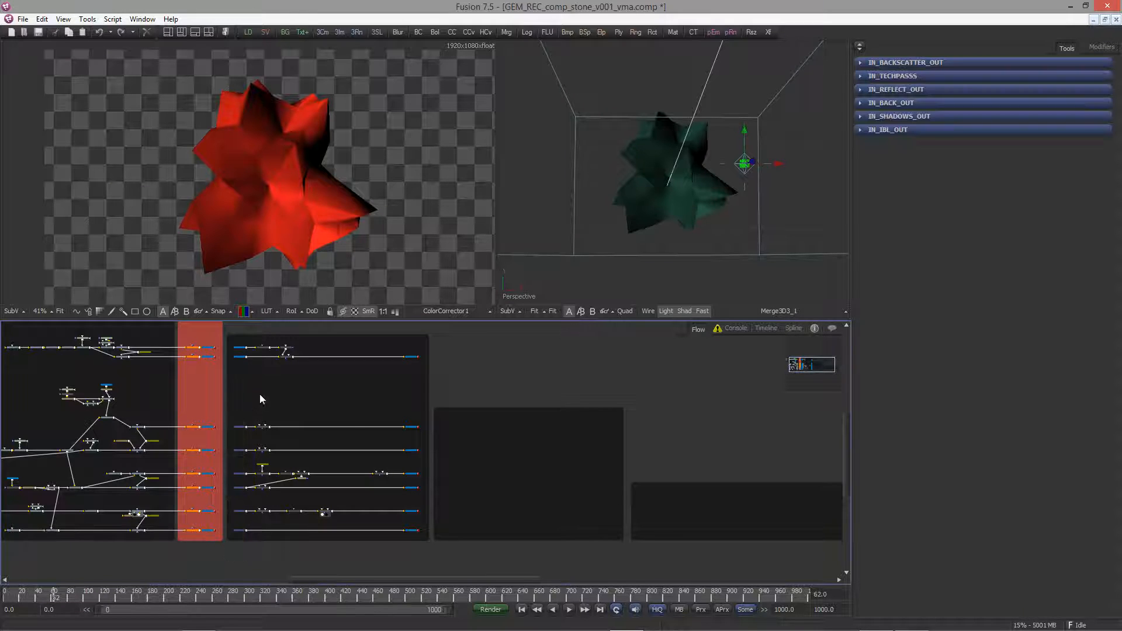
Paste the copied IN_ nodes into the next empty section and align them with the REFLECT_CC and lower output rows
key(ctrl+v)
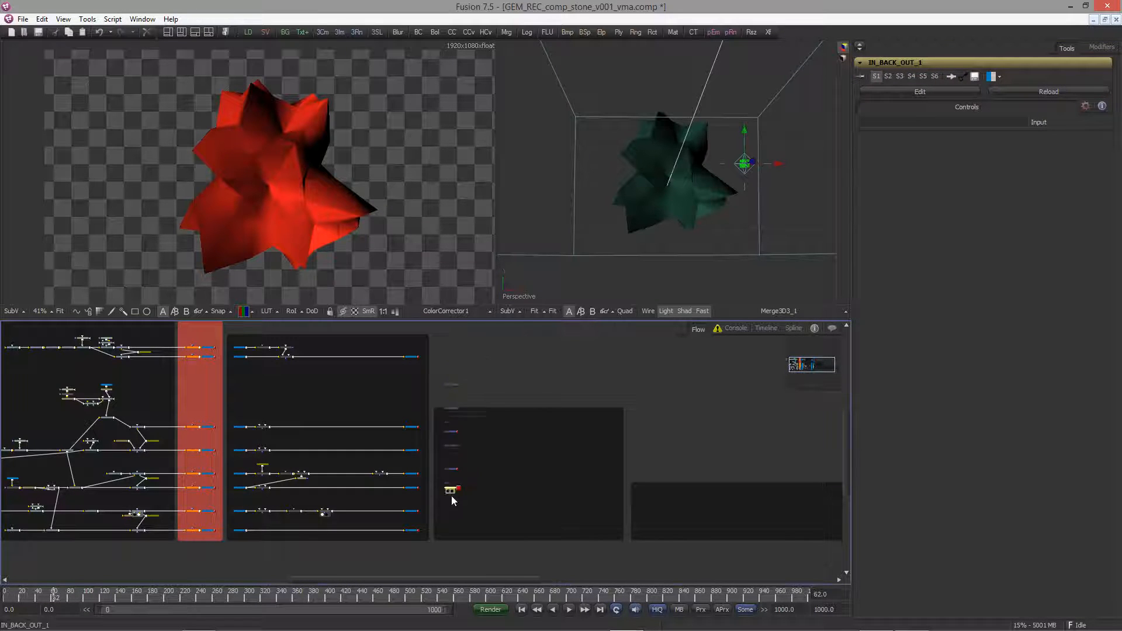
drag(451, 496, 444, 538)
ctrl+scroll(431, 468, up, 5)
middle_drag(511, 339, 522, 468)
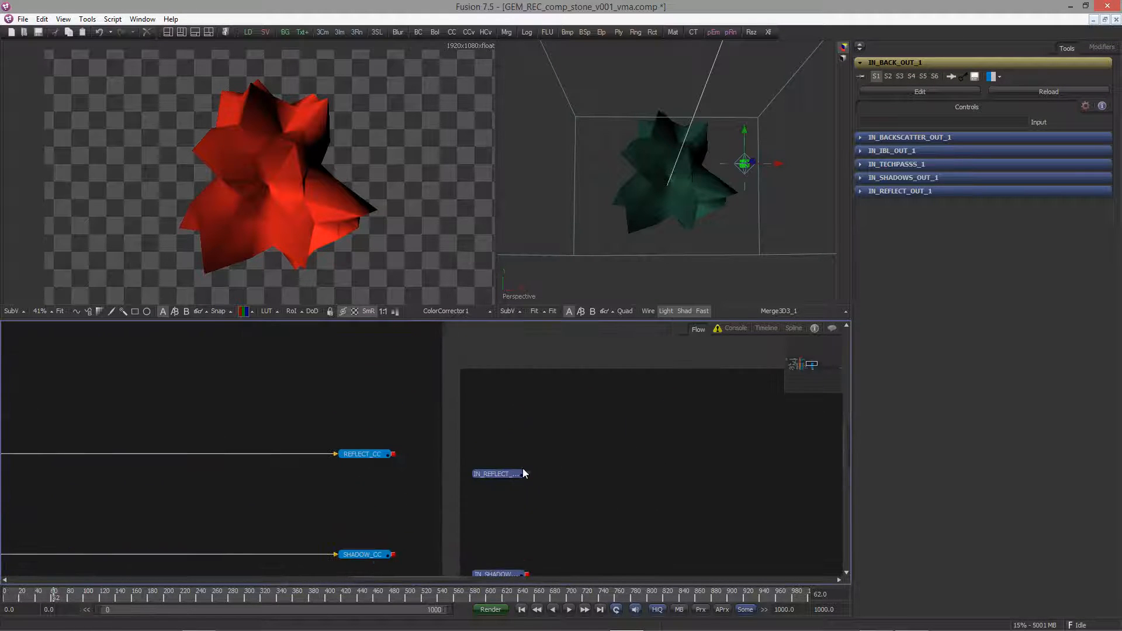
drag(522, 474, 521, 454)
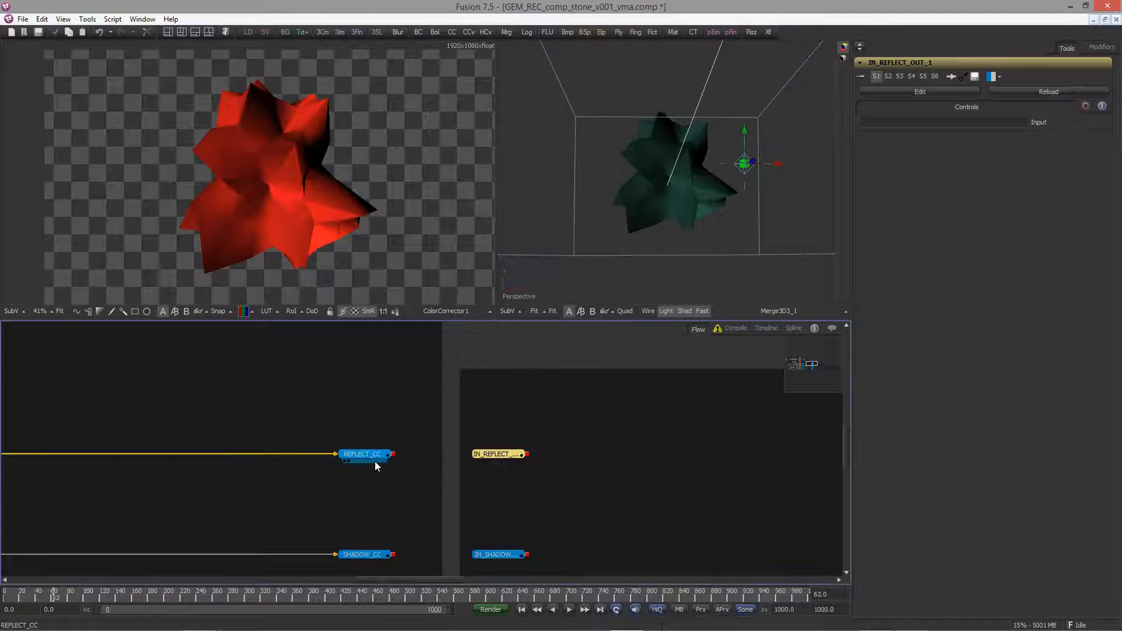
Link the pasted reflection input node to REFLECT_CC and rename it IN_REFLECT_CC
drag(374, 461, 911, 123)
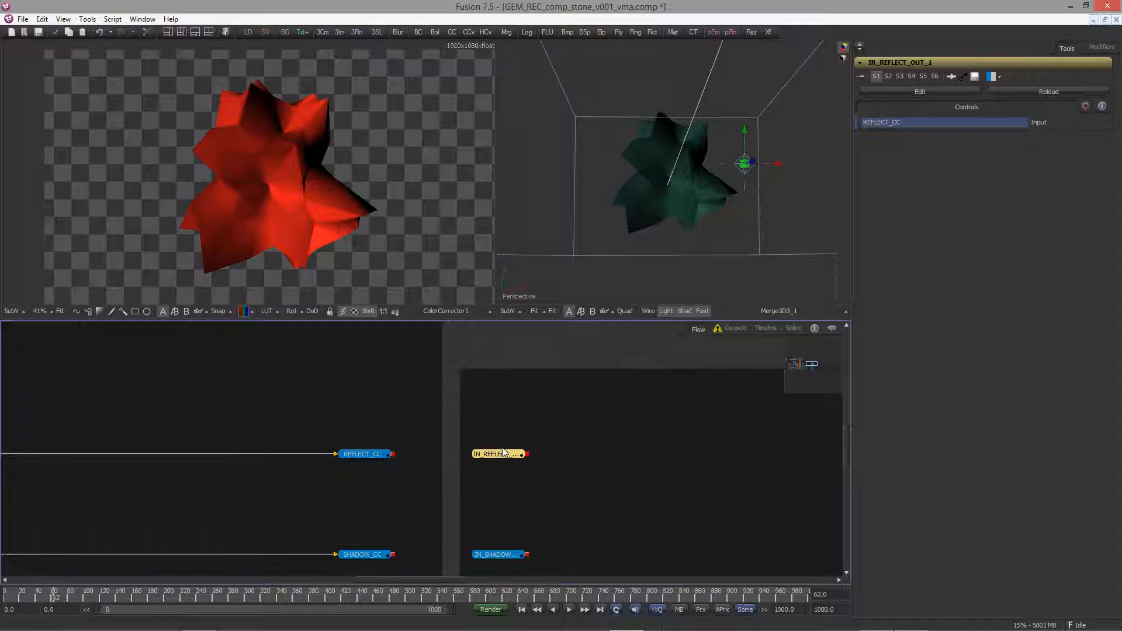
key(F2)
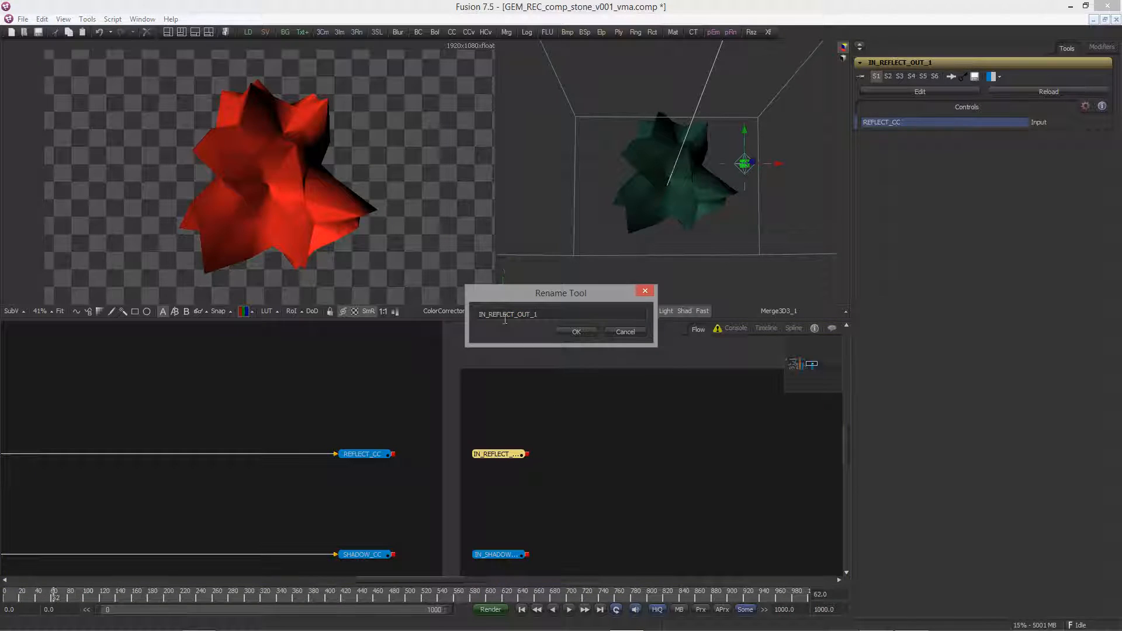
key(BackSpace)
key(BackSpace)
key(BackSpace)
text(CC)
click(577, 332)
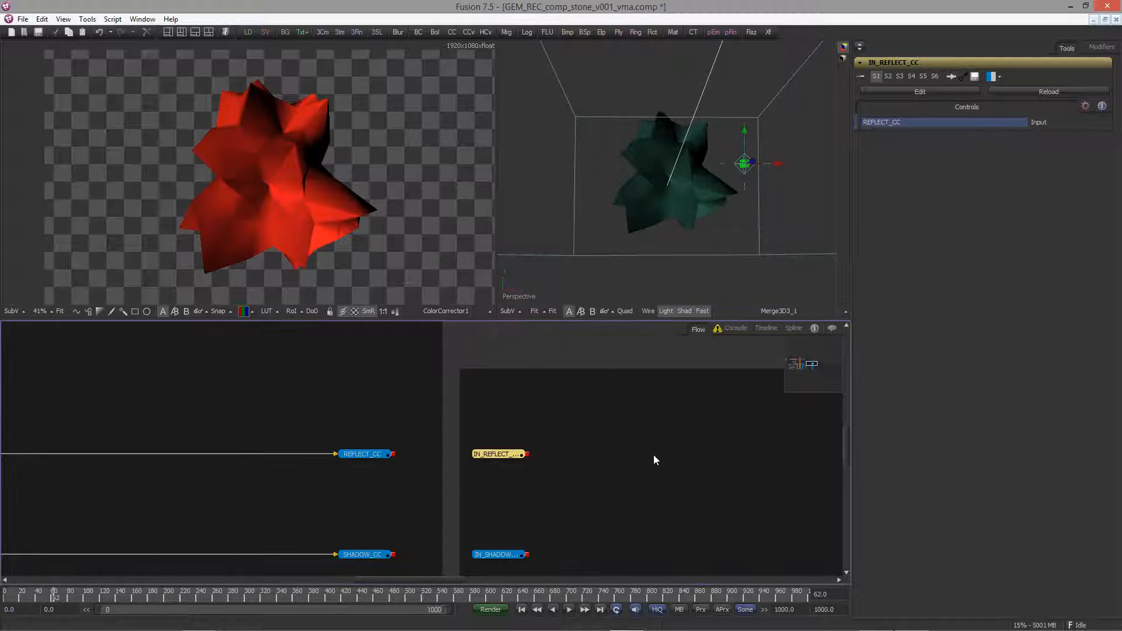
Link the pasted shadows input node to SHADOW_CC and rename it IN_SHADOWS_CC
scroll(518, 349, down, 4)
click(454, 438)
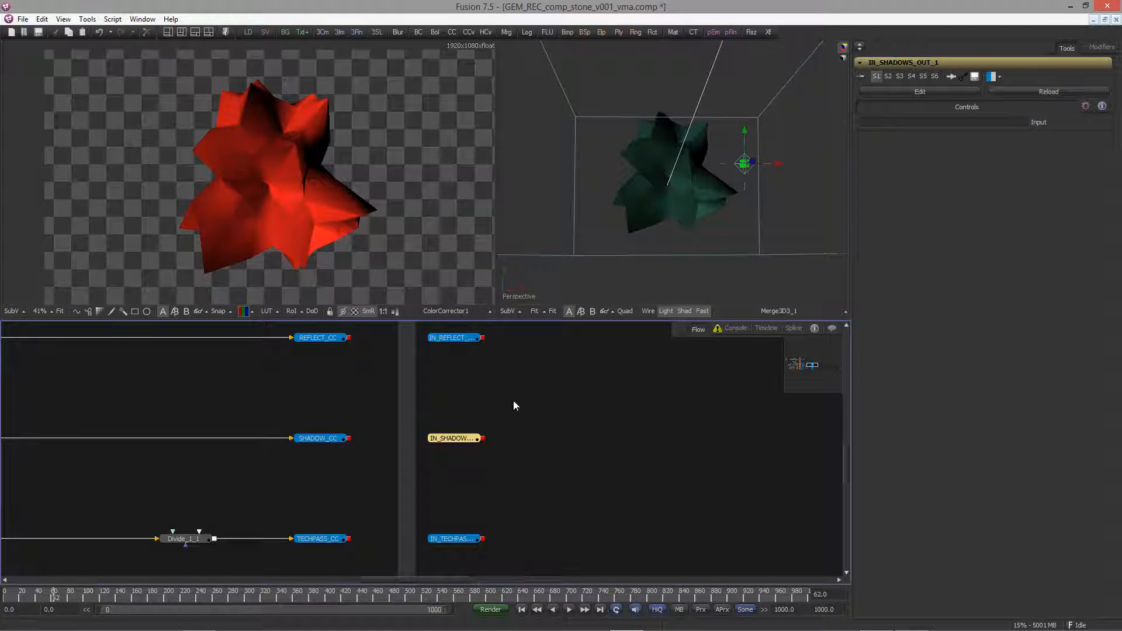
drag(319, 438, 935, 123)
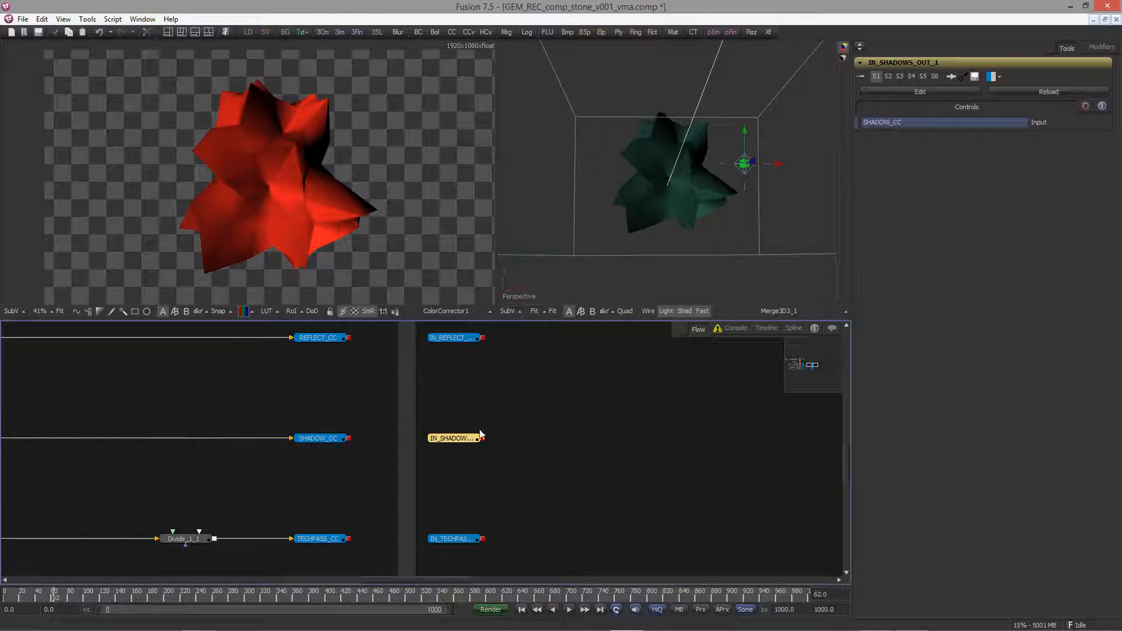
click(447, 439)
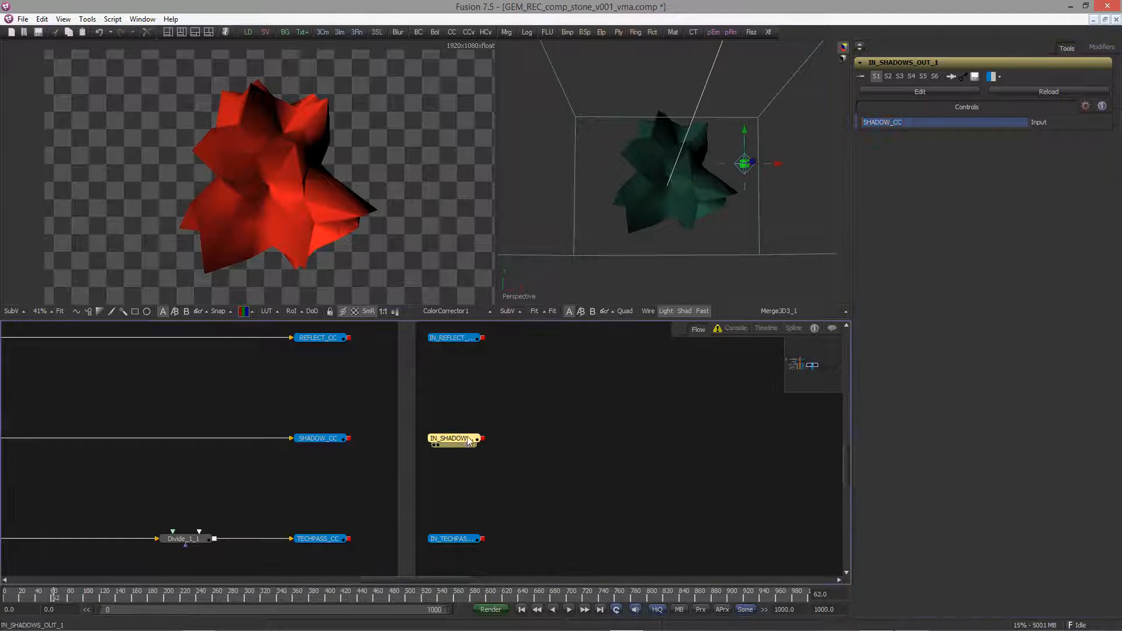
key(F2)
click(556, 315)
key(BackSpace)
key(BackSpace)
key(BackSpace)
key(BackSpace)
key(BackSpace)
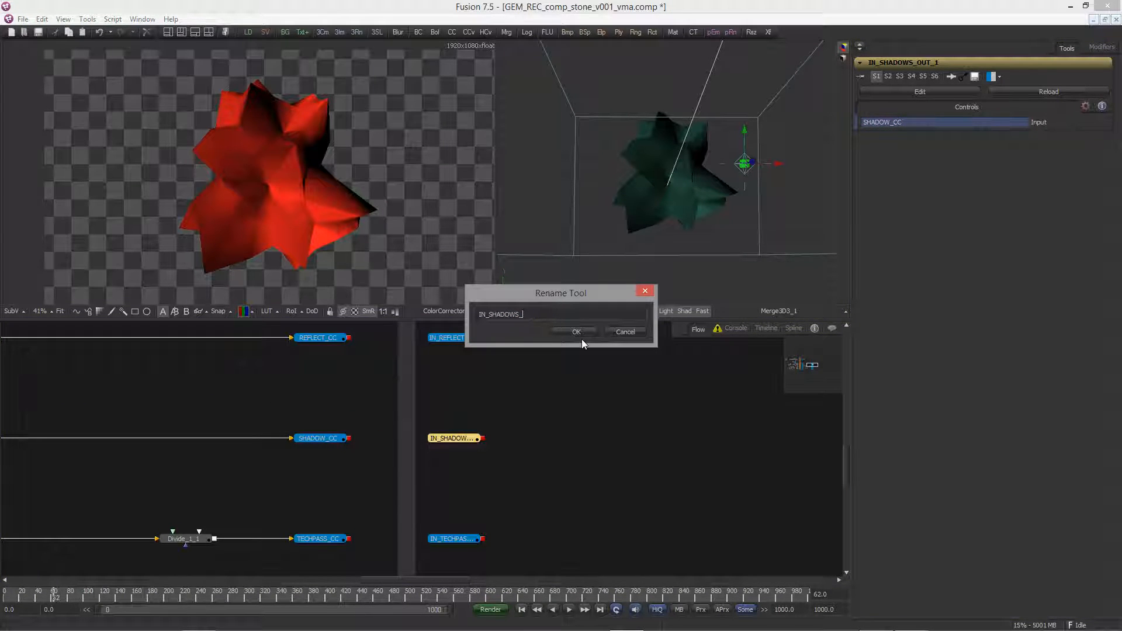
text(CC)
key(Return)
Rename the TECHPASS_CC output node to SSAO_CC
scroll(597, 501, down, 2)
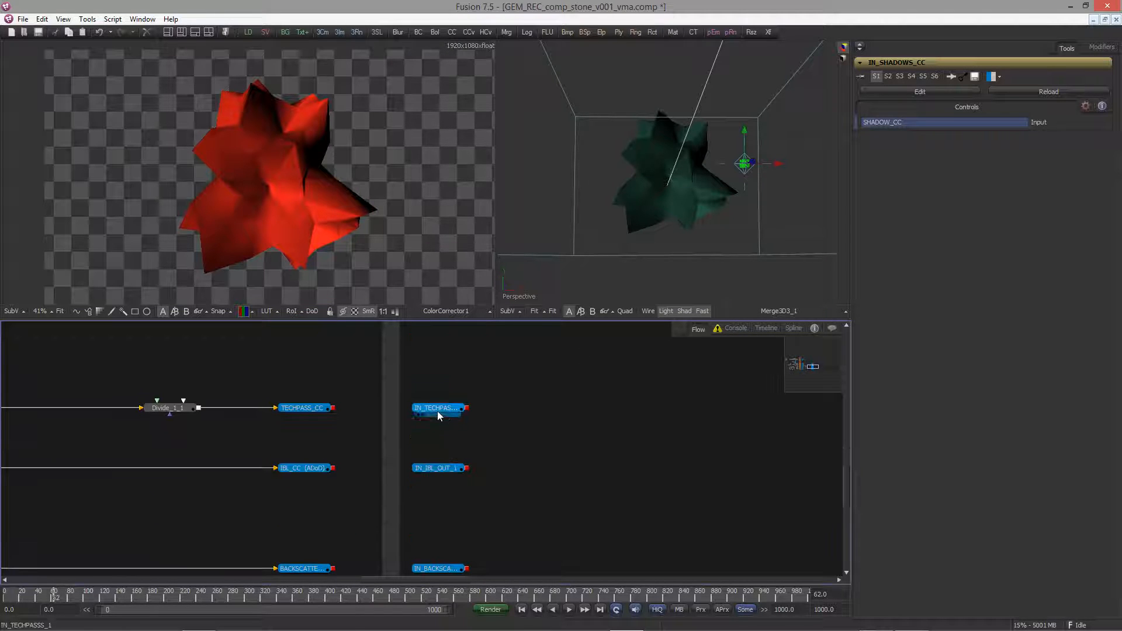
click(438, 410)
click(310, 410)
key(F2)
click(498, 314)
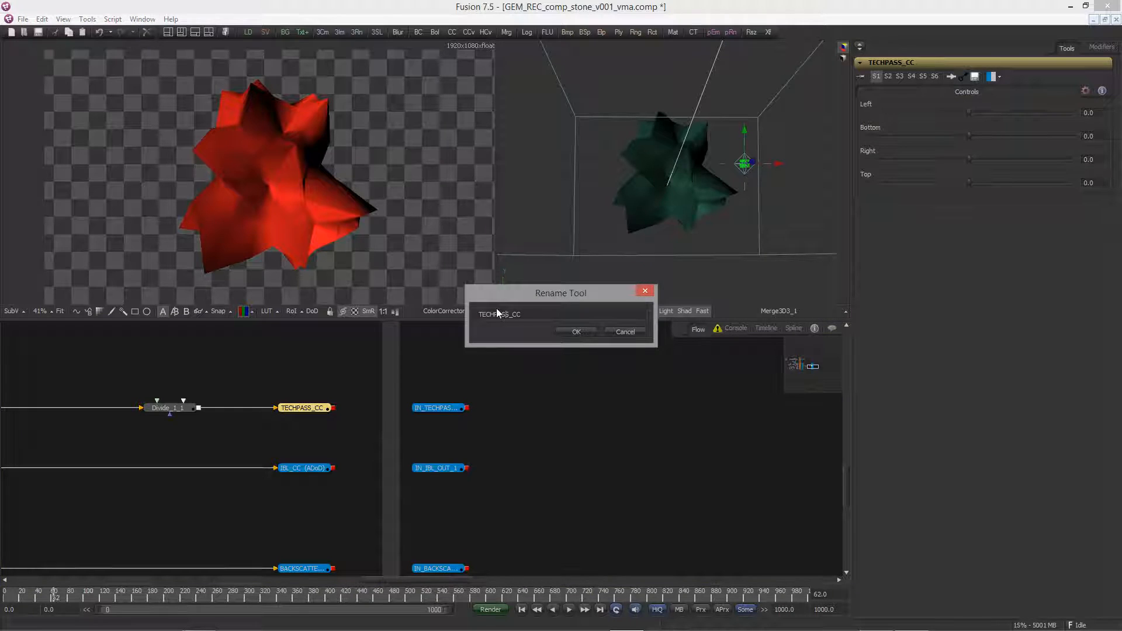
key(BackSpace)
key(BackSpace)
key(BackSpace)
key(BackSpace)
key(BackSpace)
key(BackSpace)
key(BackSpace)
key(BackSpace)
text(SSAO)
key(Return)
Link the pasted tech-pass input node to SSAO_CC and rename it IN_SSAO_CC
click(437, 407)
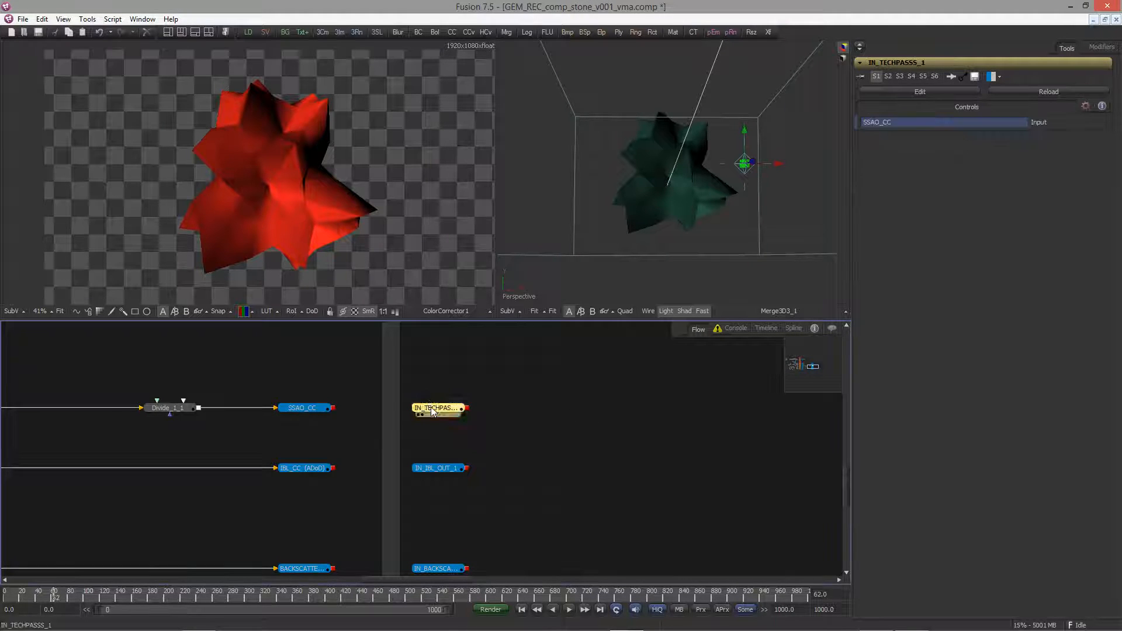
key(F2)
click(547, 313)
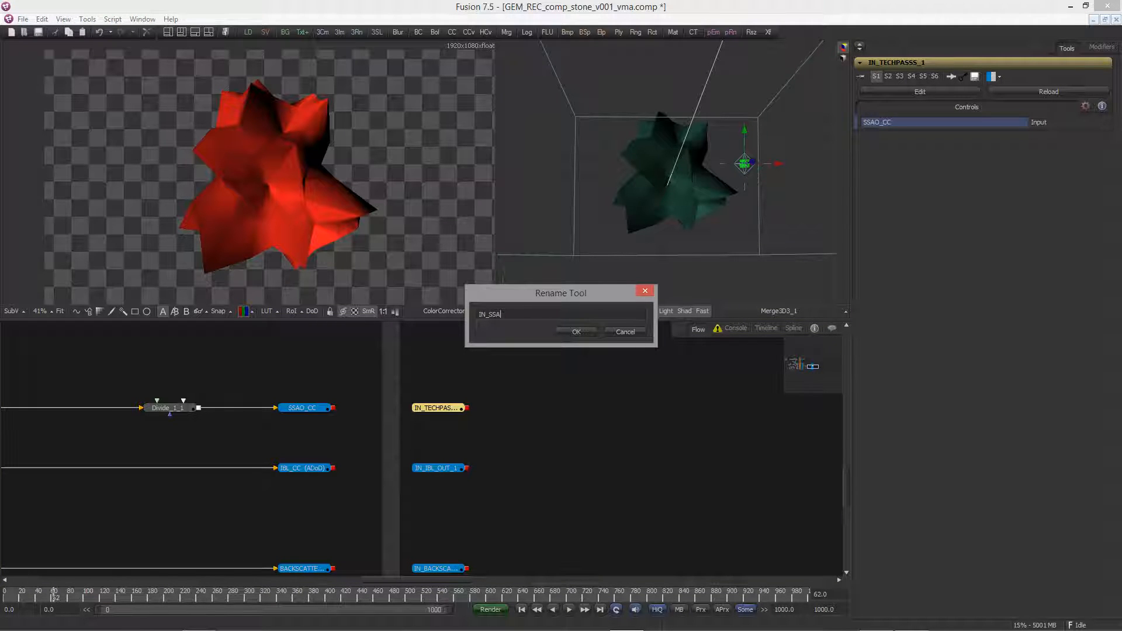
key(Return)
Rename the pasted IBL input node to IN_IBL_CC
scroll(587, 475, down, 1)
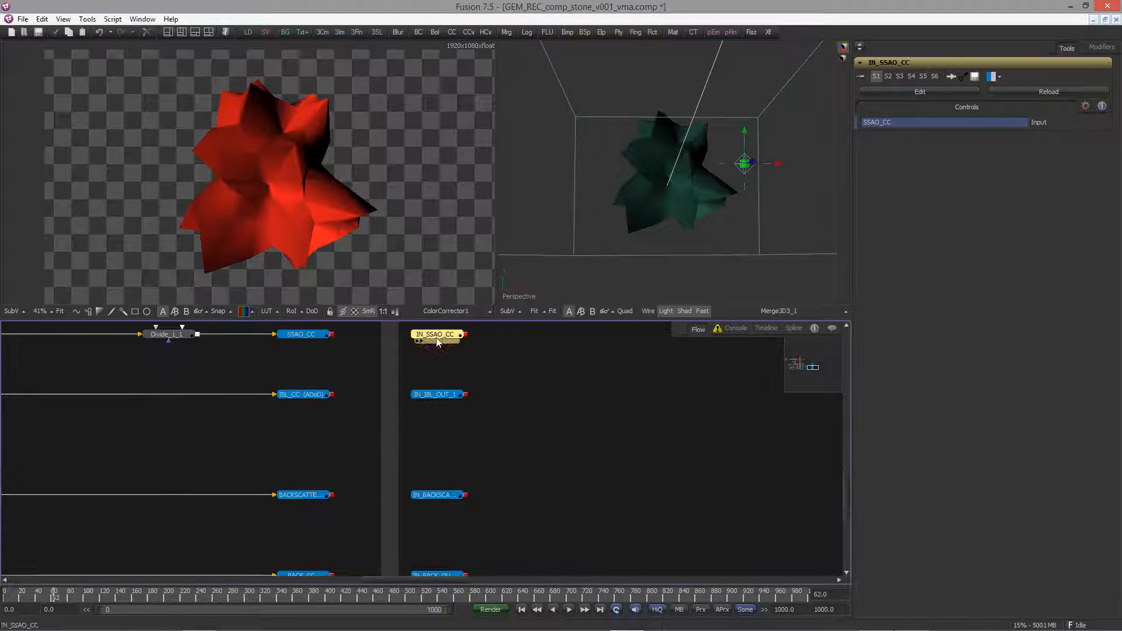
click(437, 395)
key(F2)
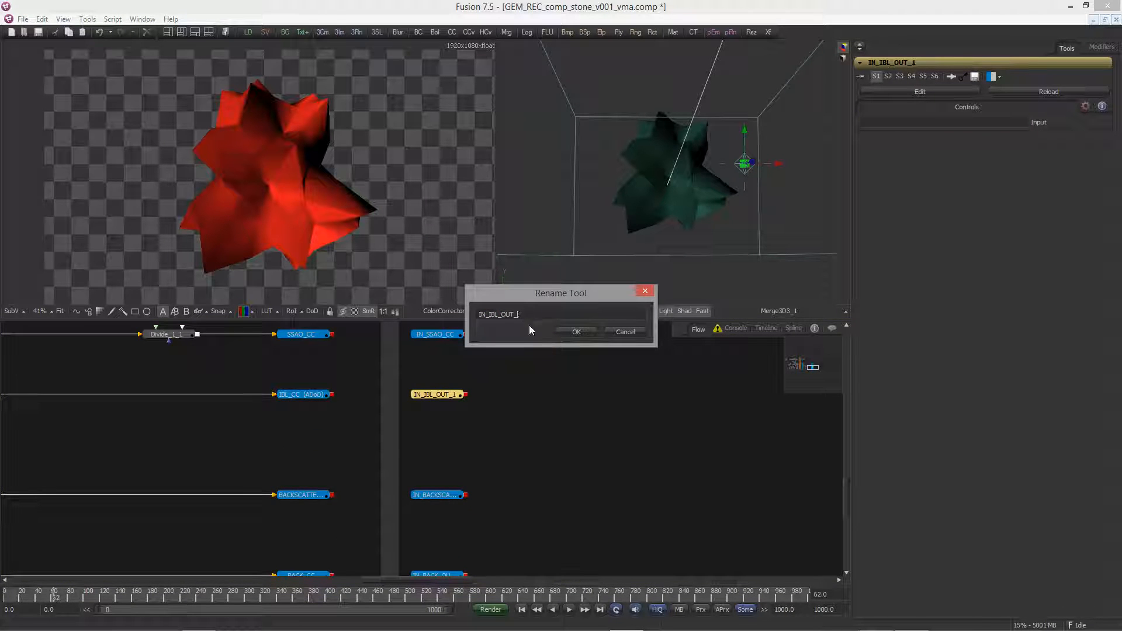
text(CC)
key(Return)
Rename the pasted backscatter input node to IN_BACKSCATTER_CC
middle_drag(399, 426, 366, 323)
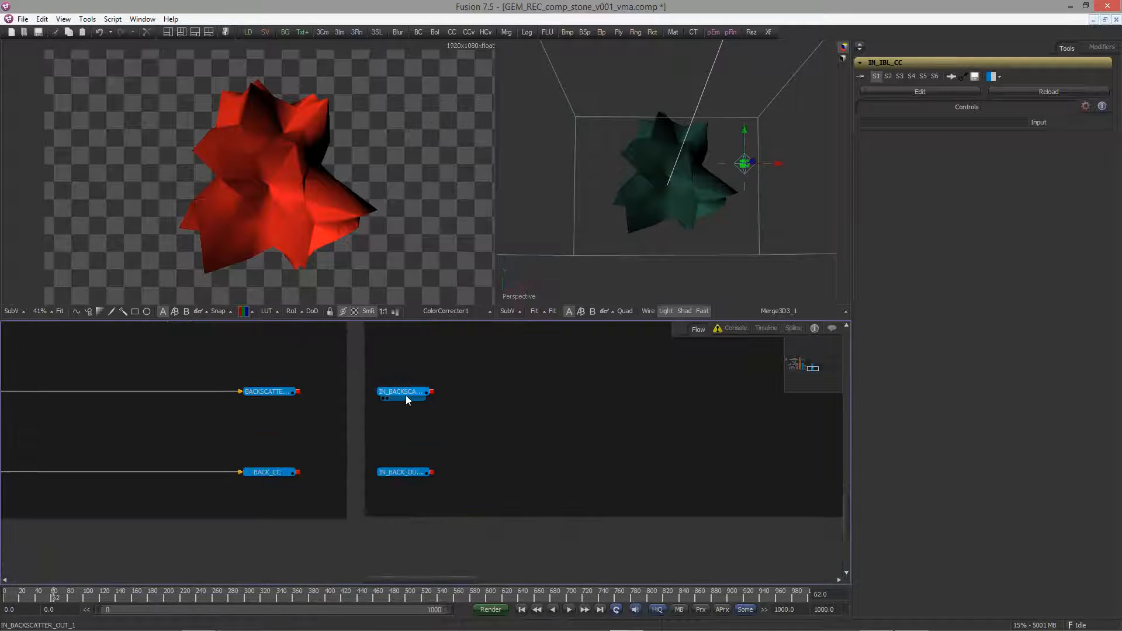
click(406, 394)
key(F2)
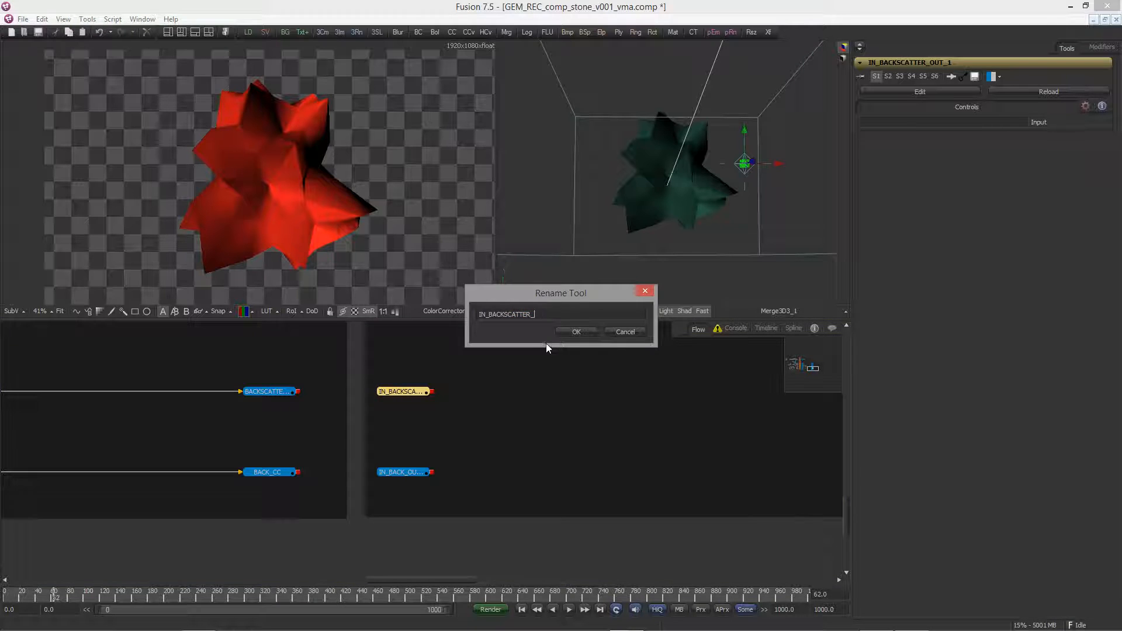
text(CC)
key(Return)
Rename the pasted back-pass input node to IN_BACK_CC
click(406, 471)
key(F2)
click(541, 312)
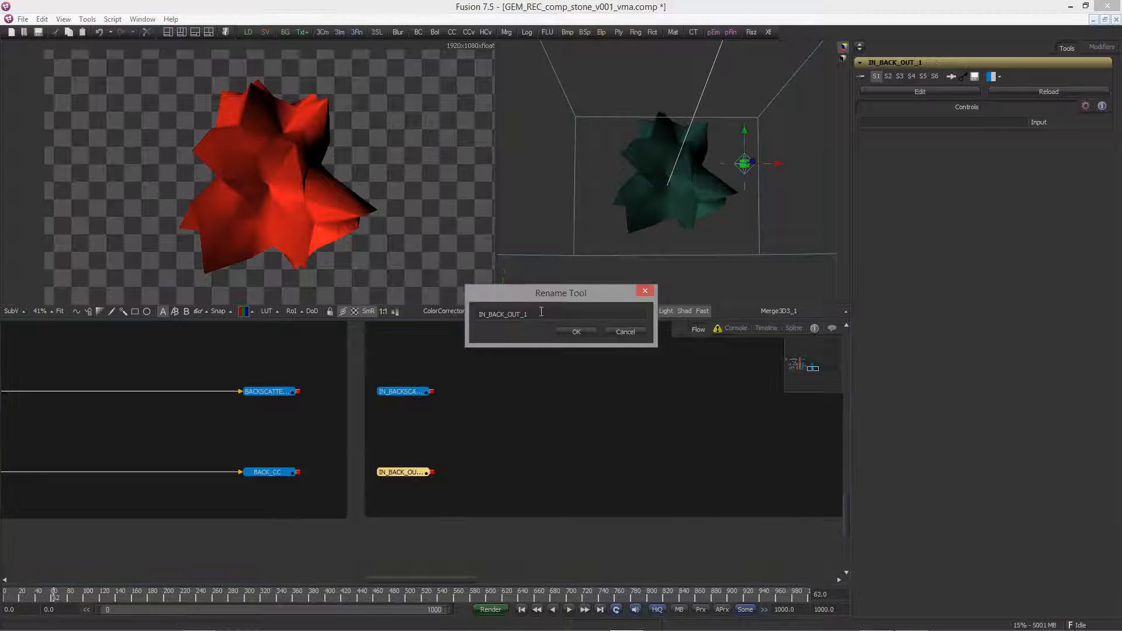
text(CC)
key(Return)
Copy the IN_LINE02_OUT node from the CC section and paste it beside the LINE_CC output
middle_drag(540, 395, 513, 528)
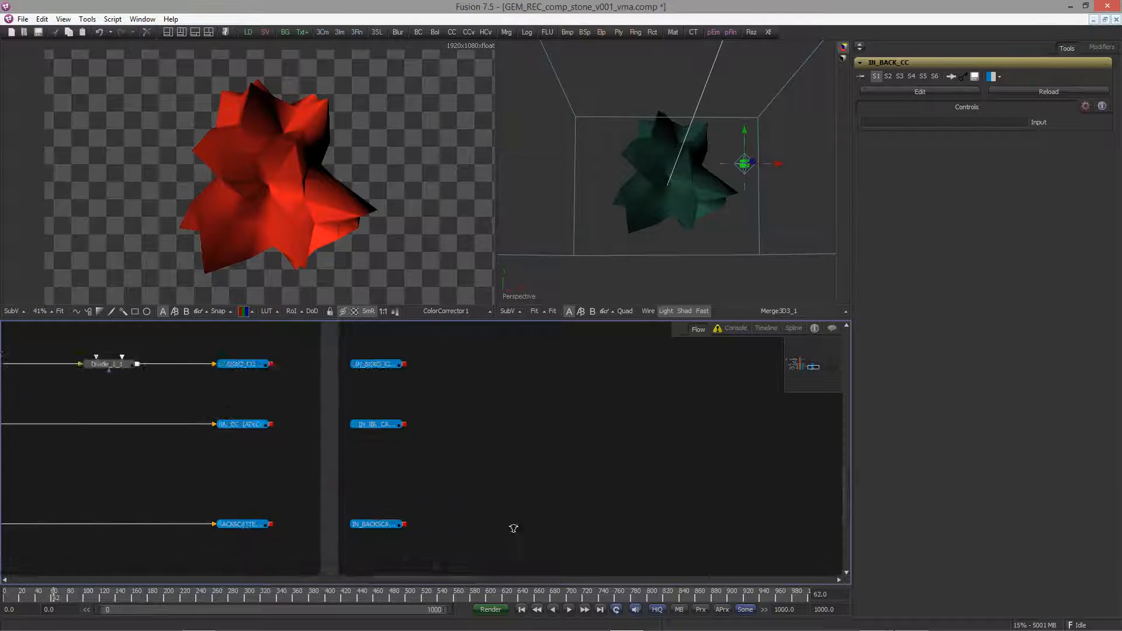
ctrl+scroll(513, 528, down, 4)
ctrl+scroll(491, 416, up, 3)
drag(513, 385, 393, 449)
middle_drag(215, 460, 504, 461)
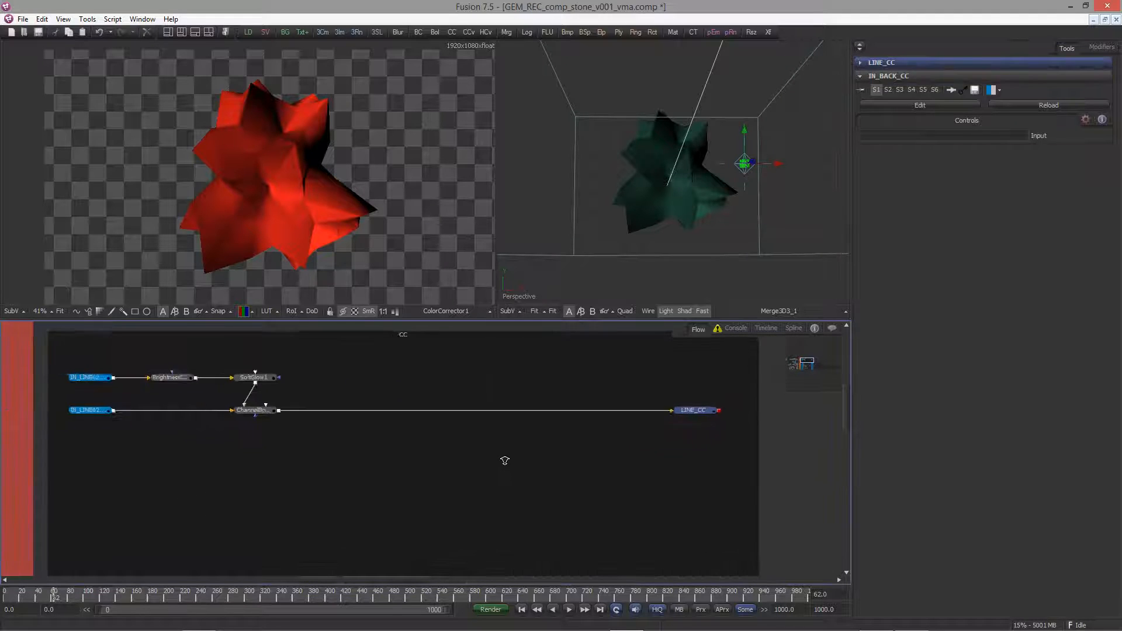
ctrl+scroll(505, 460, down, 3)
drag(188, 456, 238, 410)
key(ctrl+c)
middle_drag(721, 441, 409, 453)
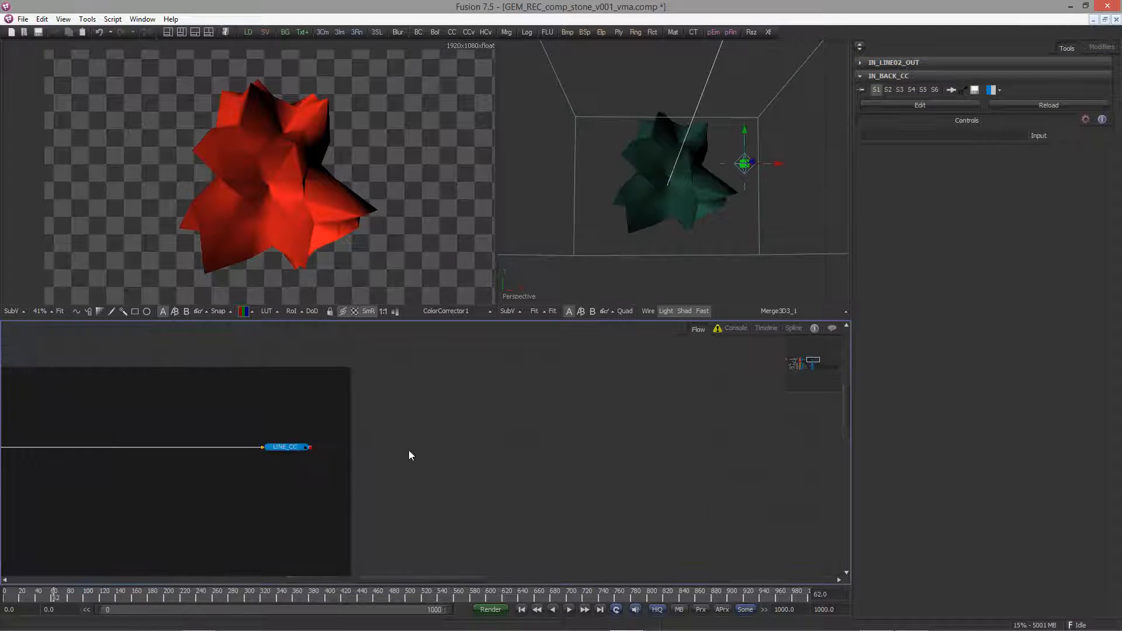
key(ctrl+v)
Link the pasted line input node to LINE_CC and rename it IN_LINE0_CC
drag(890, 124, 890, 124)
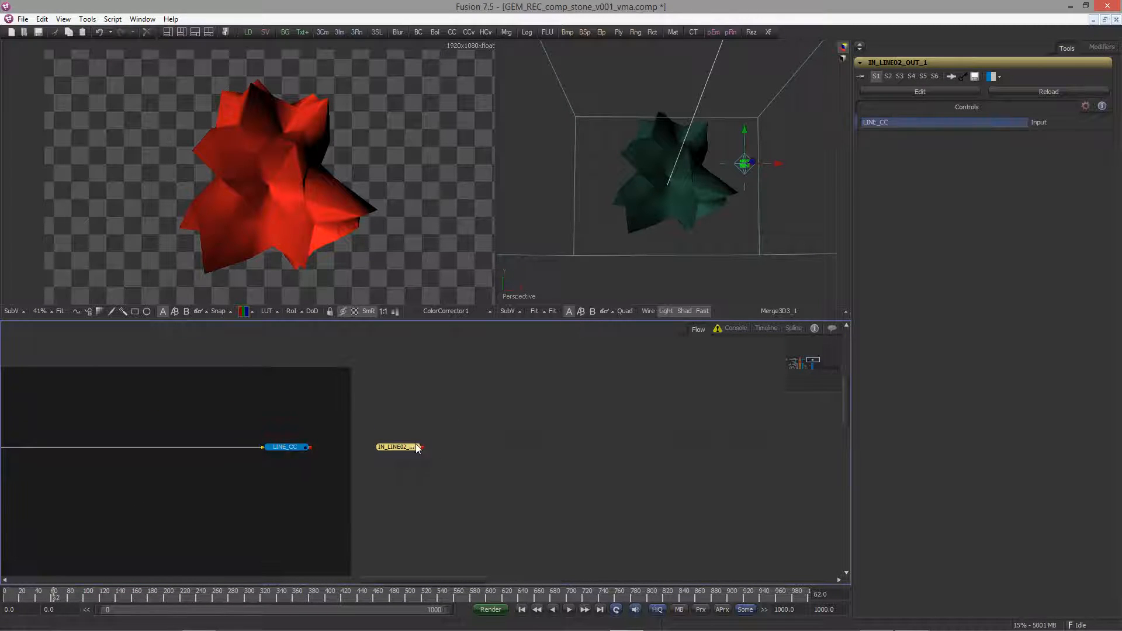
key(F2)
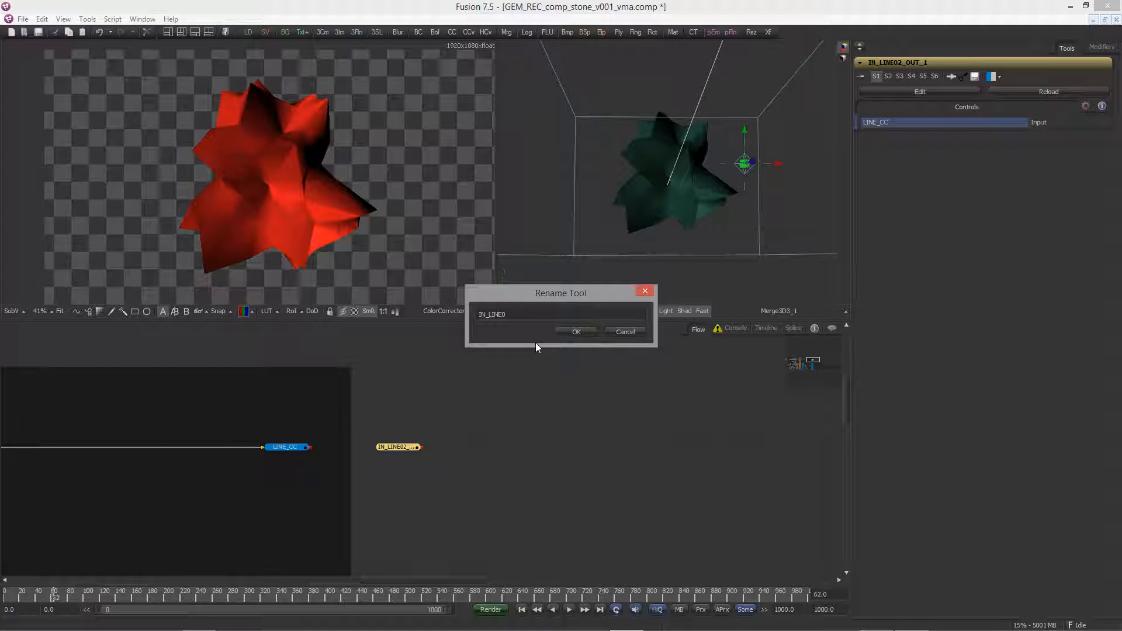
key(BackSpace)
key(Return)
Move IN_LINE0_CC down into the new section, just above IN_BACK_CC
click(461, 449)
ctrl+scroll(306, 444, down, 3)
middle_drag(306, 444, 270, 361)
click(323, 397)
ctrl+scroll(323, 398, up, 6)
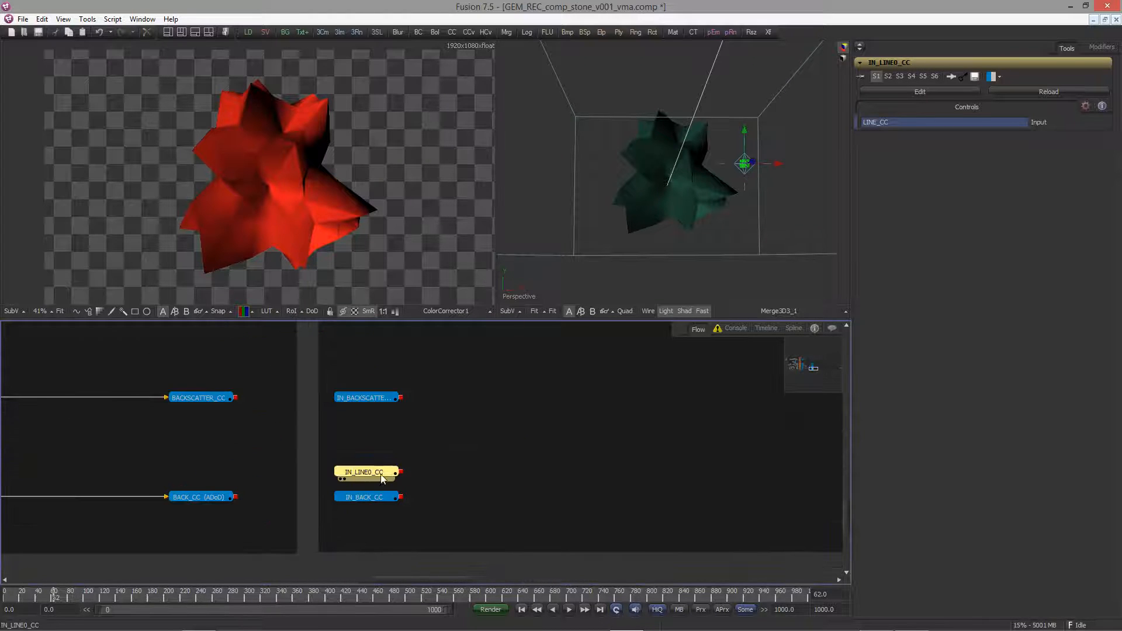
Gather the reflect, shadows, SSAO, IBL and backscatter input nodes into one closely stacked column at the REFLECT_CC row
click(391, 445)
ctrl+scroll(466, 450, down, 2)
middle_drag(437, 441, 401, 450)
drag(404, 450, 340, 515)
click(439, 447)
middle_drag(441, 446, 480, 526)
drag(394, 500, 394, 425)
middle_drag(436, 395, 436, 519)
drag(436, 515, 383, 552)
drag(395, 545, 395, 507)
drag(420, 451, 375, 520)
drag(394, 506, 394, 427)
middle_drag(436, 421, 465, 528)
drag(486, 478, 386, 548)
drag(415, 537, 415, 460)
click(490, 453)
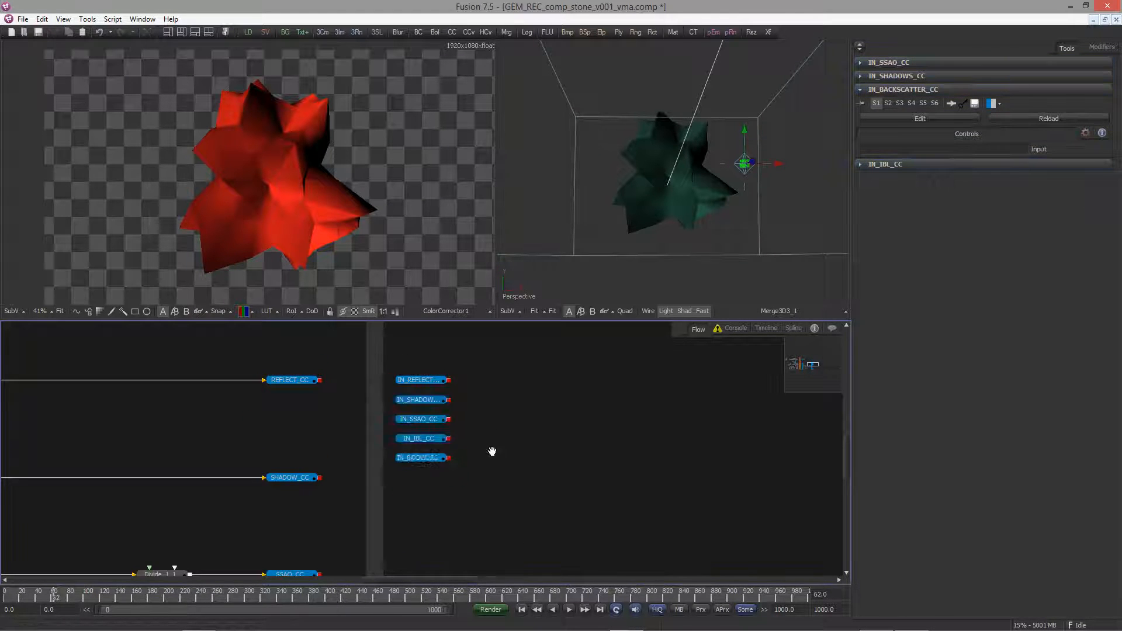
Move the stacked column of five input nodes further inside the new section, away from its edge
middle_drag(492, 452, 476, 494)
ctrl+scroll(482, 467, down, 4)
drag(485, 438, 470, 511)
middle_drag(501, 511, 372, 483)
ctrl+scroll(447, 499, up, 6)
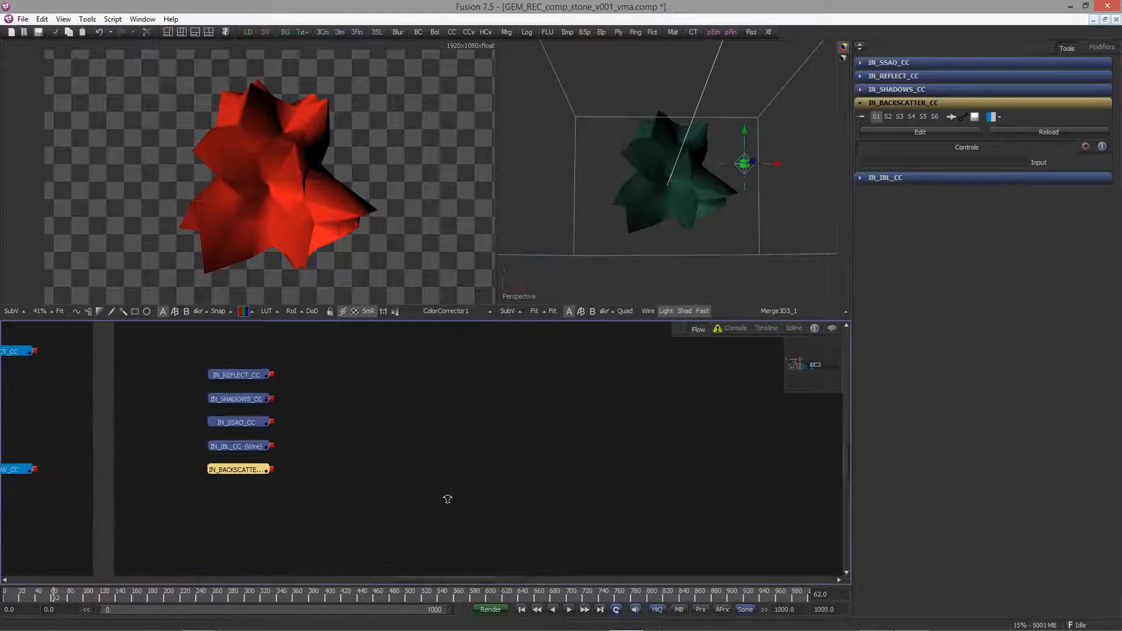
ctrl+scroll(448, 499, down, 2)
ctrl+scroll(485, 436, down, 1)
middle_drag(503, 434, 431, 463)
ctrl+scroll(466, 467, up, 2)
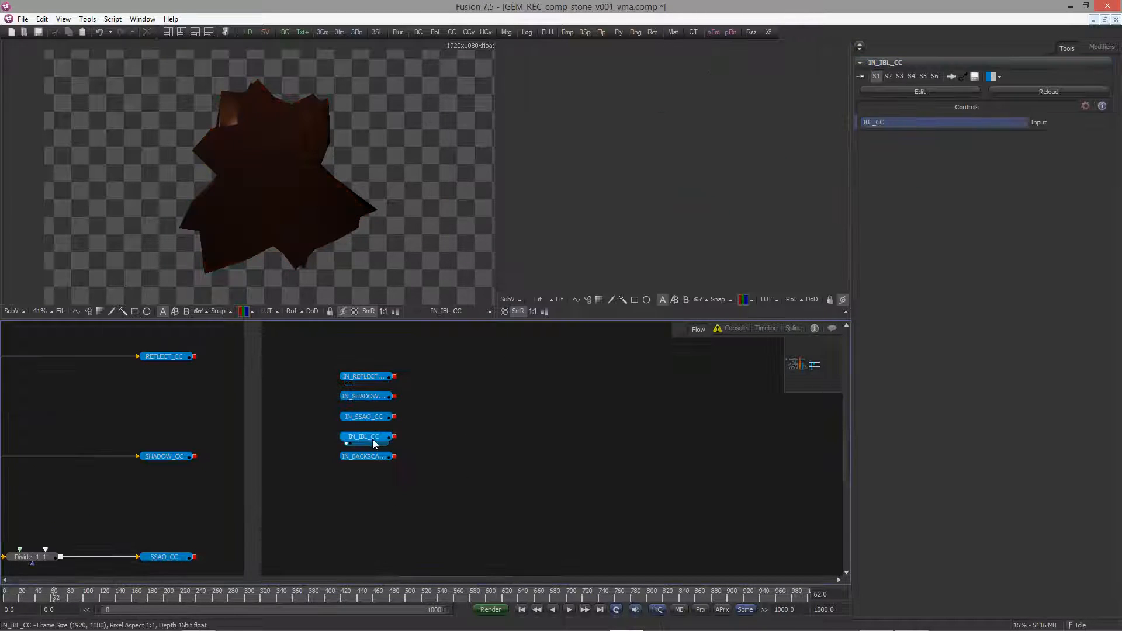
Set the reflect, shadows, SSAO and backscatter input nodes aside, leaving IN_IBL_CC alone as the base of the composite
click(365, 441)
drag(342, 346, 409, 424)
drag(395, 417, 494, 415)
drag(367, 457, 502, 458)
drag(416, 358, 520, 480)
drag(501, 458, 536, 462)
click(456, 461)
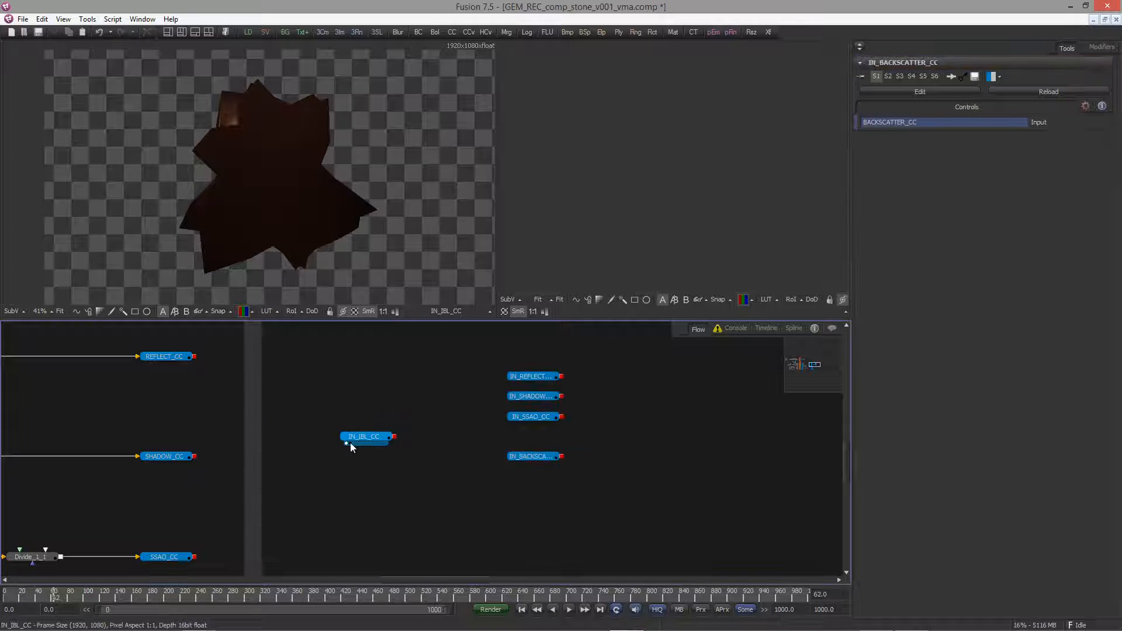
Add a Merge node after IN_IBL_CC
click(350, 443)
click(355, 438)
click(350, 443)
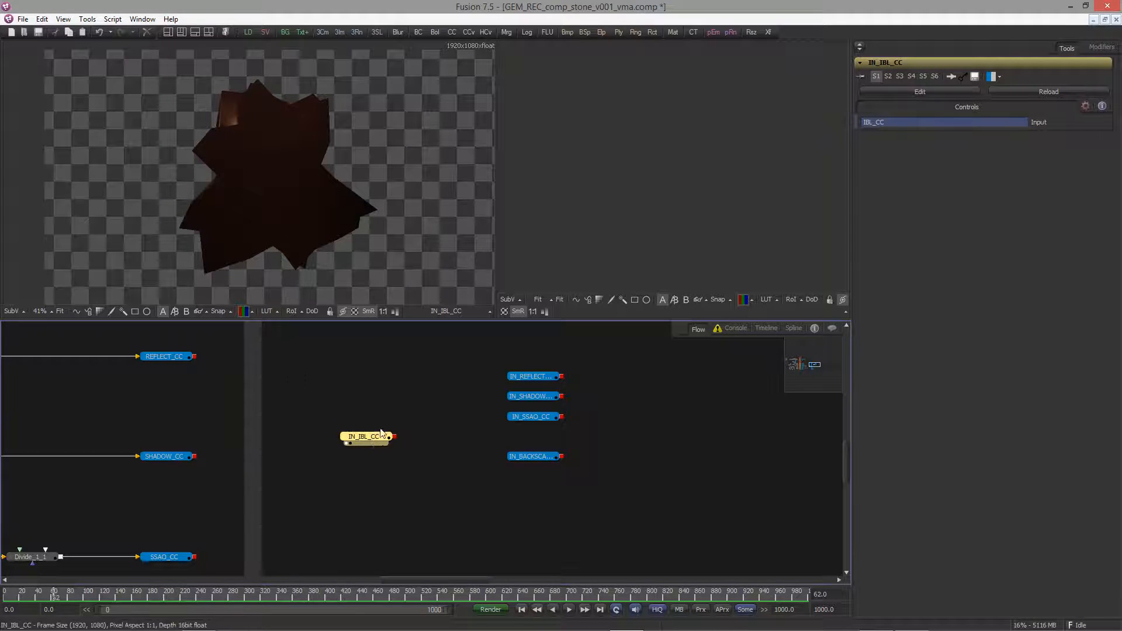
key(ctrl+space)
text(merge)
key(Return)
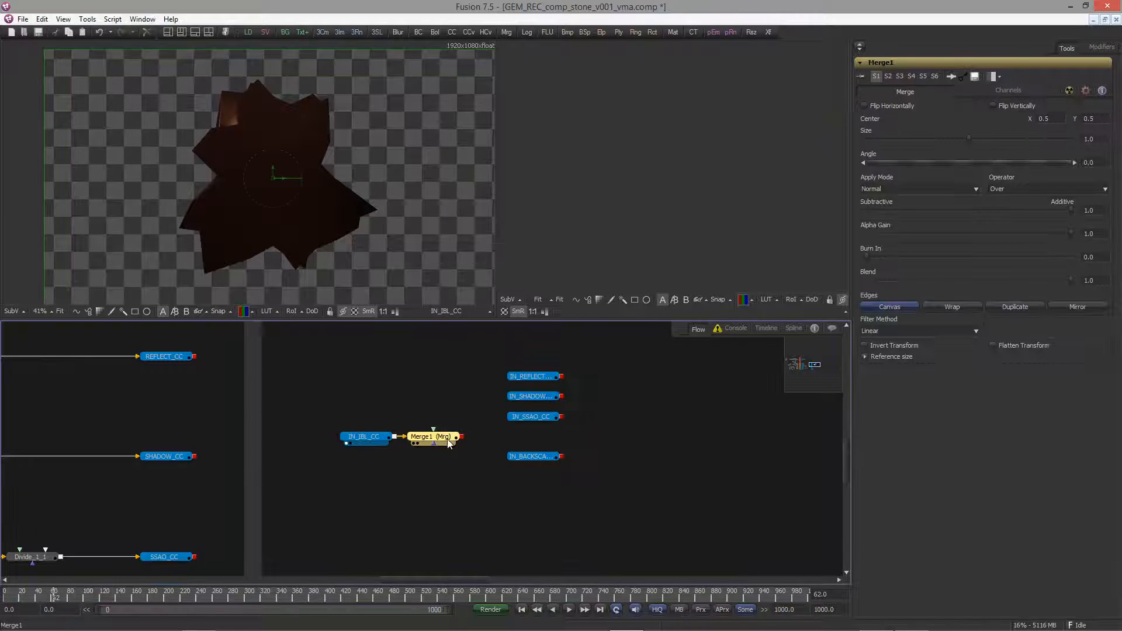
Place IN_SSAO_CC above Merge1, show it in the second viewer, and move the remaining input nodes further aside
drag(433, 436, 451, 369)
key(2)
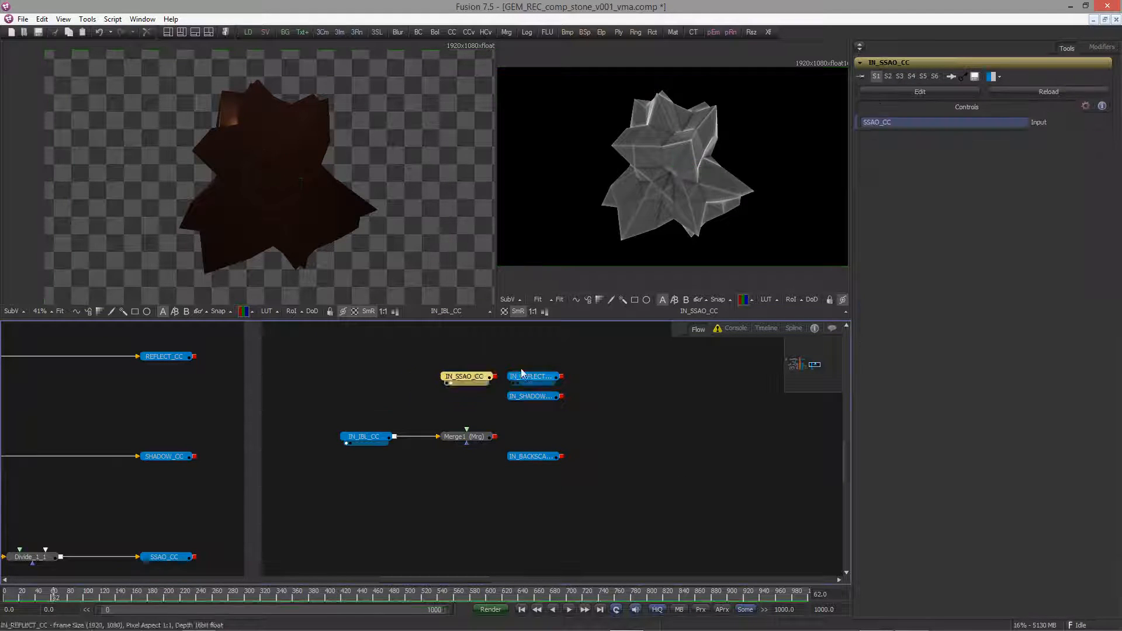
drag(518, 365, 677, 456)
click(482, 400)
Connect IN_SSAO_CC to Merge1 as its foreground and show the merge in the first viewer
drag(465, 380, 476, 438)
click(466, 364)
drag(428, 279, 427, 276)
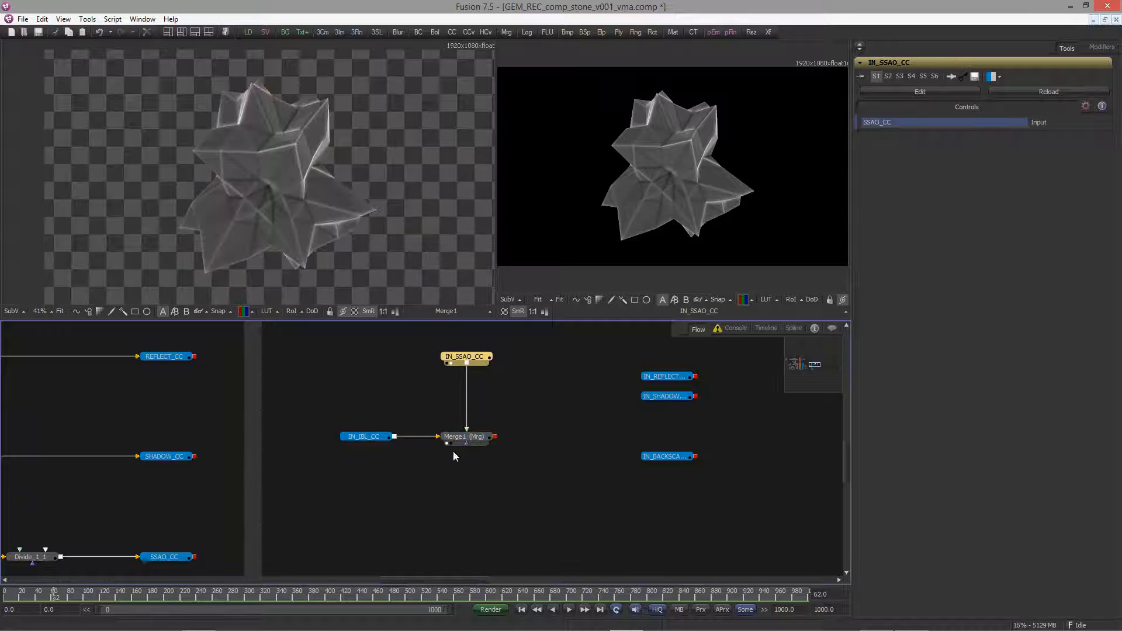
Set Merge1's apply mode to Soft Light
click(471, 436)
click(902, 190)
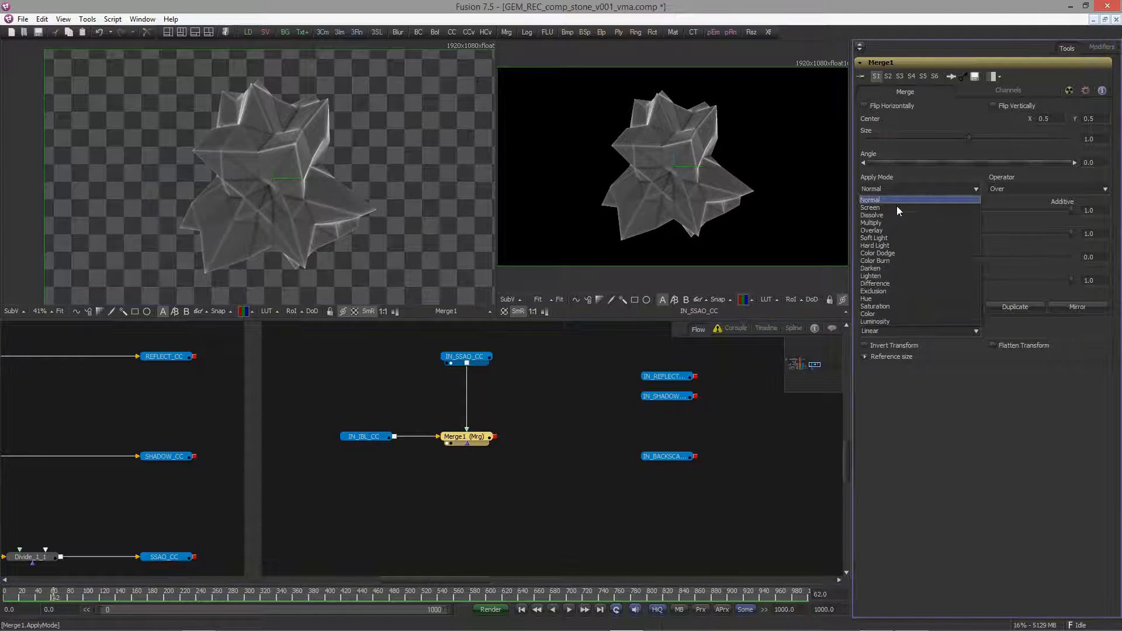
click(907, 232)
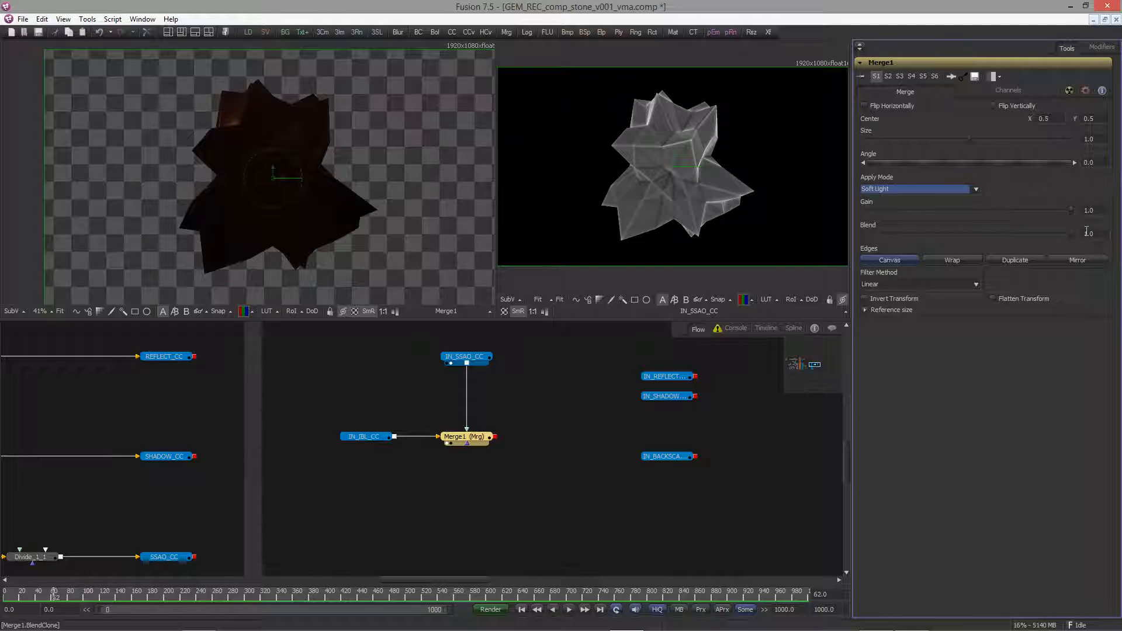
Set Merge1's gain to 0.57 and exclude the alpha channel from its processing
key(Tab)
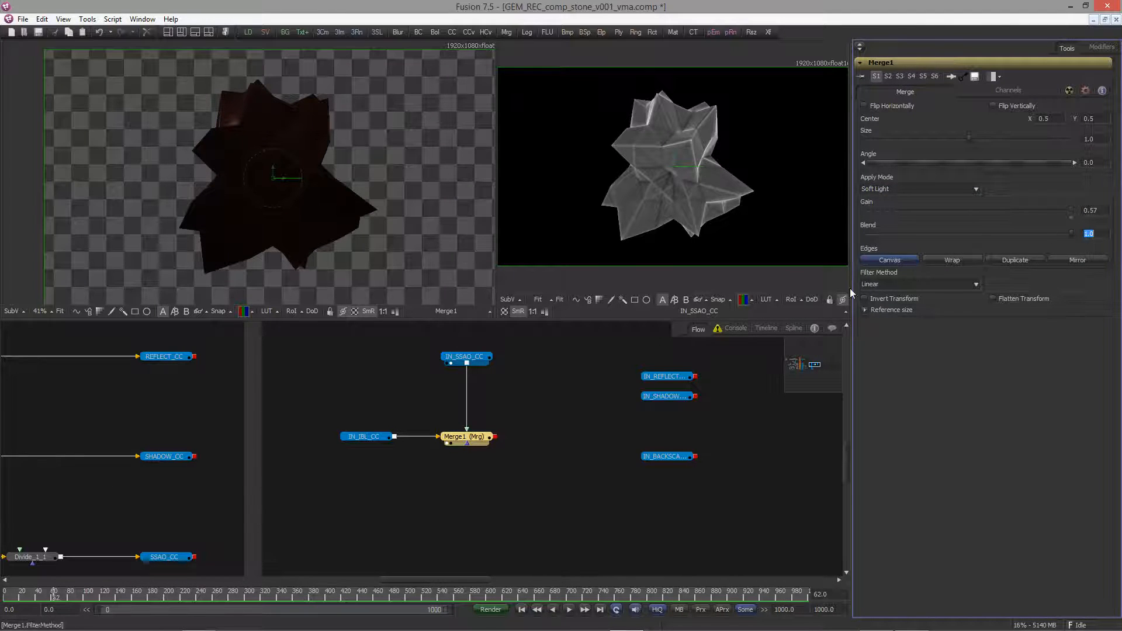
click(1069, 90)
click(1062, 129)
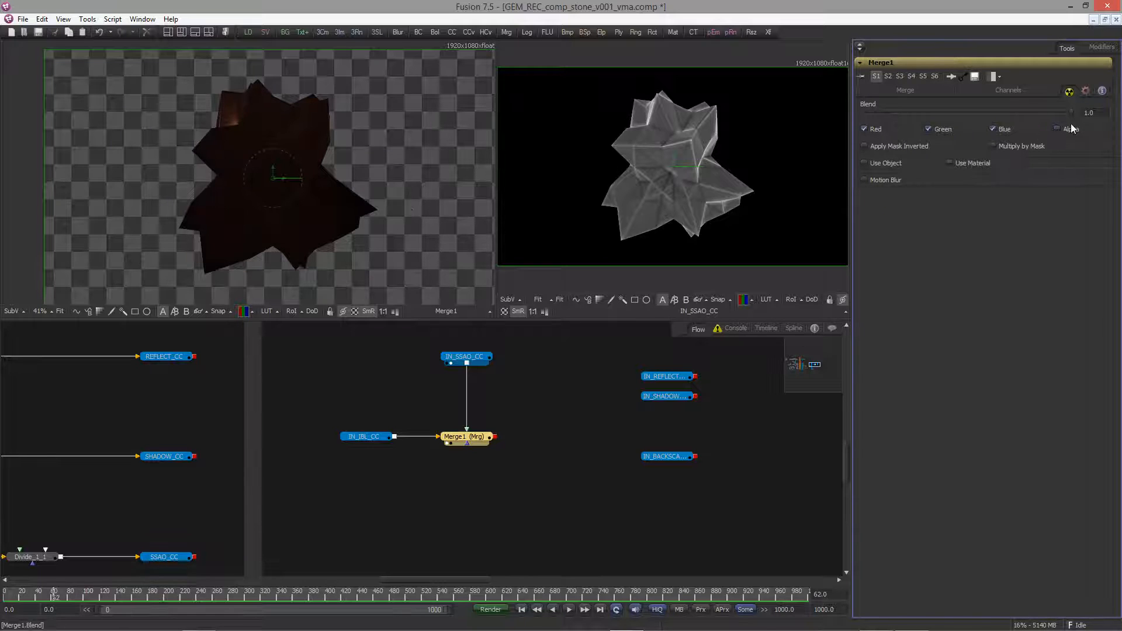
click(909, 93)
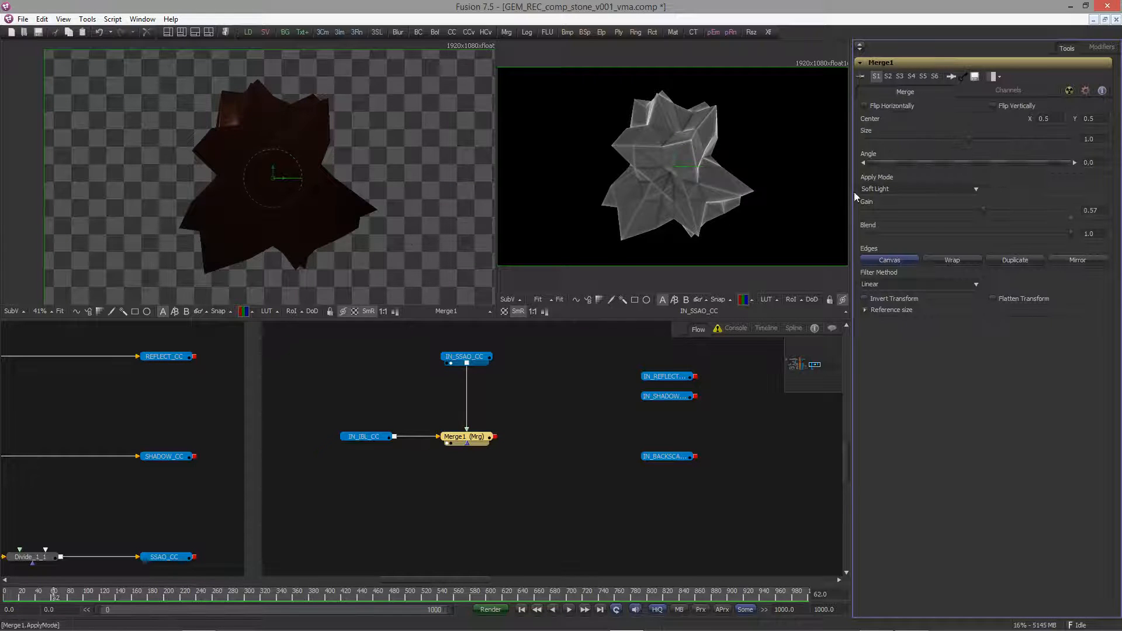
Add a Channel Booleans node after Merge1 with its operation set to Add and To Alpha set to Do Nothing
middle_drag(514, 448, 494, 483)
ctrl+scroll(494, 484, up, 1)
key(ctrl+space)
text(bol)
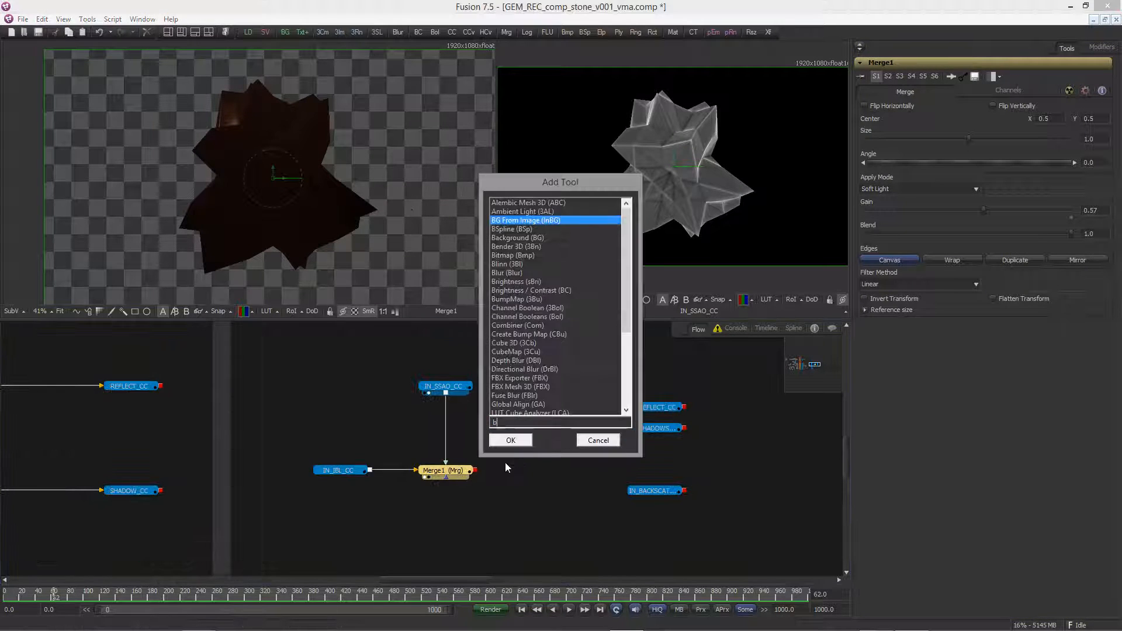
click(506, 442)
drag(445, 490, 550, 468)
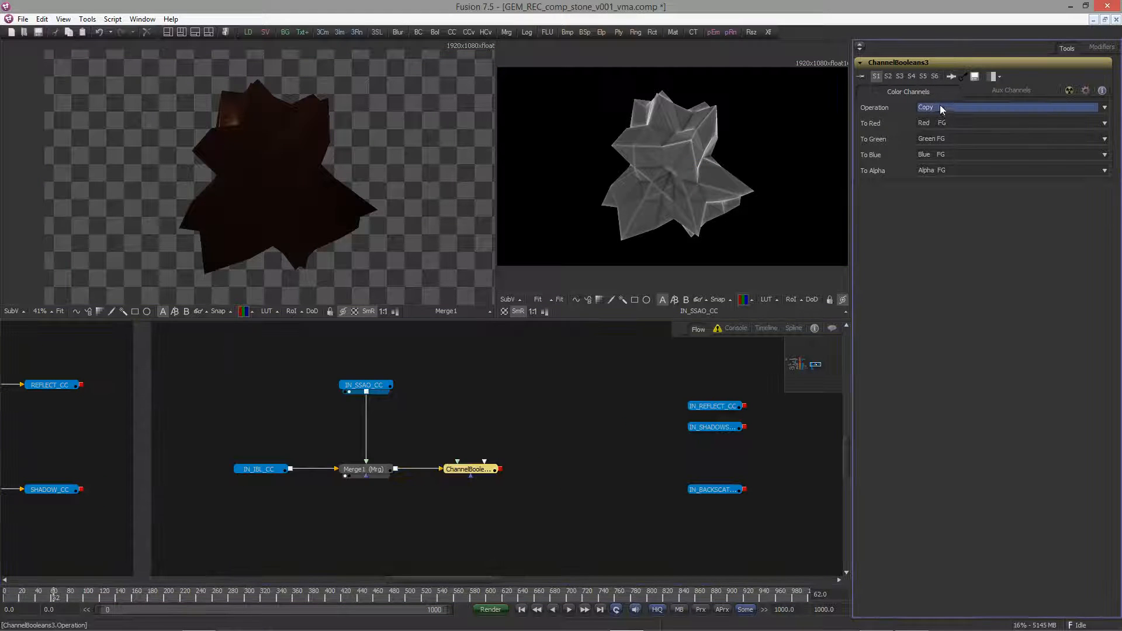
click(937, 171)
click(942, 177)
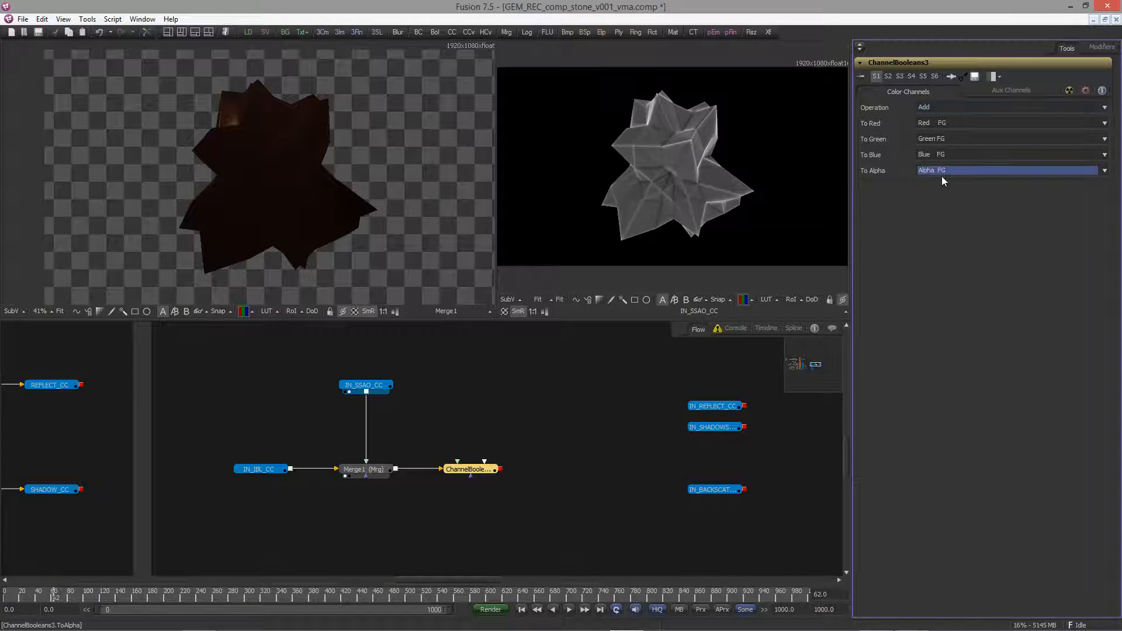
Duplicate the Channel Booleans node and line the copy up after the original in the chain
drag(537, 429, 476, 496)
middle_drag(520, 477, 387, 474)
key(ctrl+c)
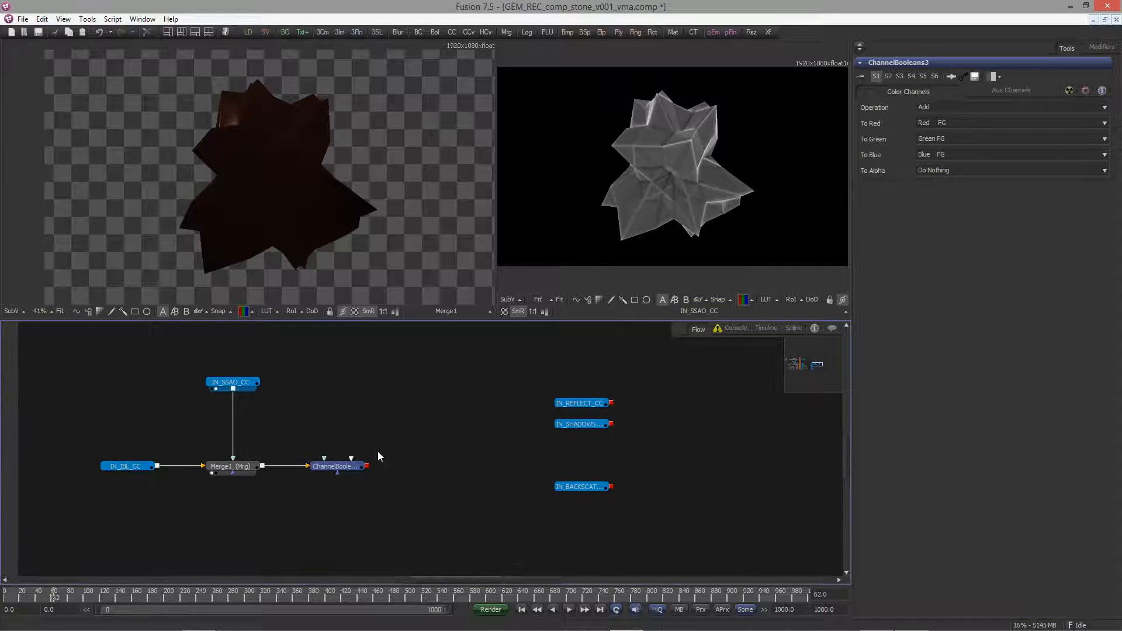
key(ctrl+v)
drag(390, 428, 399, 467)
drag(398, 466, 434, 467)
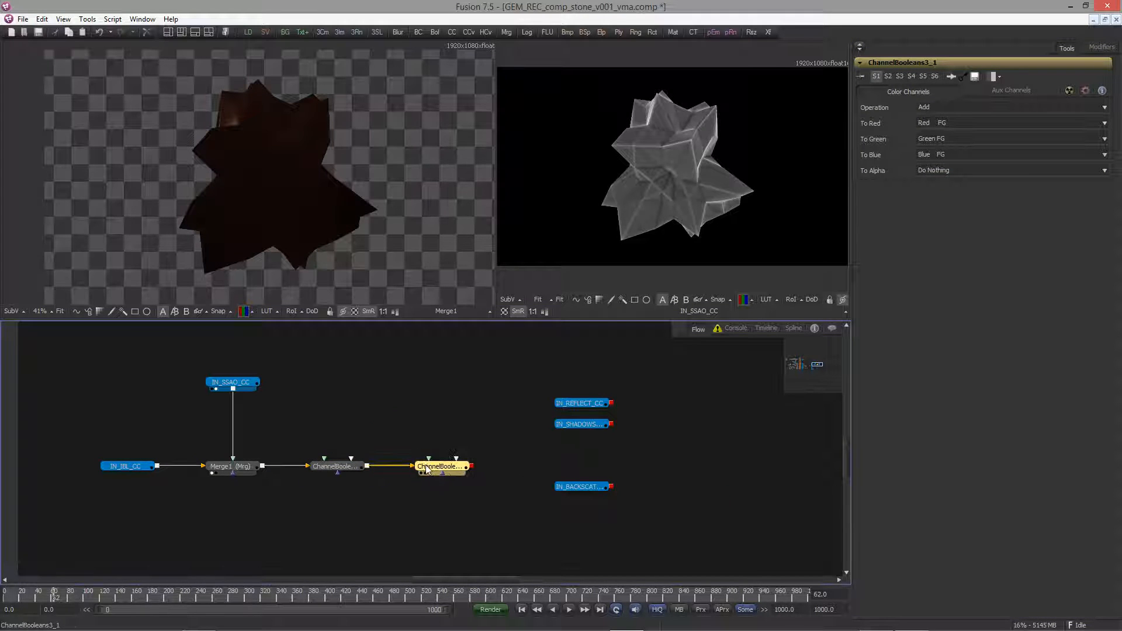
Move the remaining input nodes further aside and extend the chain with two more Channel Booleans copies
middle_drag(446, 493, 350, 487)
drag(437, 378, 676, 491)
click(354, 462)
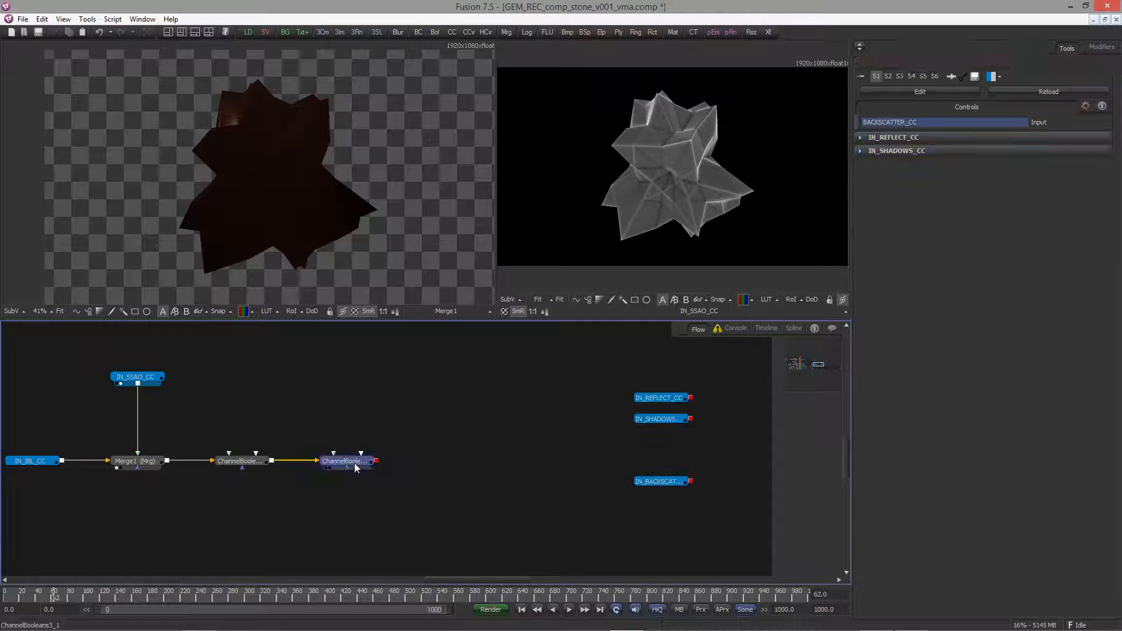
key(ctrl+v)
drag(435, 462, 562, 462)
key(ctrl+v)
click(441, 421)
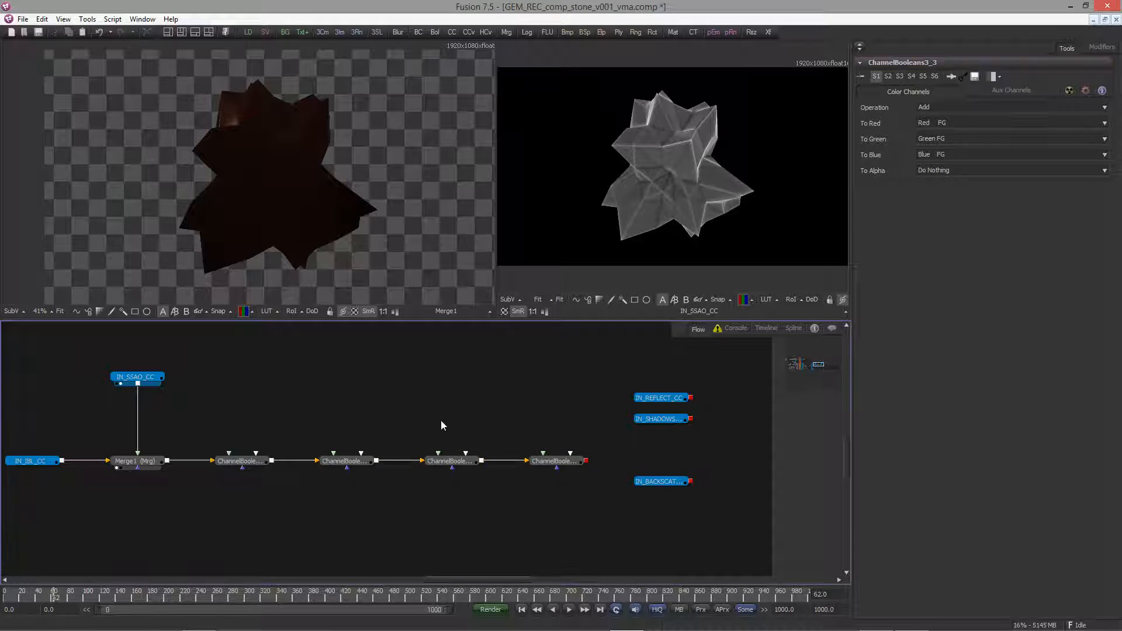
Place IN_SHADOWS_CC above the first Channel Booleans node in the chain and show it in the first viewer
middle_drag(432, 402, 476, 478)
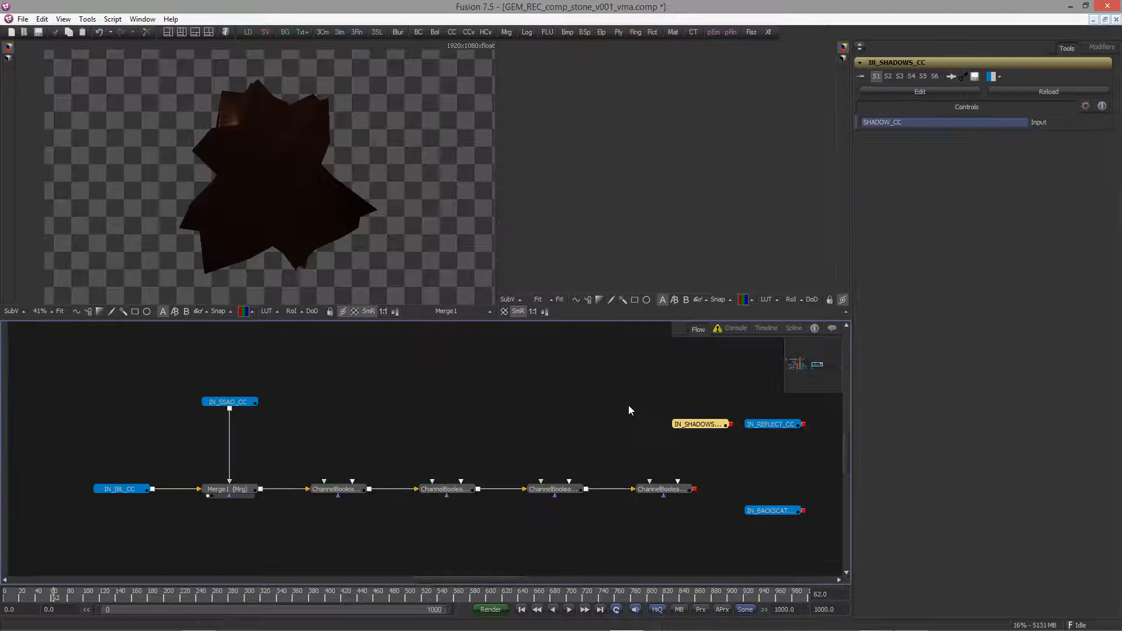
drag(684, 427, 324, 411)
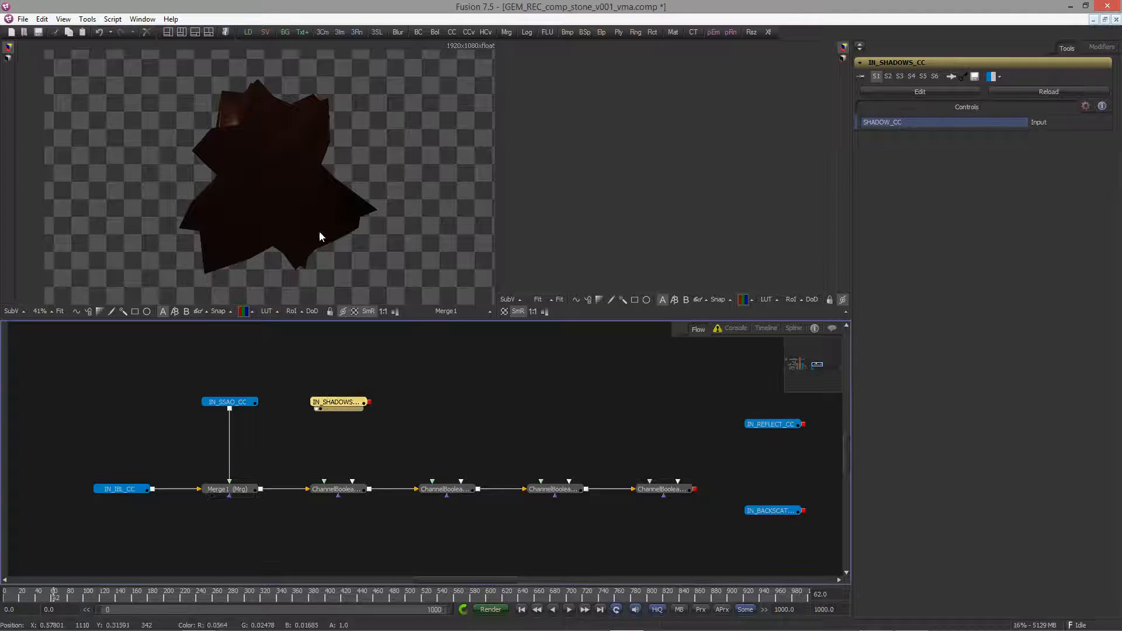
key(1)
Add a Channel Booleans node below IN_SHADOWS_CC, connect IN_SSAO_CC to it as well, and show it in the first viewer
click(329, 444)
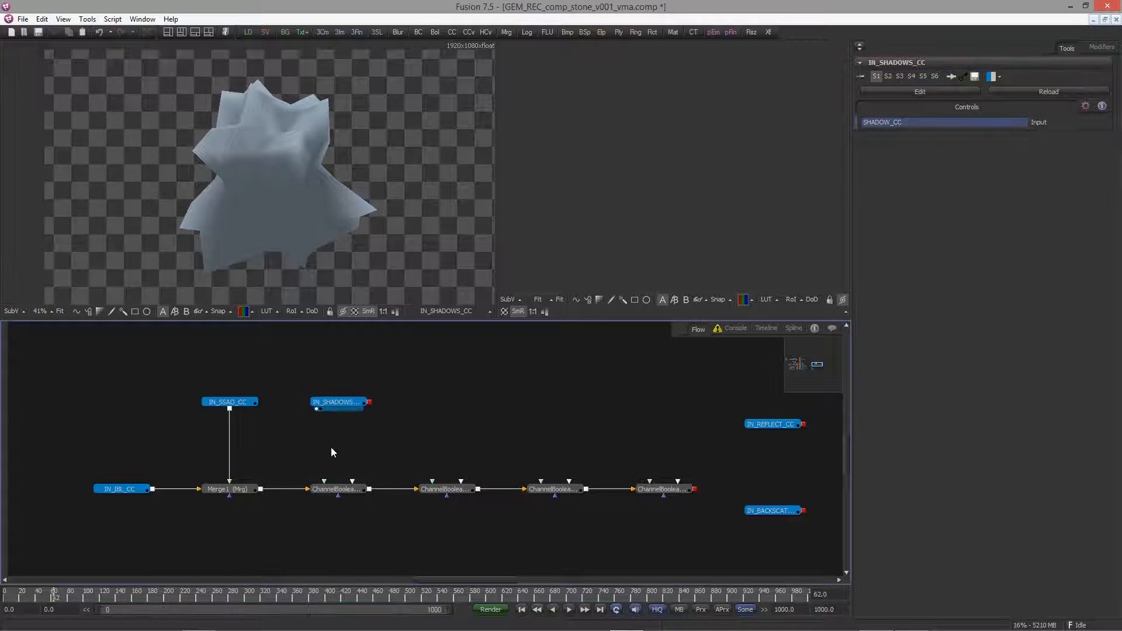
key(ctrl+space)
text(bo)
key(Return)
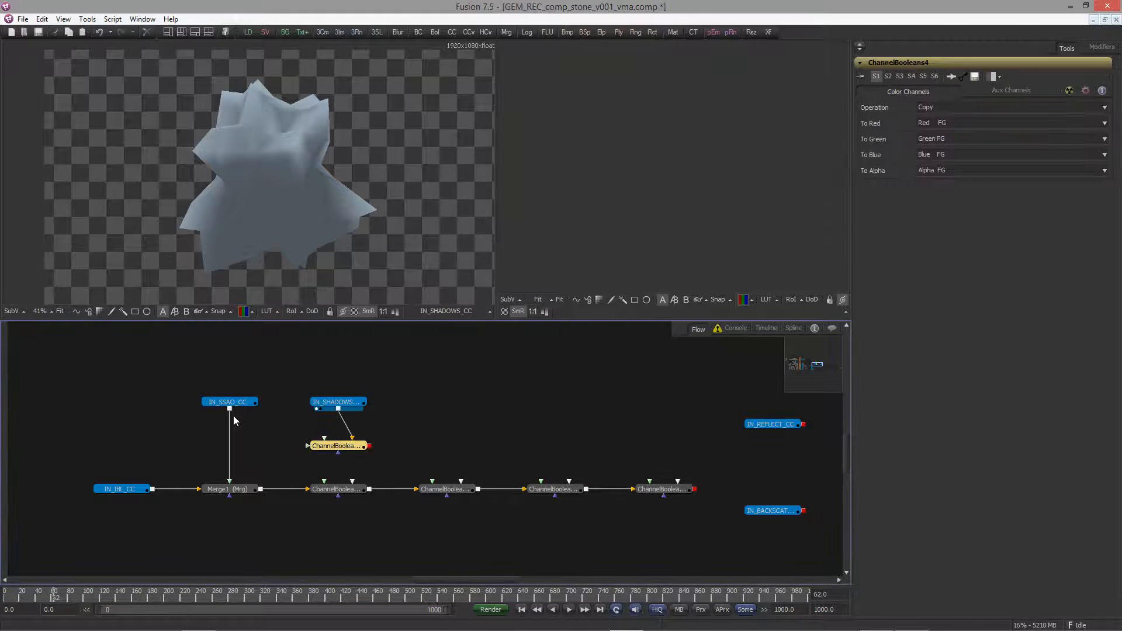
drag(230, 409, 329, 447)
key(1)
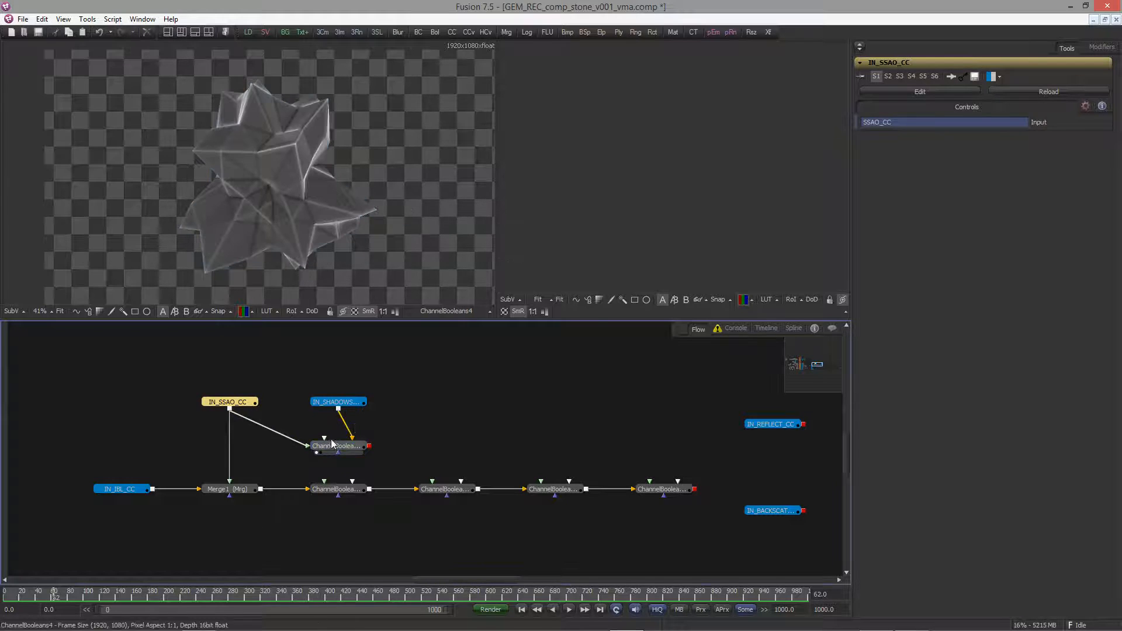
Set ChannelBooleans4 to Multiply with To Alpha on Do Nothing, and show IN_SHADOWS_CC in the second viewer
click(333, 446)
click(934, 107)
click(935, 164)
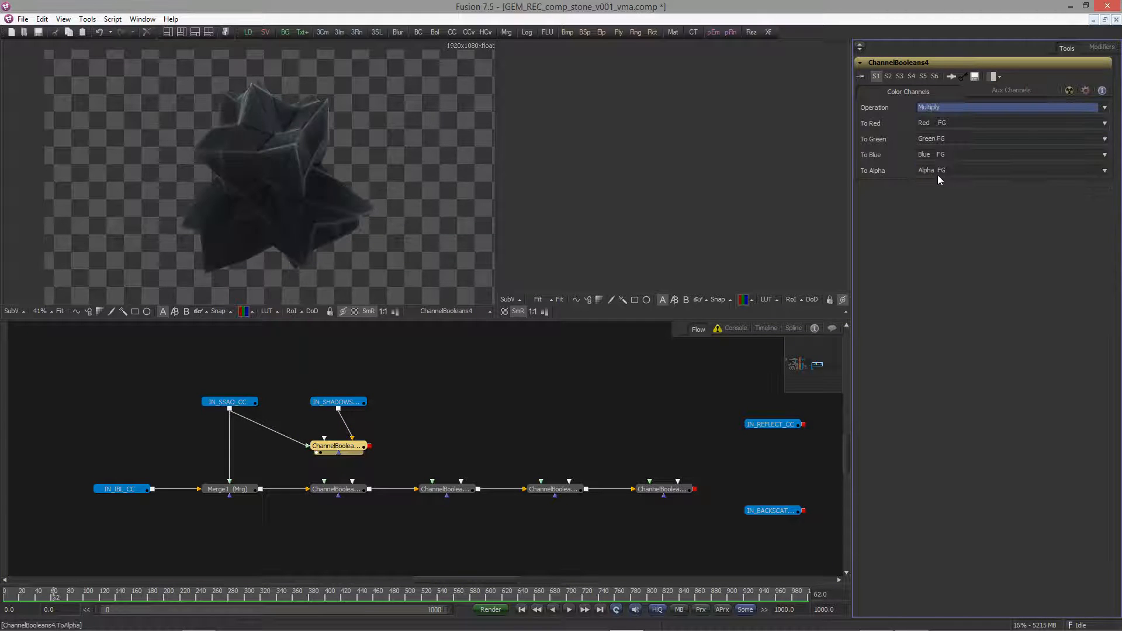
click(938, 171)
click(941, 180)
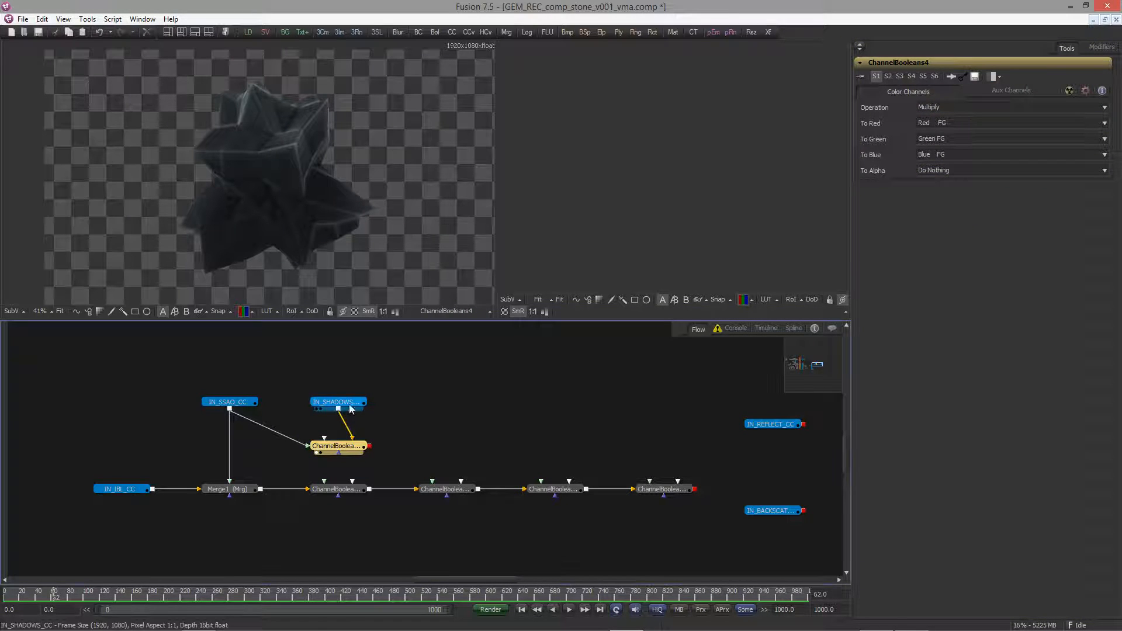
drag(336, 402, 643, 175)
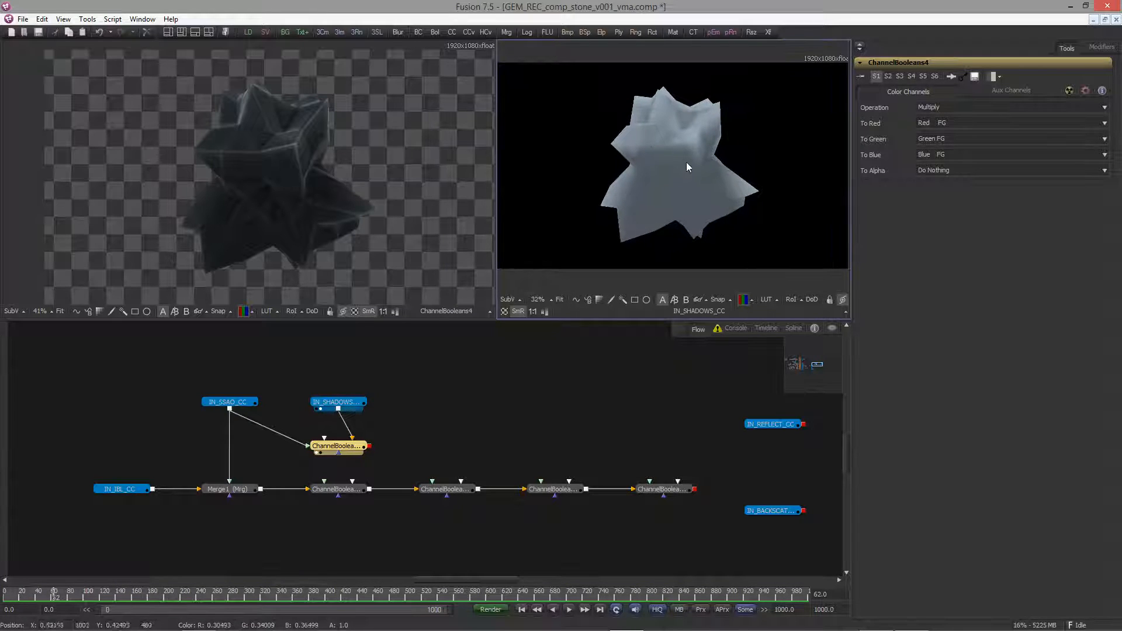
click(357, 447)
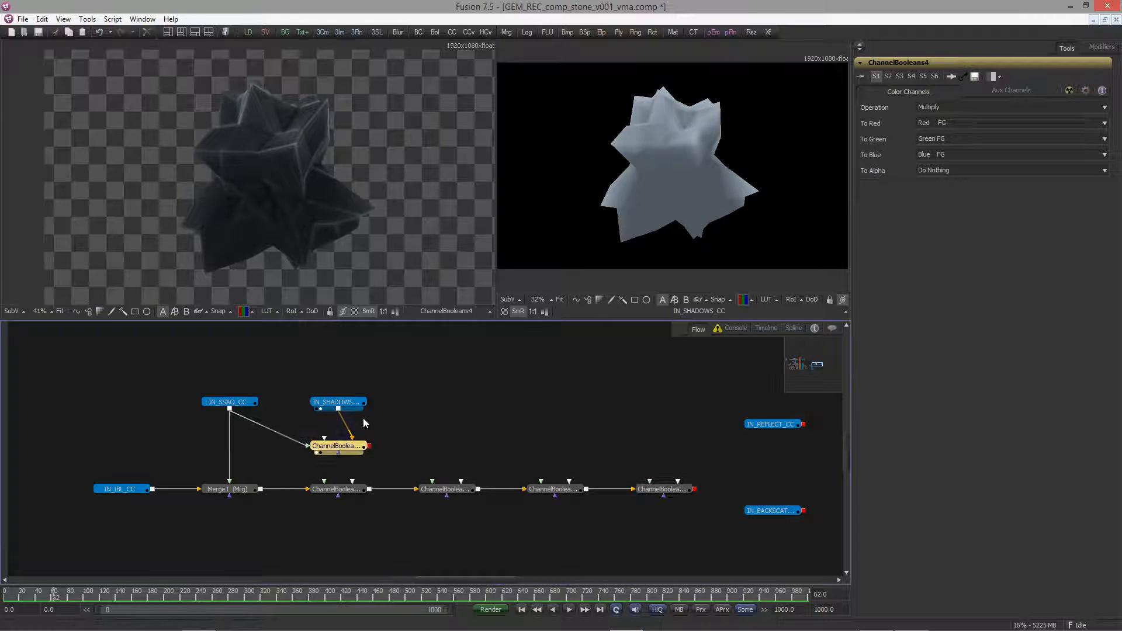
Set the shadow density of SpotLight1 in the shadows render branch to 0.75
middle_drag(161, 391, 469, 400)
ctrl+scroll(469, 399, up, 1)
middle_drag(140, 439, 623, 421)
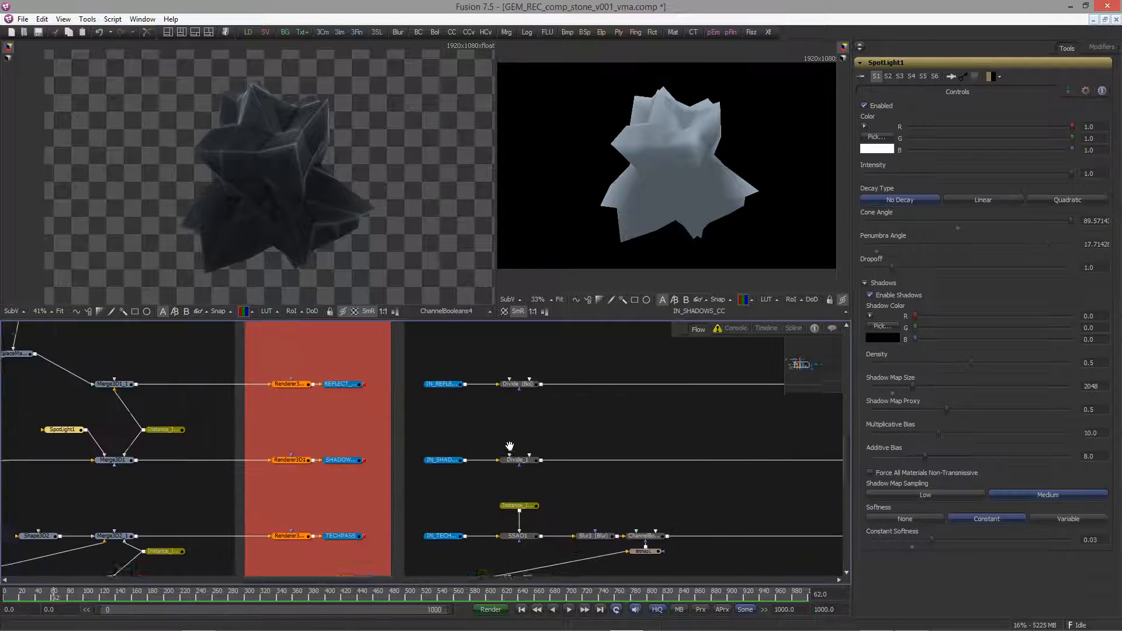
middle_drag(508, 446, 553, 442)
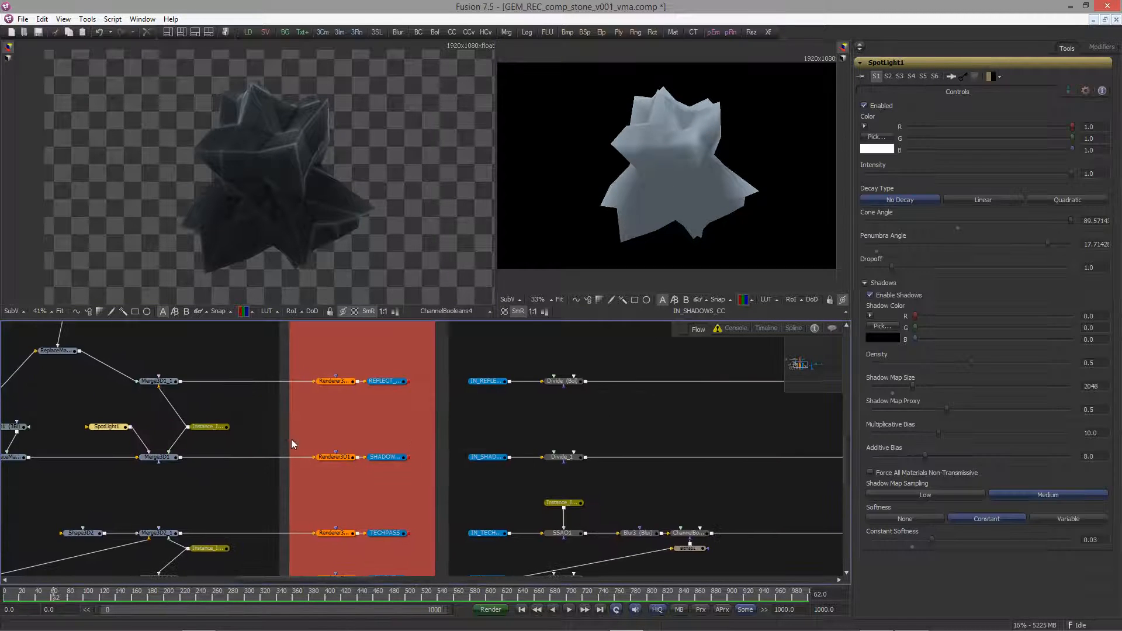
middle_drag(247, 419, 493, 417)
ctrl+scroll(493, 413, up, 3)
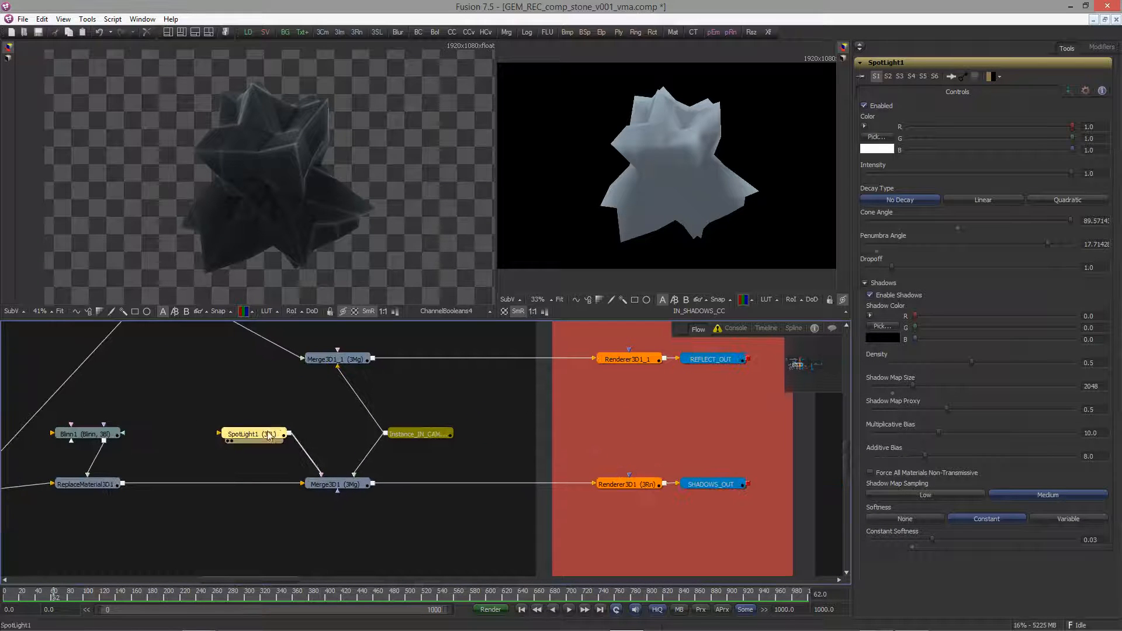
click(247, 436)
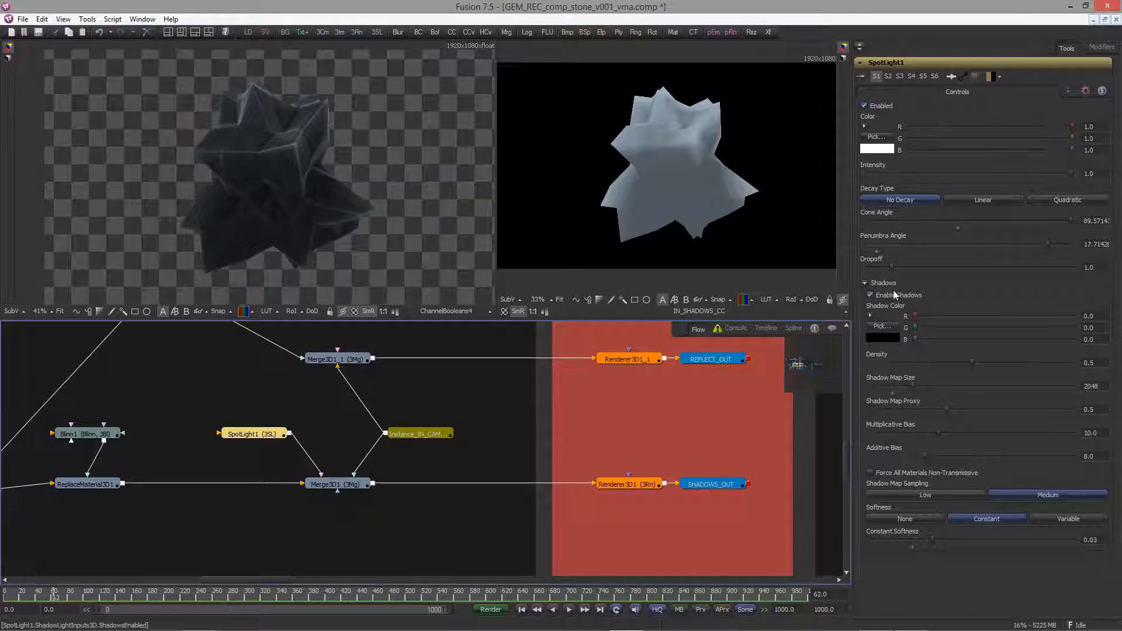
click(1097, 364)
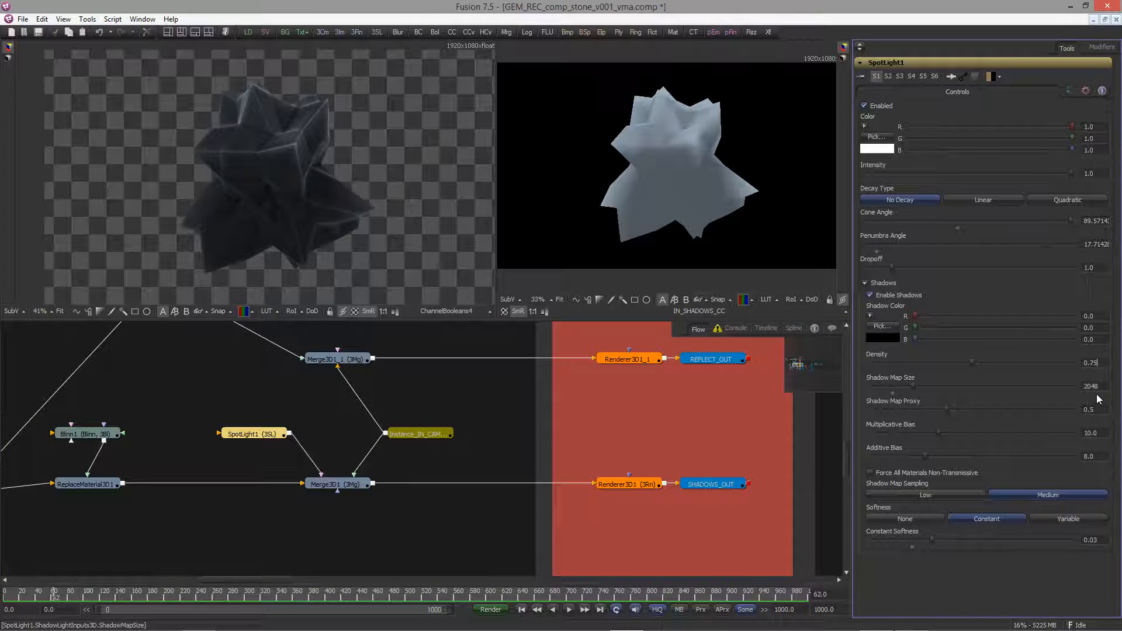
key(Tab)
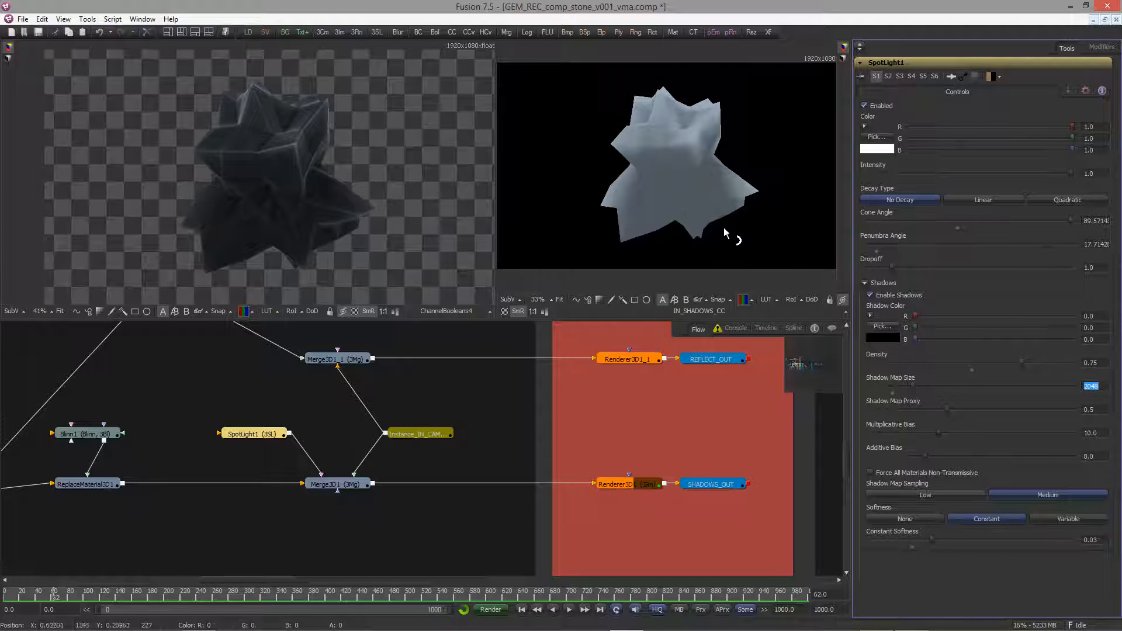
Connect ChannelBooleans4 to ChannelBooleans3 as its foreground and show ChannelBooleans3 in the first viewer
ctrl+scroll(657, 423, down, 7)
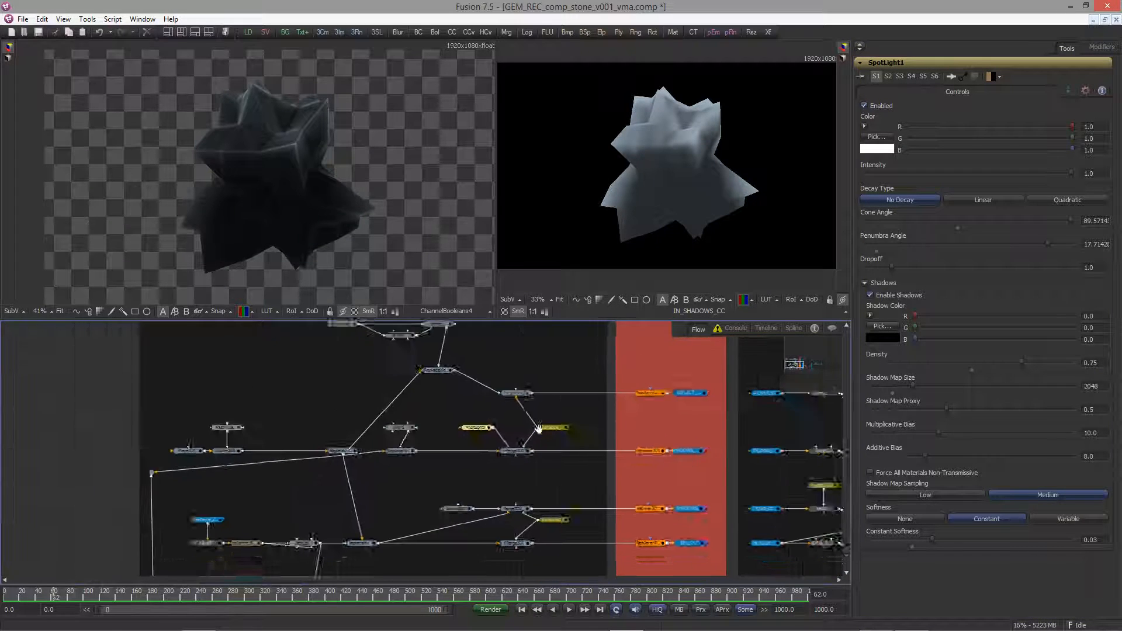
middle_drag(661, 425, 105, 430)
ctrl+scroll(649, 424, up, 2)
middle_drag(682, 423, 181, 433)
ctrl+scroll(547, 453, up, 4)
ctrl+scroll(547, 454, up, 5)
middle_drag(462, 429, 650, 462)
middle_drag(544, 437, 584, 441)
ctrl+scroll(584, 442, down, 1)
drag(534, 441, 483, 505)
click(483, 505)
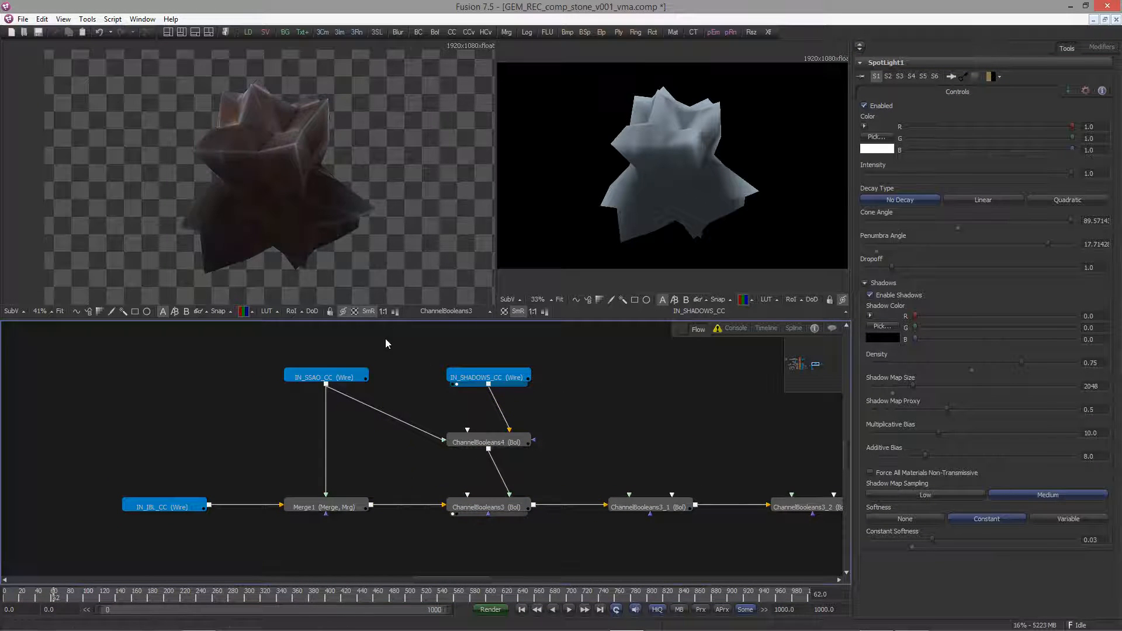
Place IN_BACKSCATTER_CC above the second Channel Booleans node in the main chain
click(618, 434)
middle_drag(618, 433, 289, 462)
ctrl+scroll(438, 450, down, 2)
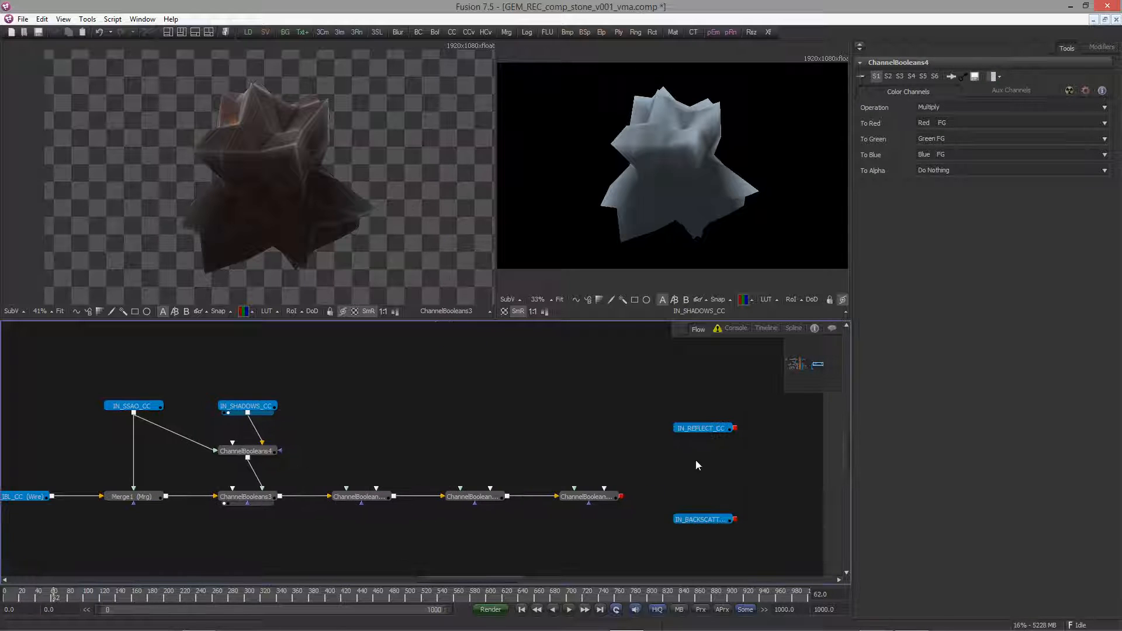
drag(679, 518, 337, 405)
middle_drag(381, 427, 477, 422)
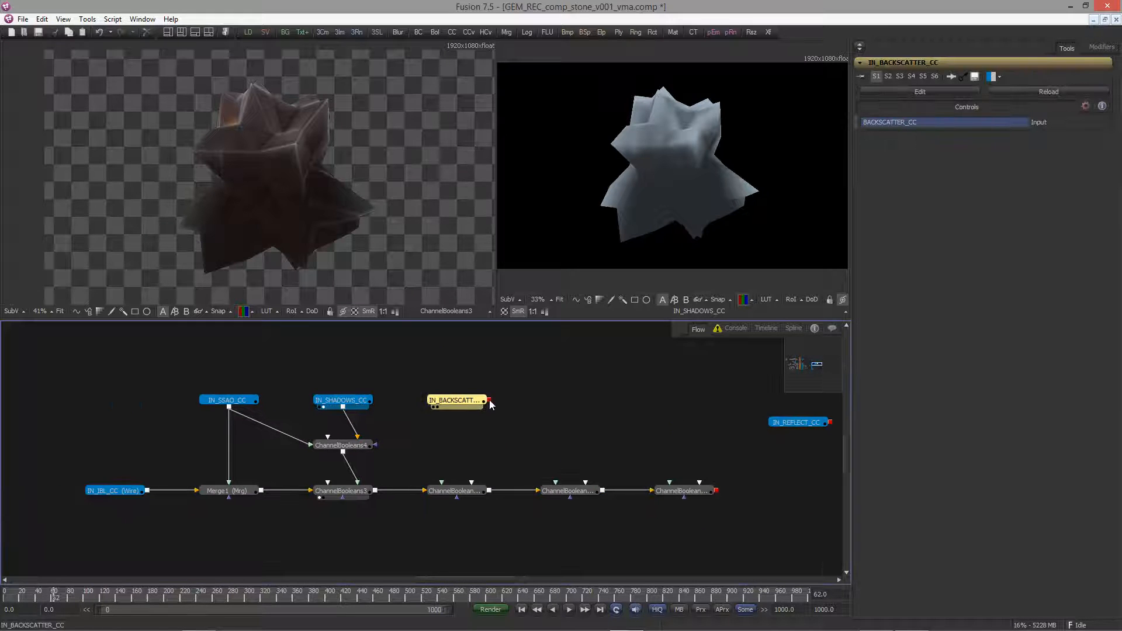
Connect IN_BACKSCATTER_CC to ChannelBooleans3_1, view the result in the first viewer, and insert a Brightness Contrast between the two
drag(489, 400, 456, 505)
key(1)
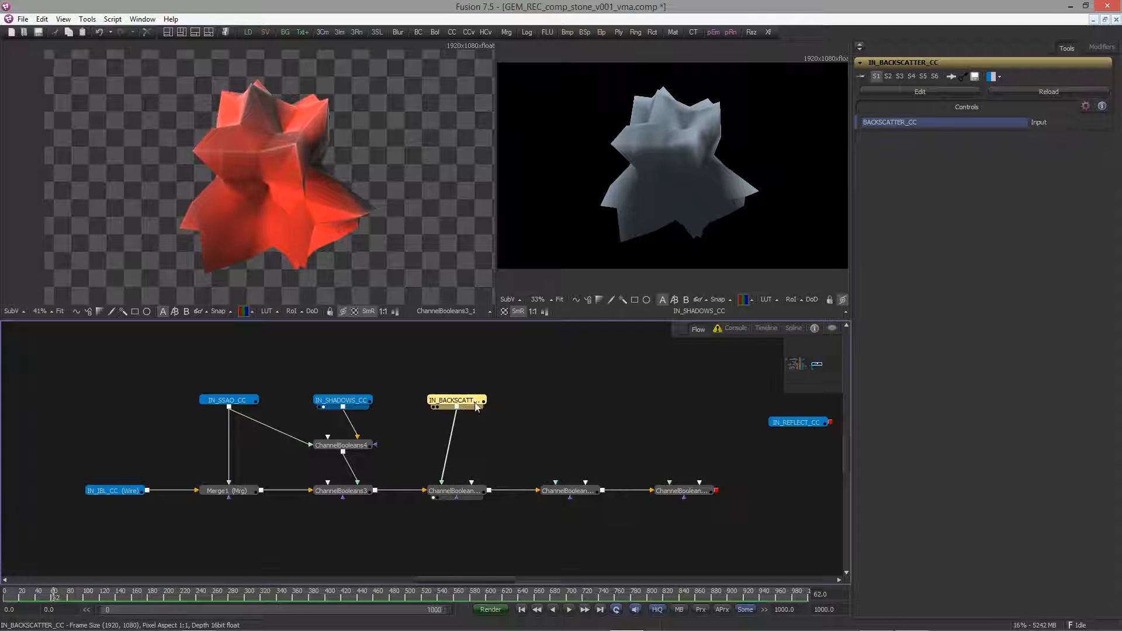
key(ctrl+space)
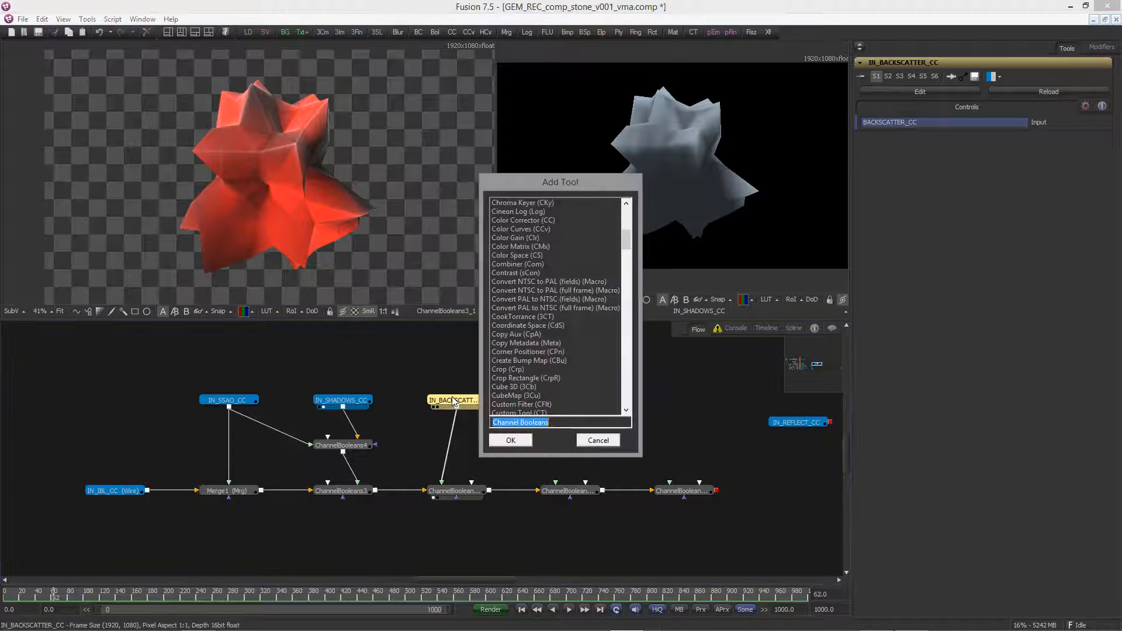
text(bc)
key(Return)
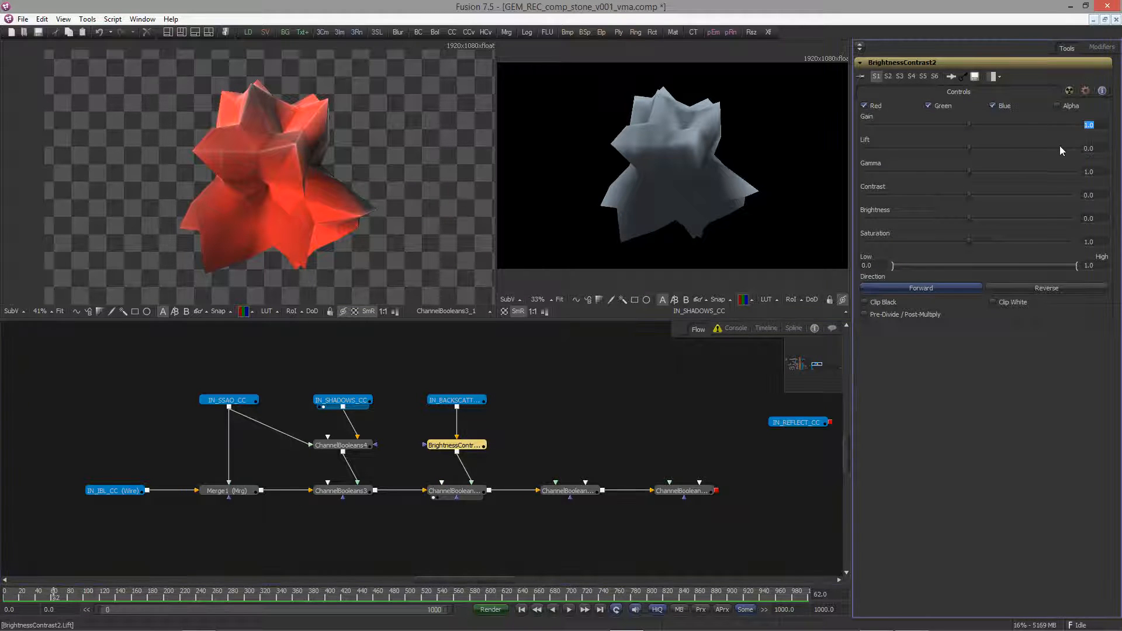
Set the backscatter Brightness Contrast's Gain to 0.3 and enable Clip White
text(0.3)
key(Tab)
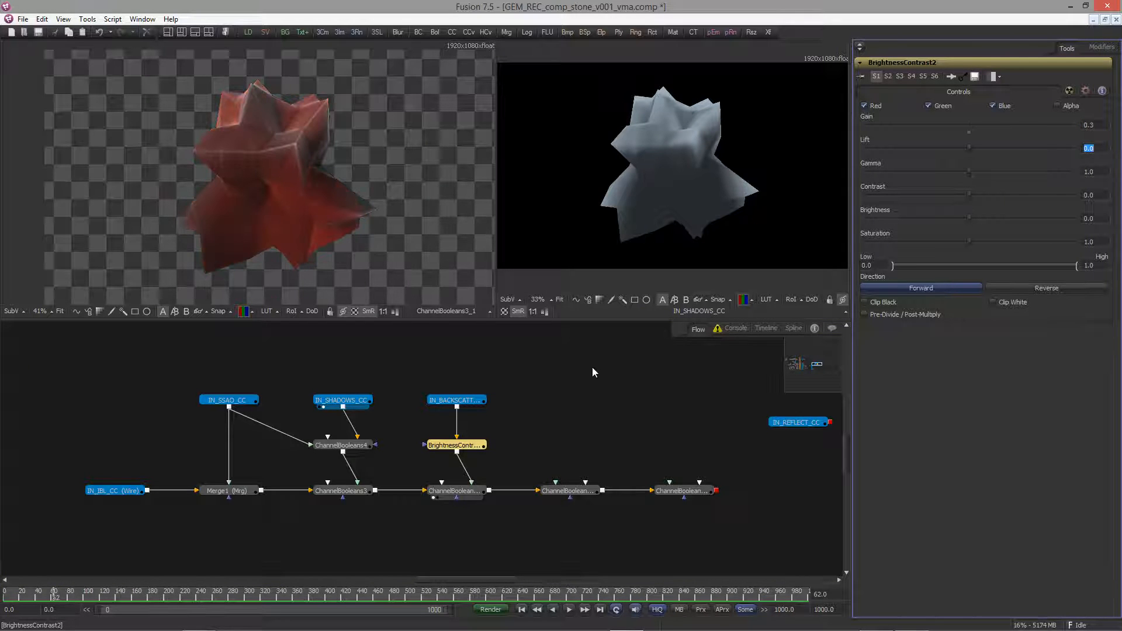
click(993, 302)
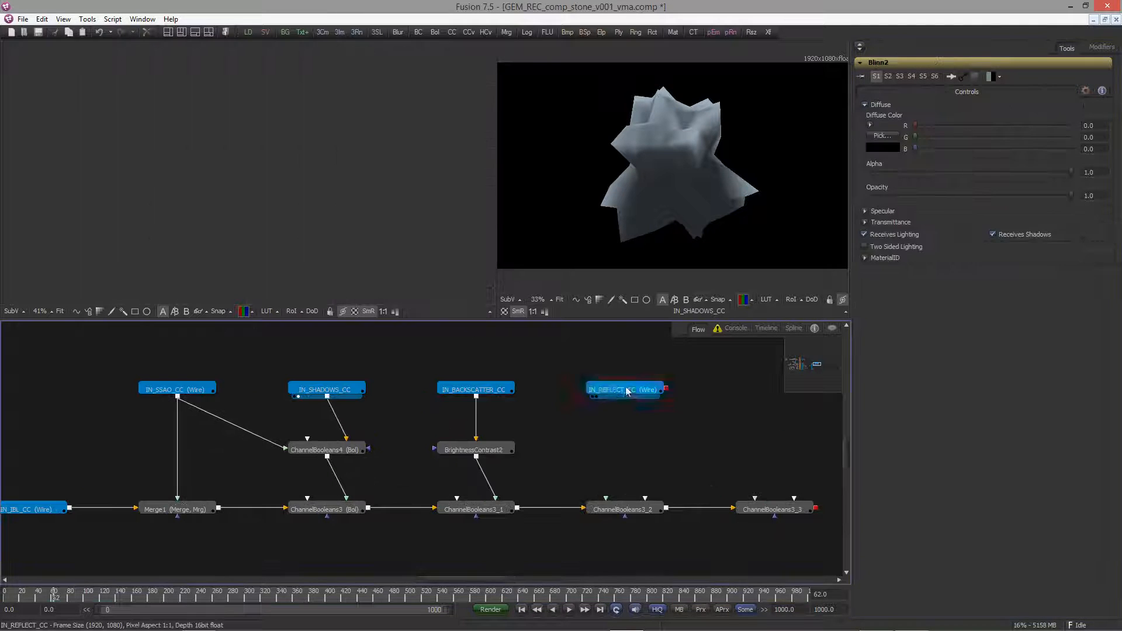
View the IN_REFLECT_CC pass in the first viewer and connect it to ChannelBooleans3_2
click(612, 390)
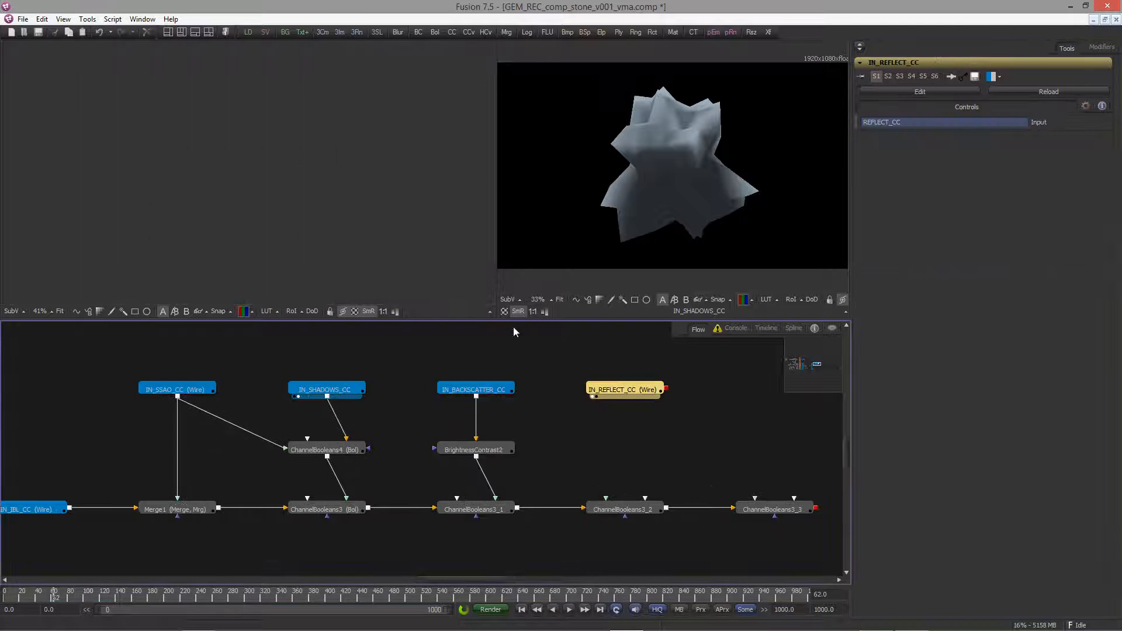
key(1)
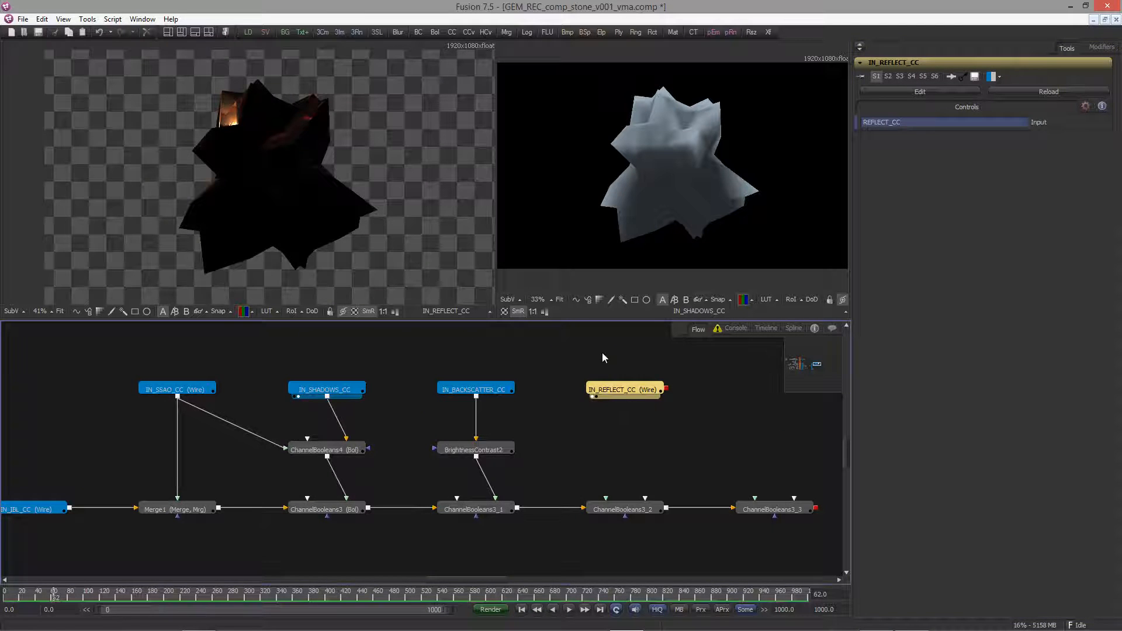
click(641, 418)
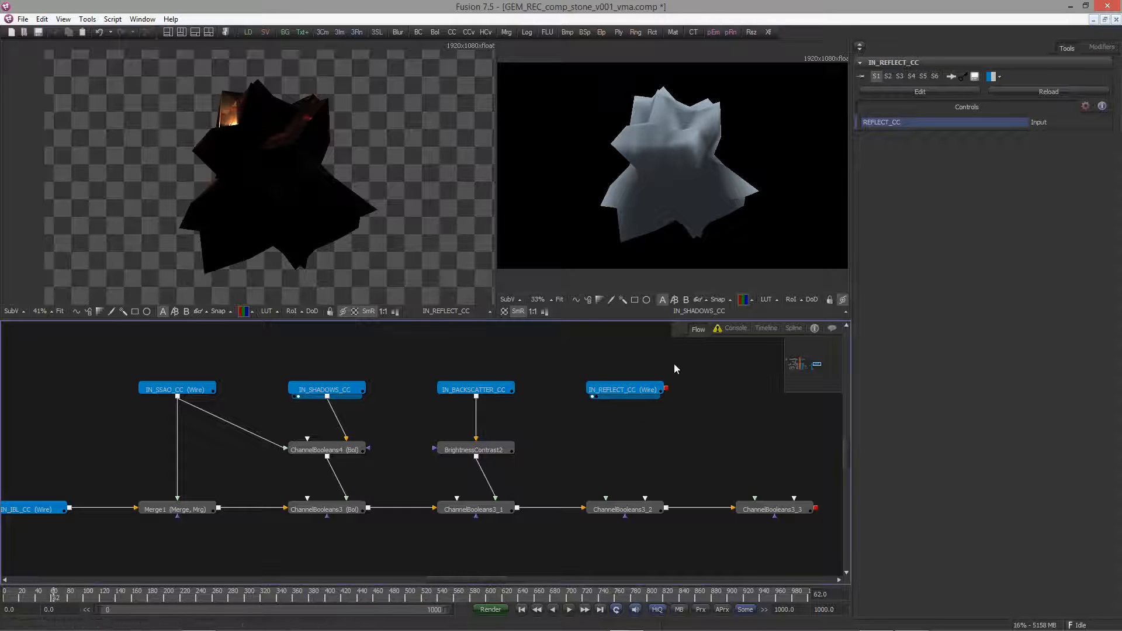
drag(666, 389, 626, 509)
click(633, 506)
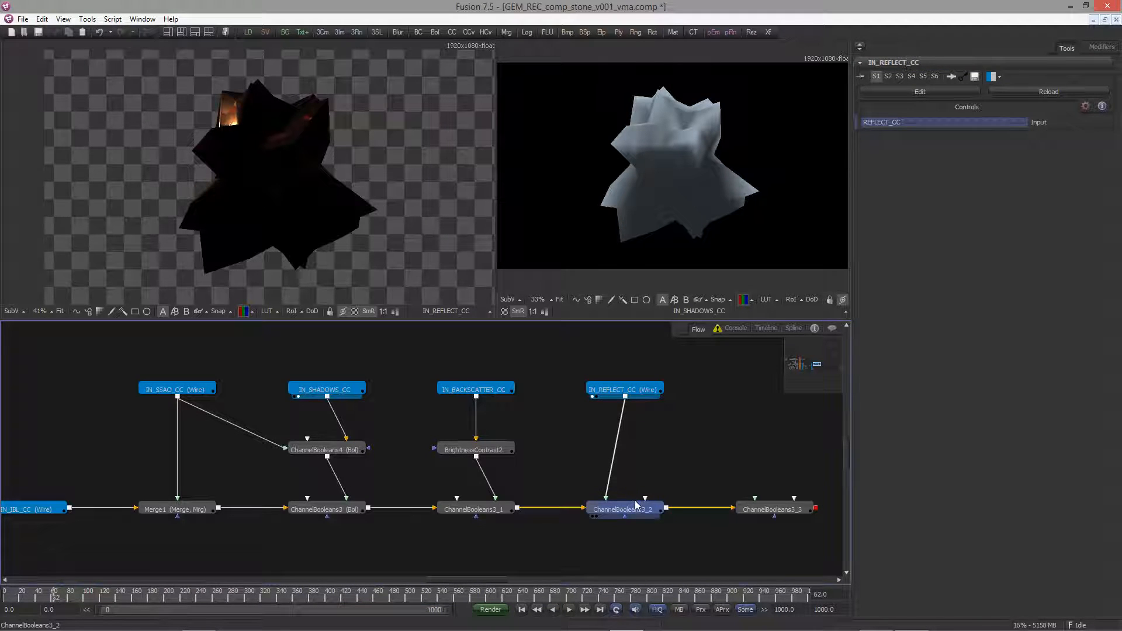
Set the diffuse Opacity of the Blinn2 material feeding the Reflect1 shader to 0
middle_drag(347, 404, 818, 383)
middle_drag(105, 404, 683, 418)
middle_drag(184, 409, 677, 421)
middle_drag(205, 430, 490, 437)
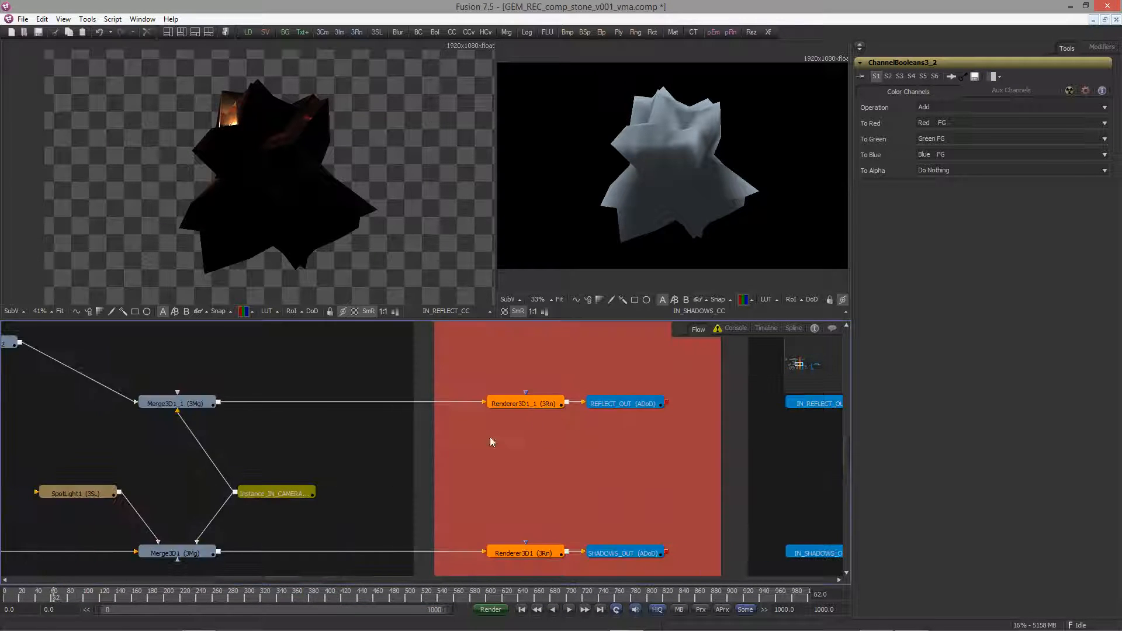
middle_drag(235, 392, 549, 409)
middle_drag(422, 436, 447, 465)
middle_drag(310, 371, 431, 423)
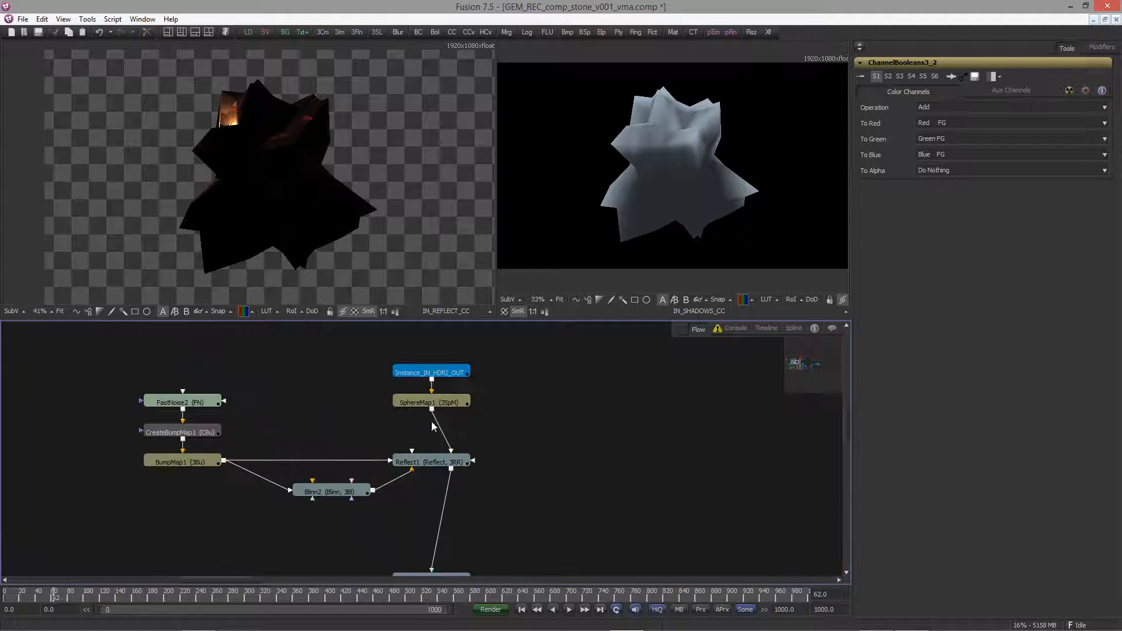
click(354, 492)
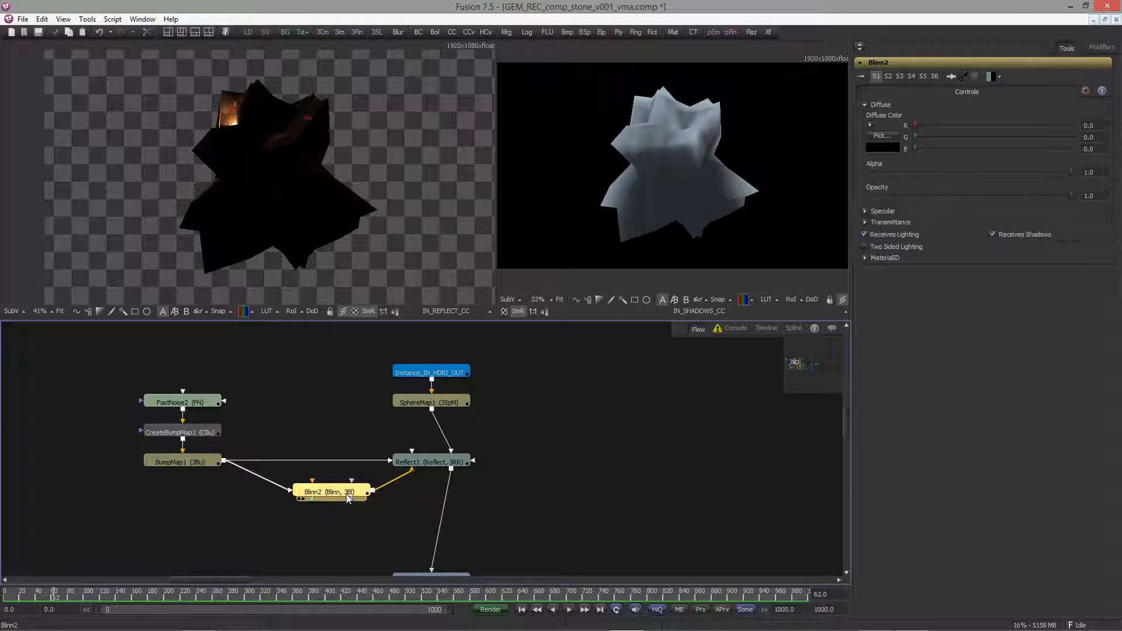
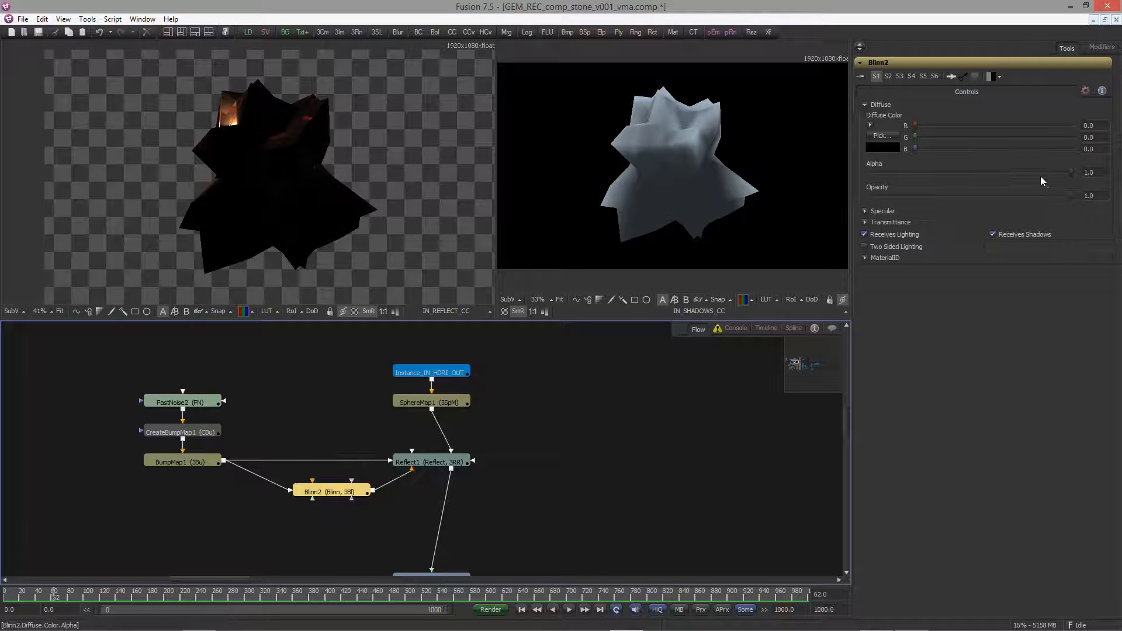
drag(1072, 195, 816, 190)
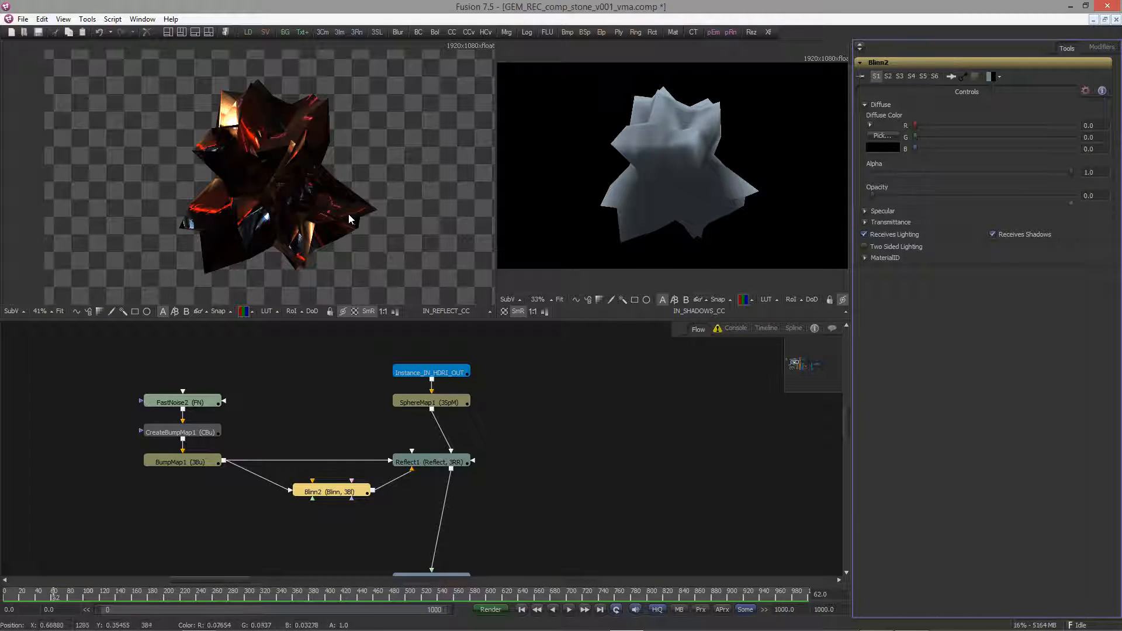
Rename the last Channel Booleans node of the compositing chain to Lightwrap
ctrl+scroll(640, 473, down, 3)
middle_drag(506, 477, 118, 452)
middle_drag(557, 450, 222, 418)
ctrl+scroll(503, 454, down, 1)
ctrl+scroll(547, 427, down, 2)
middle_drag(538, 410, 444, 401)
ctrl+scroll(549, 407, up, 2)
ctrl+scroll(449, 455, up, 2)
middle_drag(449, 454, 540, 427)
ctrl+scroll(499, 399, up, 1)
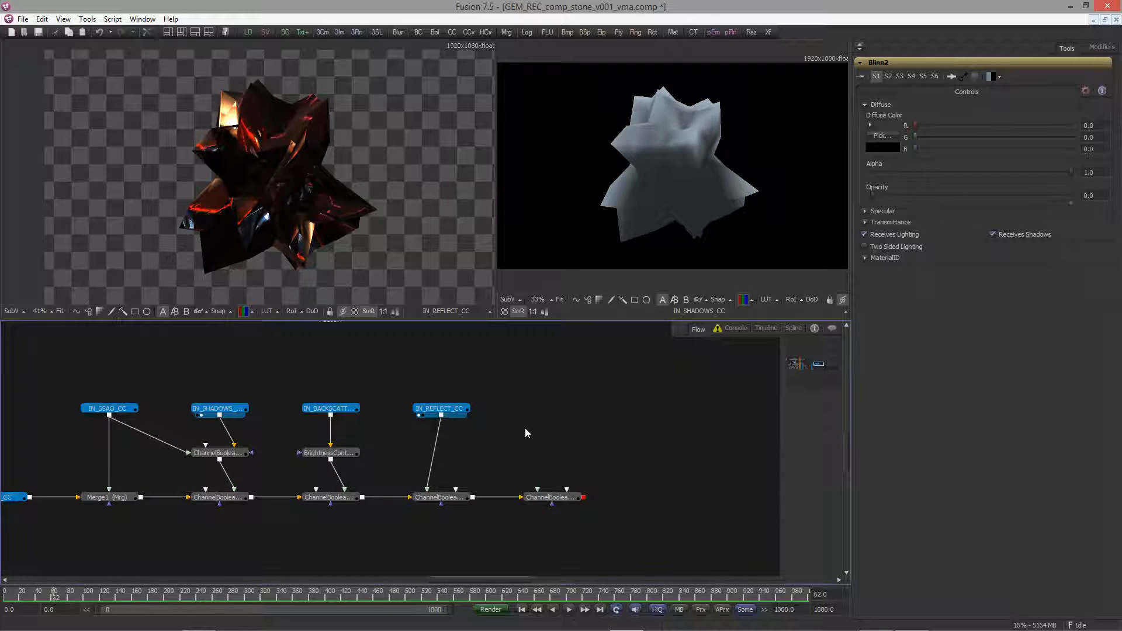
click(549, 498)
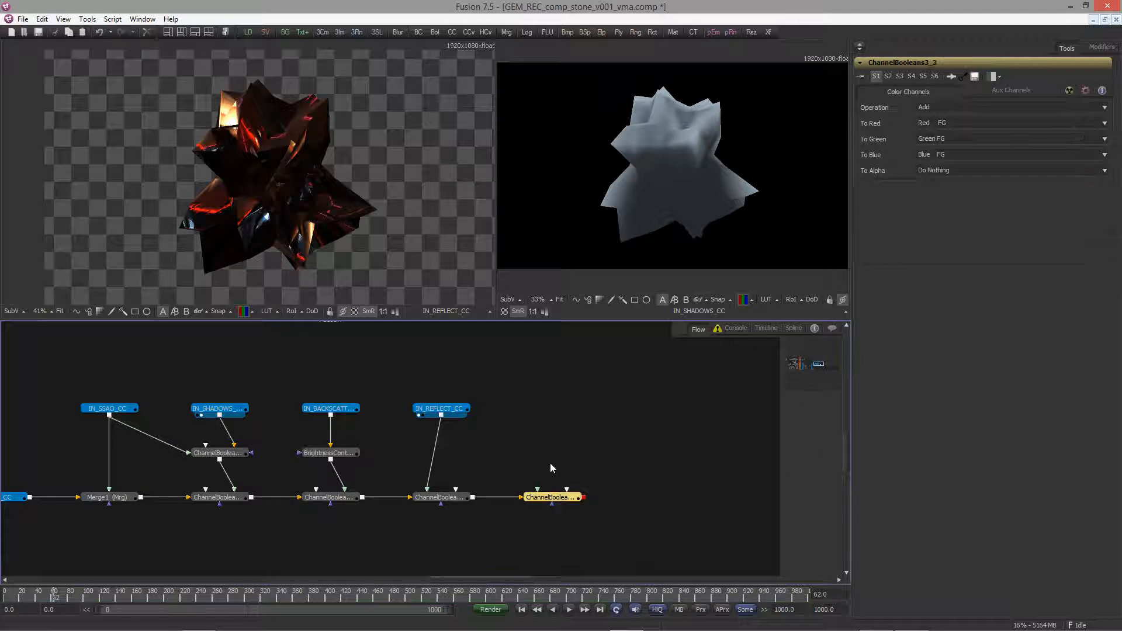
key(F2)
text(Lightwrap)
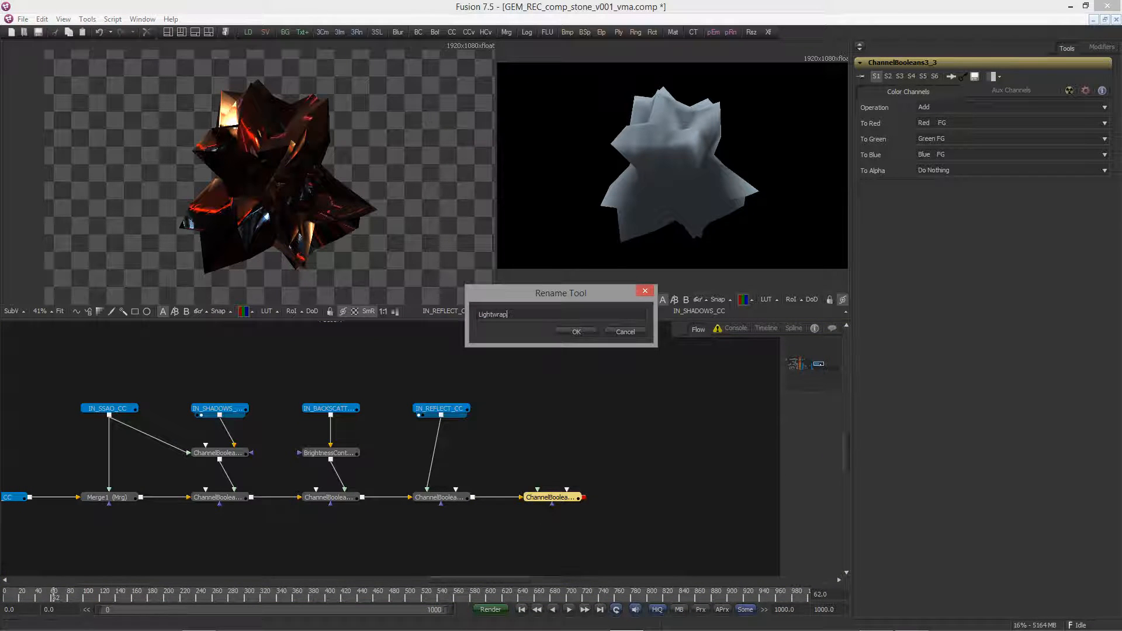
key(Return)
Add a Channel Booleans node after Lightwrap and name it Multiply
click(578, 448)
middle_drag(550, 449, 565, 423)
click(567, 472)
key(ctrl+space)
text(bol)
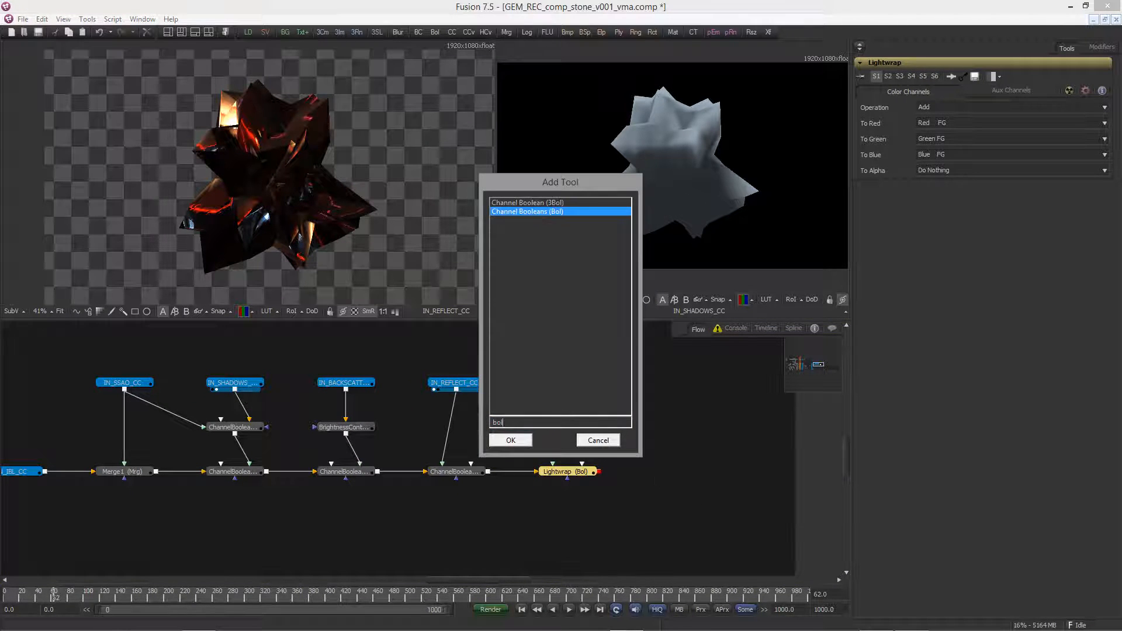
key(Return)
key(F2)
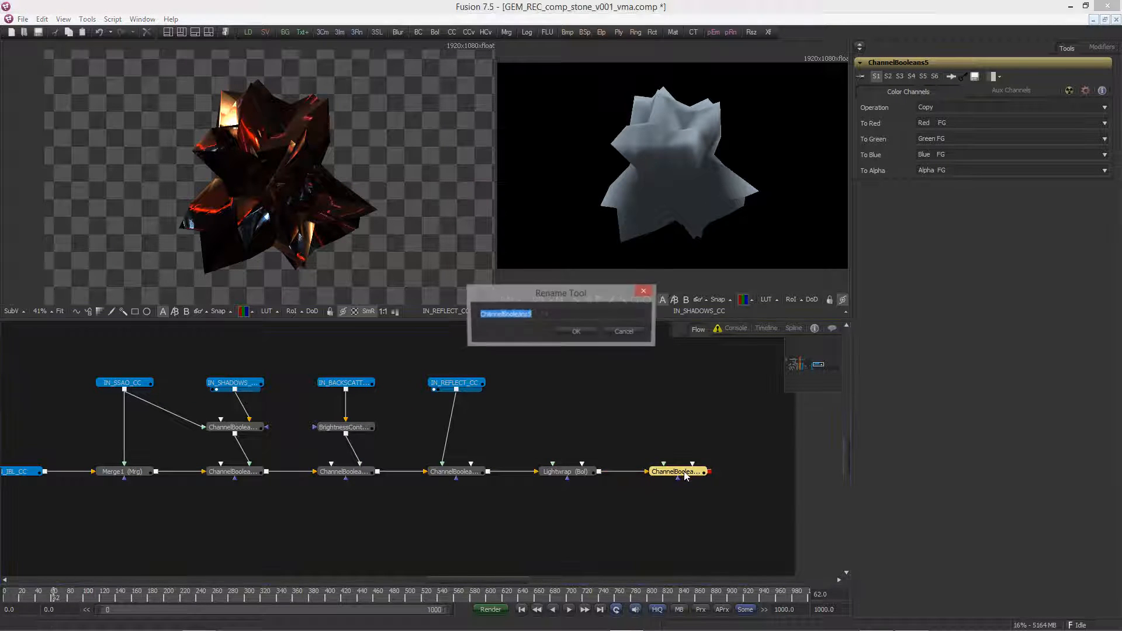
text(Multiply)
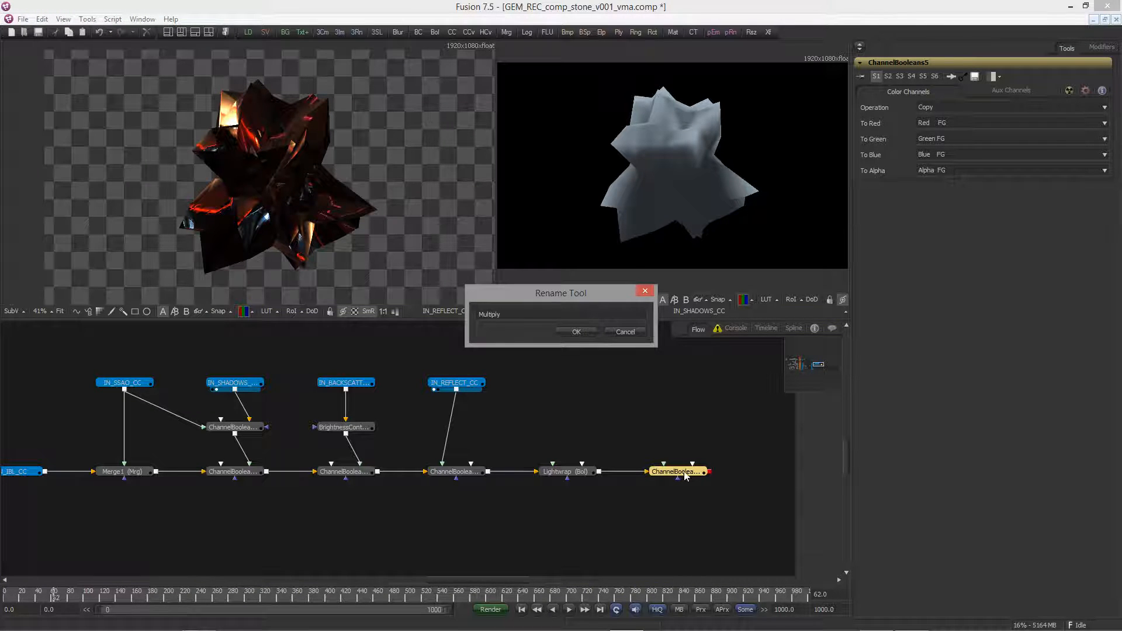
key(Return)
Add a Merge after Multiply with Multiply as its foreground input, and space out the nodes at the chain's end
key(ctrl+space)
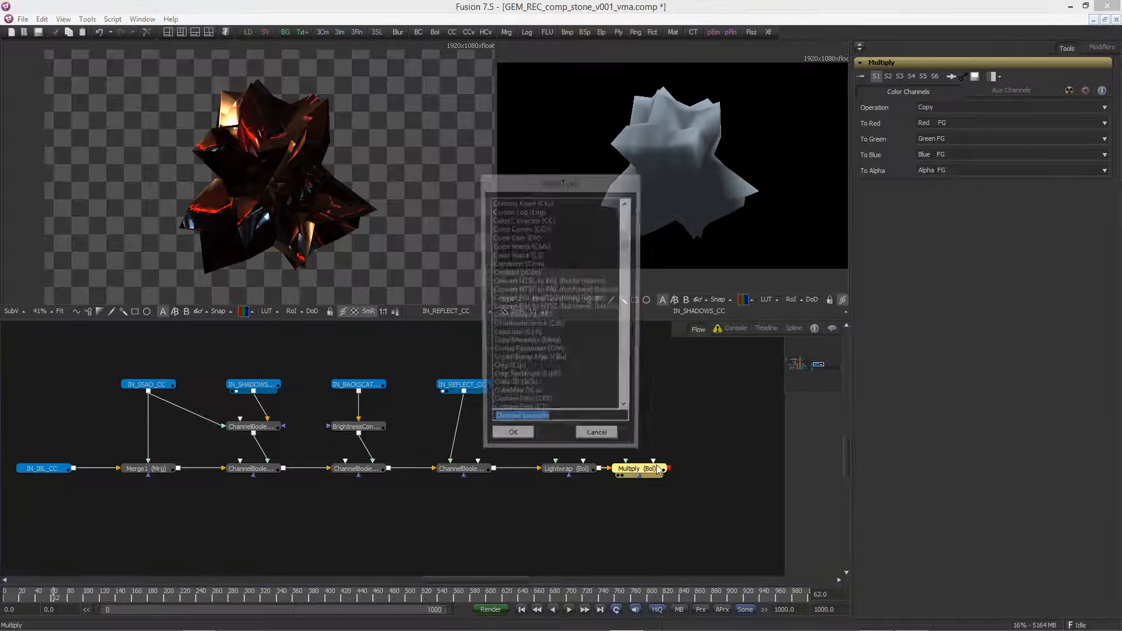
text(merge)
key(Return)
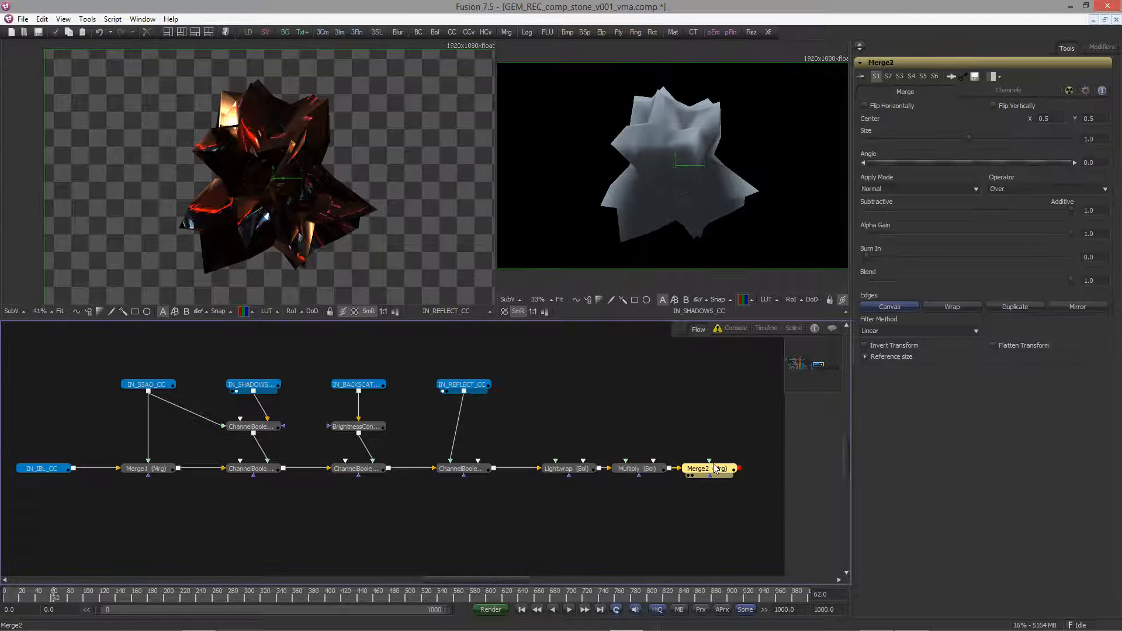
drag(714, 468, 749, 468)
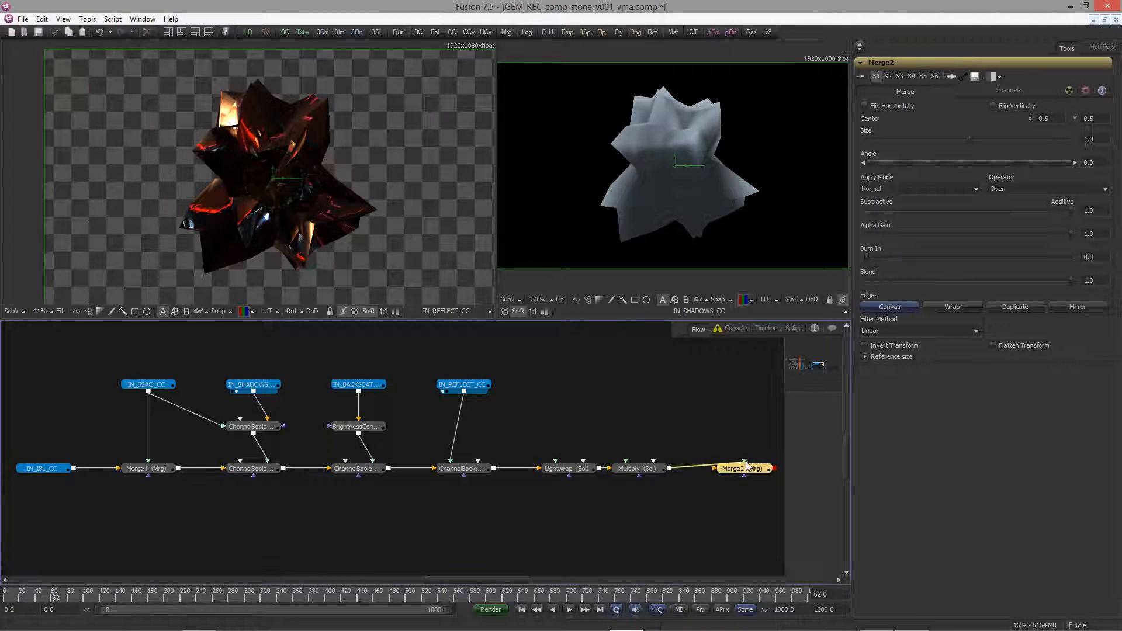
click(681, 435)
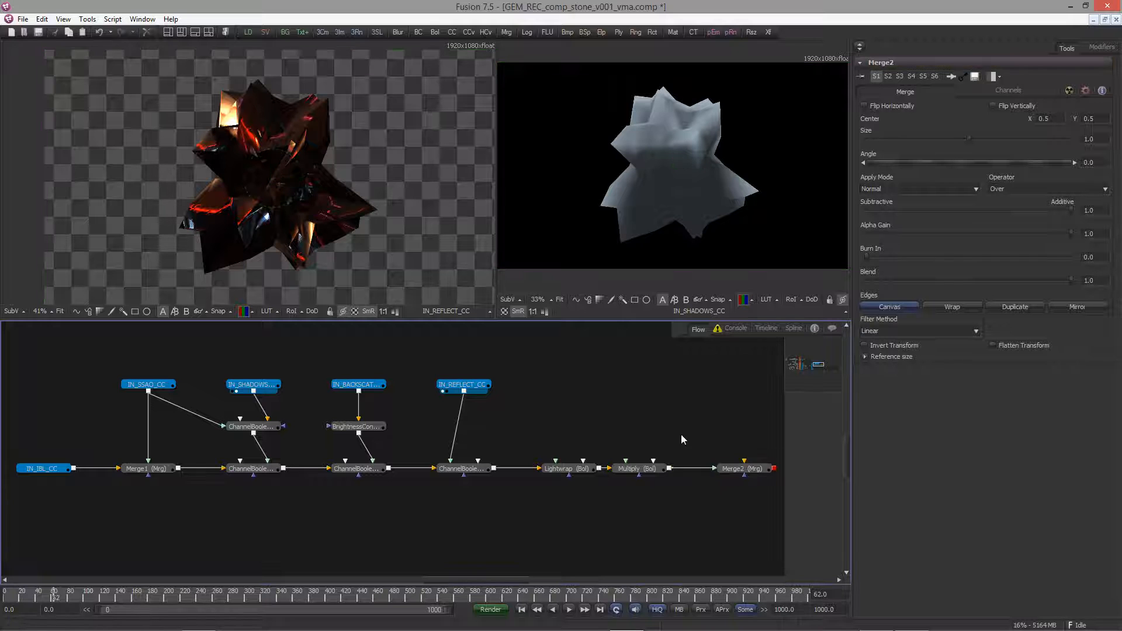
click(568, 471)
drag(622, 471, 656, 472)
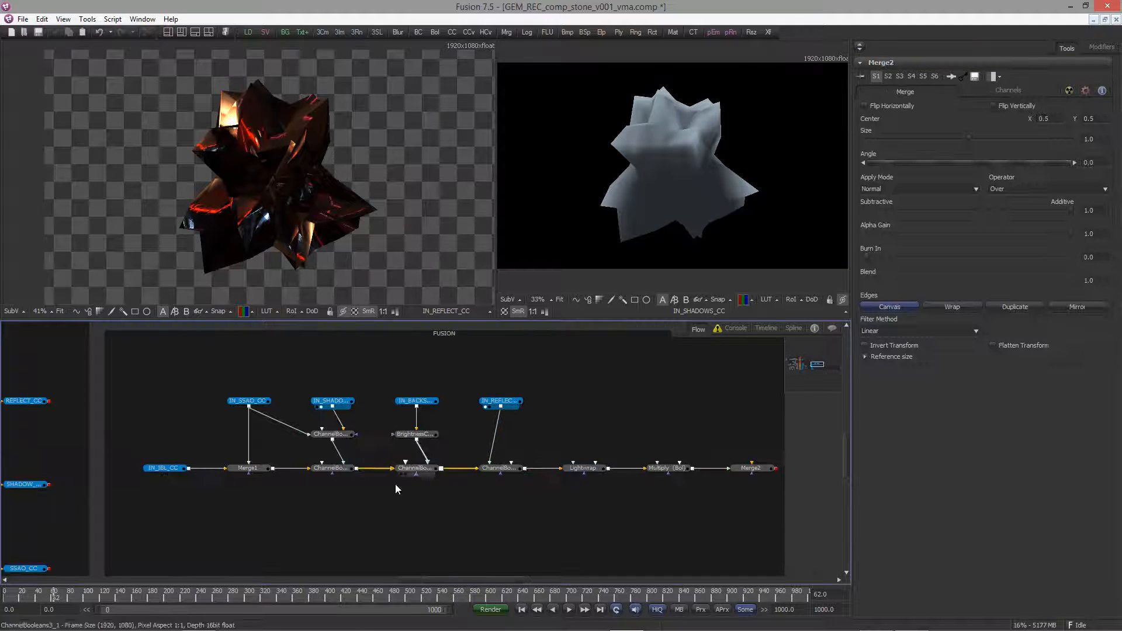
Compare the IN_BACKSCATTER_CC pass with its Brightness Contrast output in the second viewer
middle_drag(384, 505, 431, 486)
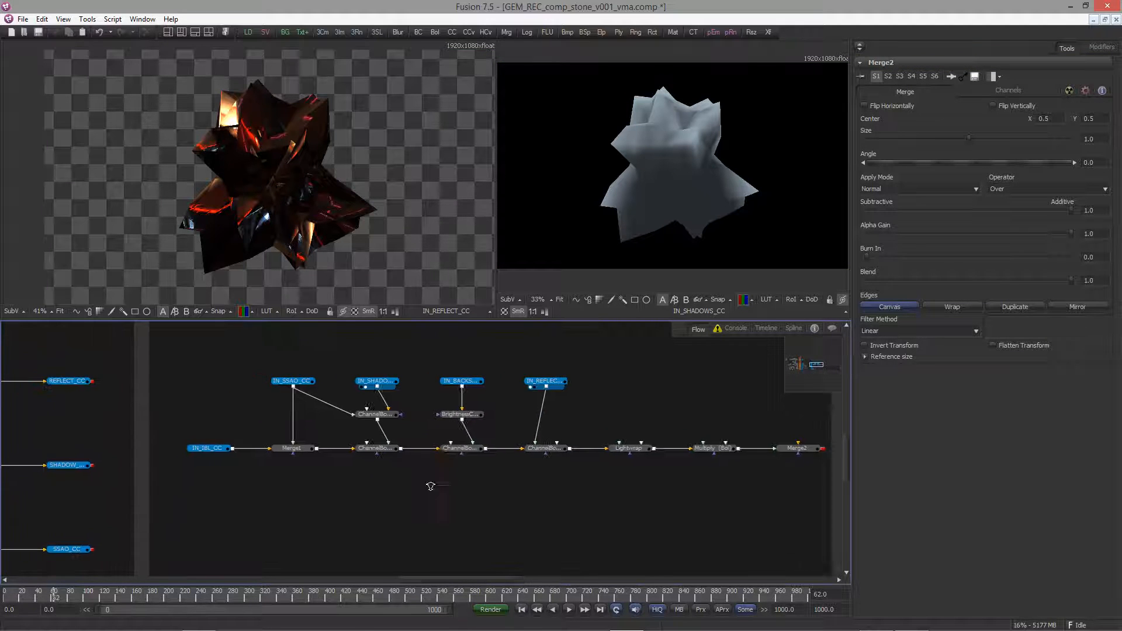
ctrl+scroll(430, 486, up, 1)
middle_drag(359, 464, 325, 479)
middle_drag(668, 466, 651, 475)
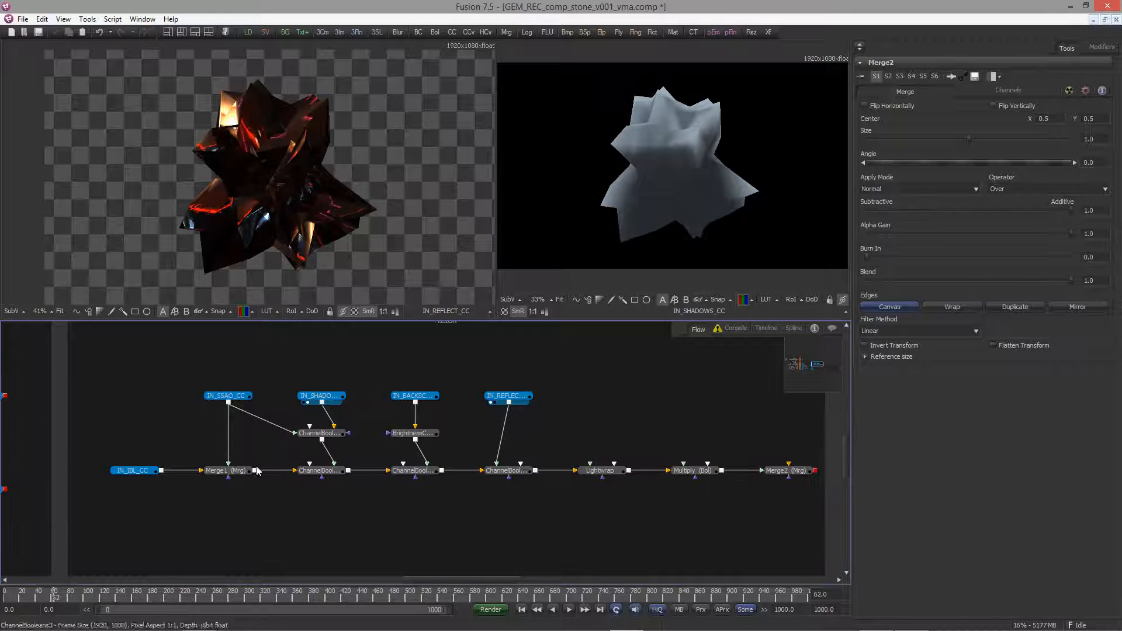
drag(412, 433, 553, 265)
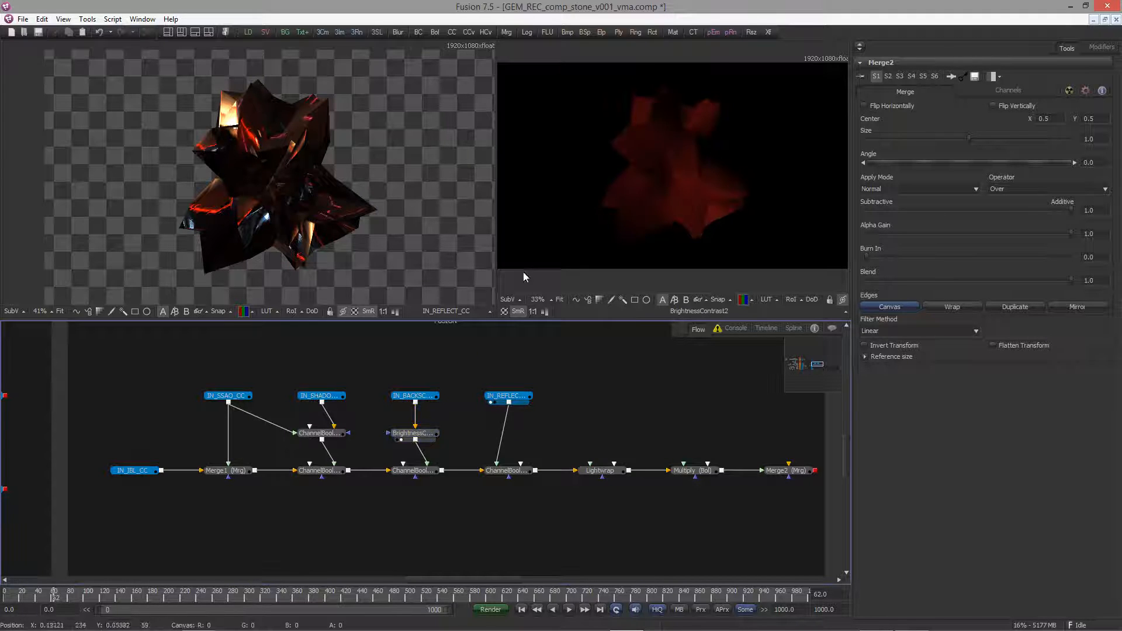
drag(415, 395, 597, 209)
click(414, 433)
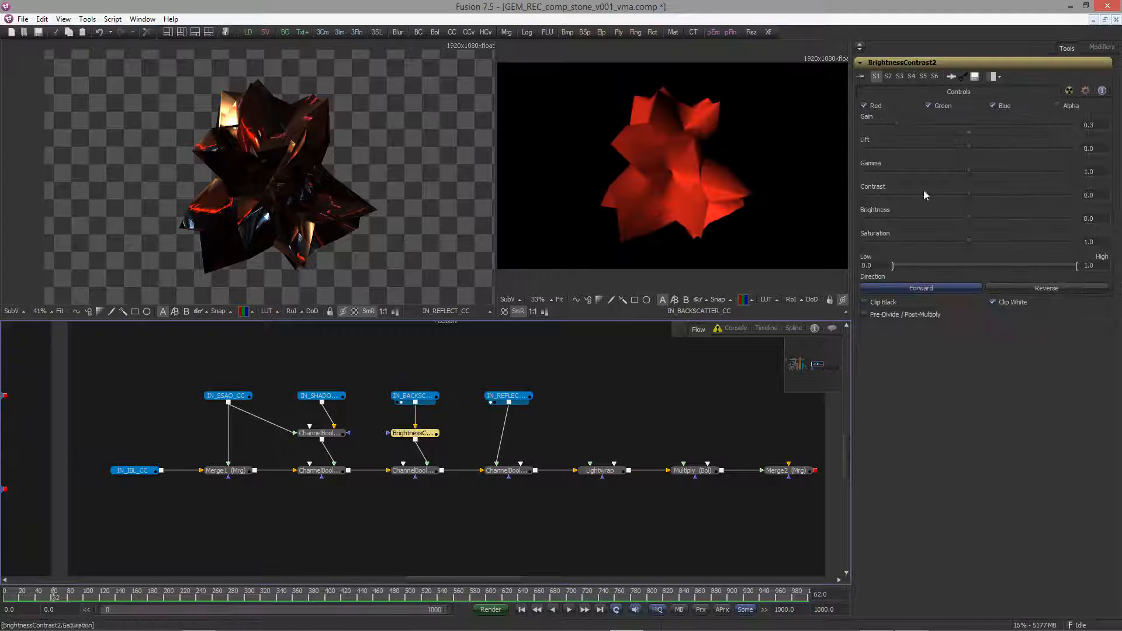
drag(415, 433, 681, 246)
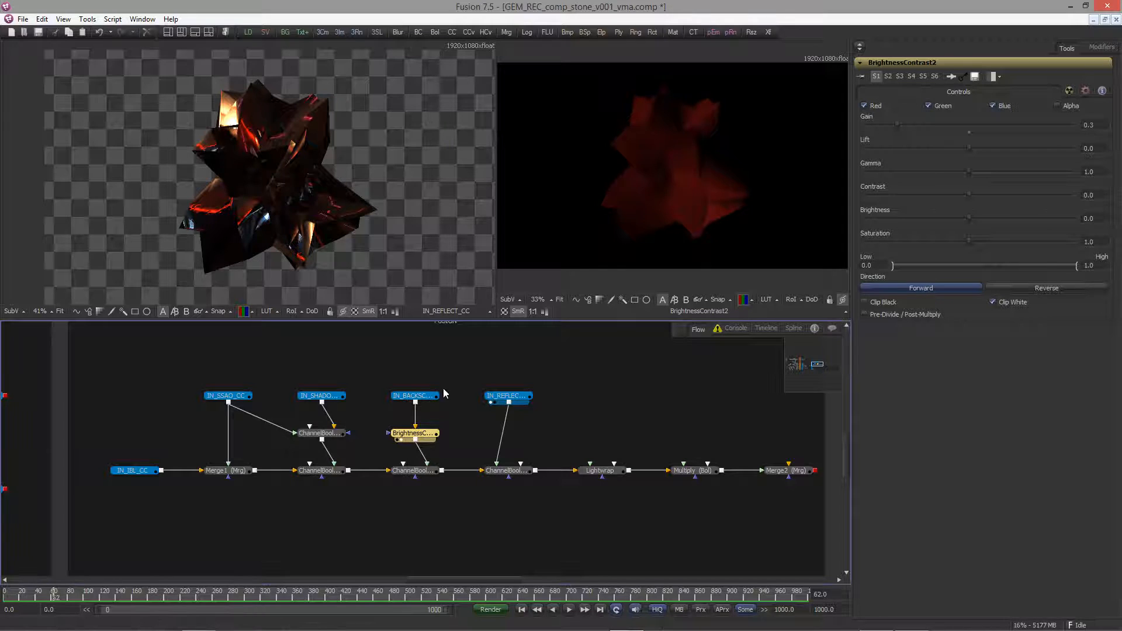
Add a Bitmap mask fed by IN_SSAO_CC, show it in the second viewer, and set its Channel to Red
middle_drag(198, 399, 197, 397)
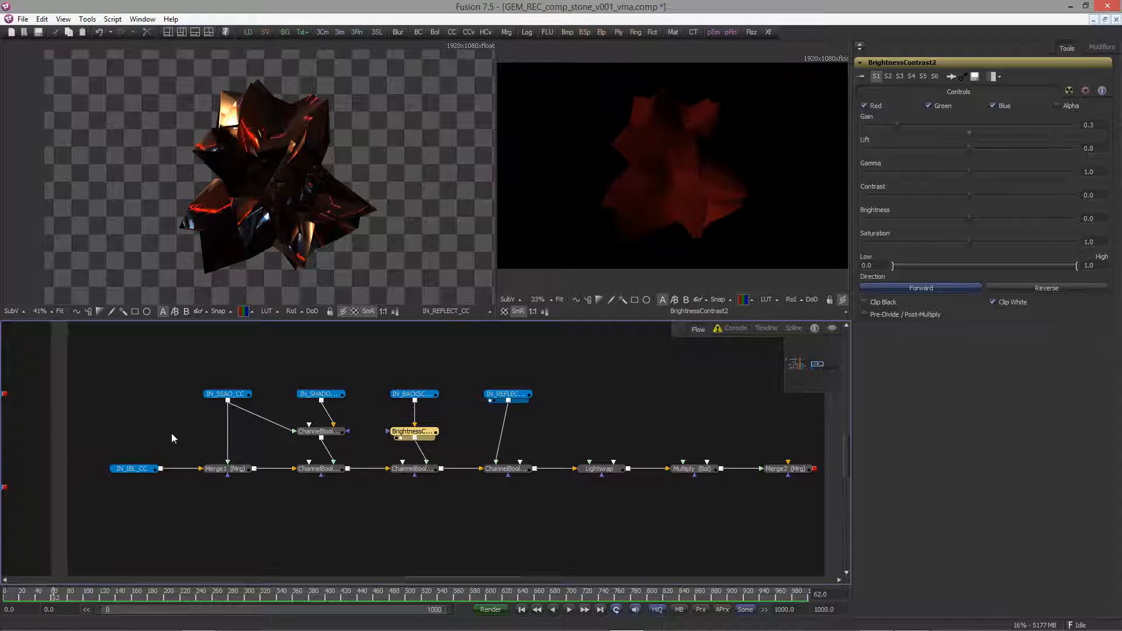
drag(571, 38, 636, 186)
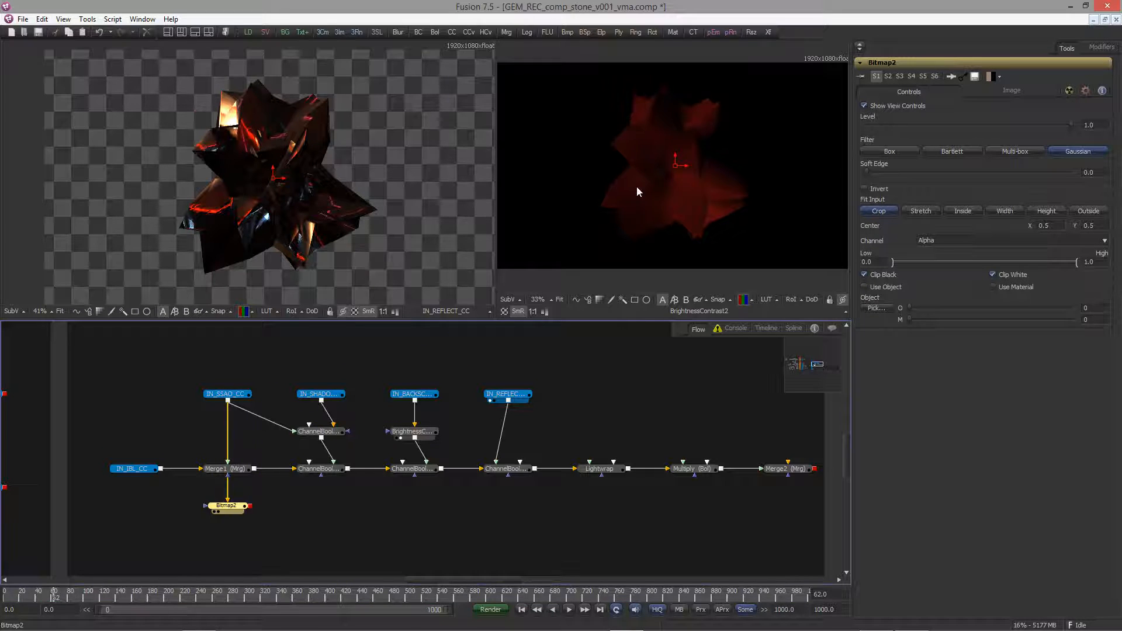
click(922, 241)
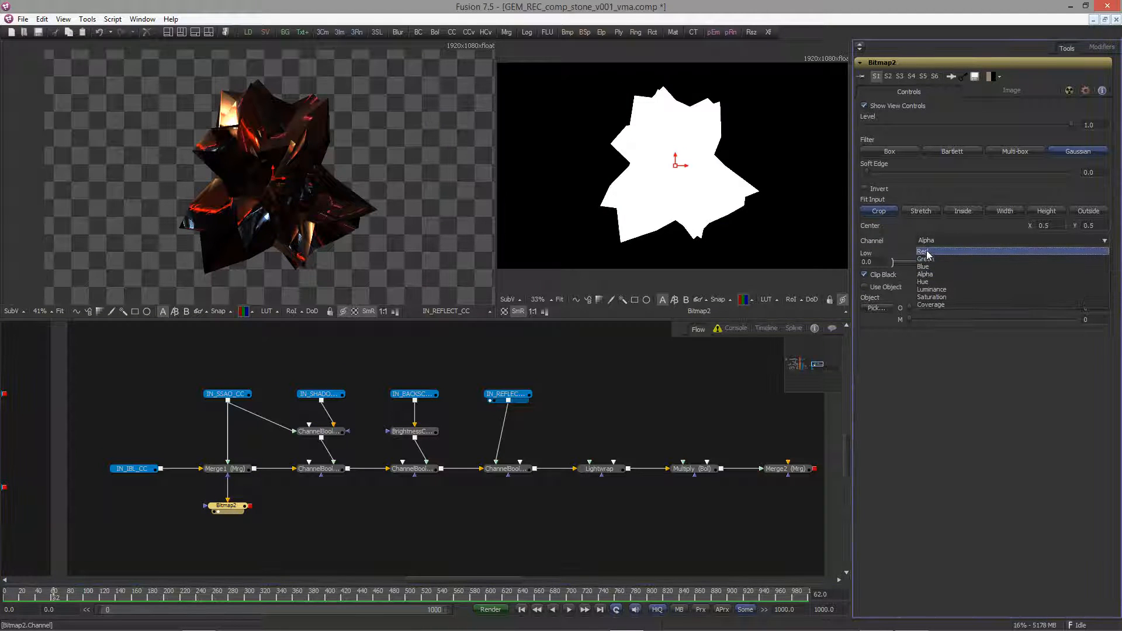
click(920, 251)
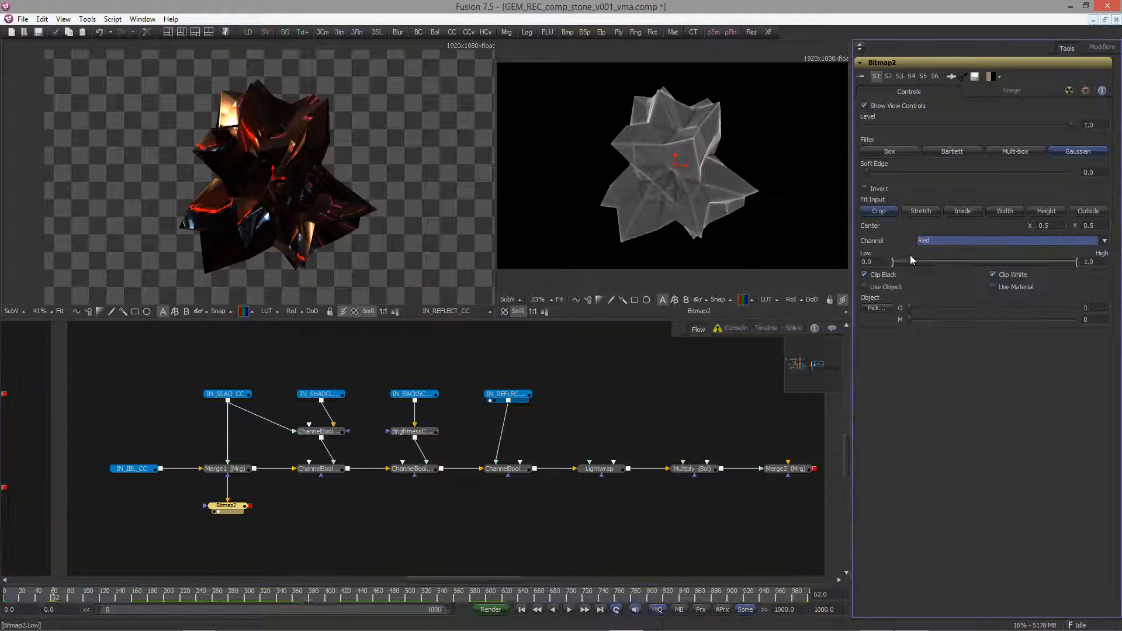
Set the Bitmap mask's Low to 0.015 and High to 0.335
click(878, 263)
text(15)
key(Tab)
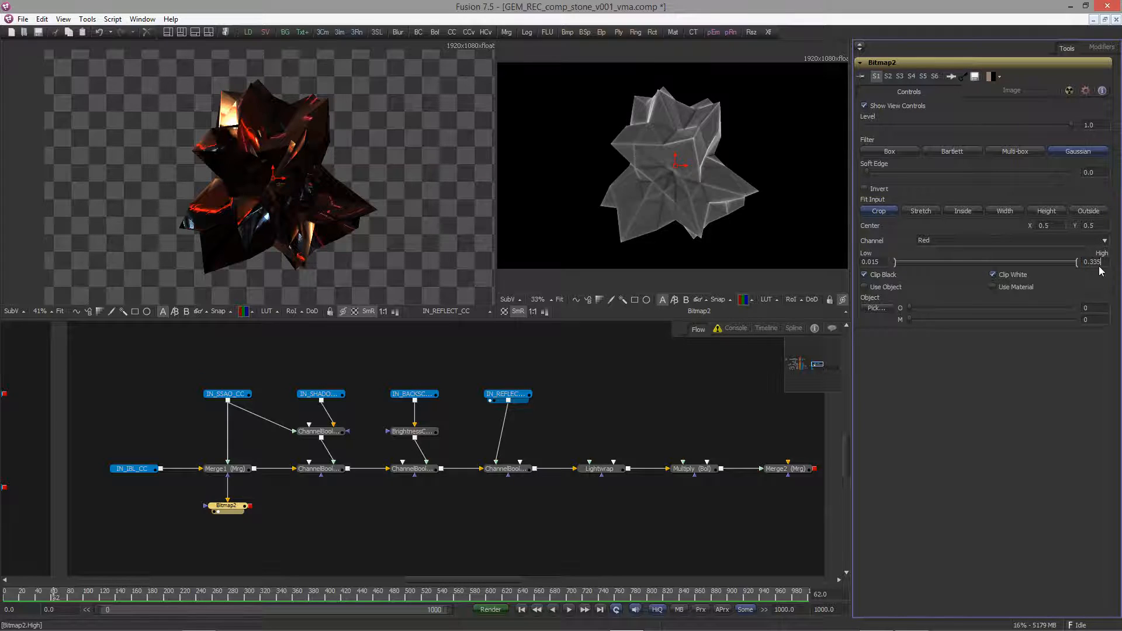
text(0.335)
key(Tab)
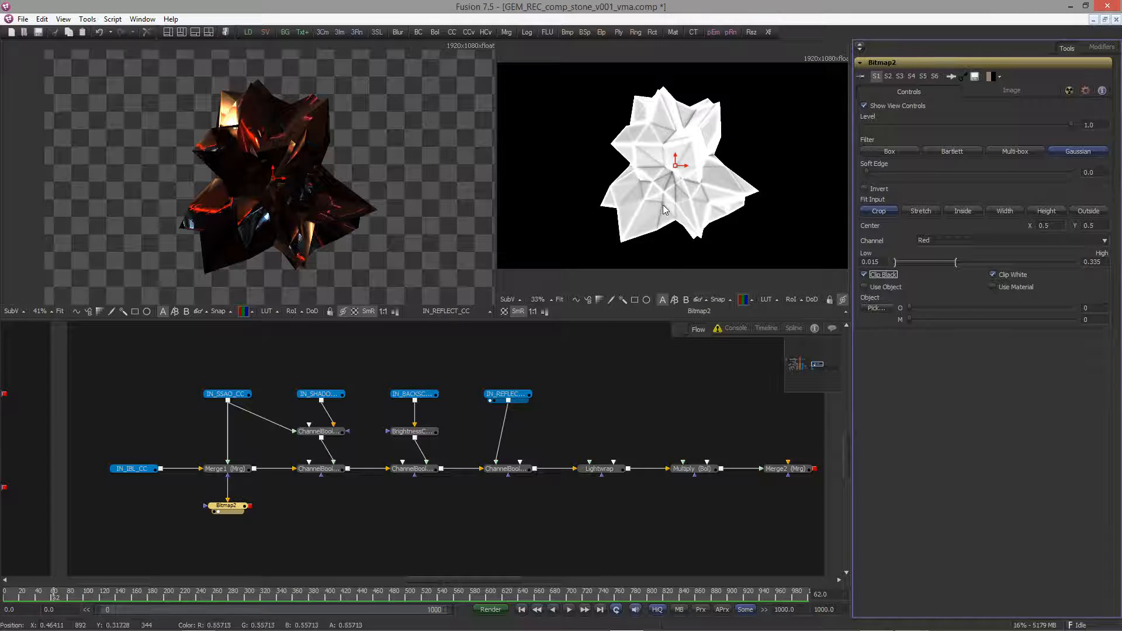
Connect the SSAO Bitmap mask to the effect mask input of the backscatter Brightness Contrast and show that node in the second viewer
drag(250, 506, 397, 439)
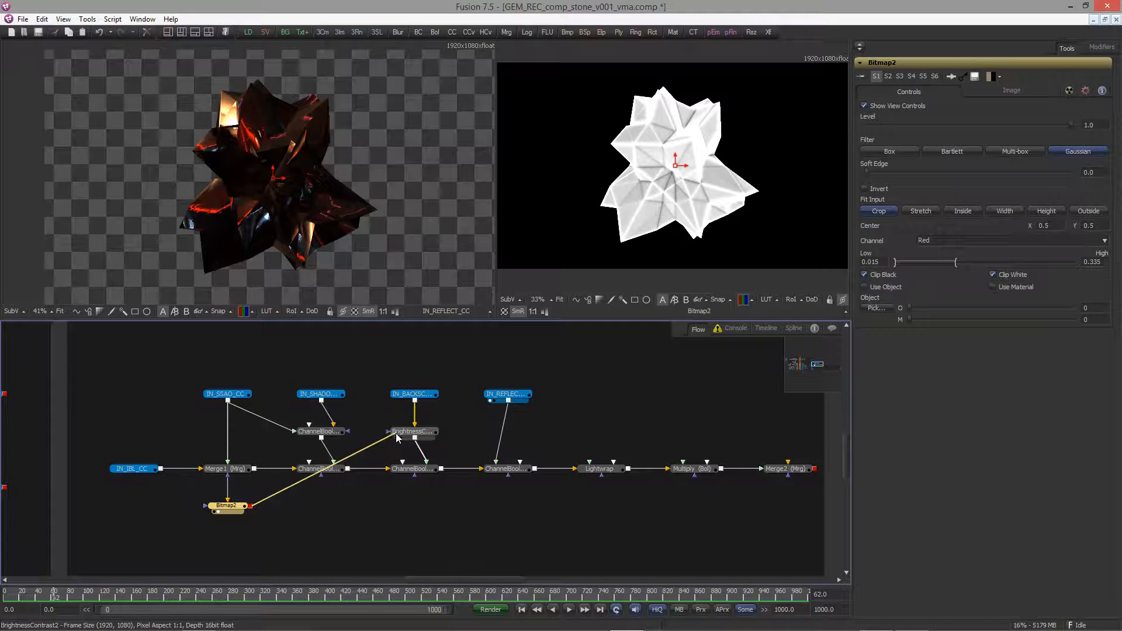
click(382, 435)
drag(403, 430, 558, 281)
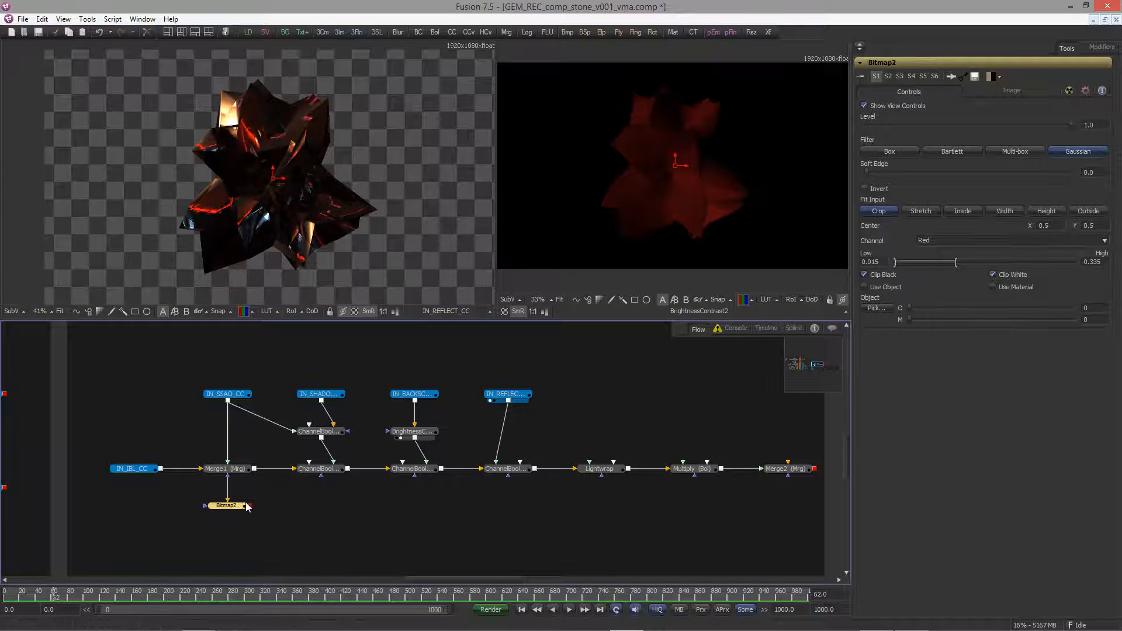
drag(246, 507, 388, 434)
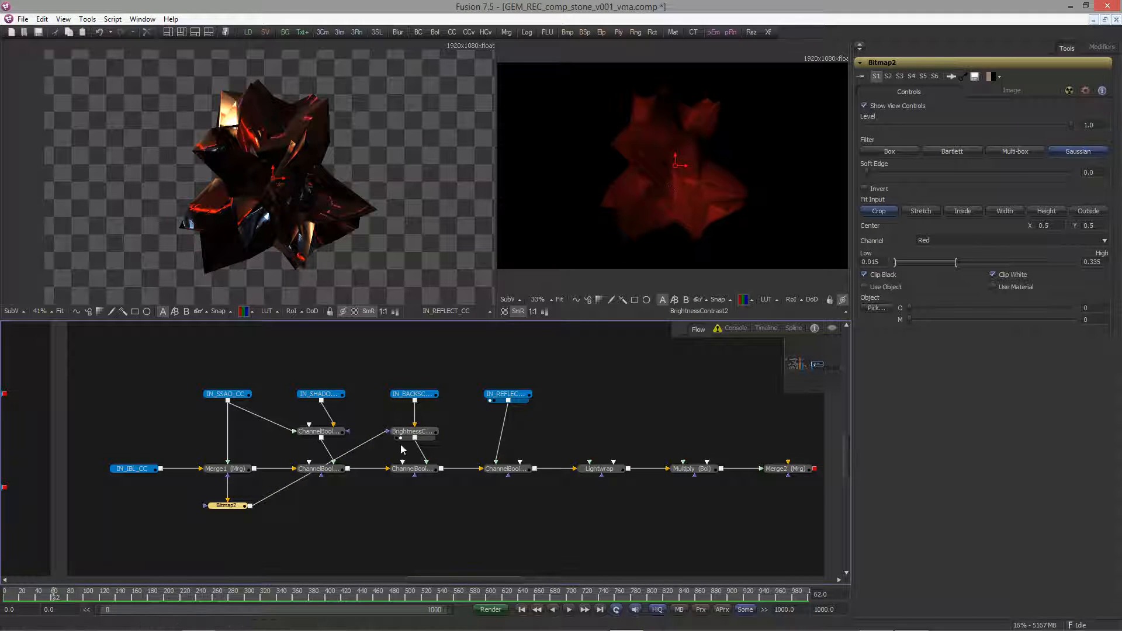
Add a pipe router on the mask connection and arrange the SSAO Bitmap and router in a row above the pass inputs
alt+click(280, 491)
drag(280, 491, 363, 506)
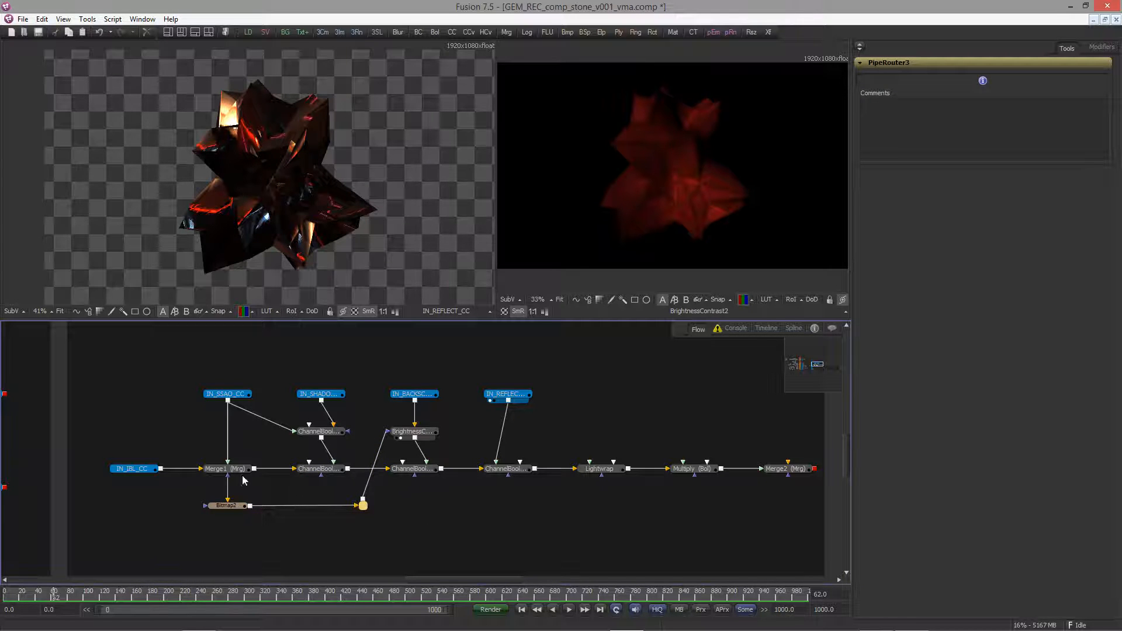
drag(245, 508, 245, 452)
drag(363, 506, 353, 450)
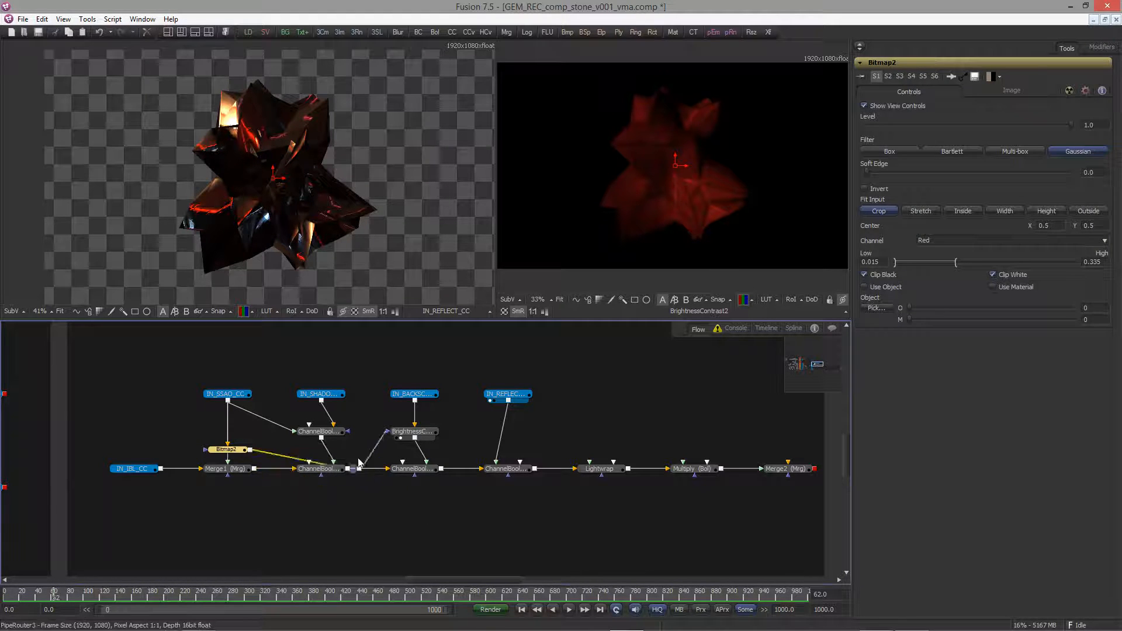
drag(228, 450, 227, 374)
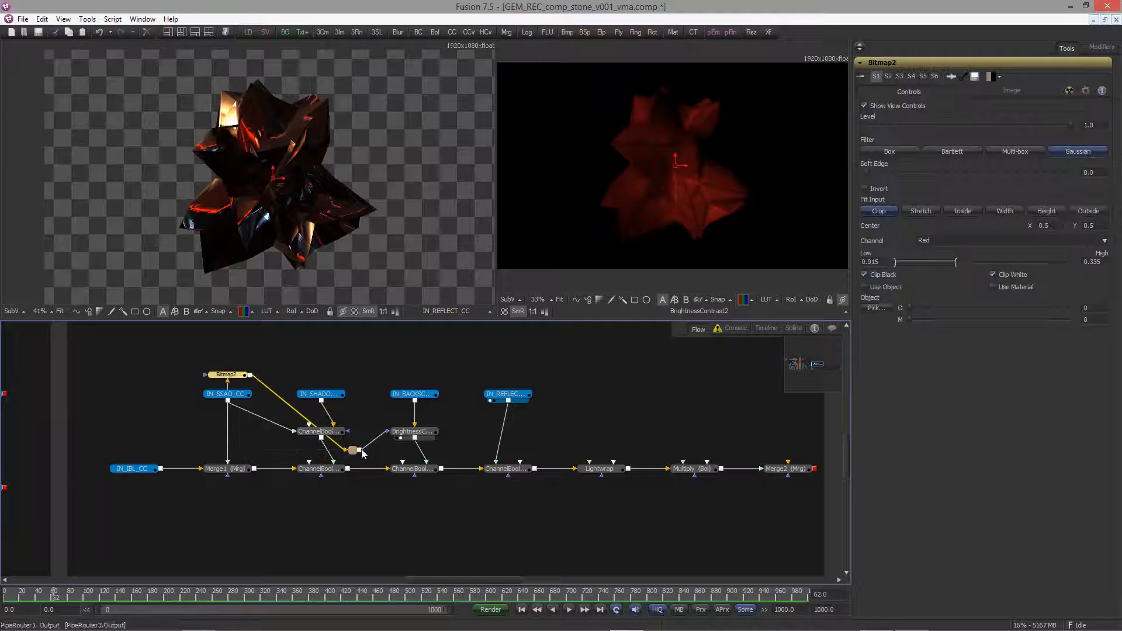
drag(352, 450, 353, 376)
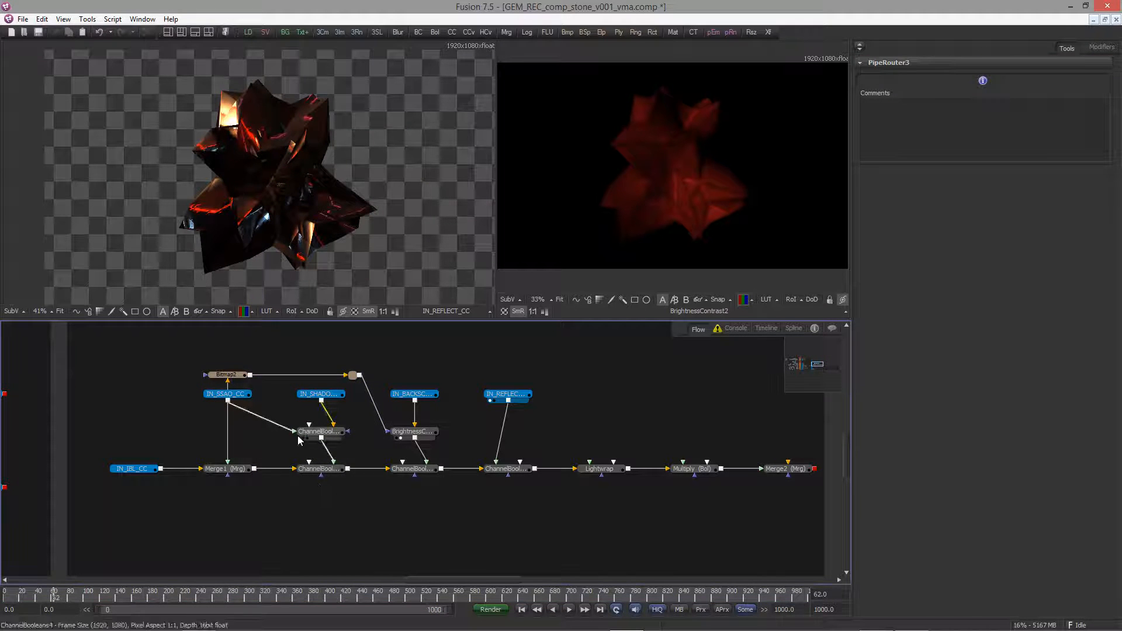
drag(245, 376, 276, 378)
click(295, 377)
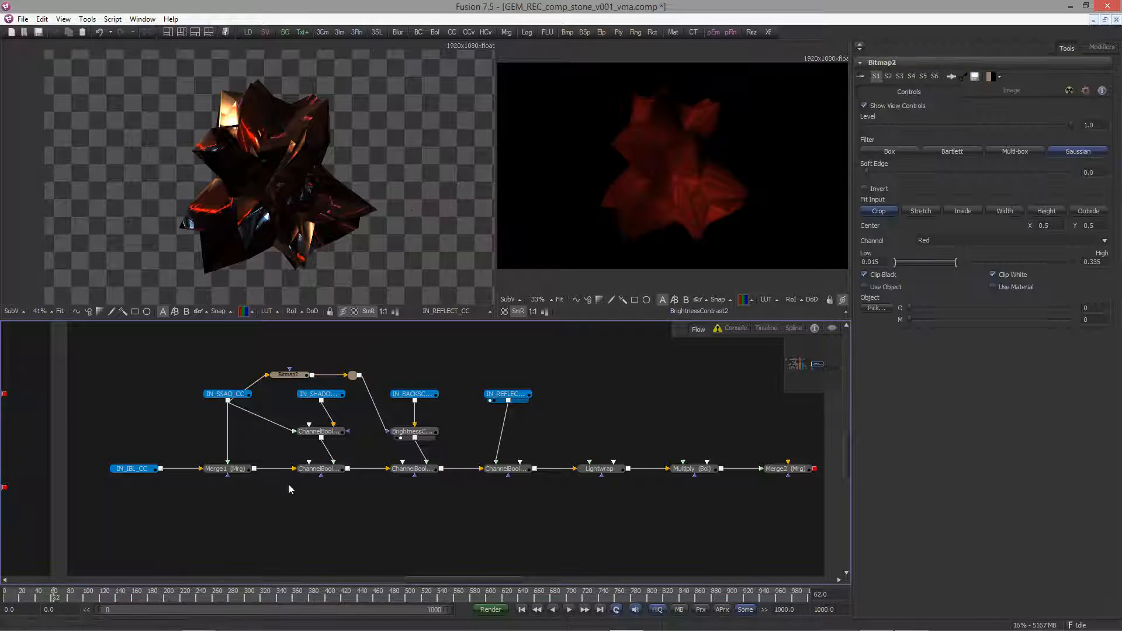
Add two Bitmap masks below Merge1 and feed both from IN_IBL_CC
middle_drag(355, 490, 376, 464)
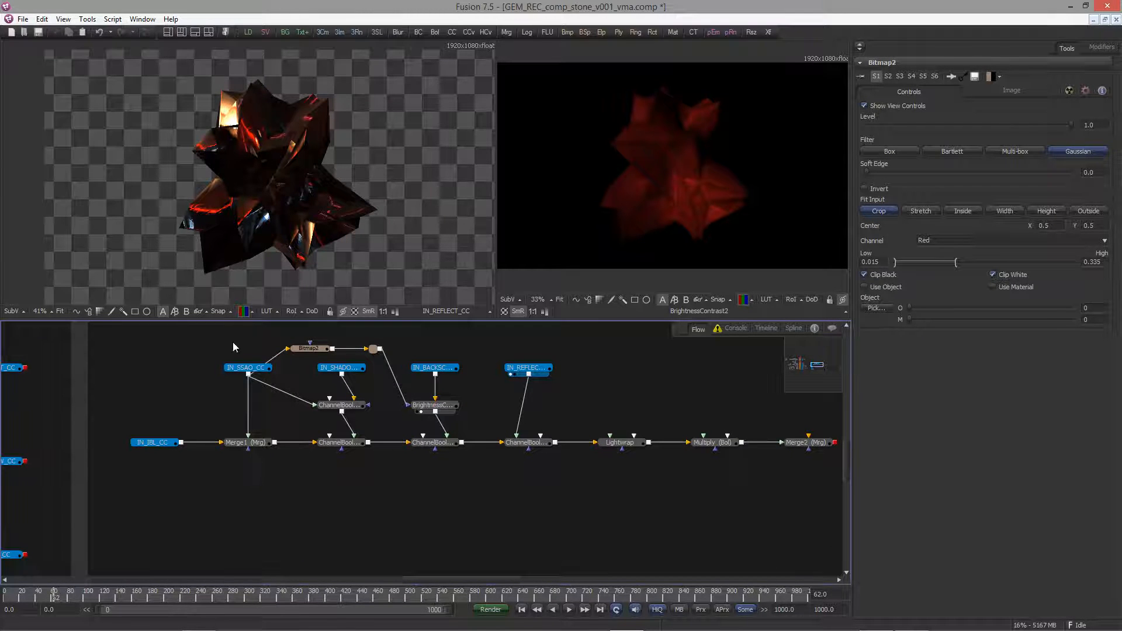
key(b)
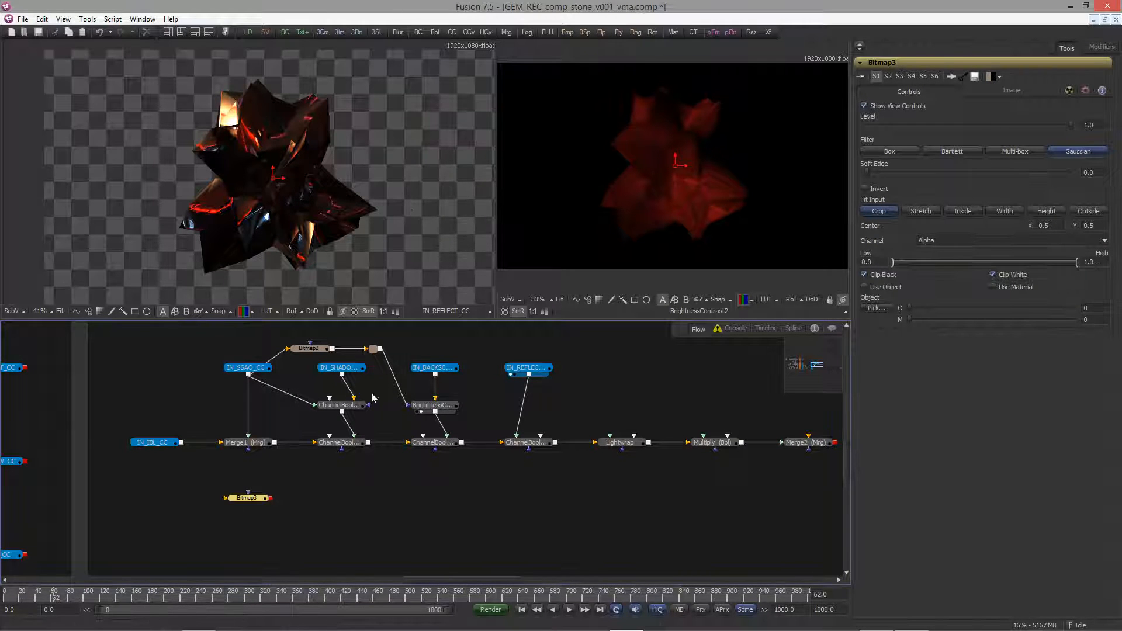
drag(566, 33, 246, 518)
drag(209, 484, 241, 484)
click(204, 469)
drag(181, 443, 226, 498)
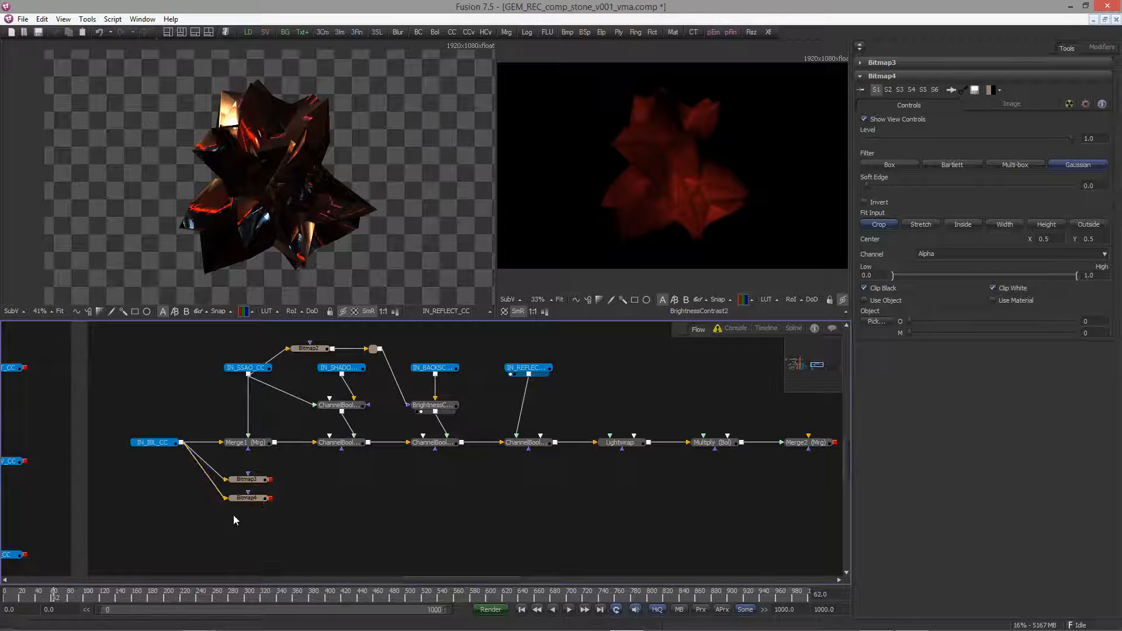
Show the lower of the two new Bitmap masks in the first viewer and invert it
click(246, 479)
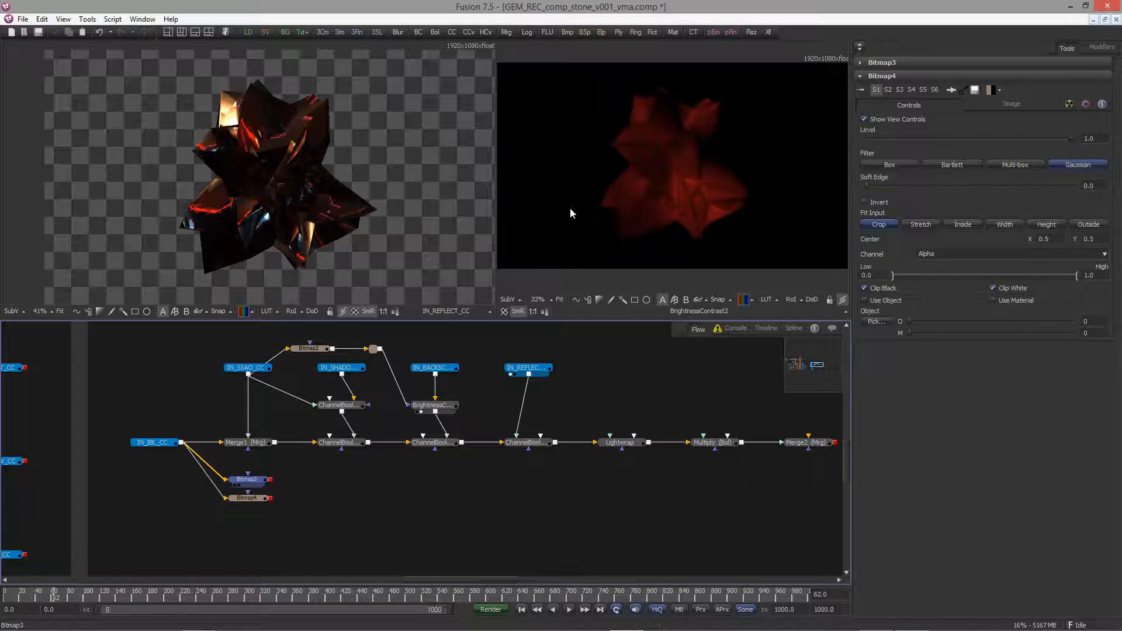
click(235, 504)
click(251, 501)
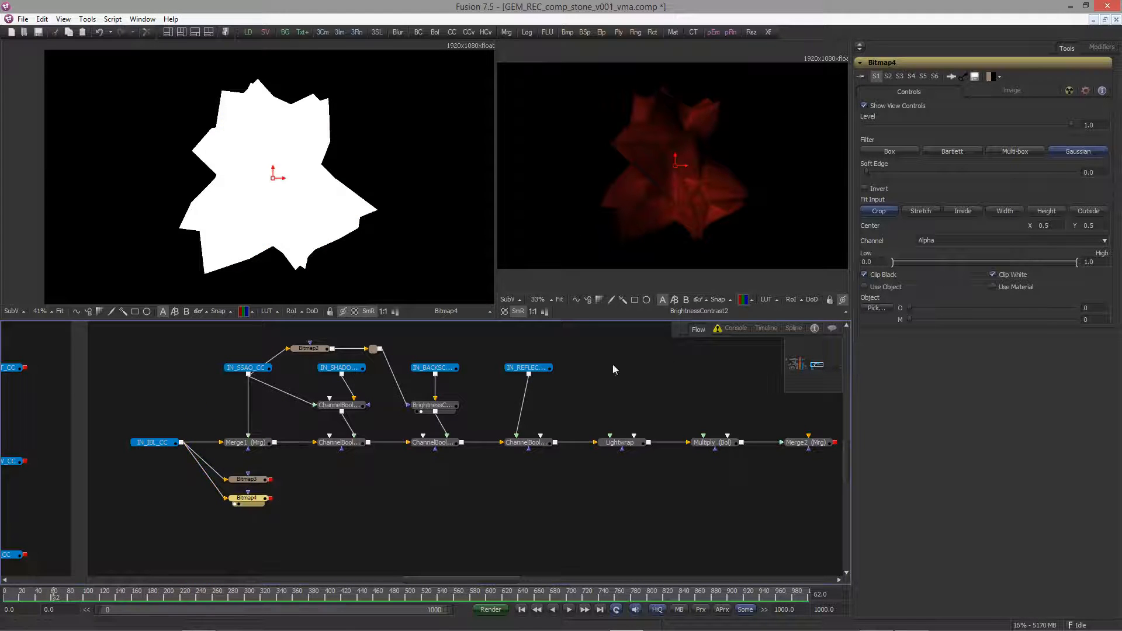
click(874, 191)
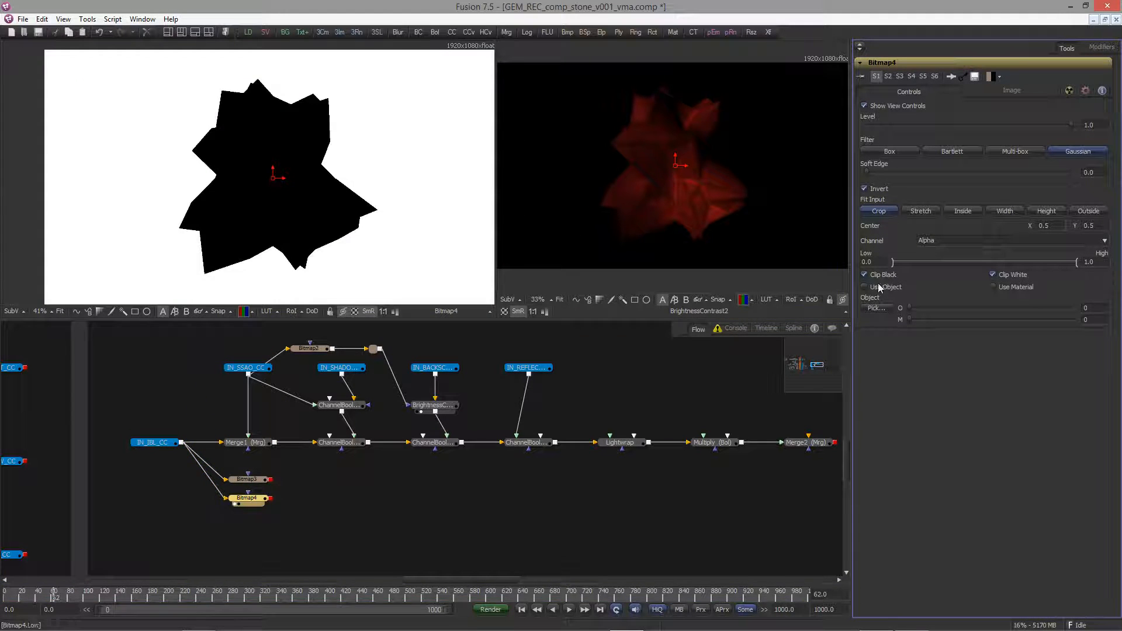
Feed the inverted mask into the upper Bitmap, set that Bitmap's Paint Mode to Multiply, and show it in the first viewer
click(258, 483)
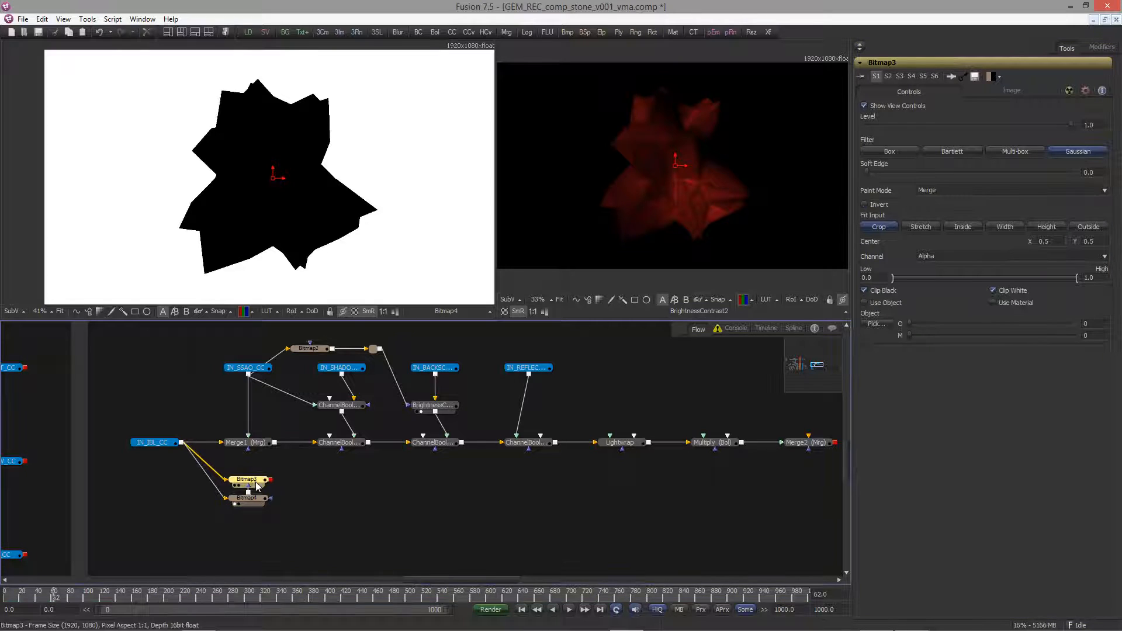
click(931, 193)
click(934, 258)
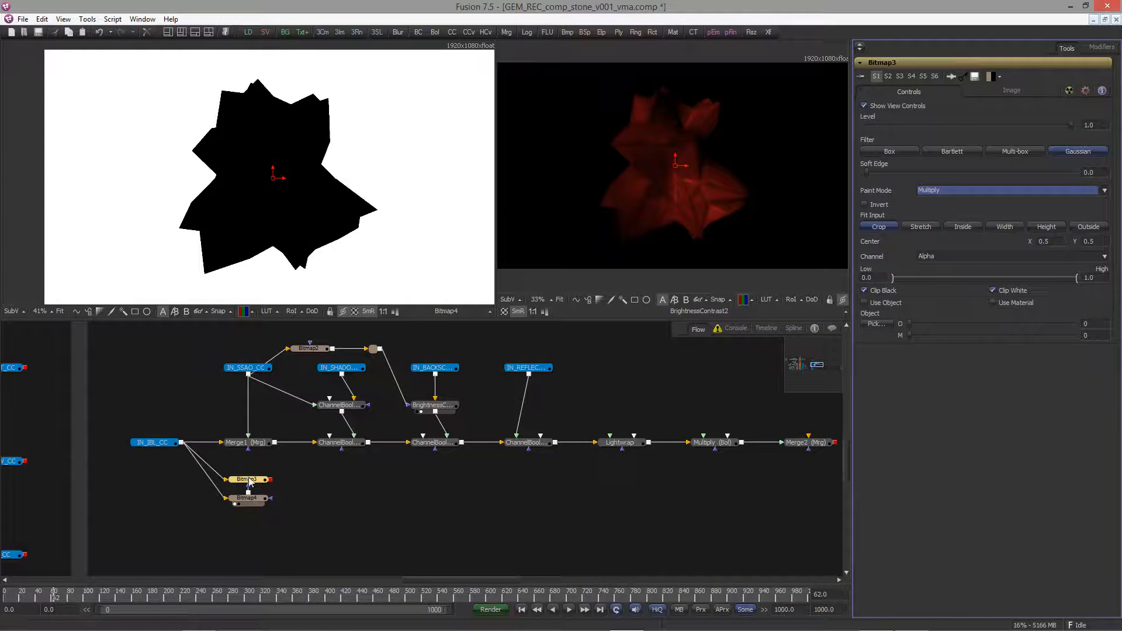
drag(250, 481, 250, 275)
Set the inverted Bitmap mask's Soft Edge to about 0.016 to produce an edge matte of the stone
click(246, 498)
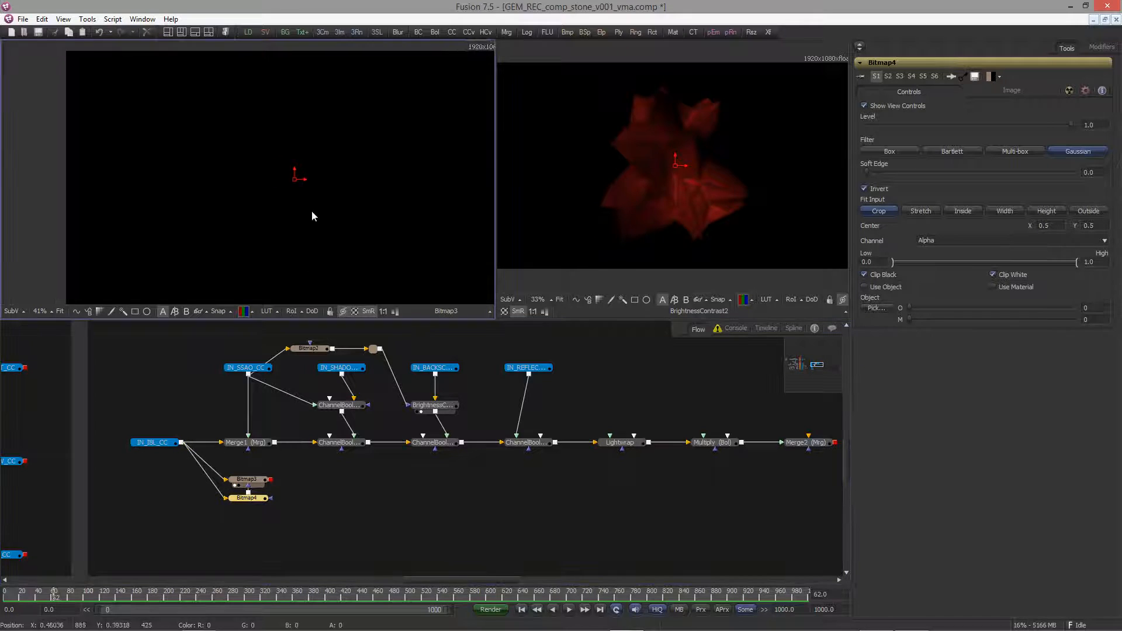
middle_drag(311, 216, 265, 213)
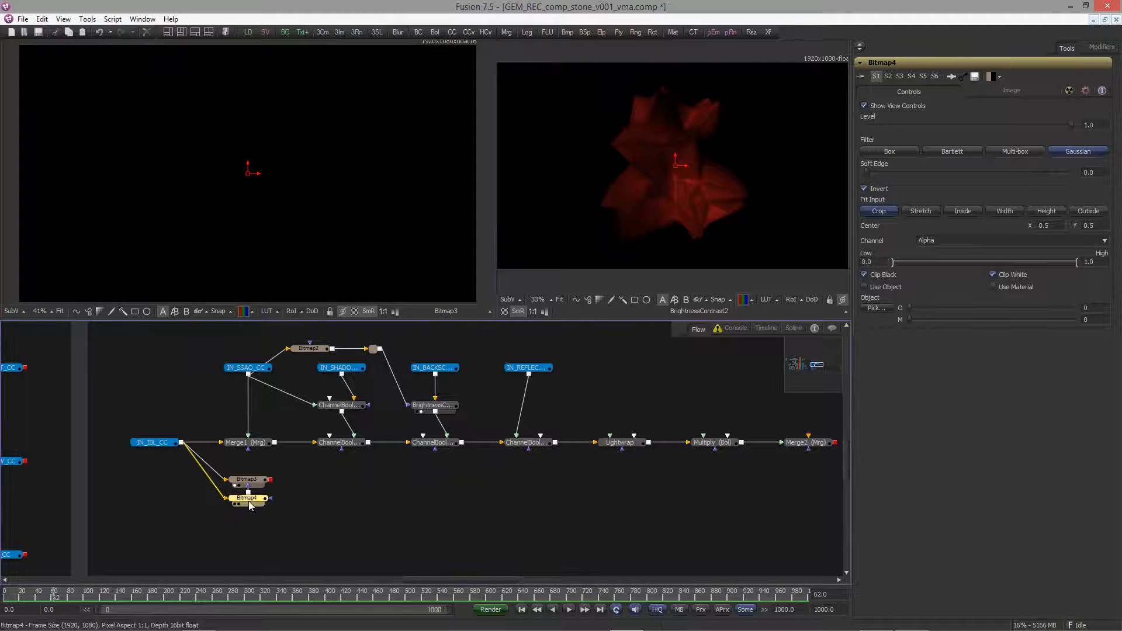
drag(868, 174, 886, 176)
Examine the Channel Booleans outputs that add the backscatter and reflection passes in the first viewer
middle_drag(286, 455, 192, 440)
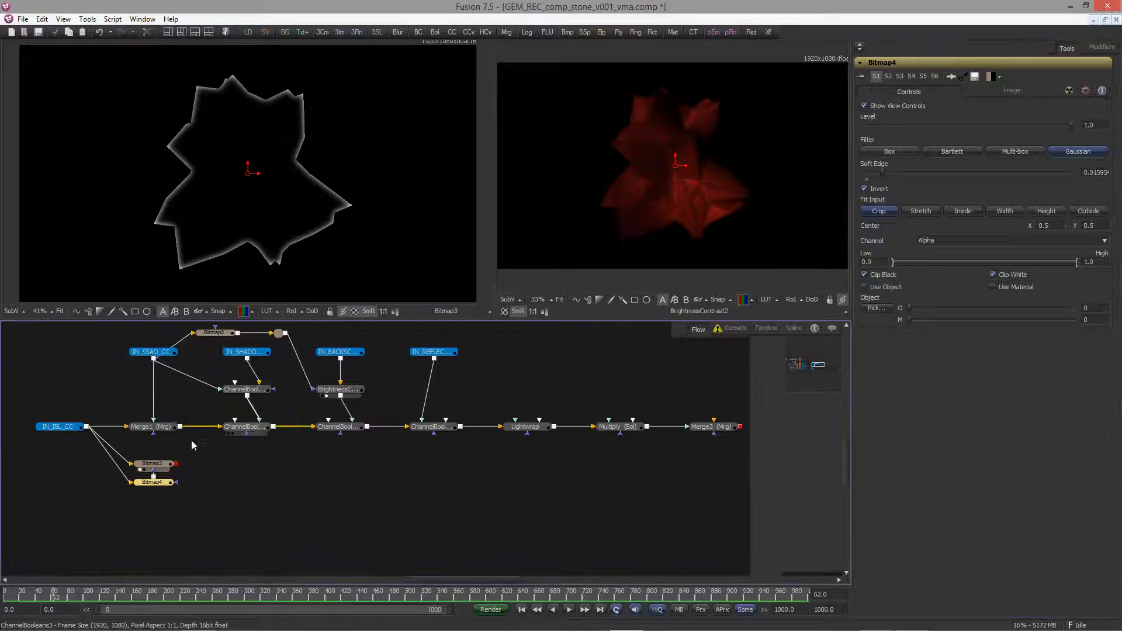
drag(408, 457, 530, 427)
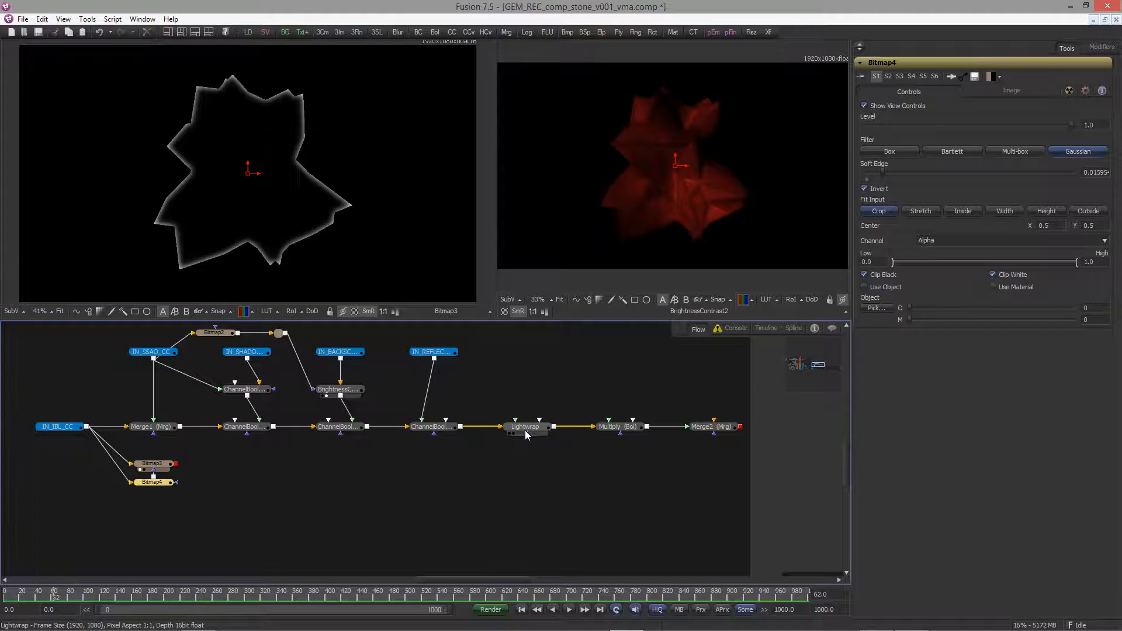
middle_drag(525, 435, 498, 432)
drag(320, 425, 299, 257)
drag(422, 423, 394, 269)
drag(492, 419, 476, 376)
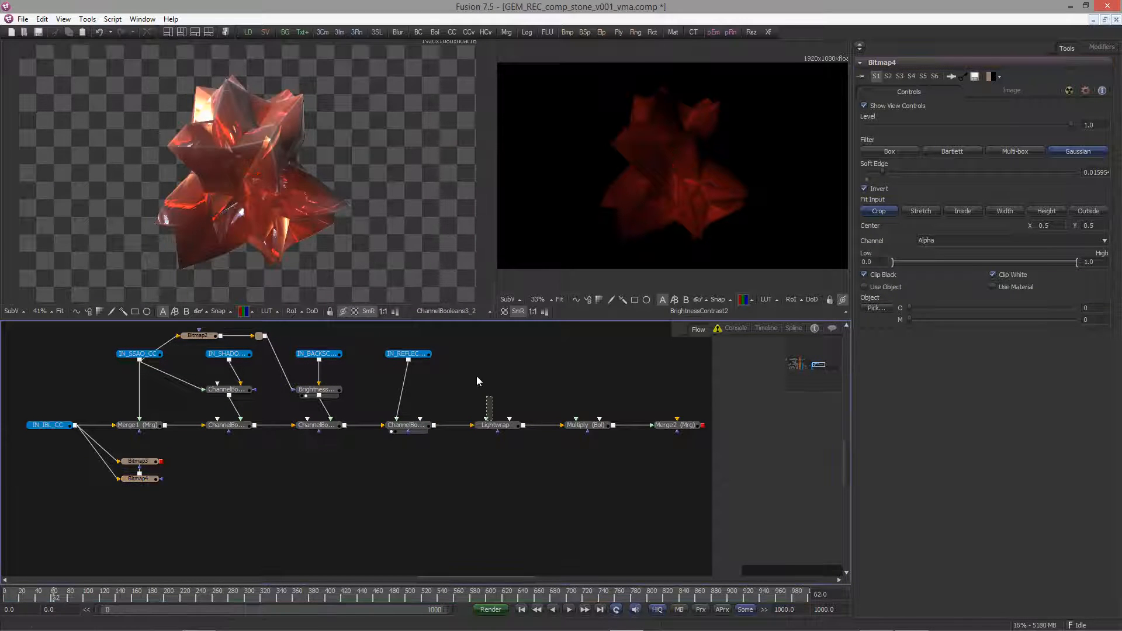
middle_drag(413, 430, 484, 447)
mouse_move(258, 249)
middle_down()
mouse_move(293, 201)
mouse_move(276, 246)
middle_up()
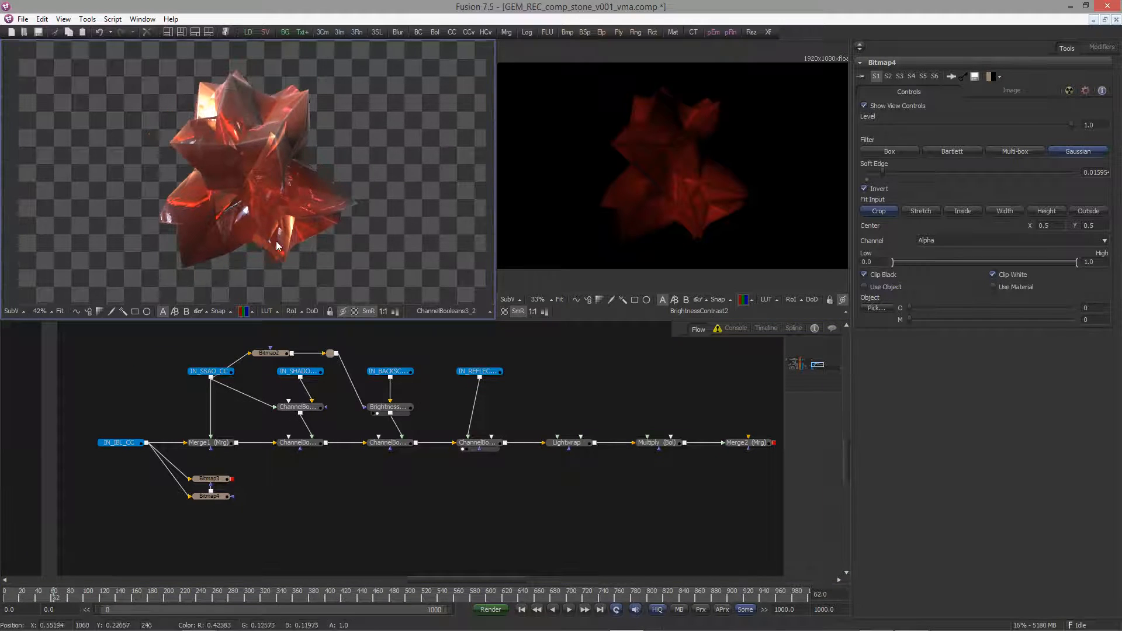
Review IN_IBL_CC, Merge1, and the shadow and SSAO passes one after another in the first viewer
drag(120, 442, 202, 275)
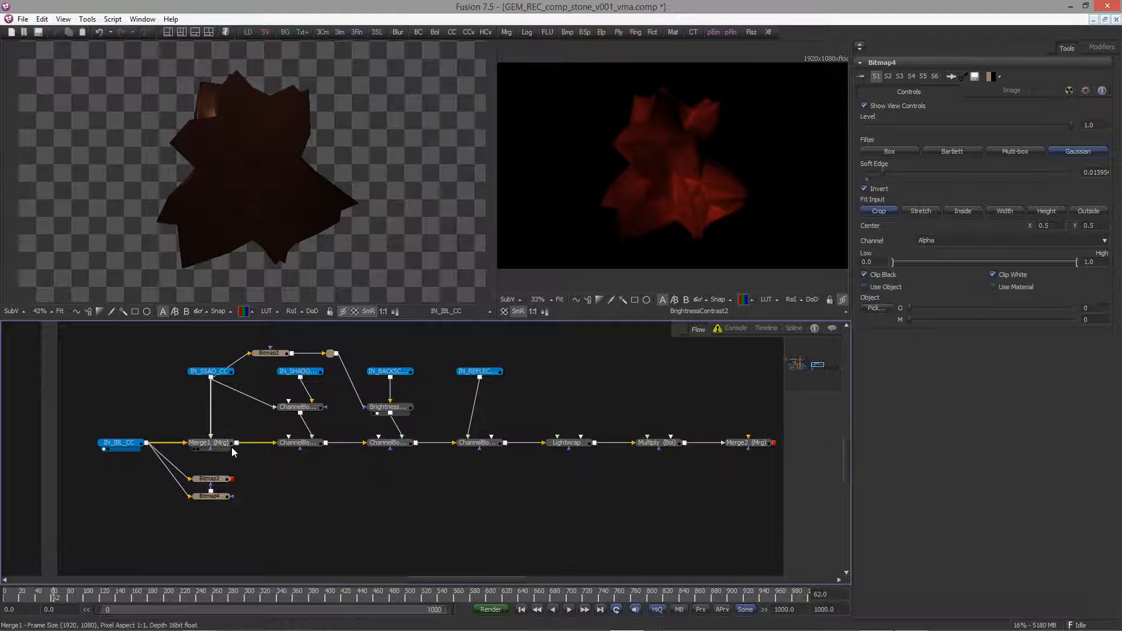
drag(227, 449, 282, 307)
click(286, 373)
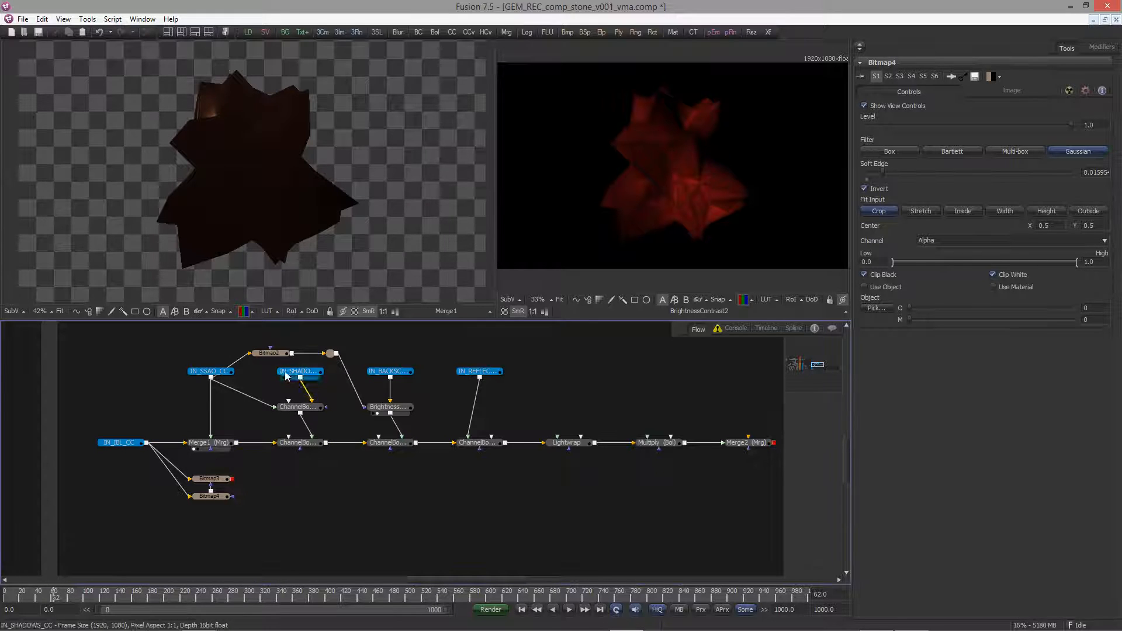
click(284, 378)
click(194, 377)
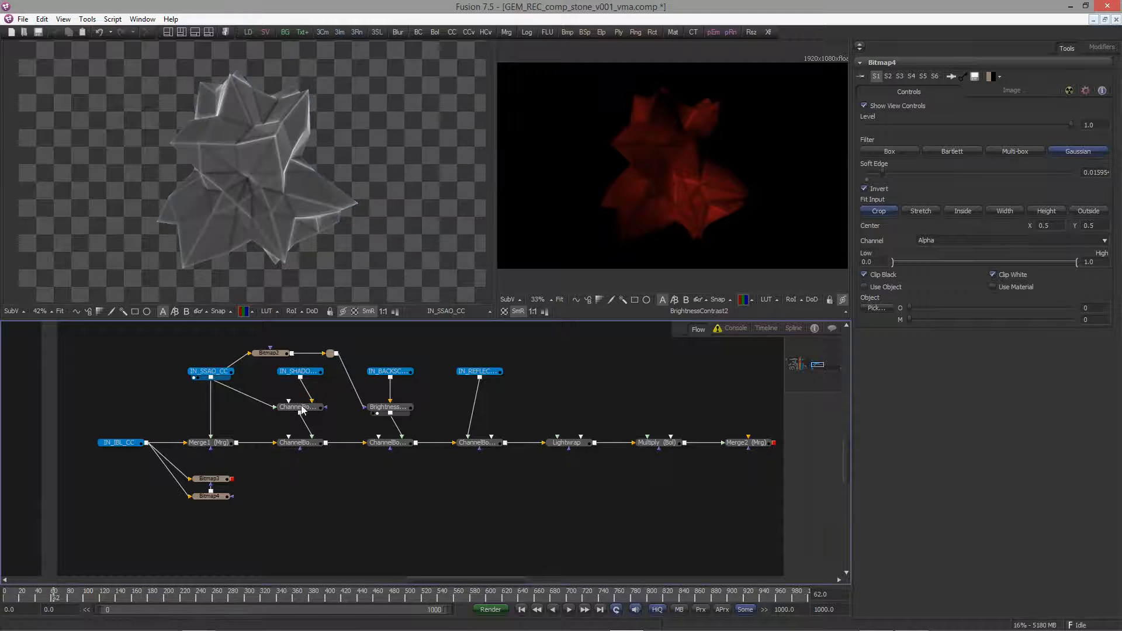
Step through the Channel Booleans nodes and the IN_REFLECT_CC pass in the first viewer to check how the composite builds up
click(283, 413)
click(286, 441)
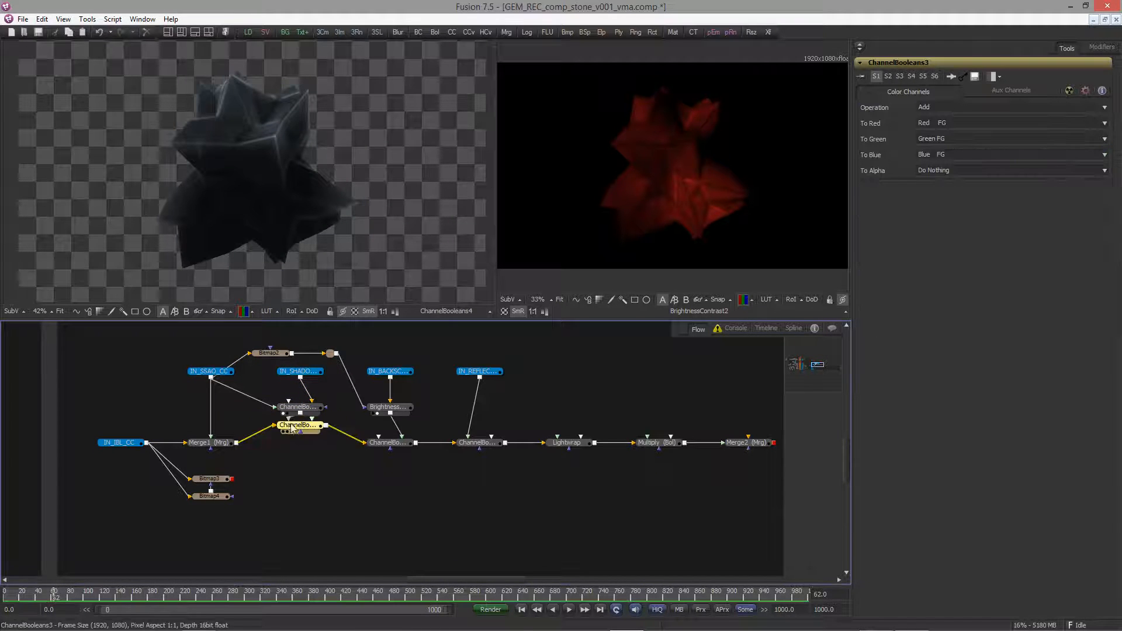
click(284, 449)
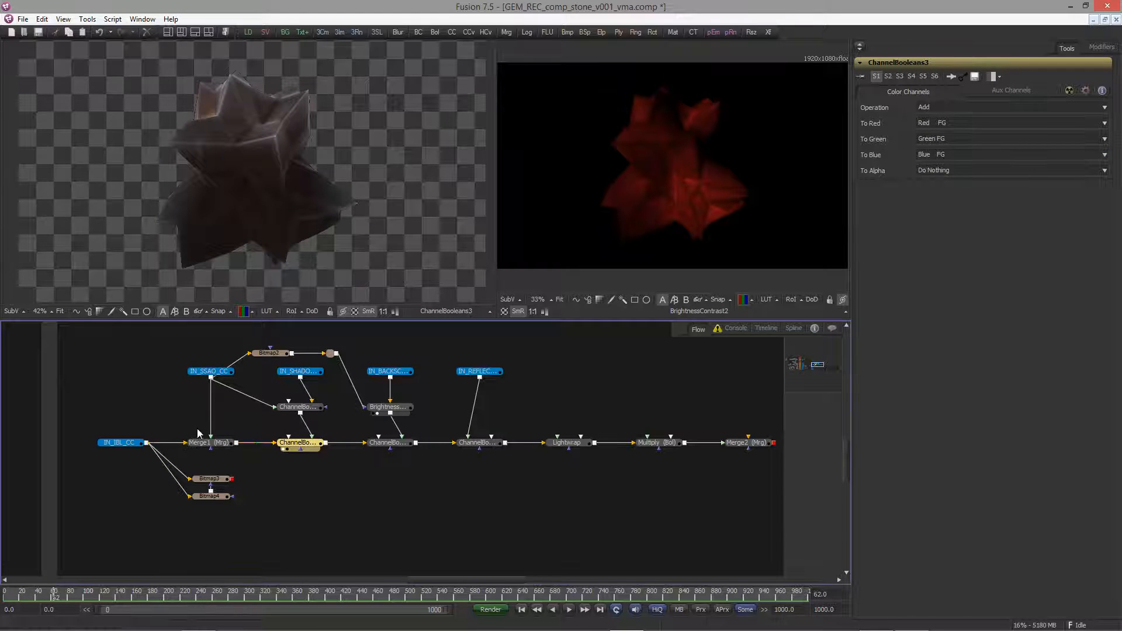
click(374, 449)
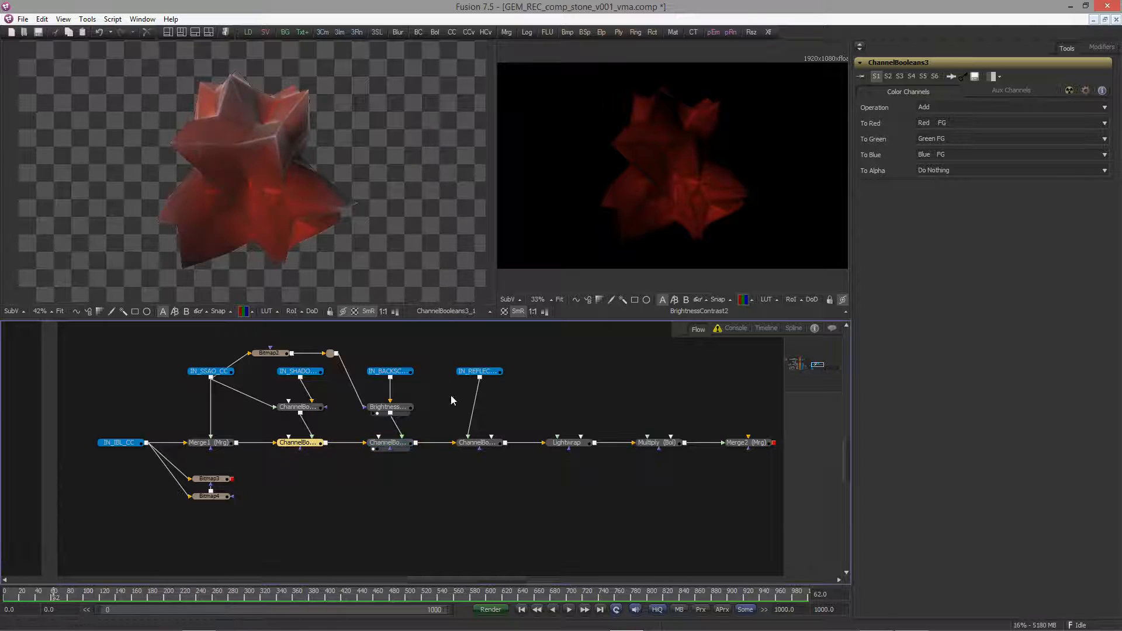
click(479, 371)
click(464, 378)
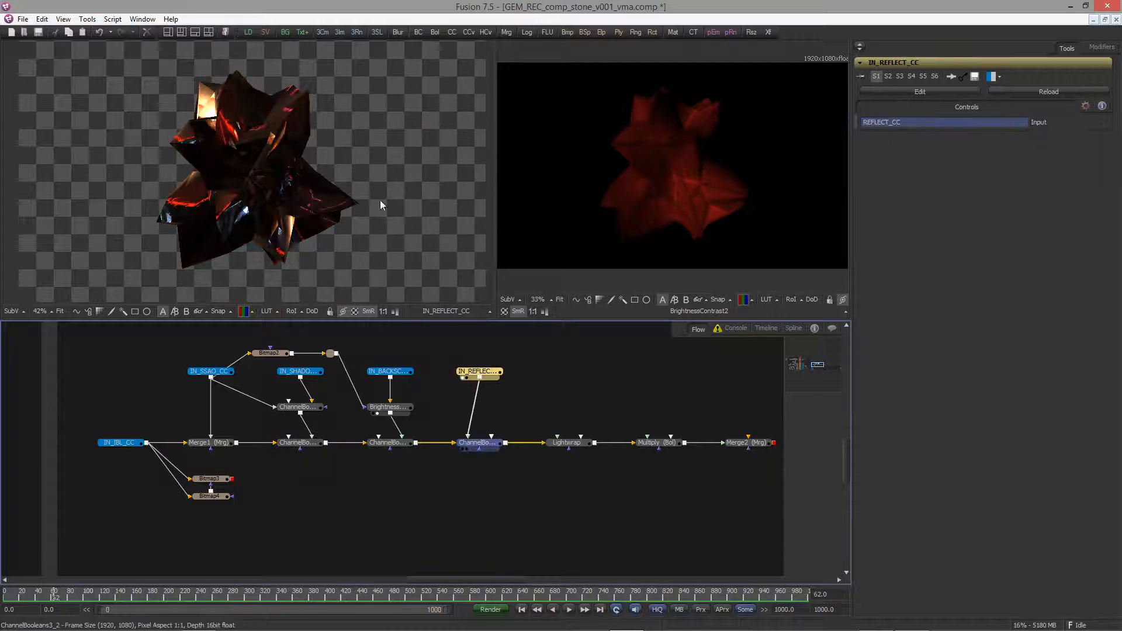
click(463, 449)
click(440, 486)
Position the IN_LINE0_CC input above the IN_BACK_CC input in the free area of the flow
middle_drag(359, 481, 369, 377)
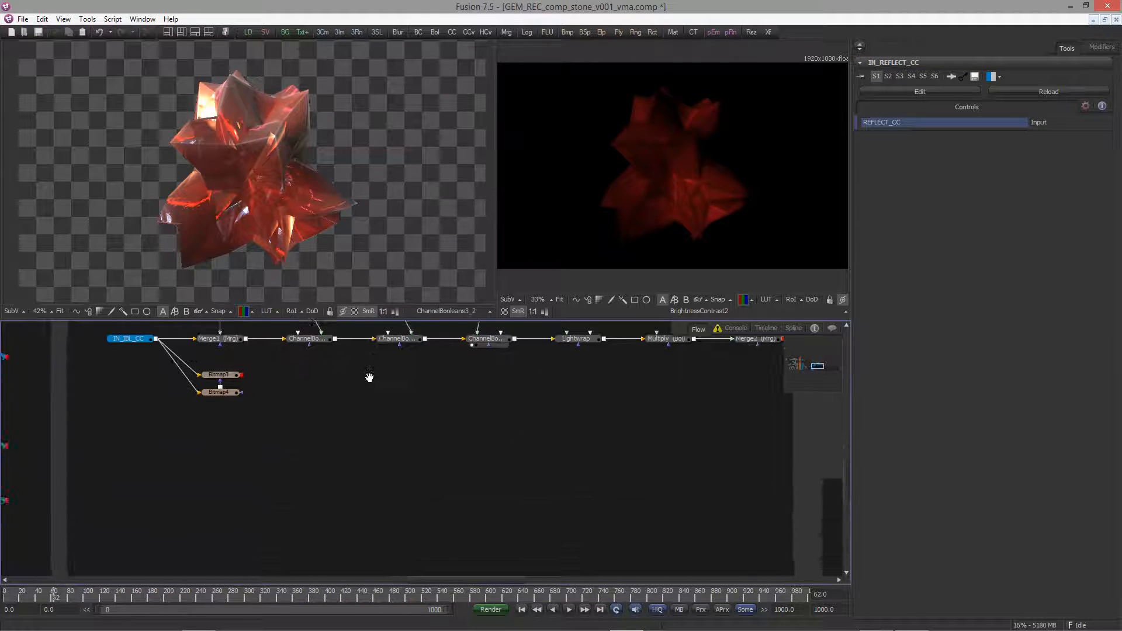
ctrl+scroll(170, 374, down, 5)
middle_drag(159, 350, 226, 354)
ctrl+scroll(256, 468, up, 5)
drag(229, 469, 181, 526)
drag(179, 507, 213, 465)
drag(214, 450, 214, 410)
Add a Merge with IN_BACK_CC as background and IN_LINE0_CC as foreground, and show IN_BACK_CC in the first viewer
click(224, 471)
key(ctrl+space)
text(mer)
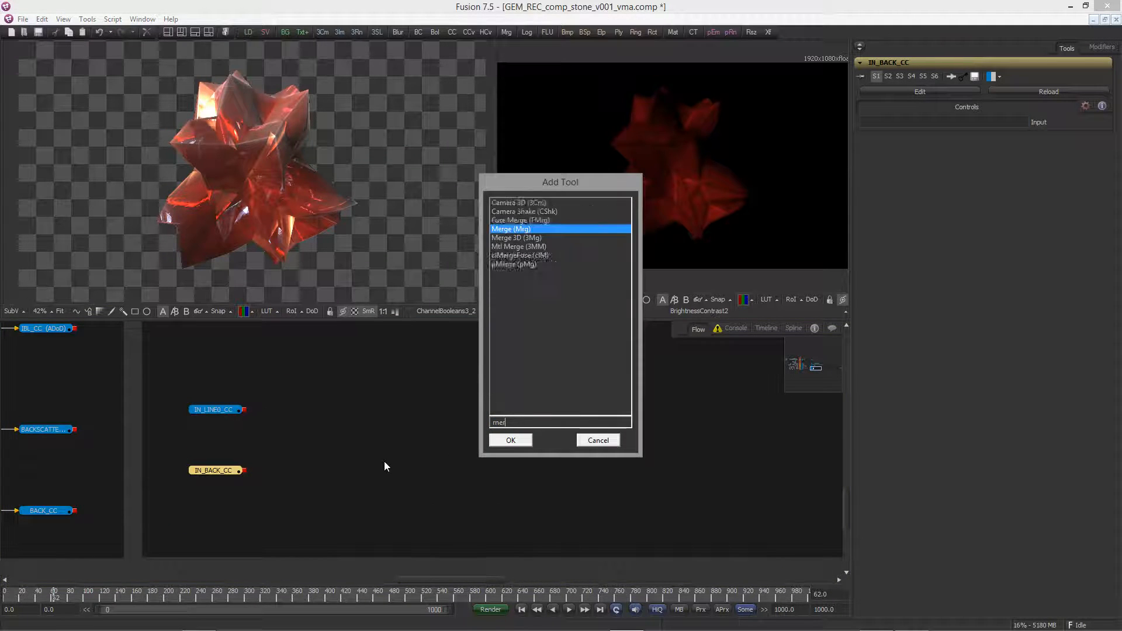
key(Return)
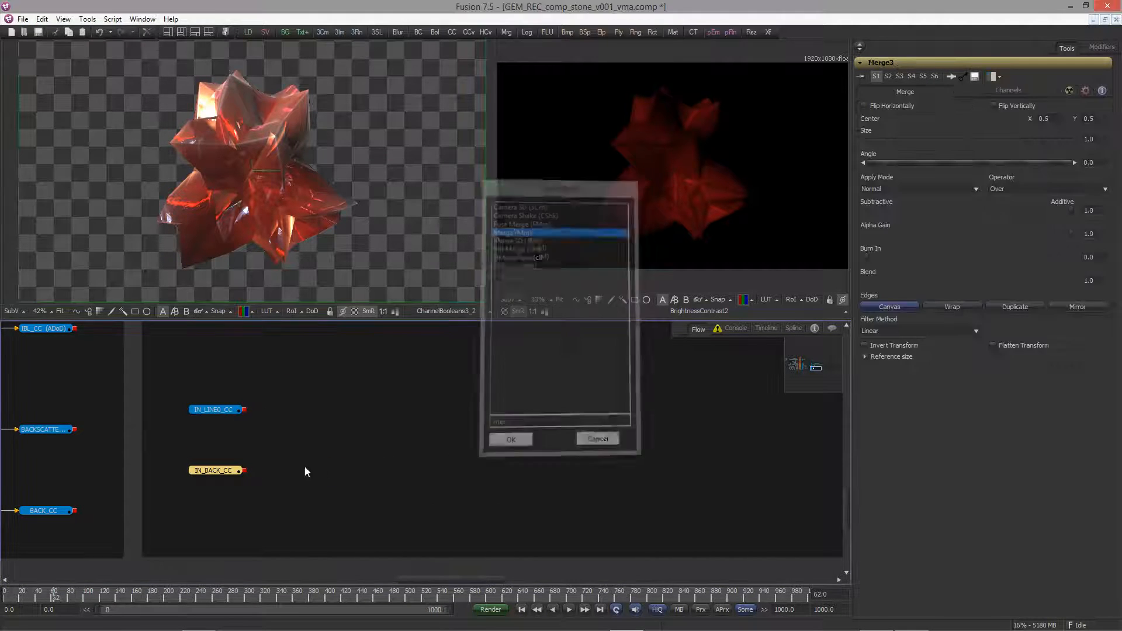
mouse_move(324, 475)
mouse_down()
mouse_move(330, 381)
mouse_move(325, 476)
mouse_up()
click(229, 410)
scroll(260, 373, up, 1)
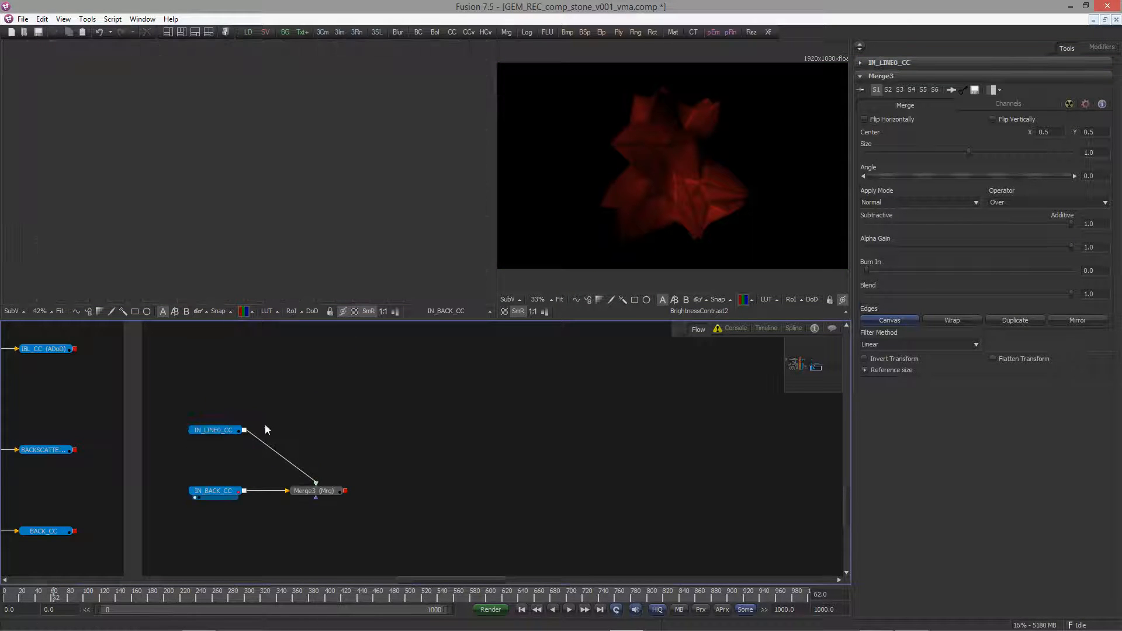
View IN_BACK_CC and IN_LINE0_CC in the first viewer and set the line layers' ChannelBooleans1 operation to Add
click(215, 491)
middle_drag(158, 475, 230, 455)
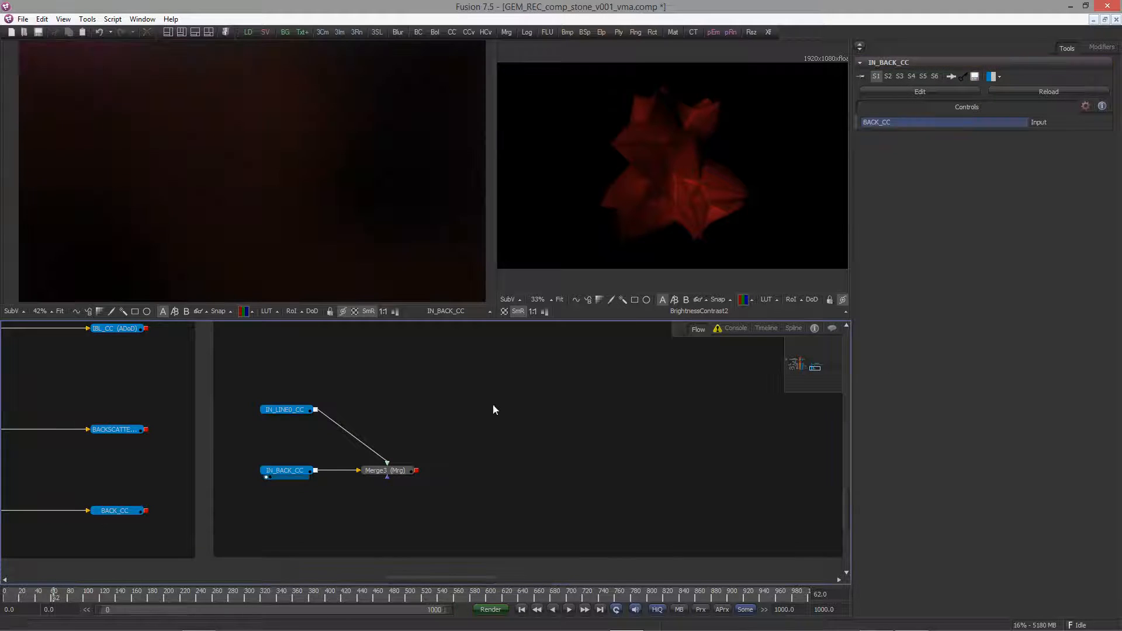
click(280, 410)
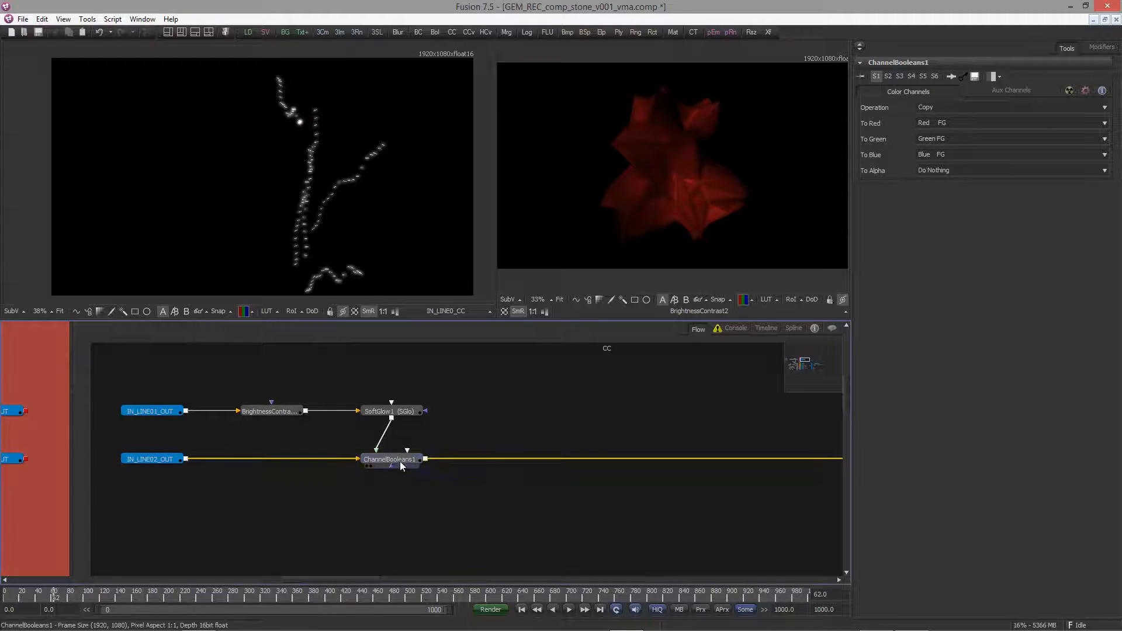
click(399, 459)
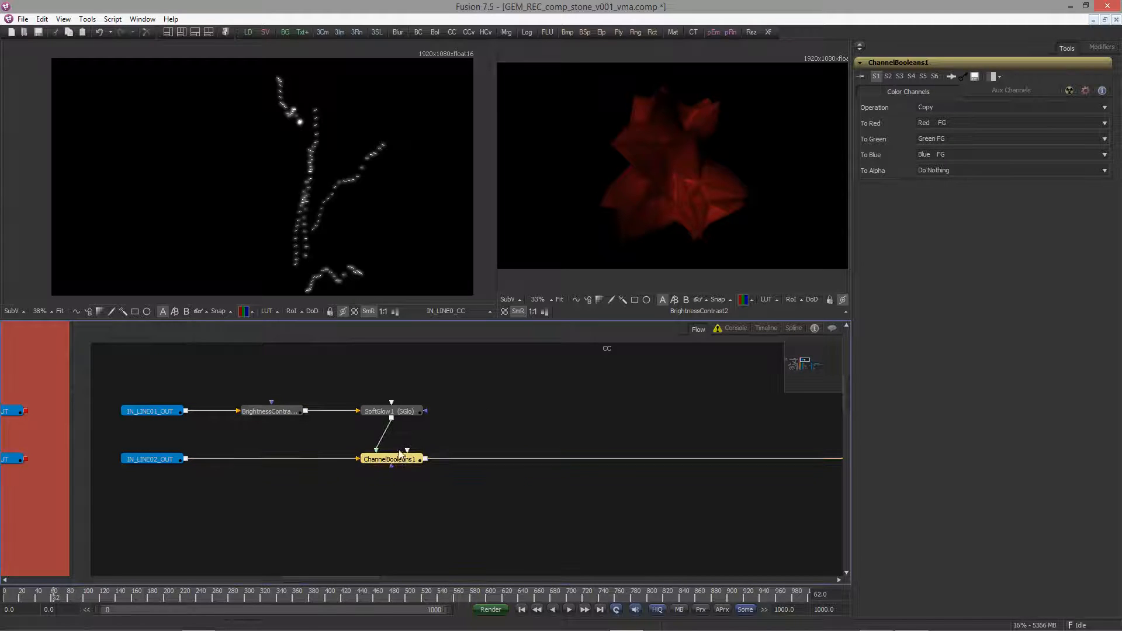
click(928, 108)
click(926, 124)
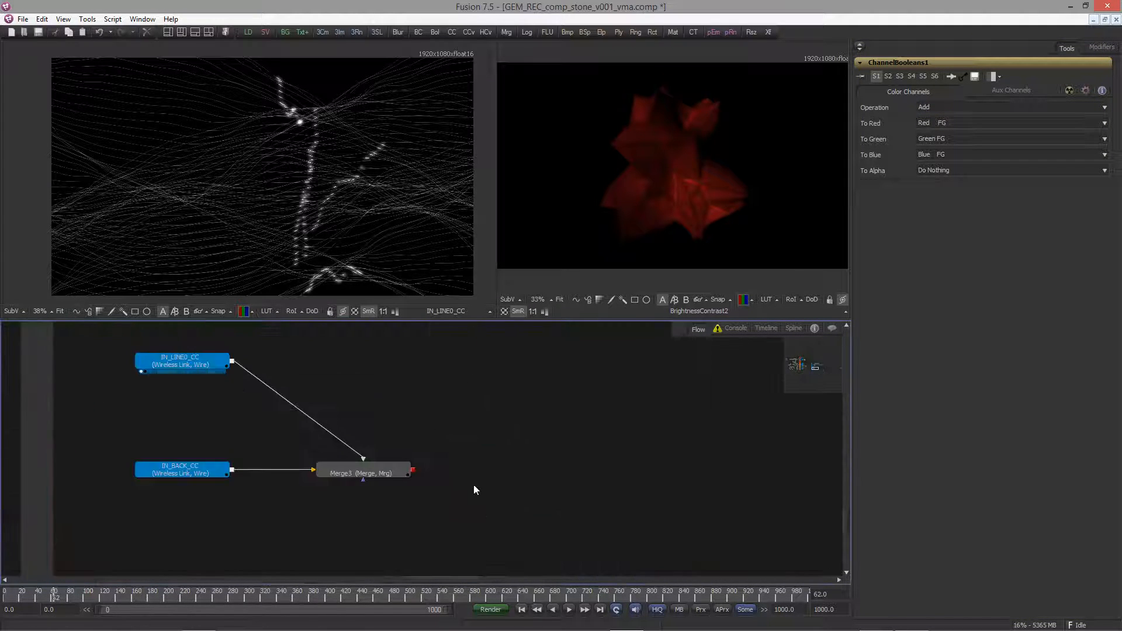
Add a Color Corrector after Merge3 with some space between them and show it in the first viewer
click(391, 517)
key(ctrl+space)
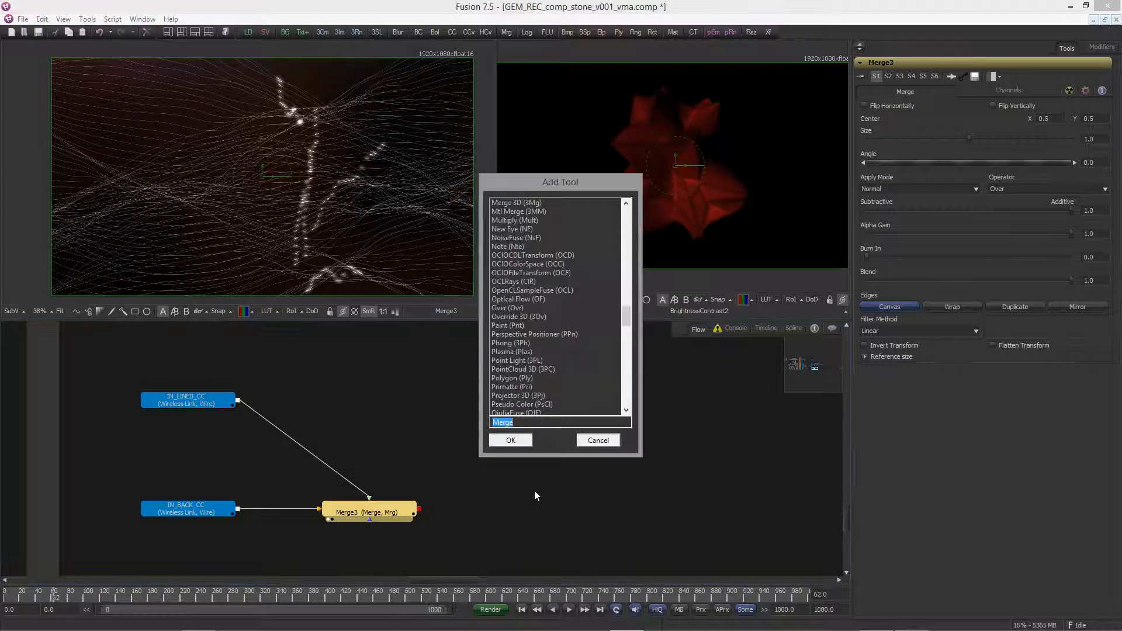
text(cc)
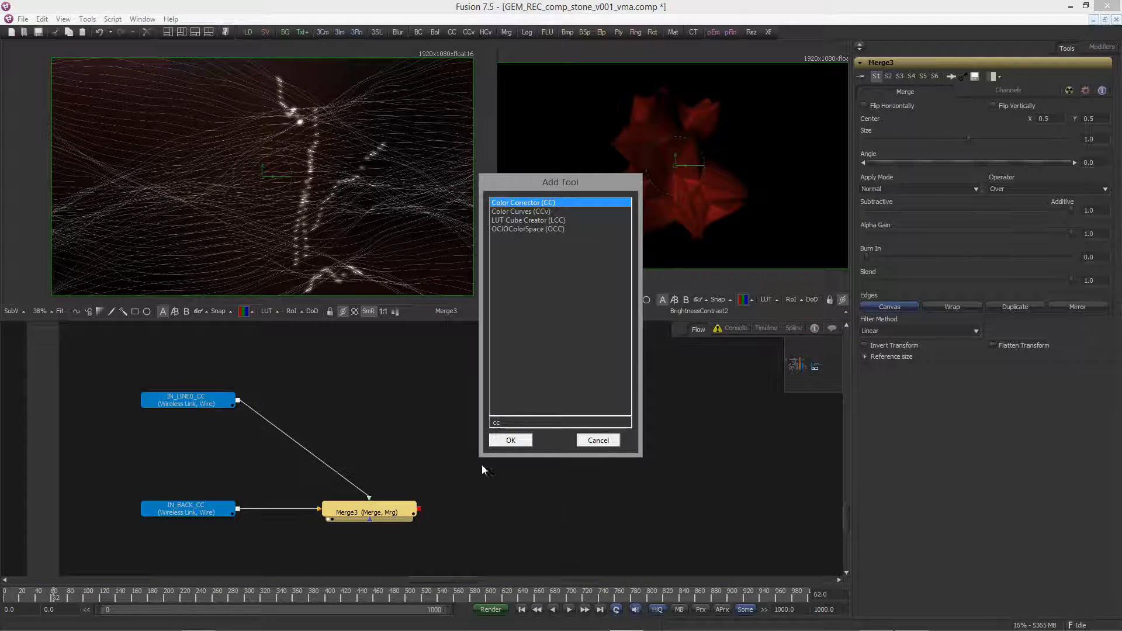
key(Return)
drag(487, 510, 549, 510)
key(1)
middle_drag(591, 429, 467, 384)
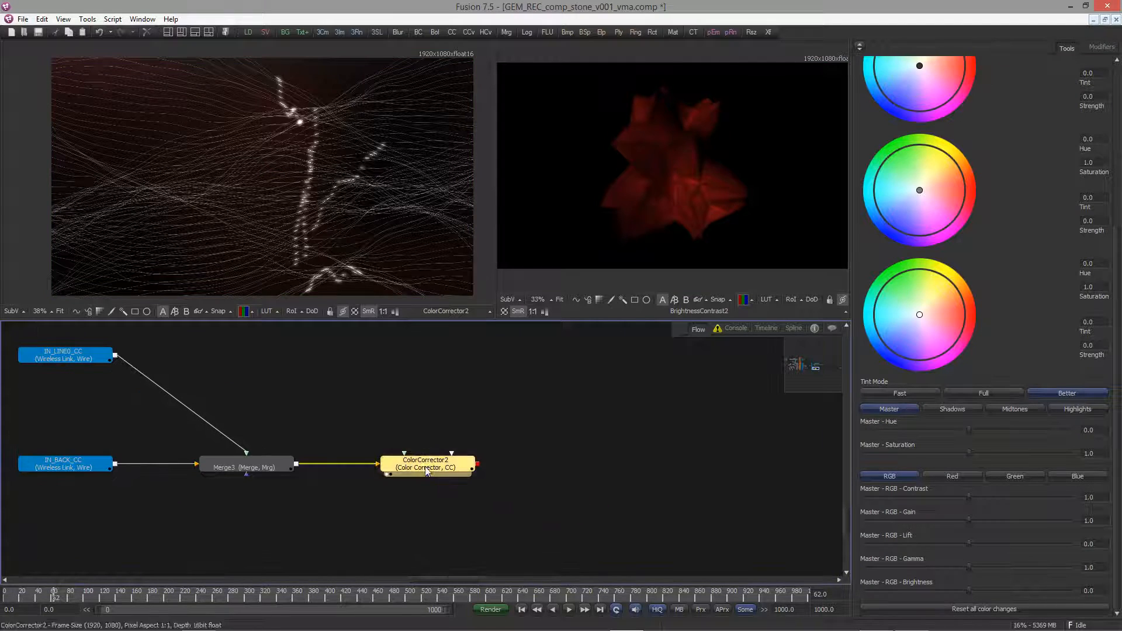
Set the new Color Corrector's master RGB gain to 0.65
click(1019, 515)
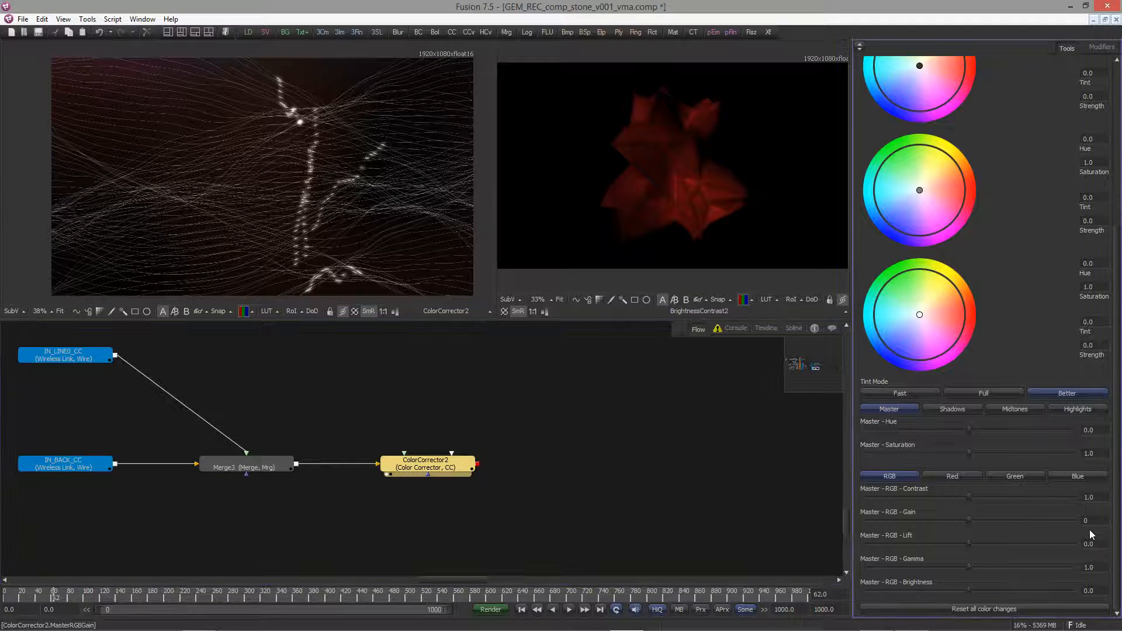
text(0.65)
key(Return)
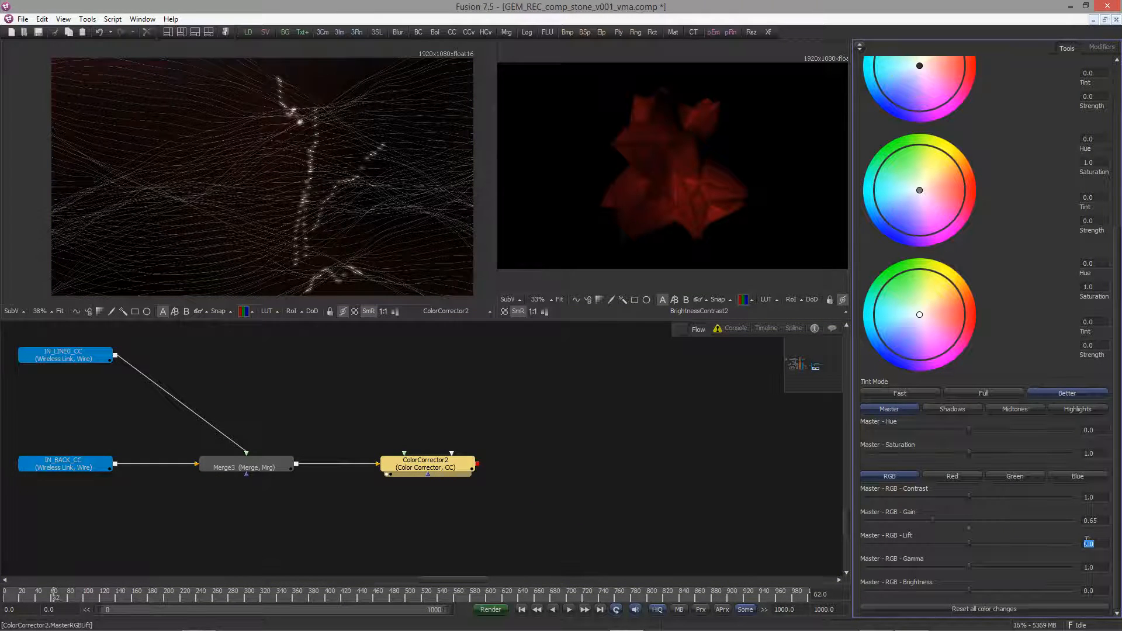
Add a Fast Defocus after the Color Corrector and move it farther along the background branch
middle_drag(602, 452, 354, 477)
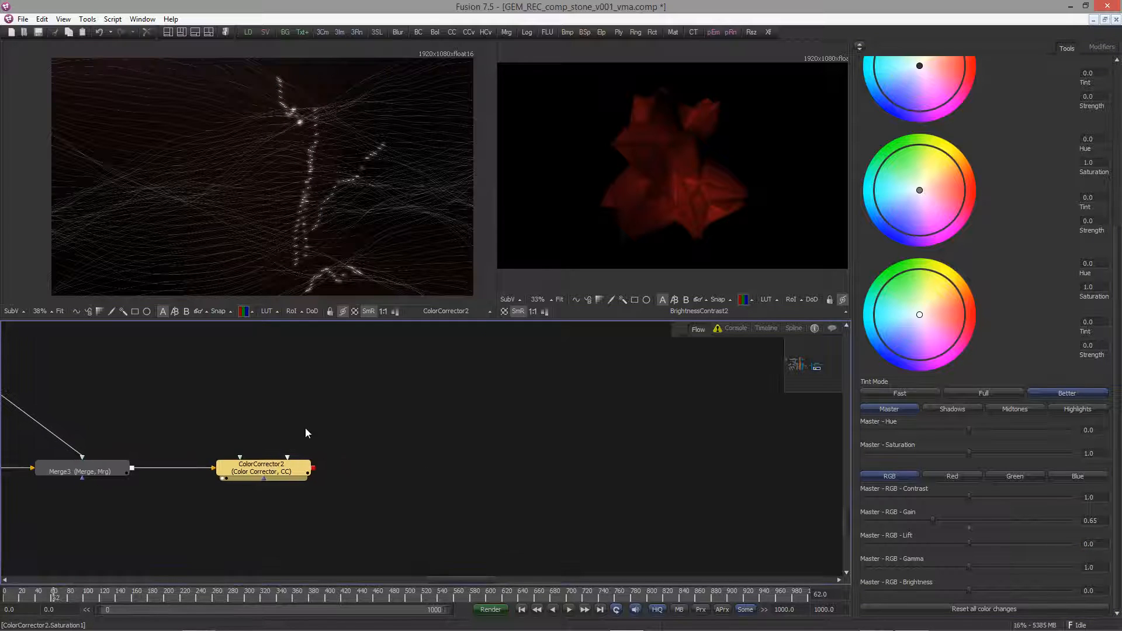
key(ctrl+space)
text(fas)
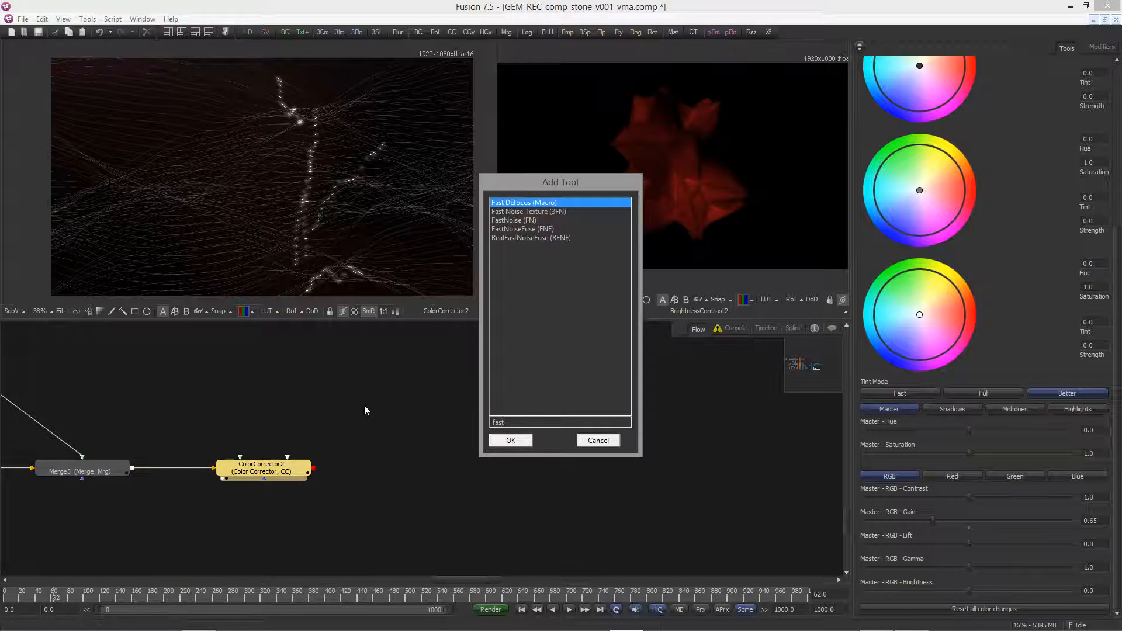
key(Return)
ctrl+scroll(393, 453, down, 1)
middle_drag(467, 412, 527, 418)
drag(587, 499, 636, 499)
Paste a copy of the BACK_CC wireless output after FastDefocus and place it at the end of the branch
middle_drag(504, 445, 415, 524)
middle_drag(324, 484, 415, 529)
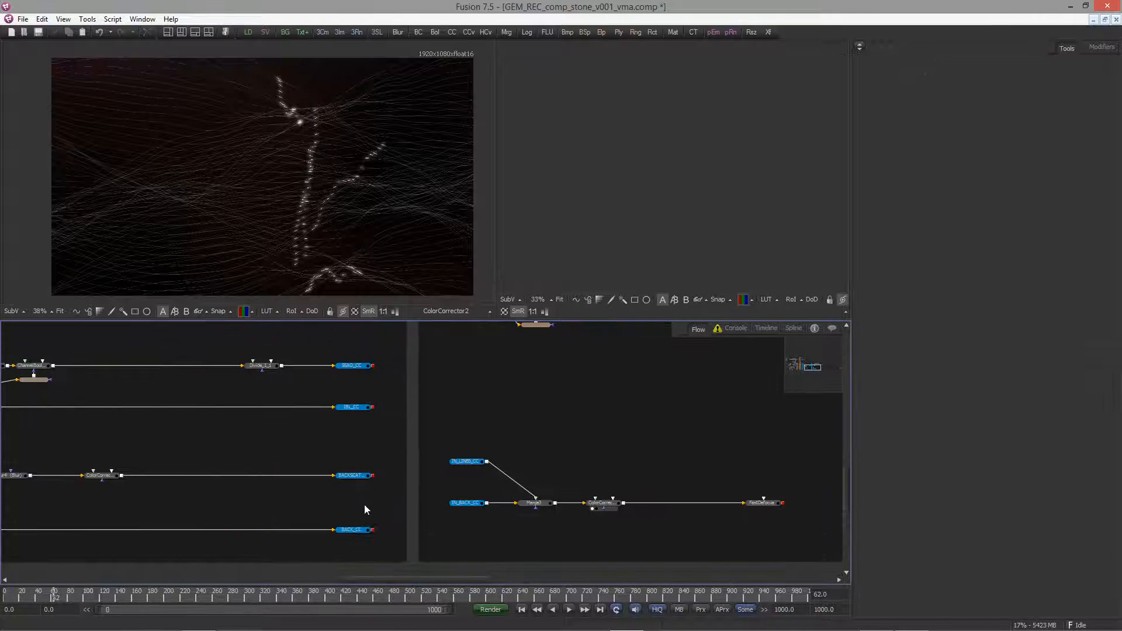
drag(344, 541, 344, 542)
key(ctrl+c)
middle_drag(600, 515, 205, 479)
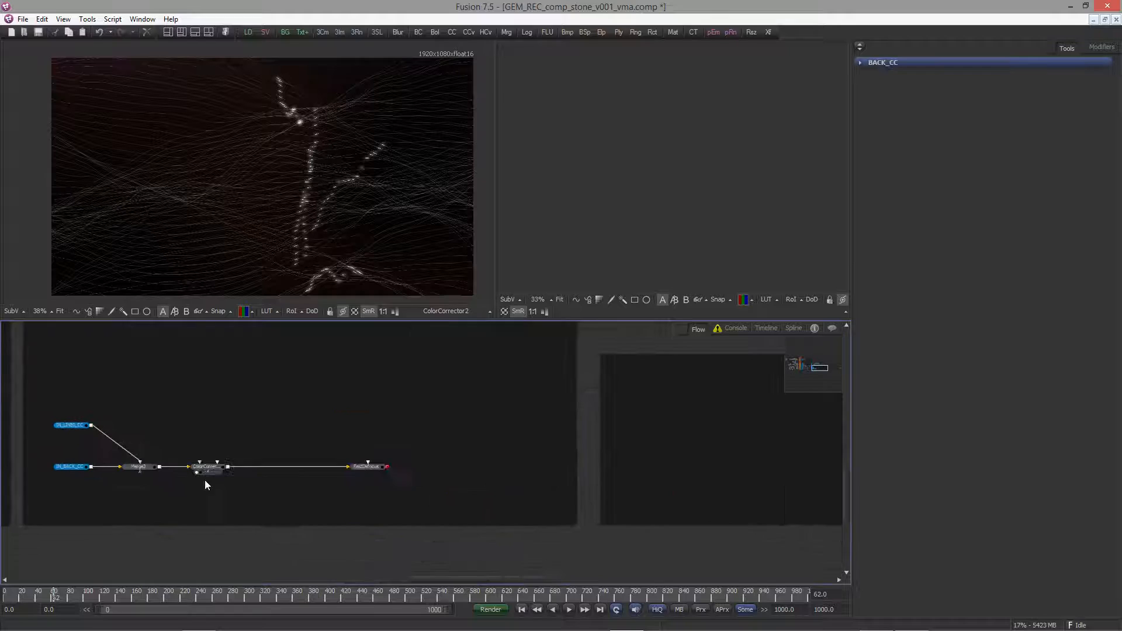
click(365, 469)
key(ctrl+v)
drag(418, 467, 535, 471)
Rename the pasted output BACK_Combined and place FastDefocus just before it
key(F2)
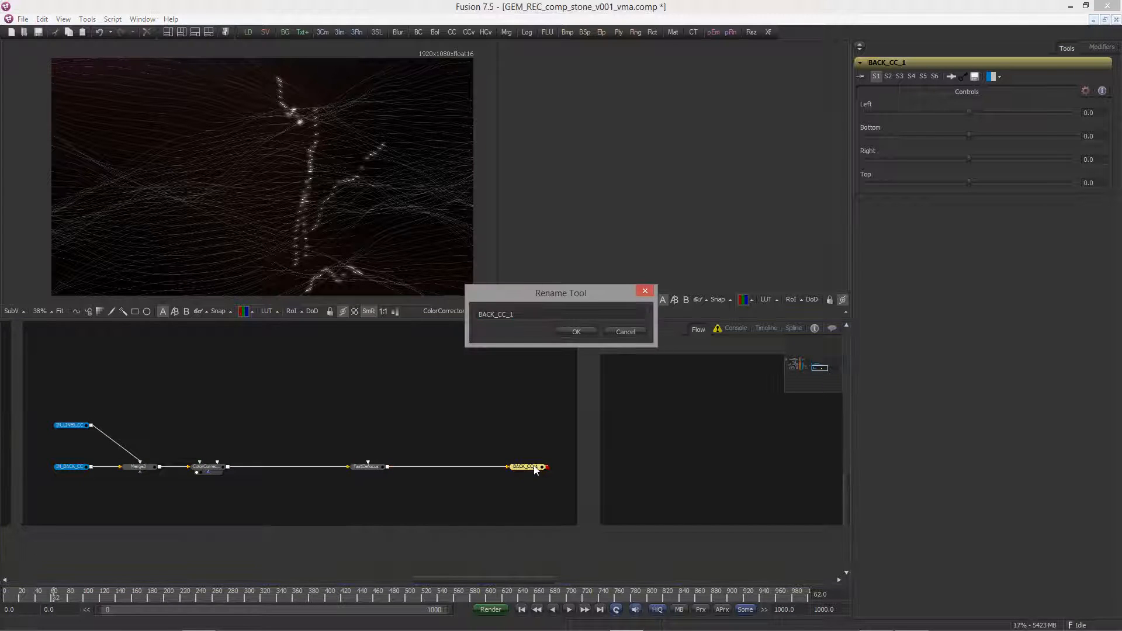
key(BackSpace)
text(ombines)
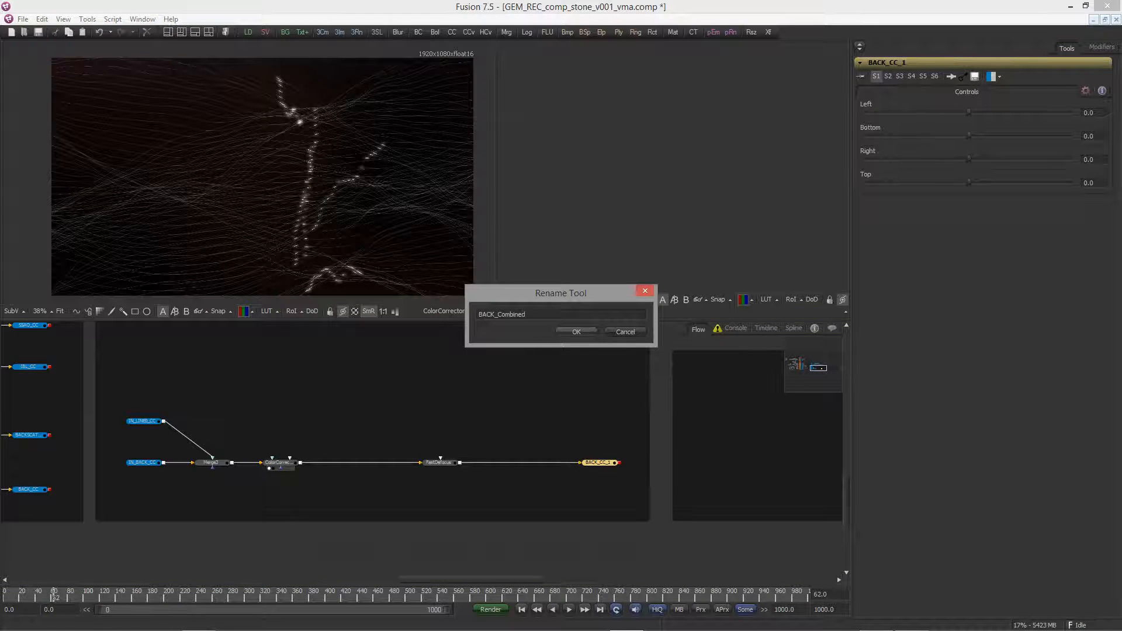
key(Return)
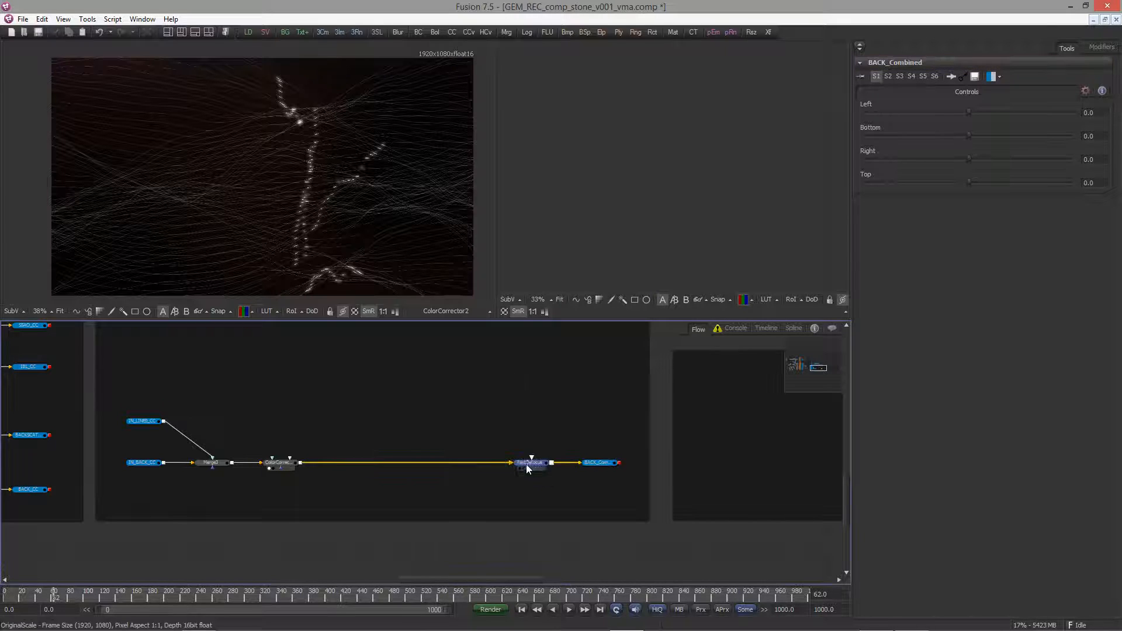
click(527, 467)
click(483, 401)
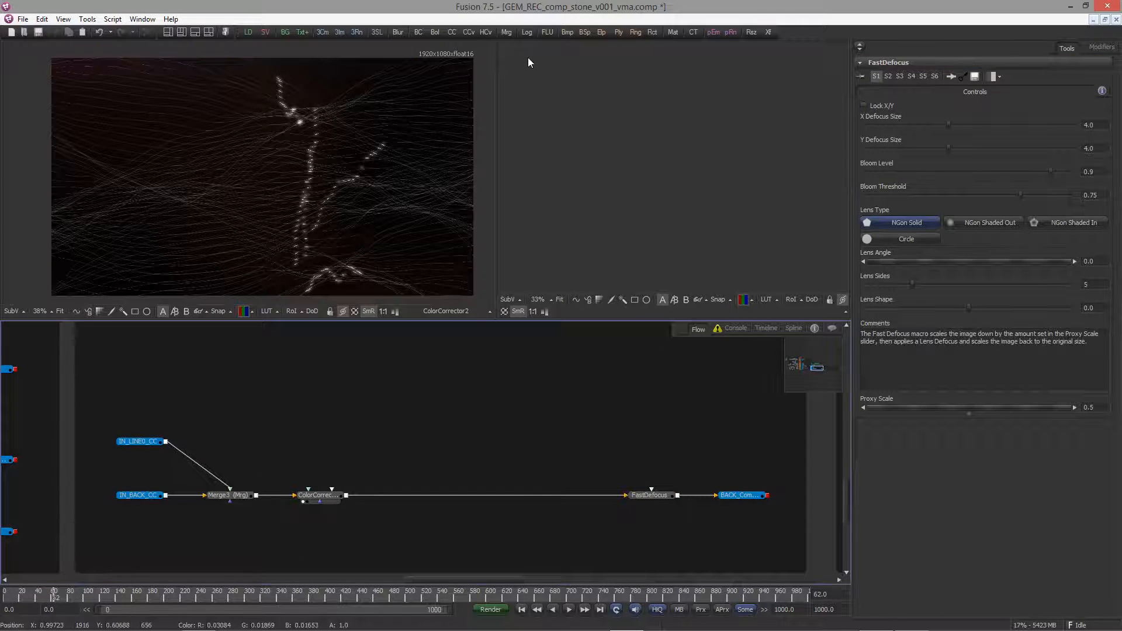
Add an Ellipse mask resized to about 0.58 wide and 0.46 high, and show it in the second viewer
drag(501, 421, 501, 422)
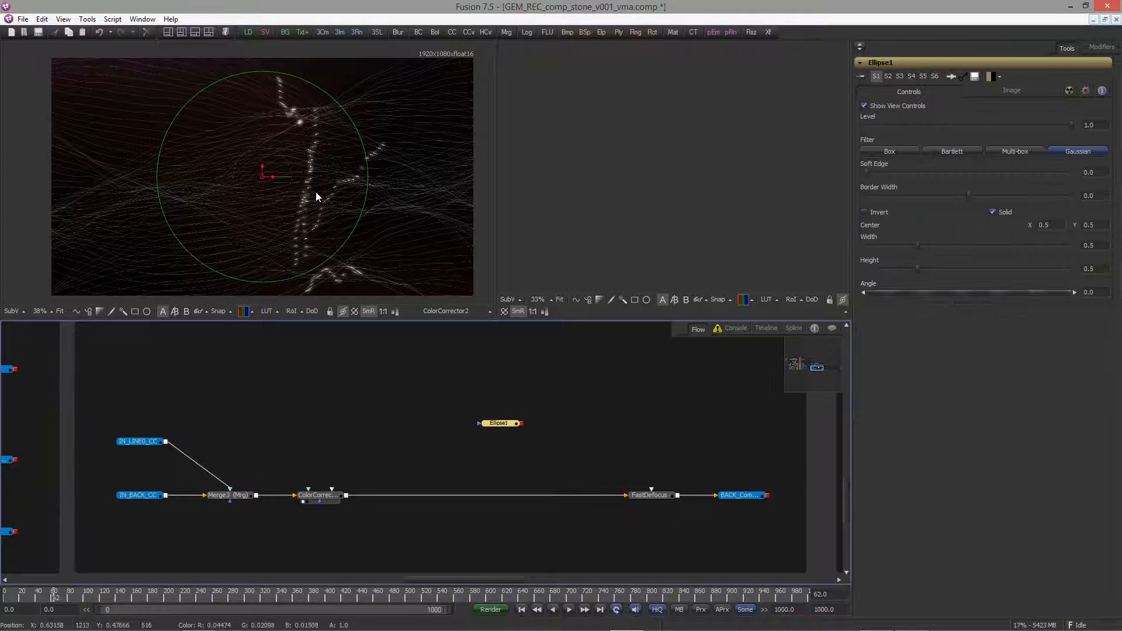
drag(341, 239, 353, 242)
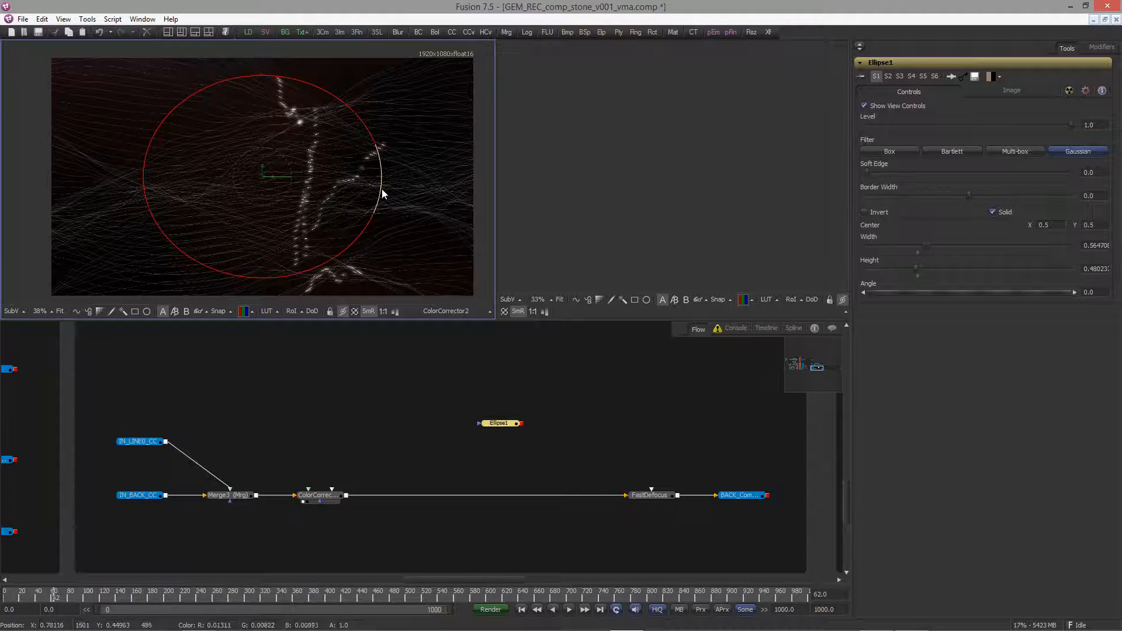
drag(380, 189, 388, 190)
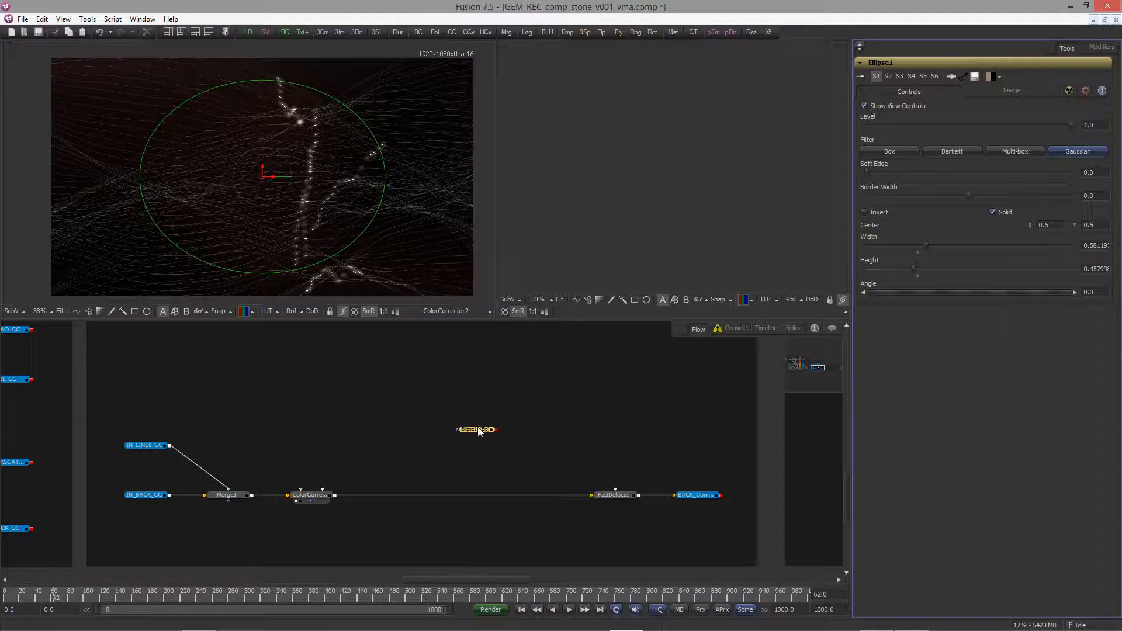
drag(478, 429, 584, 251)
middle_drag(537, 338, 541, 348)
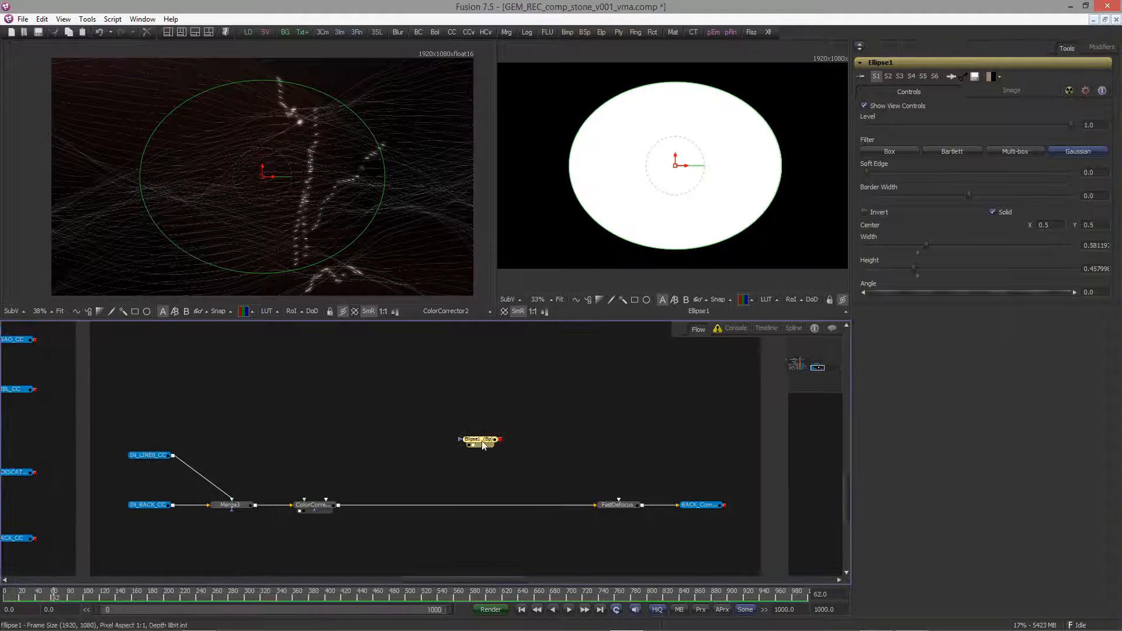
Set the ellipse mask's soft edge to 0.165 and invert the mask
drag(1098, 173, 1055, 196)
text(0)
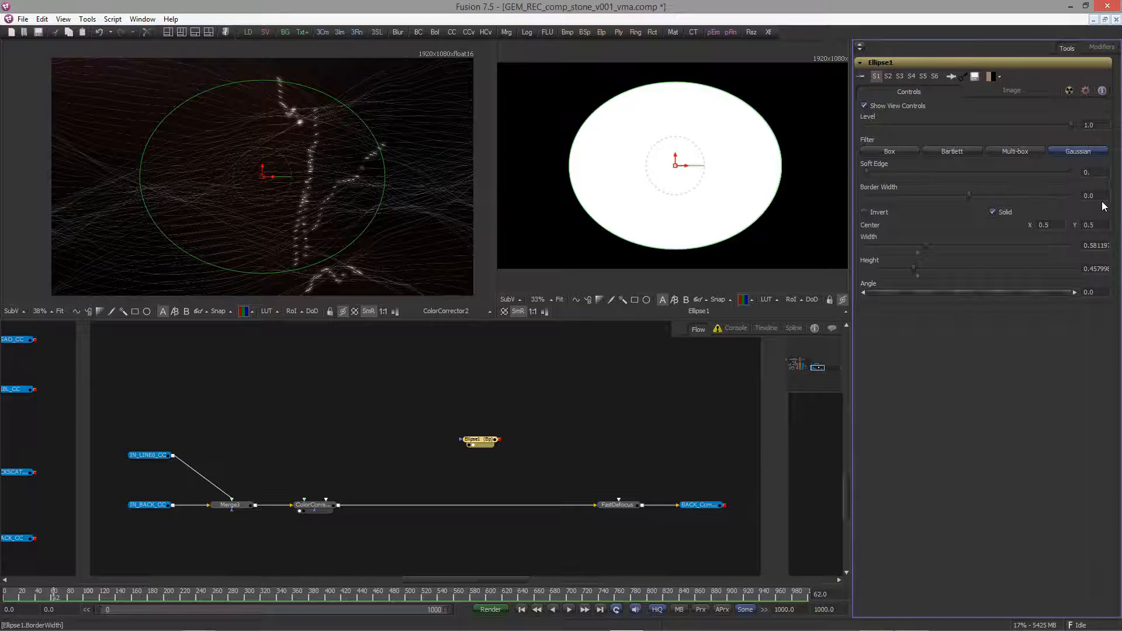
key(Tab)
click(865, 212)
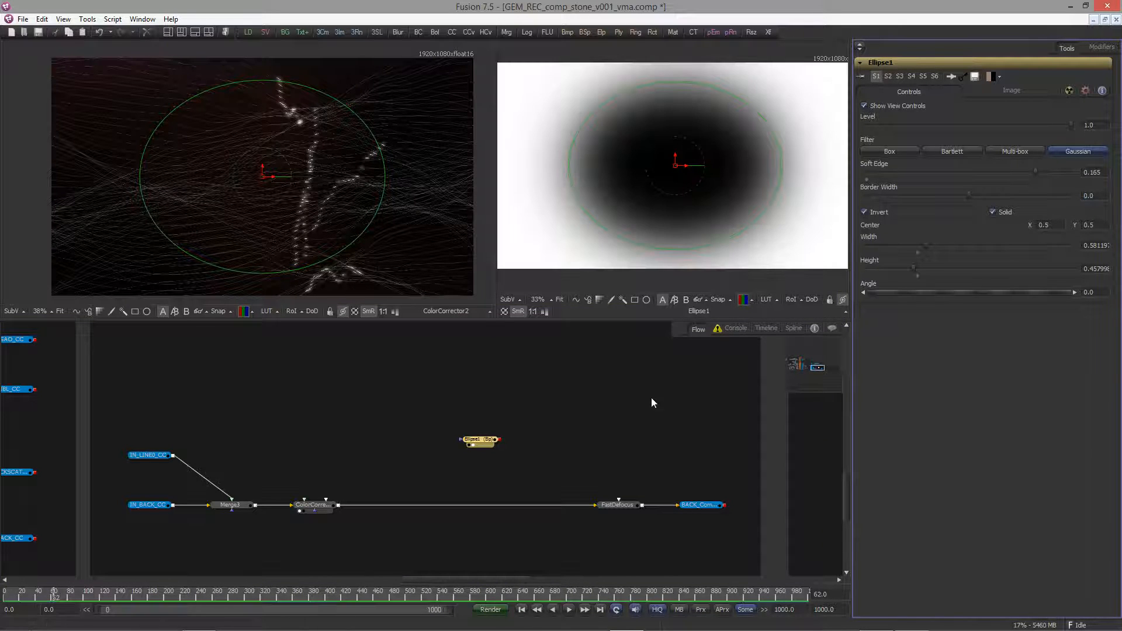
Enlarge the ellipse to about 0.61 by 0.48 and connect it as the mask of the background's Color Corrector
middle_drag(464, 339, 471, 329)
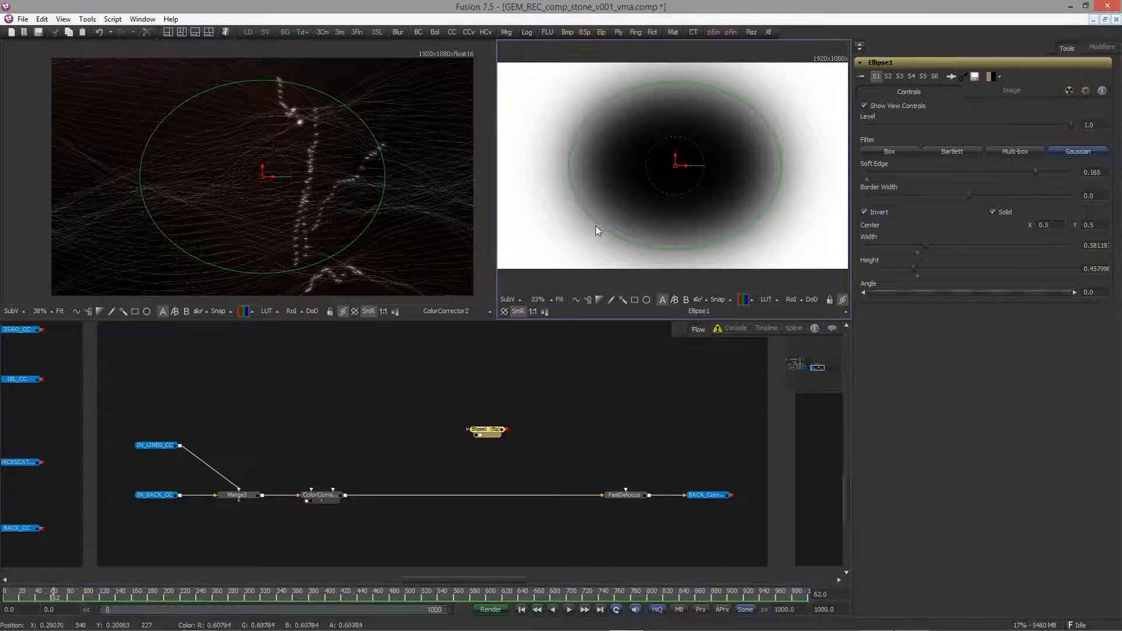
drag(596, 227, 590, 233)
middle_drag(537, 394, 530, 351)
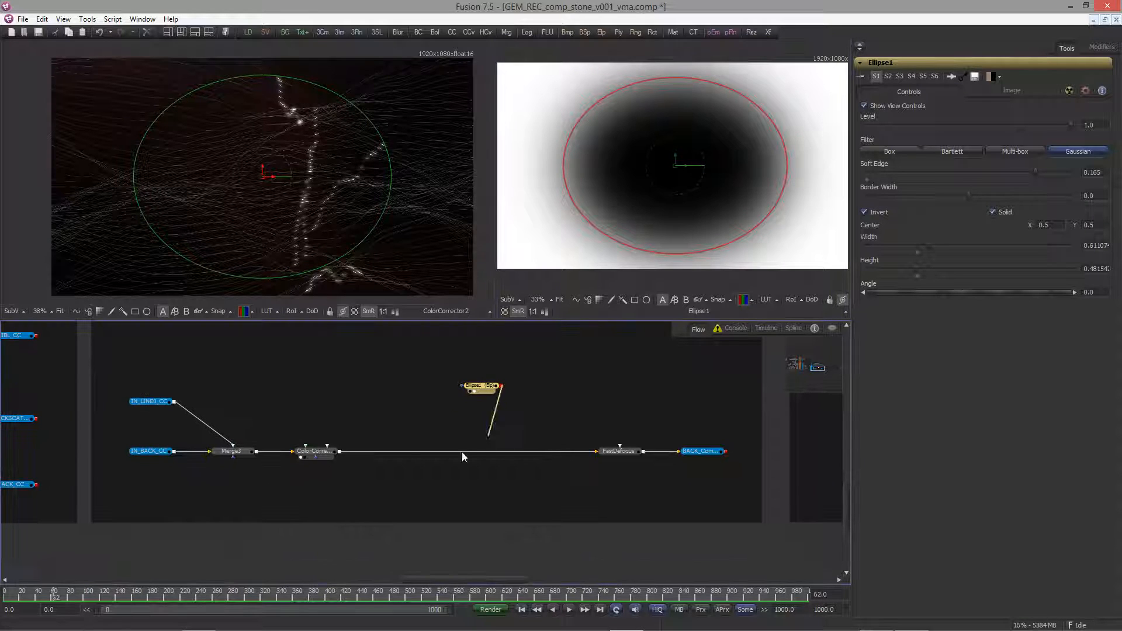
drag(463, 457, 326, 446)
click(304, 409)
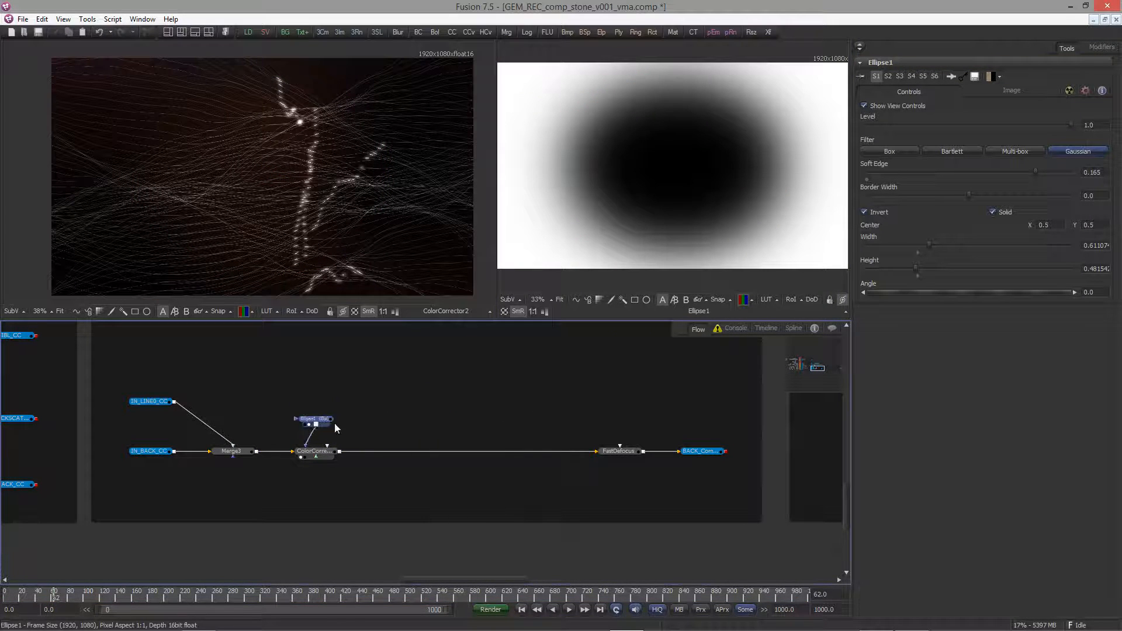
Show FastDefocus in the first viewer, lock its X and Y, and set the defocus size to 8
middle_drag(651, 388, 498, 408)
click(516, 471)
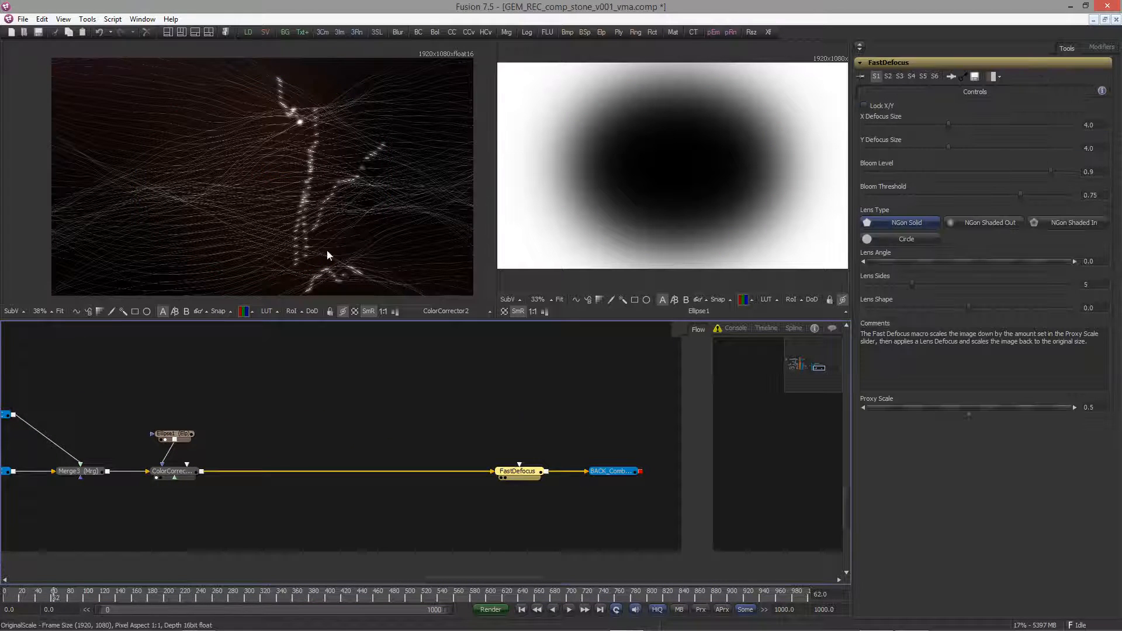
drag(327, 256, 328, 256)
click(882, 106)
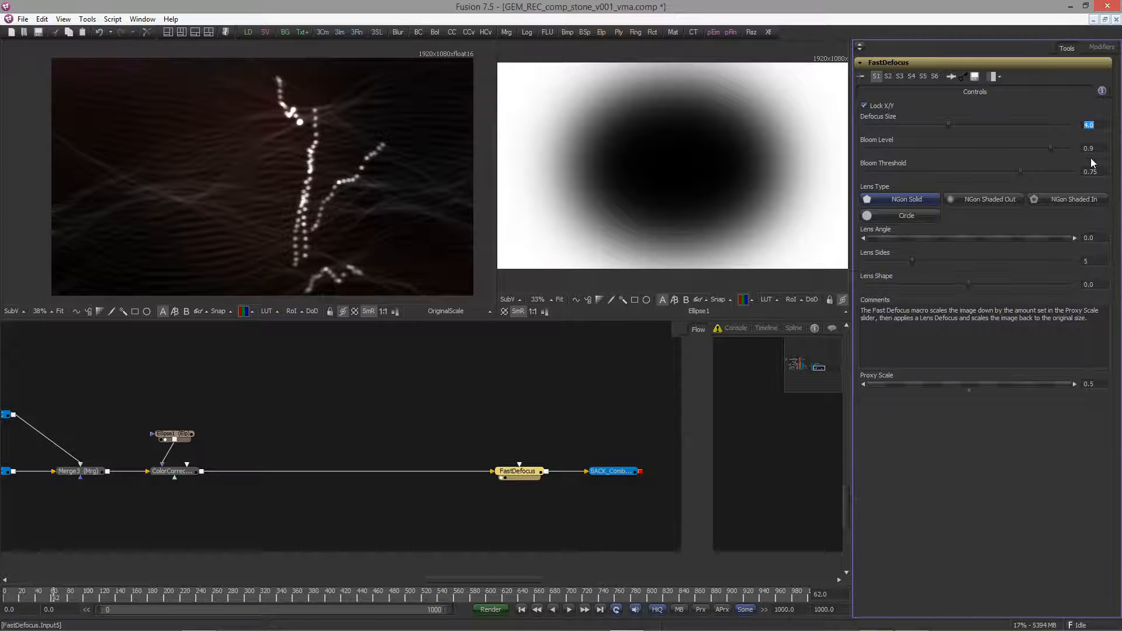
text(8)
key(Tab)
click(564, 387)
Paste a copy of IN_BACK_CC above BACK_Combined and set its input to BACK_Combined
ctrl+scroll(503, 417, down, 3)
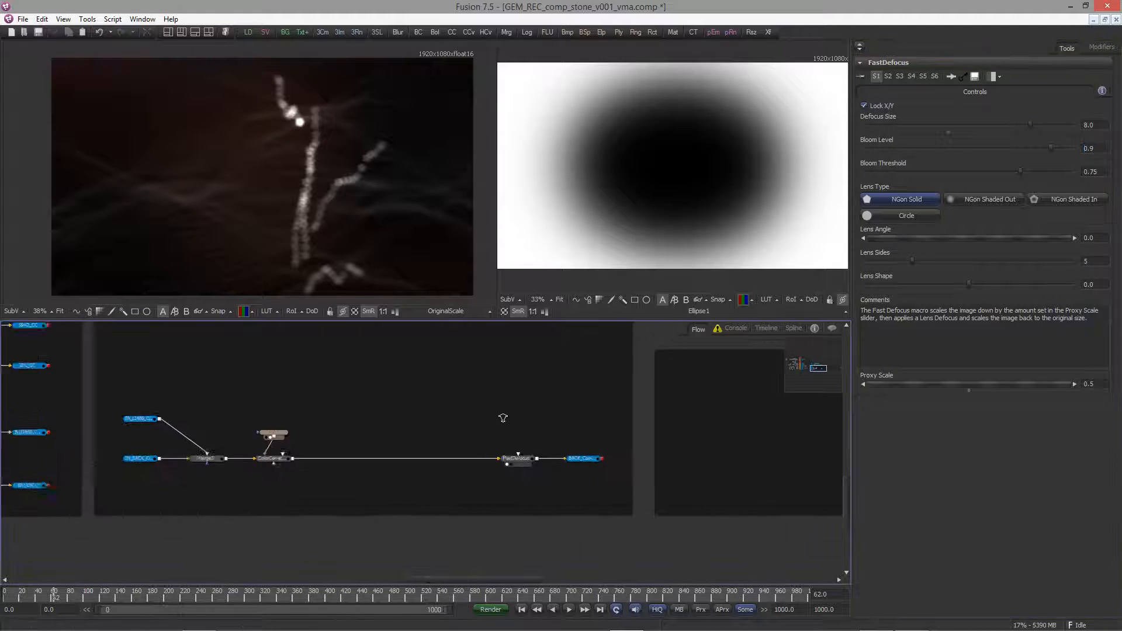
middle_drag(419, 412, 374, 406)
drag(104, 446, 102, 459)
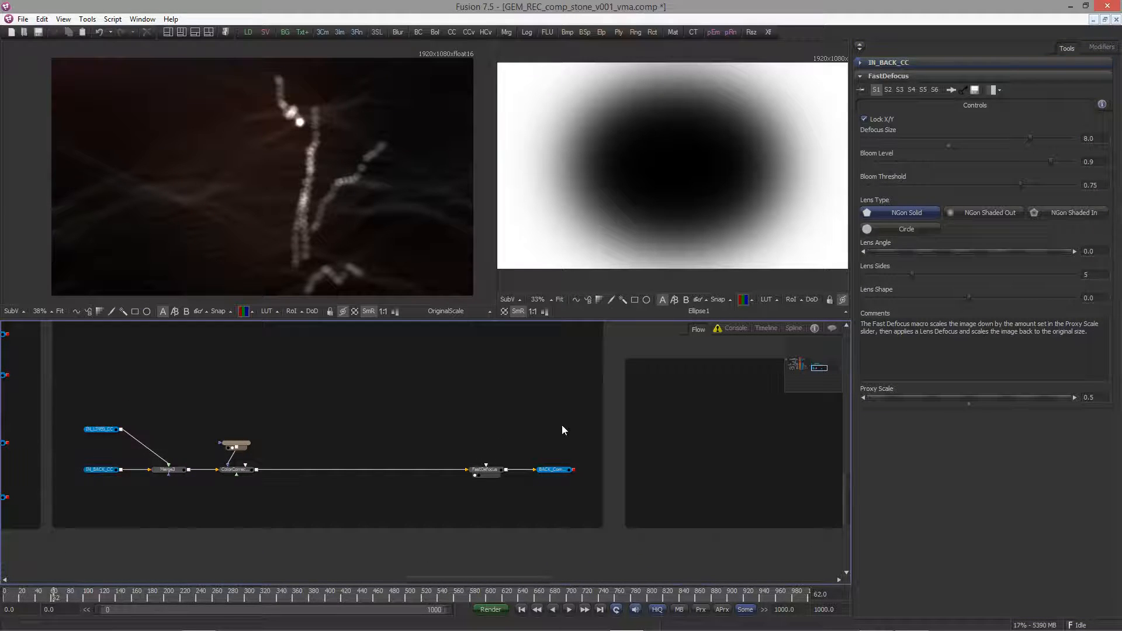
key(ctrl+v)
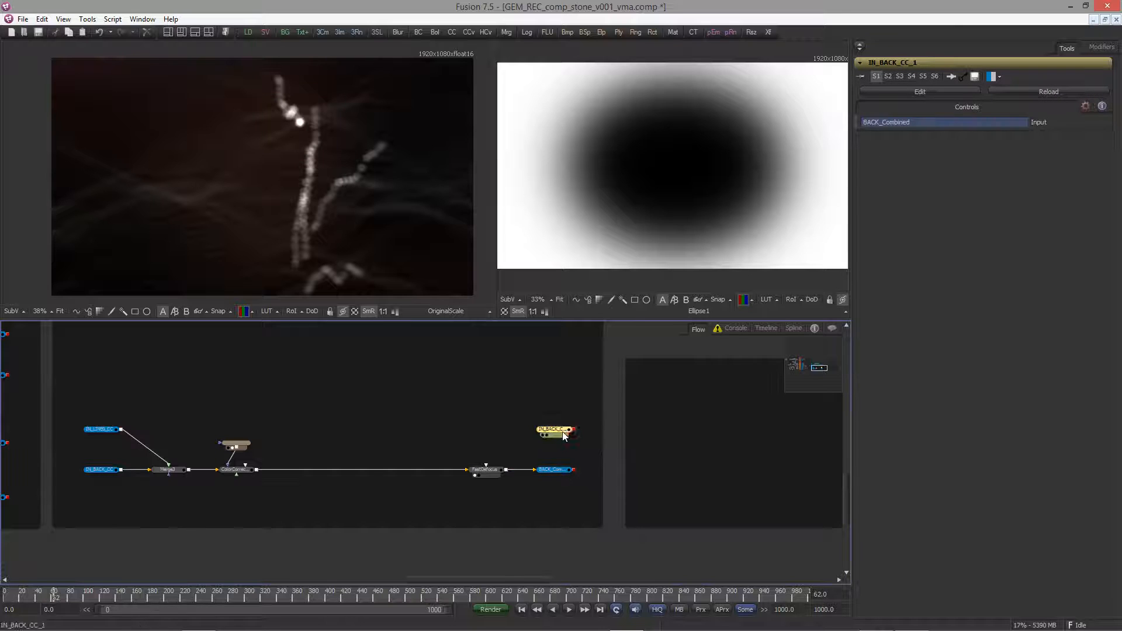
Rename the pasted wireless input IN_BACK_Combined
key(F2)
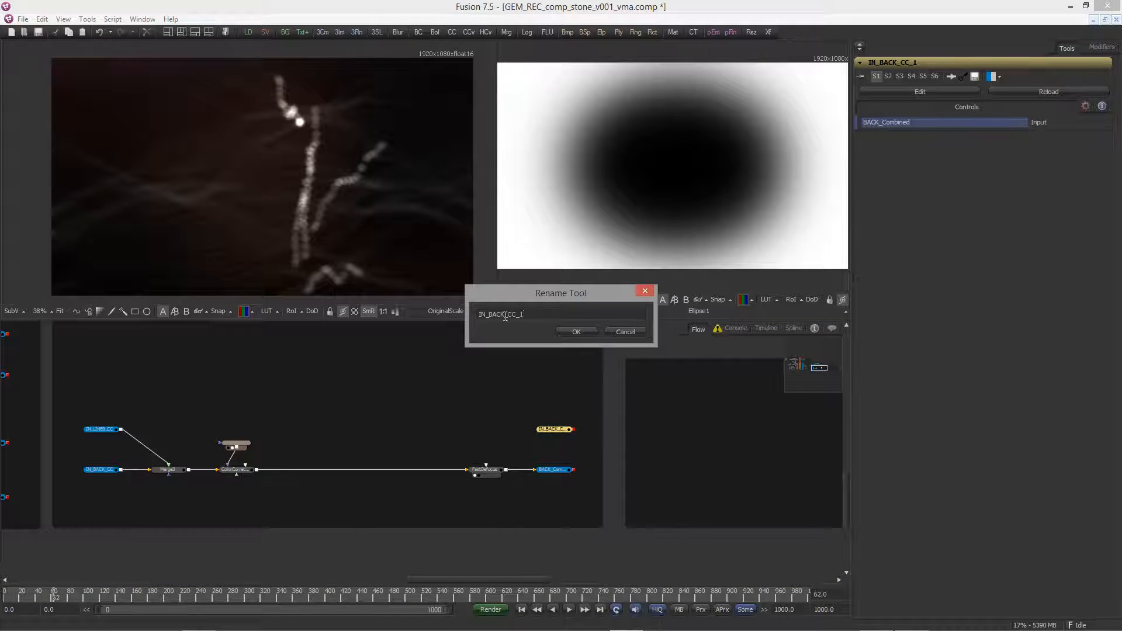
text(ombined)
key(Return)
Place IN_BACK_Combined below the Lightwrap node in the stone branch and show Lightwrap in the first viewer
drag(552, 429, 480, 363)
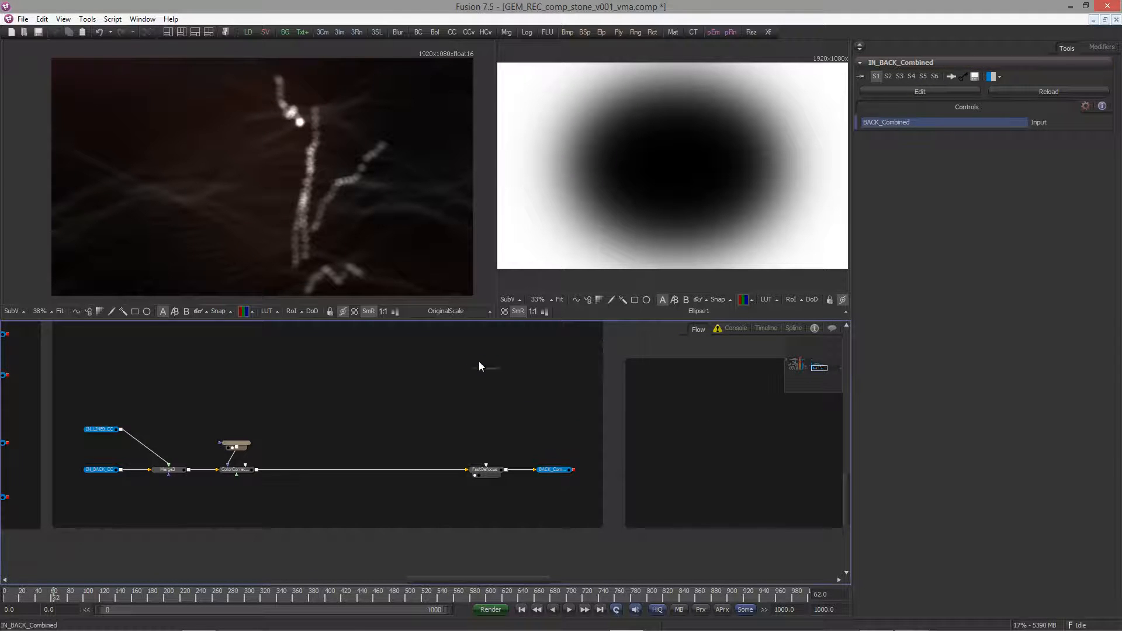
middle_drag(479, 363, 409, 471)
ctrl+scroll(325, 489, down, 2)
drag(383, 485, 353, 431)
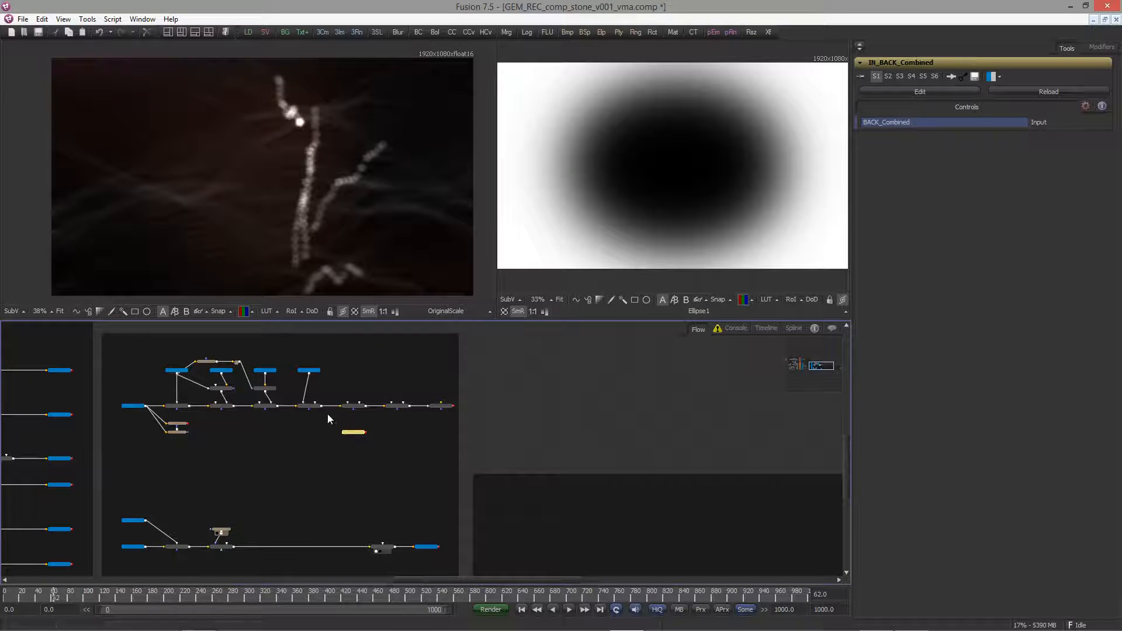
ctrl+scroll(345, 428, up, 2)
middle_drag(346, 429, 588, 428)
ctrl+scroll(496, 473, up, 1)
drag(553, 392, 367, 268)
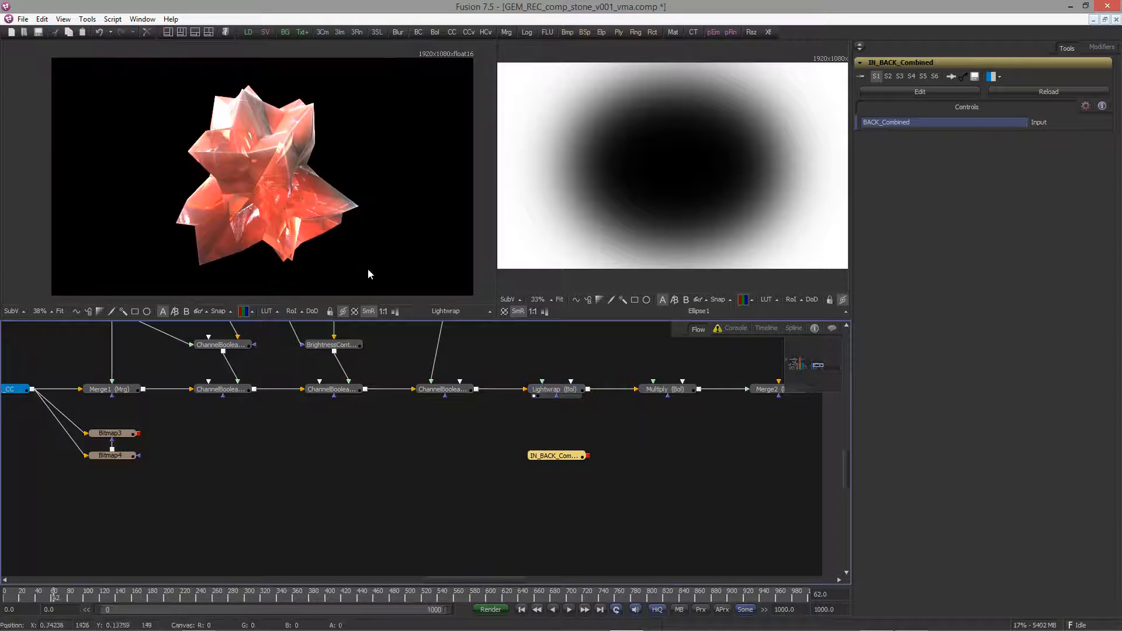
Connect IN_BACK_Combined to Lightwrap's foreground, show Bitmap3 in the second viewer and connect it as Lightwrap's effect mask
click(549, 390)
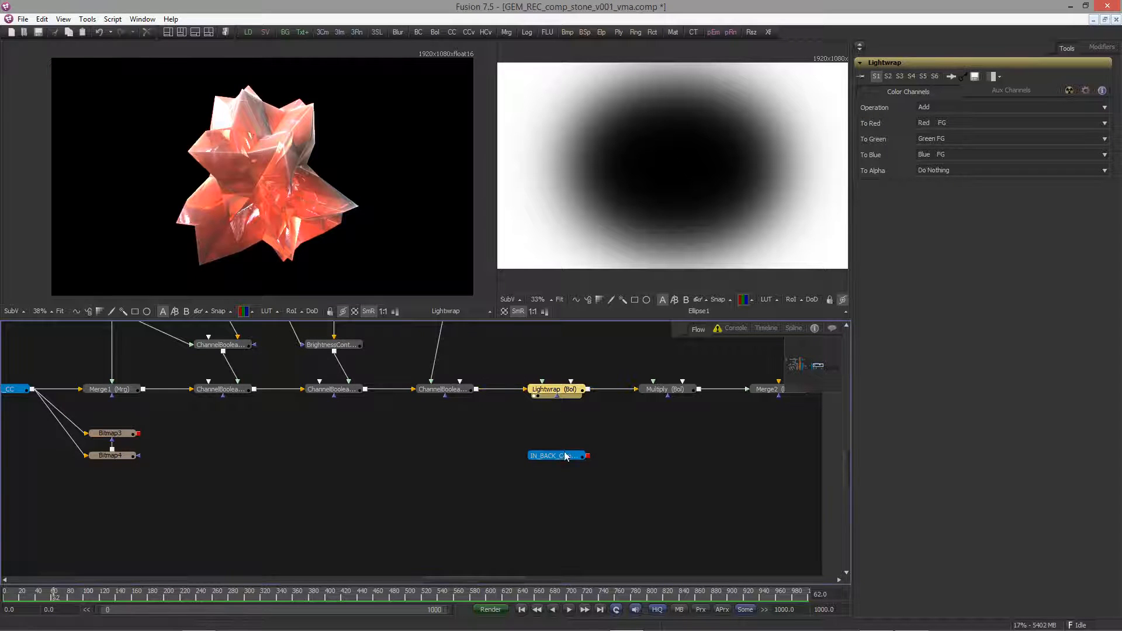
drag(588, 456, 543, 386)
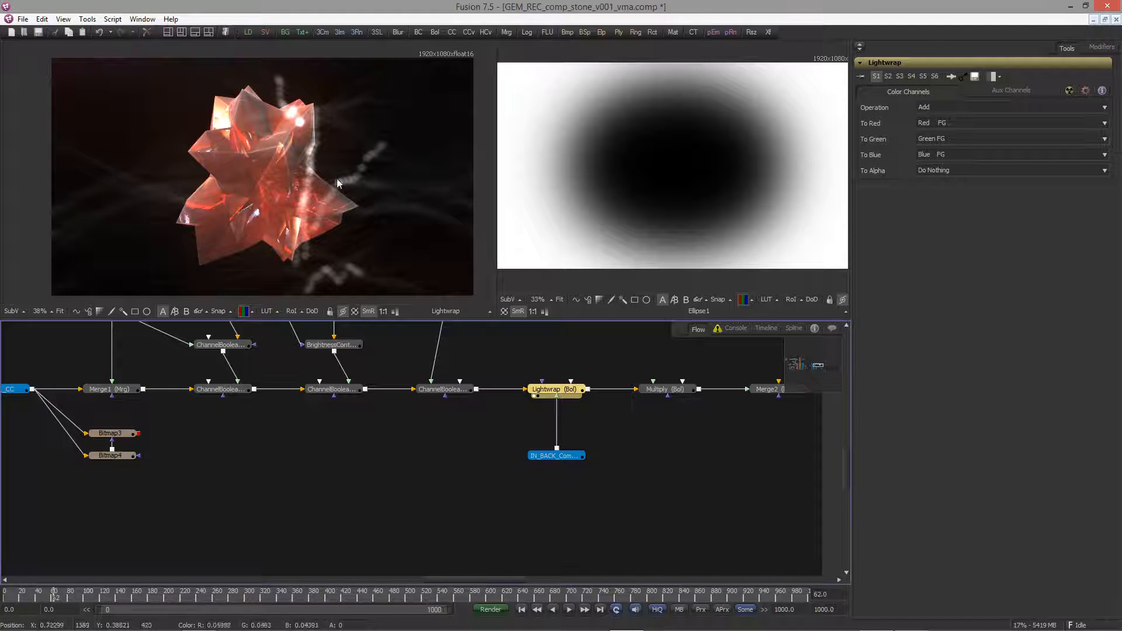
drag(110, 433, 638, 105)
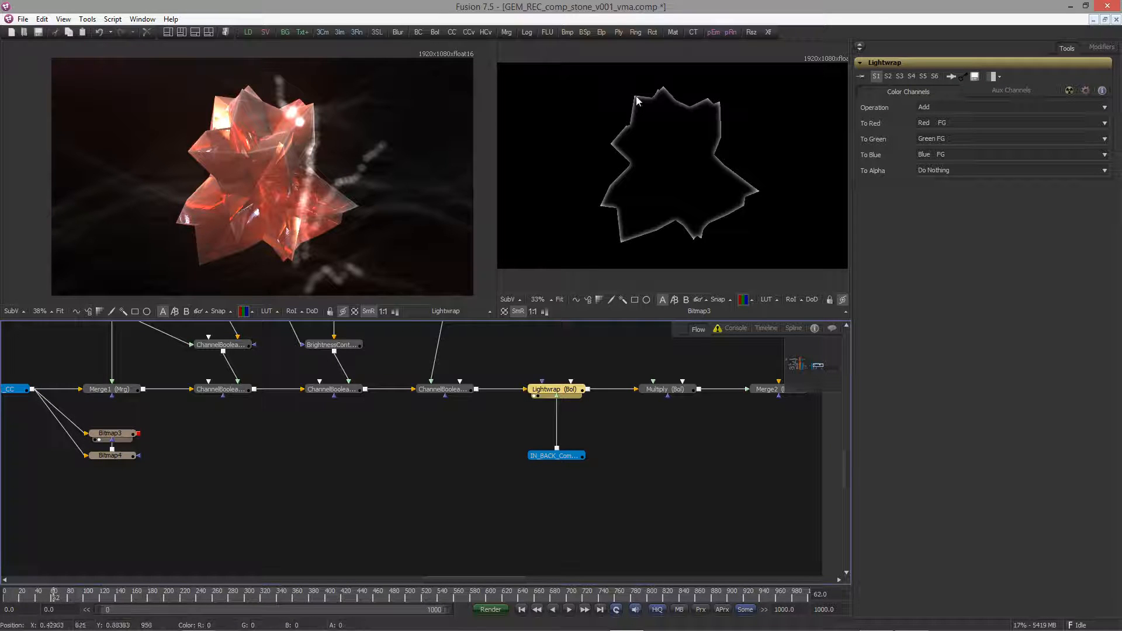
drag(139, 434, 544, 393)
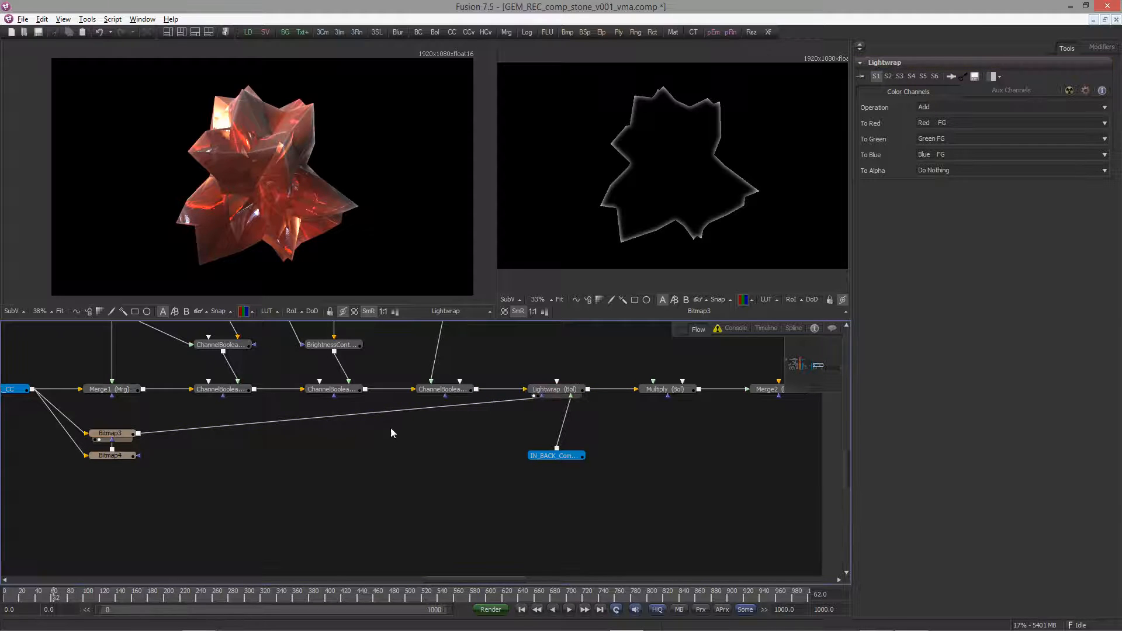
Add a router on the Bitmap3 mask connection and connect IN_BACK_Combined to Merge2's background
alt+drag(391, 412, 508, 442)
middle_drag(542, 497, 347, 513)
drag(349, 460, 559, 406)
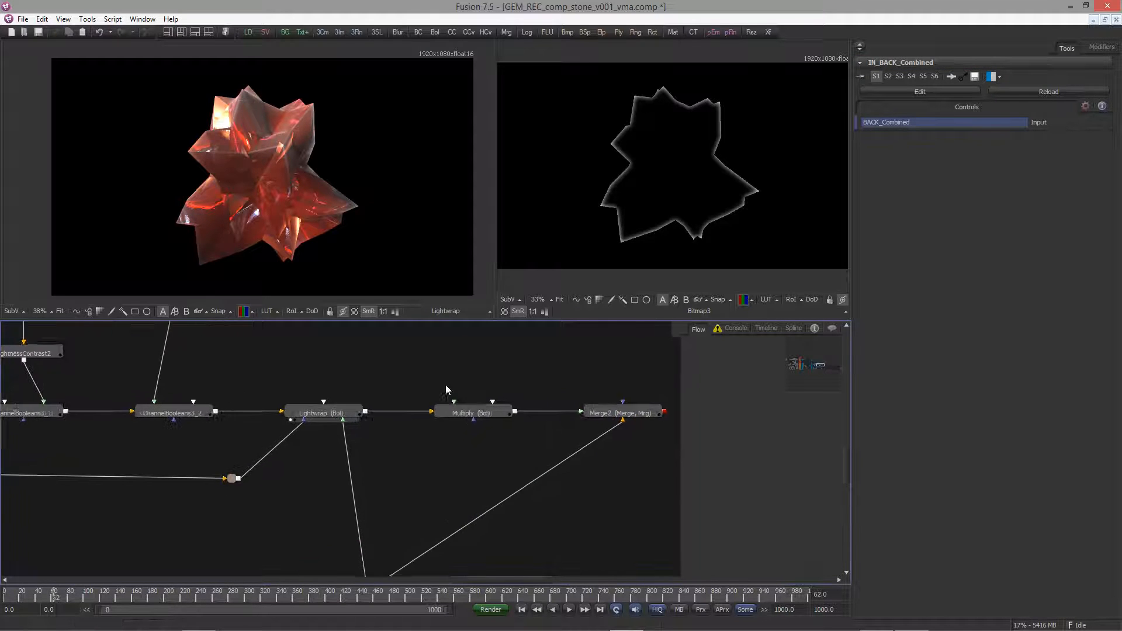
Examine the lower edges of the light-wrapped stone up close in the first viewer
ctrl+scroll(448, 390, up, 1)
ctrl+scroll(396, 375, up, 3)
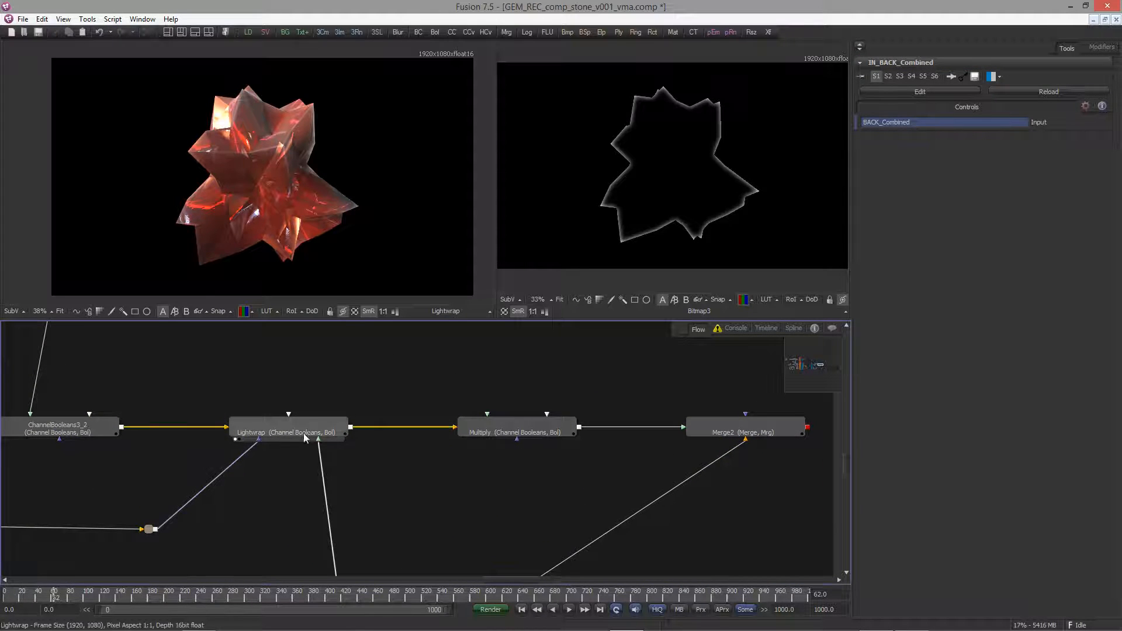
ctrl+scroll(374, 233, up, 2)
ctrl+scroll(450, 233, up, 2)
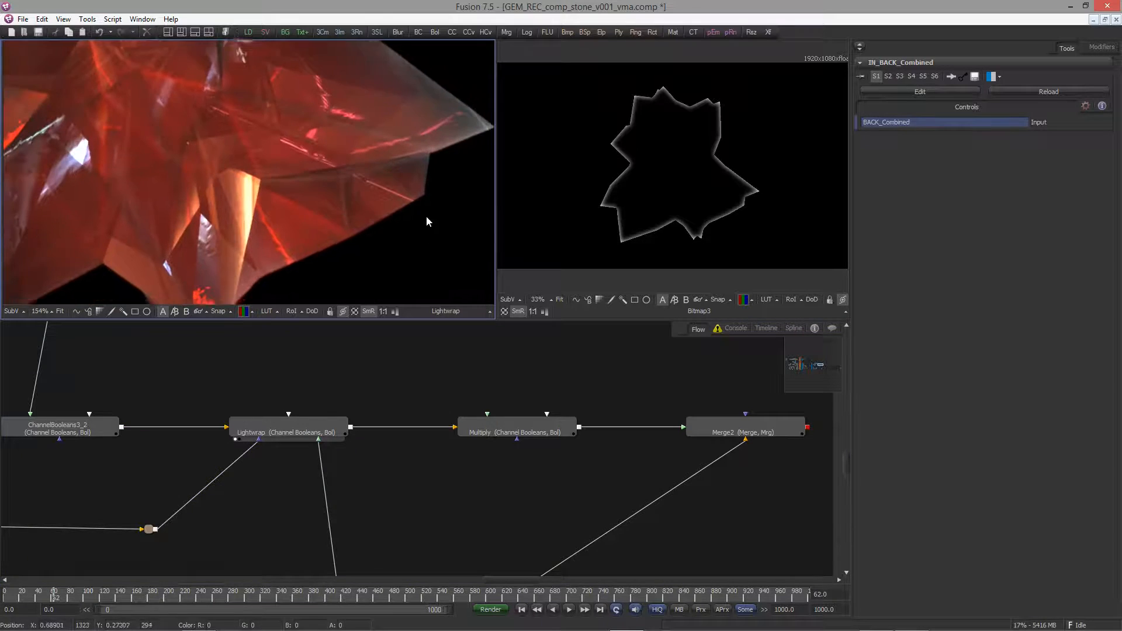
middle_drag(426, 215, 392, 181)
ctrl+scroll(236, 238, down, 1)
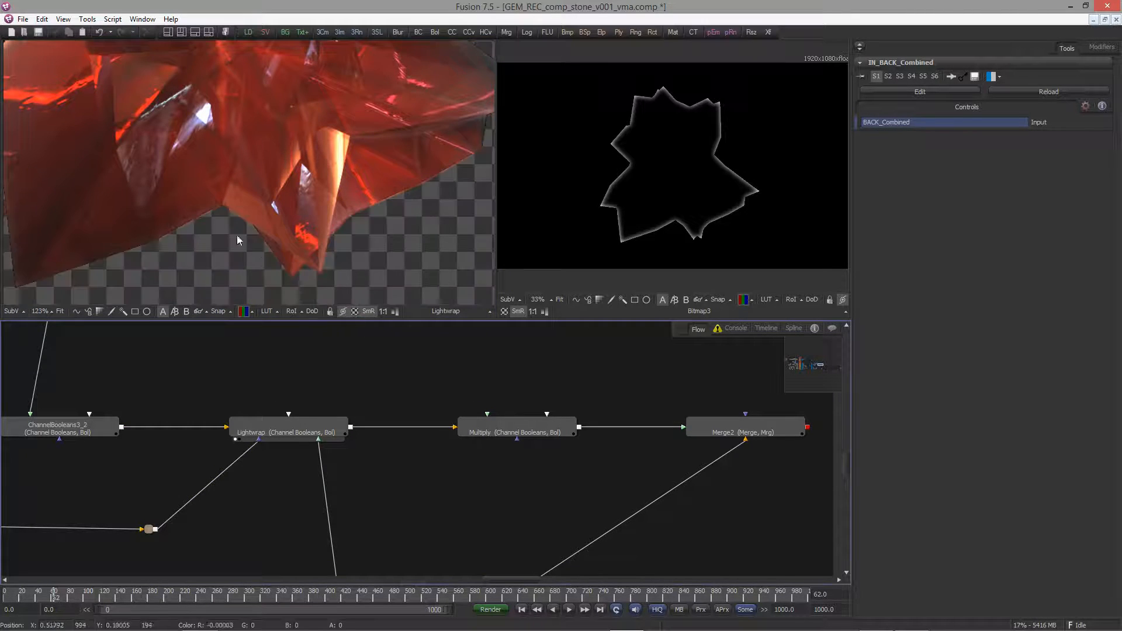
middle_drag(237, 235, 319, 222)
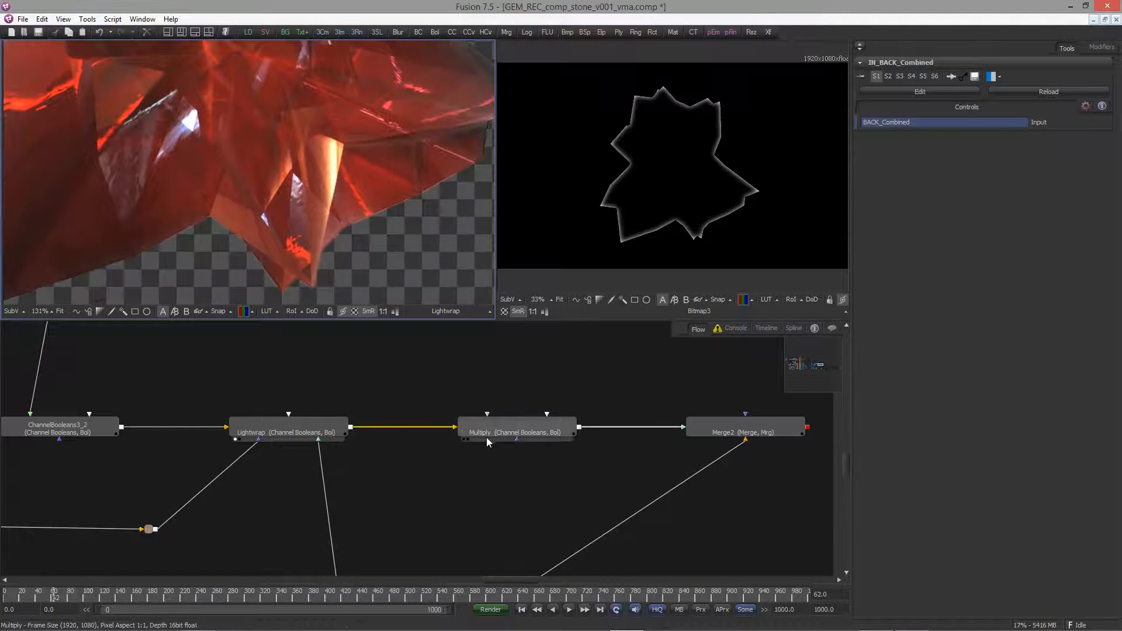
Show the Multiply node in the first viewer and set its operation to Multiply
click(500, 419)
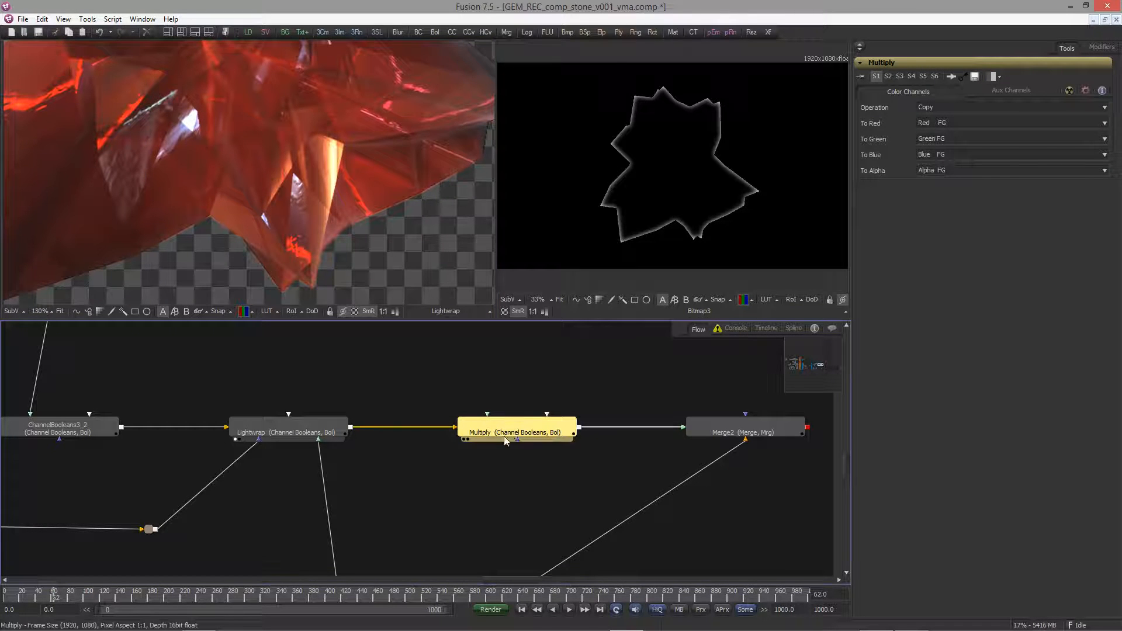
key(1)
click(947, 107)
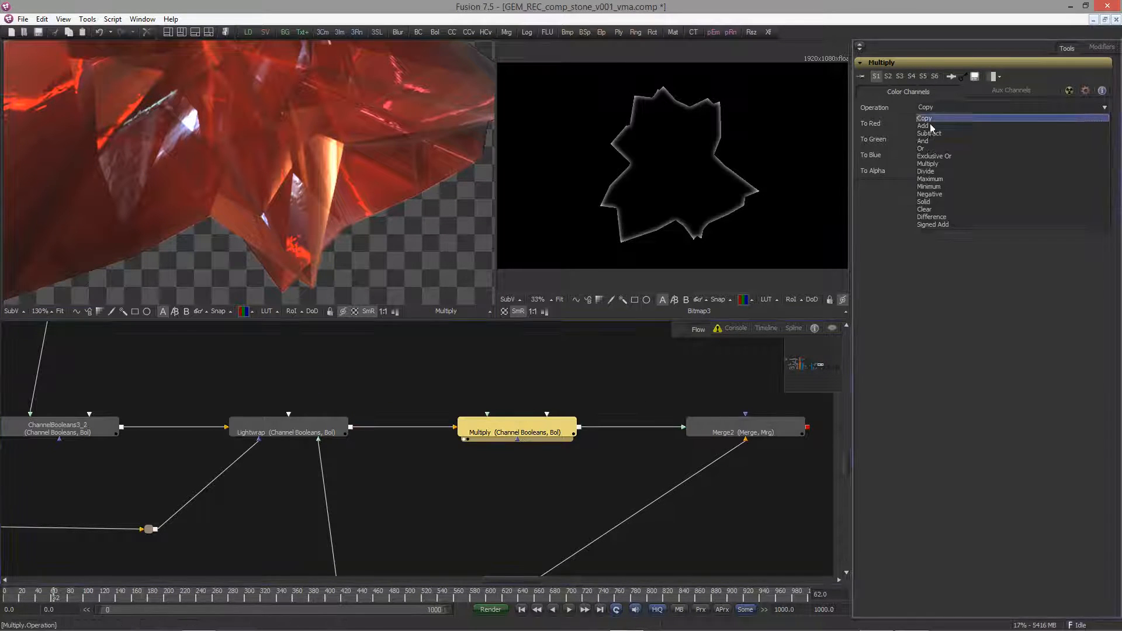
click(936, 164)
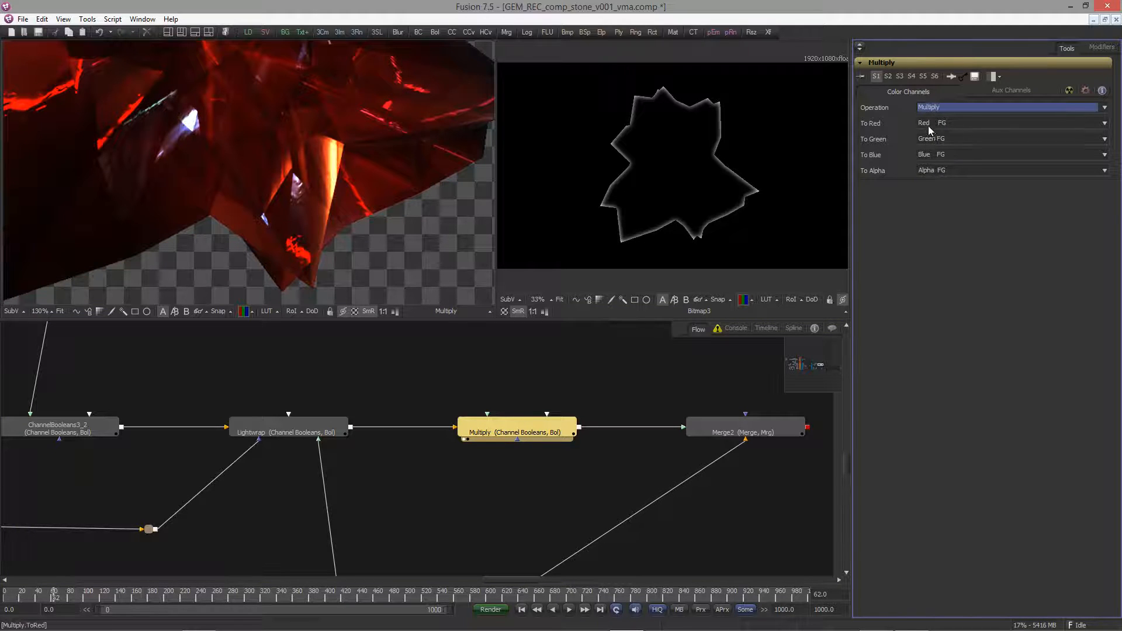
Set the Multiply node's red, green and blue channels to Alpha FG
click(928, 125)
click(931, 157)
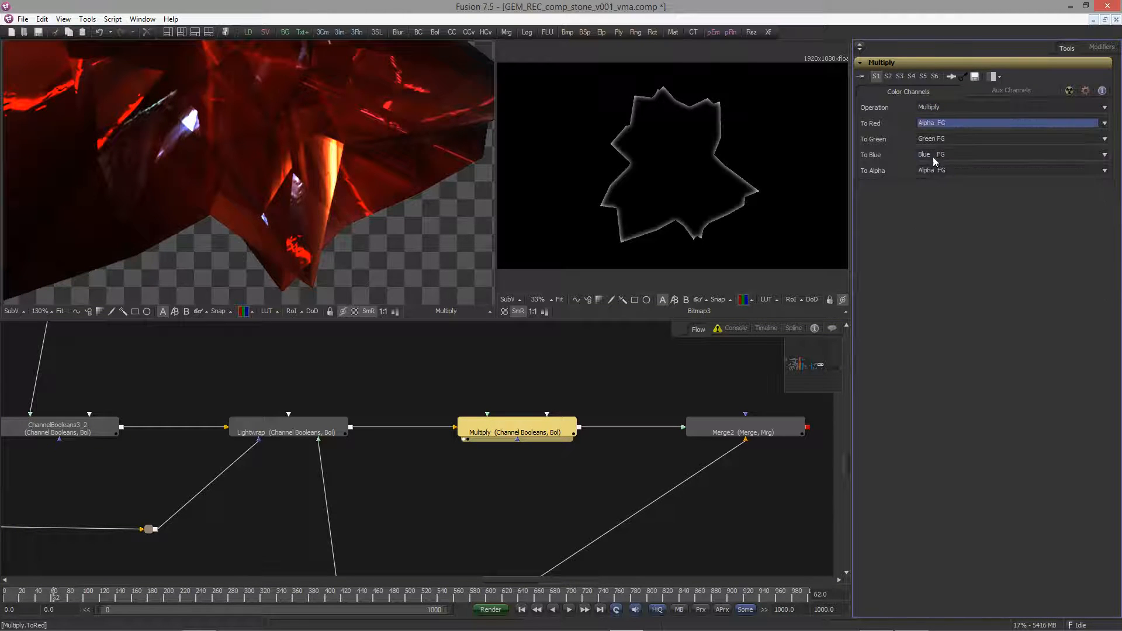
click(933, 138)
click(933, 158)
click(933, 156)
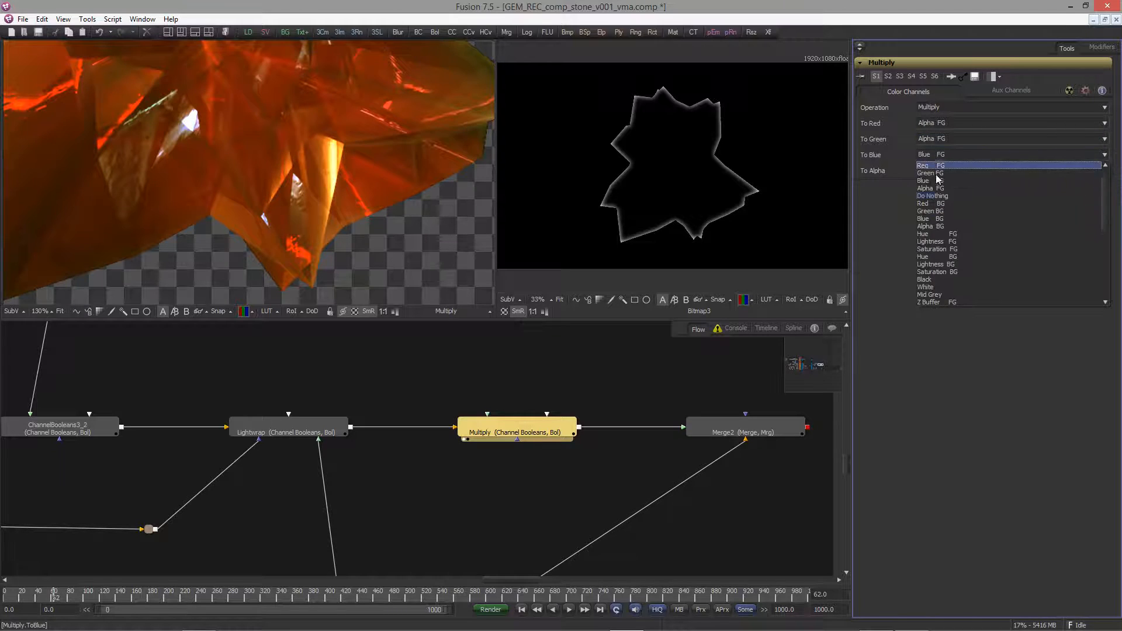
click(932, 165)
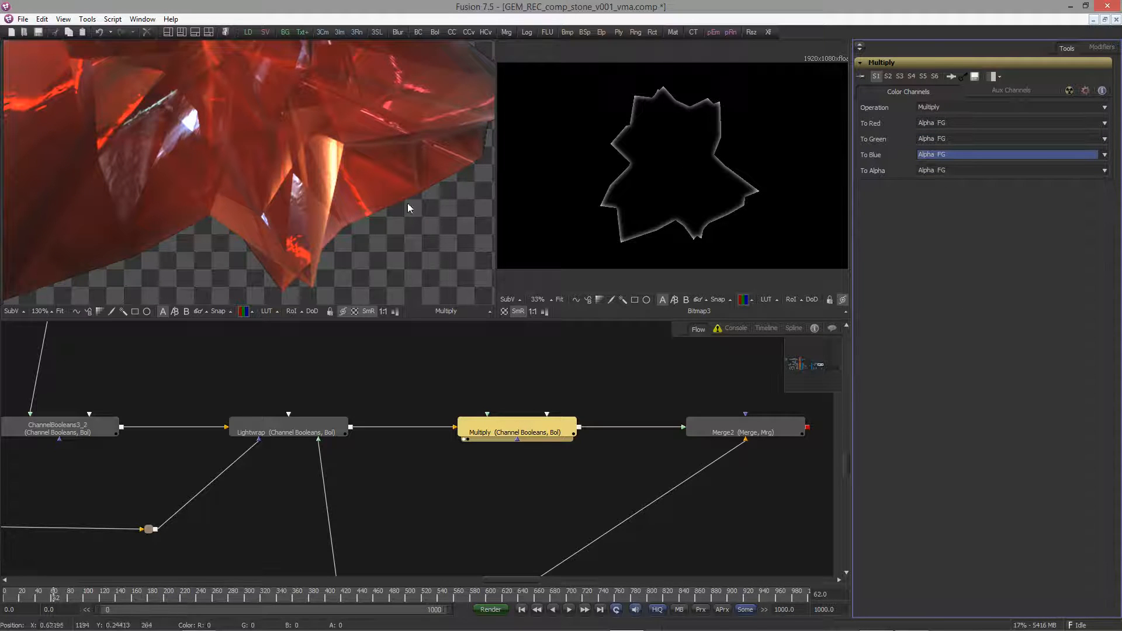
scroll(303, 206, down, 2)
click(935, 138)
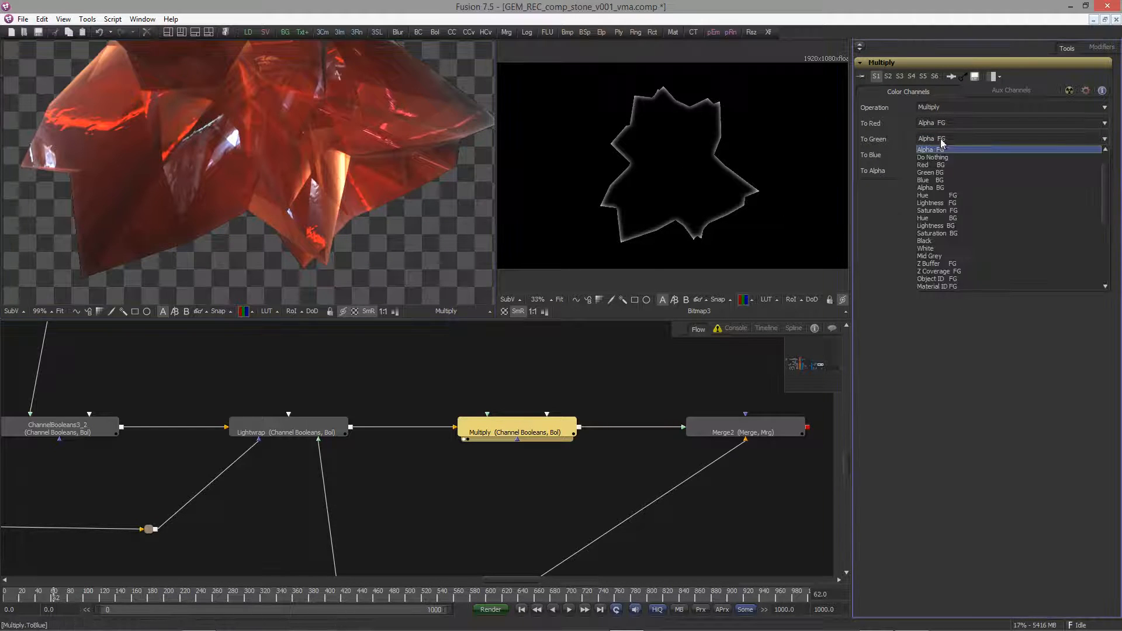
click(916, 153)
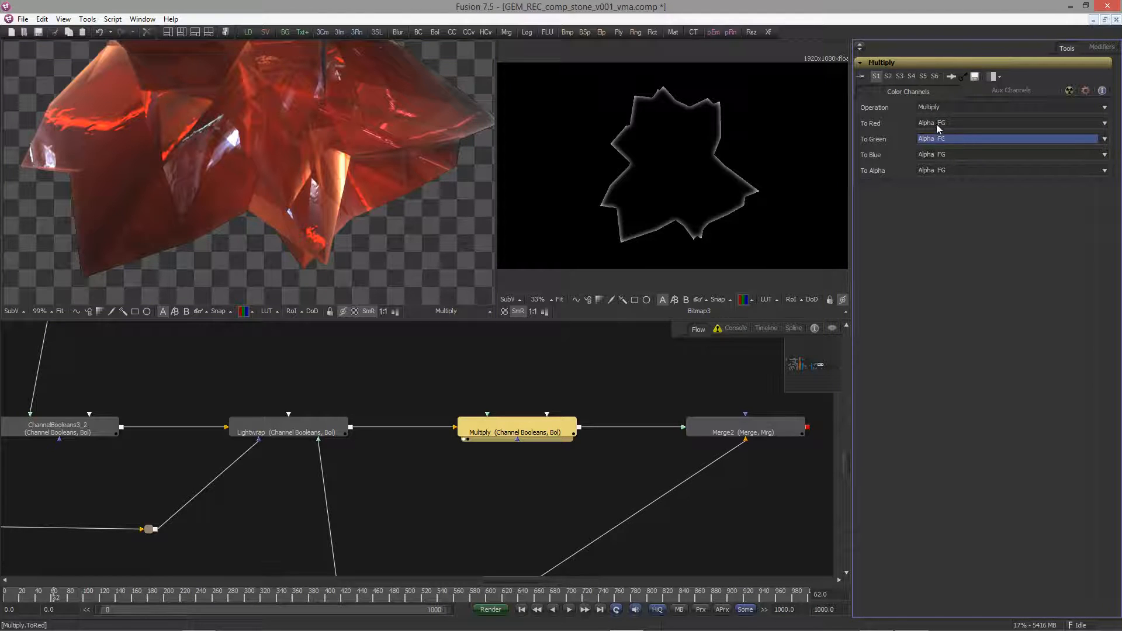
Copy IN_IBL_OUT, paste it as an instance in the stone branch and place it above the Multiply node
ctrl+scroll(511, 412, down, 1)
middle_drag(413, 464, 532, 390)
ctrl+scroll(481, 406, down, 1)
middle_drag(263, 438, 430, 464)
ctrl+scroll(430, 464, down, 1)
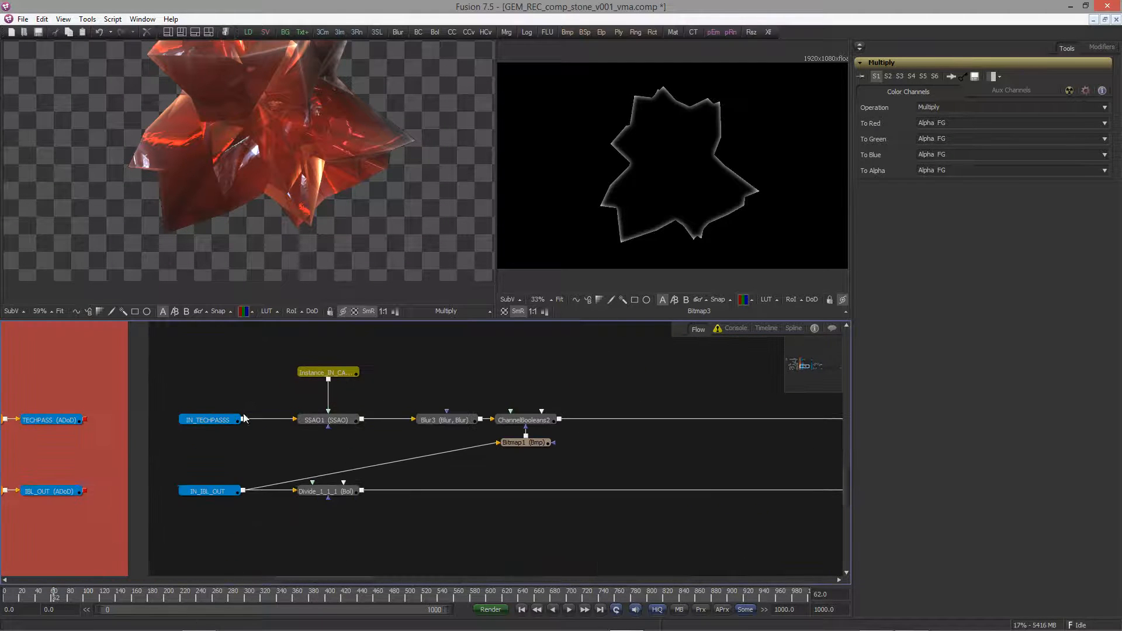
drag(166, 449, 207, 506)
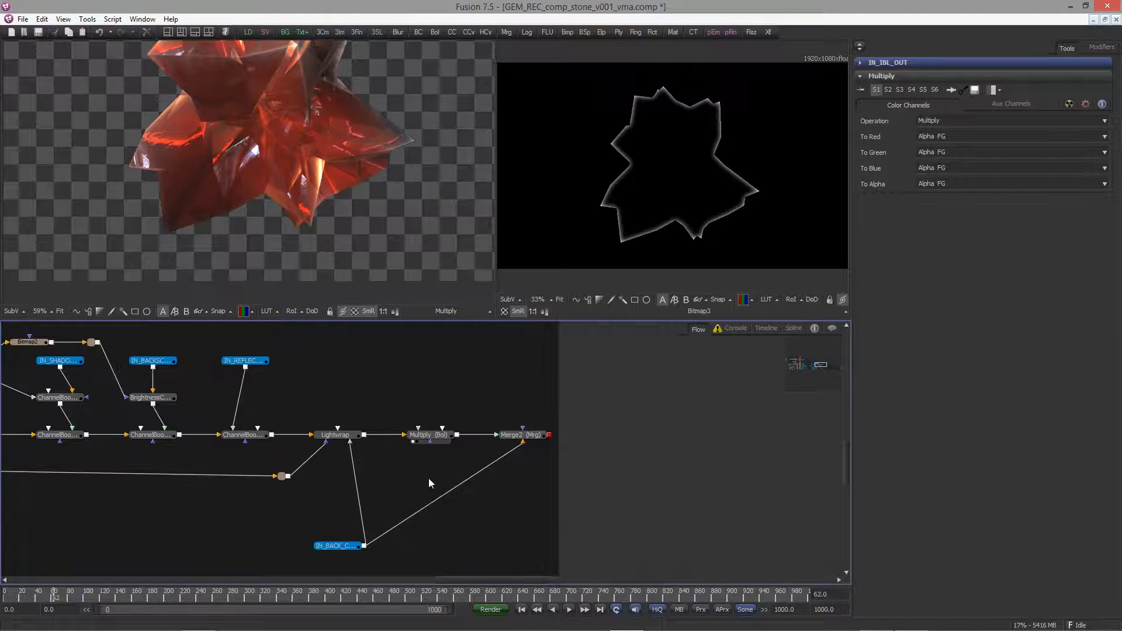
click(429, 478)
key(ctrl+shift+v)
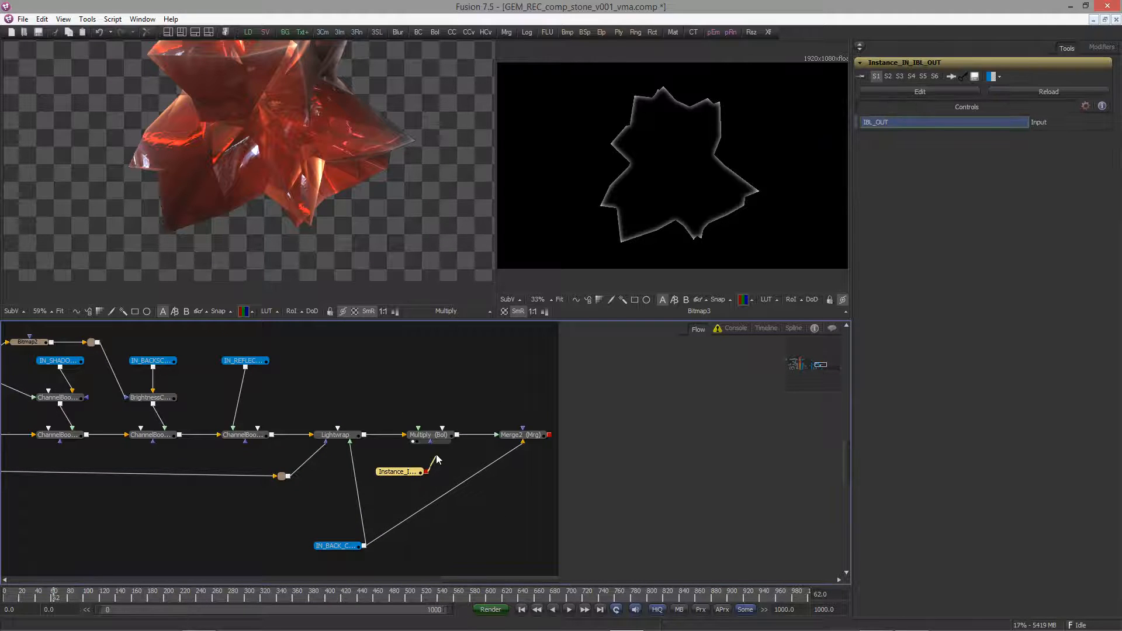
drag(426, 472, 436, 417)
Widen the first viewer and connect the IN_IBL_OUT instance to Multiply's foreground
middle_drag(263, 195, 448, 272)
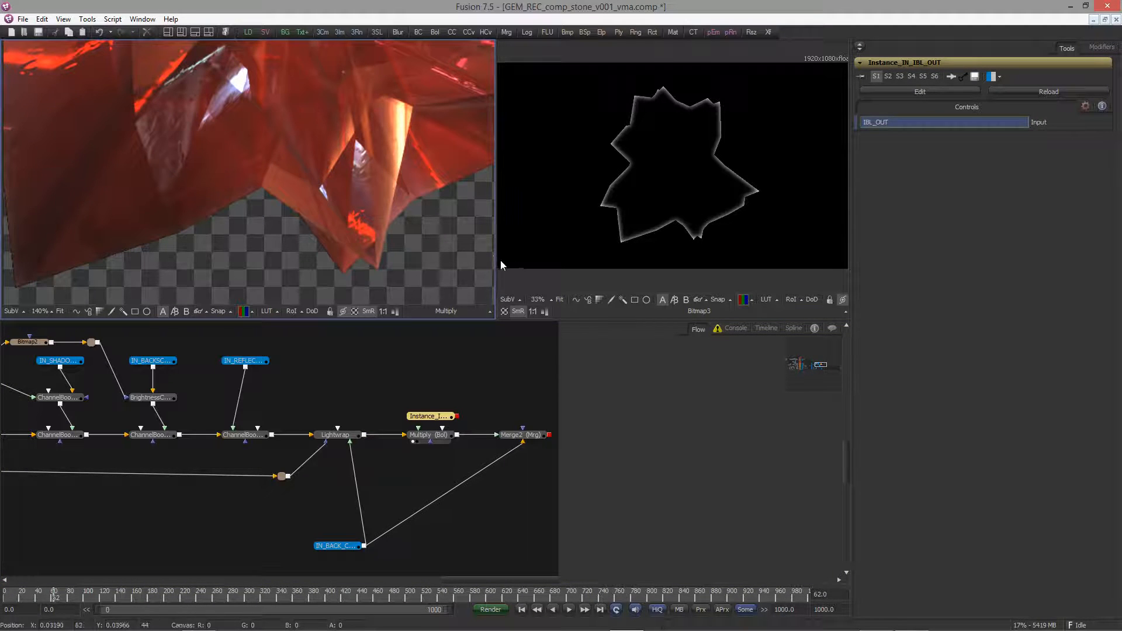
drag(500, 261, 734, 261)
drag(457, 416, 419, 429)
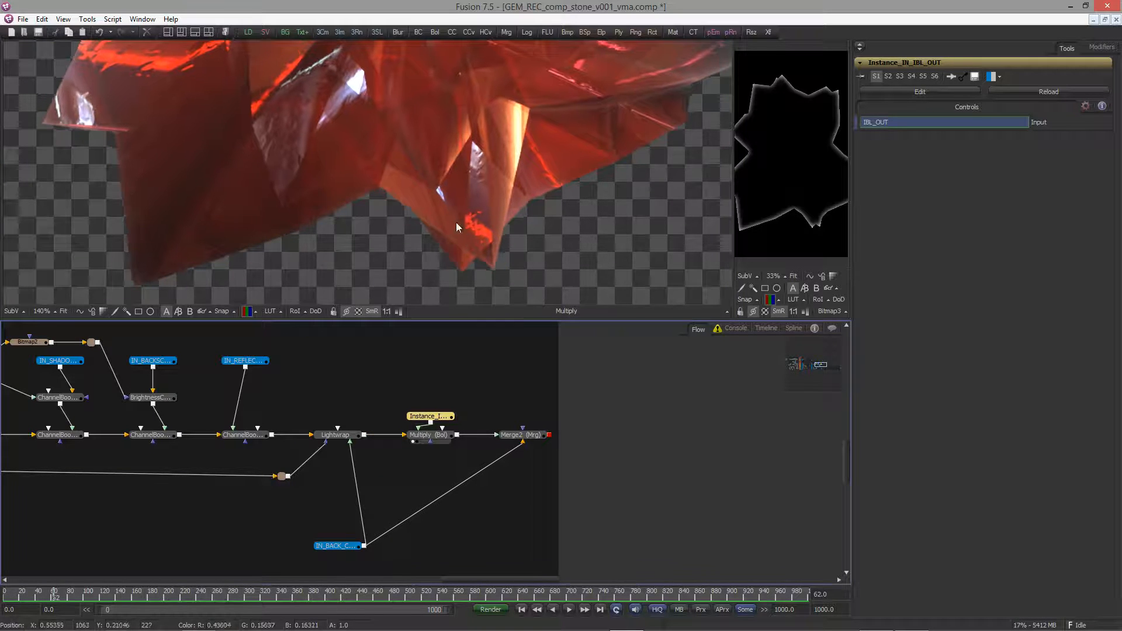
Examine the stone's edges around its outline in the Multiply result
middle_drag(607, 182, 469, 231)
middle_drag(445, 87, 460, 150)
middle_drag(475, 49, 521, 86)
middle_drag(217, 178, 333, 250)
middle_drag(162, 390, 813, 401)
middle_drag(402, 436, 308, 336)
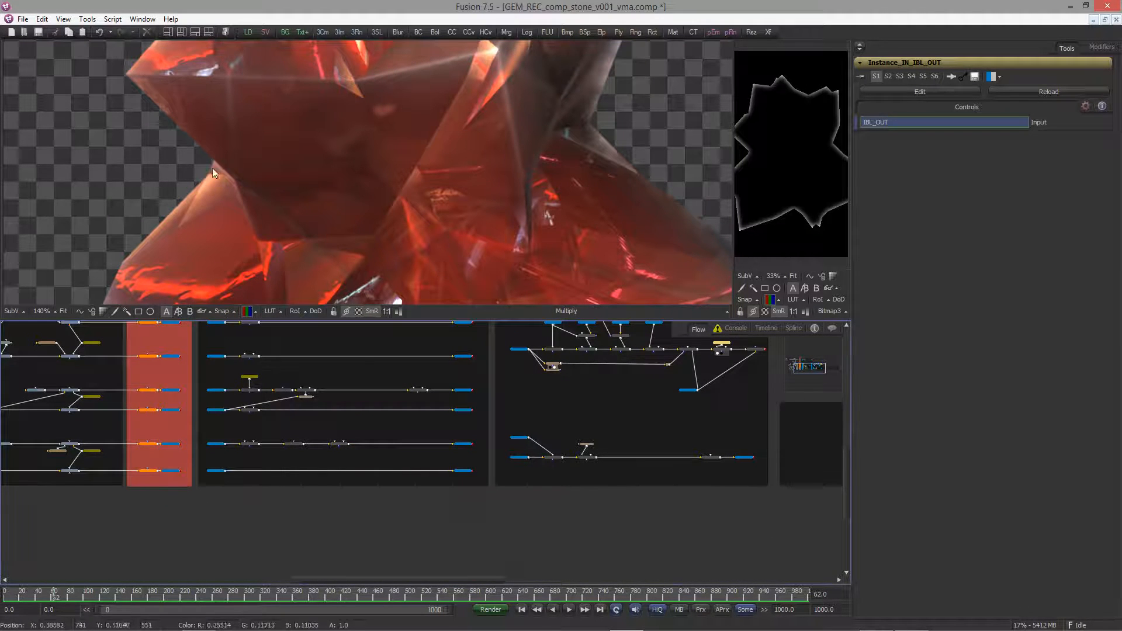
middle_drag(488, 202, 359, 191)
middle_drag(635, 438, 608, 398)
Show Merge2 in the first viewer and move IN_BACK_Combined slightly closer to Lightwrap
drag(491, 431, 413, 151)
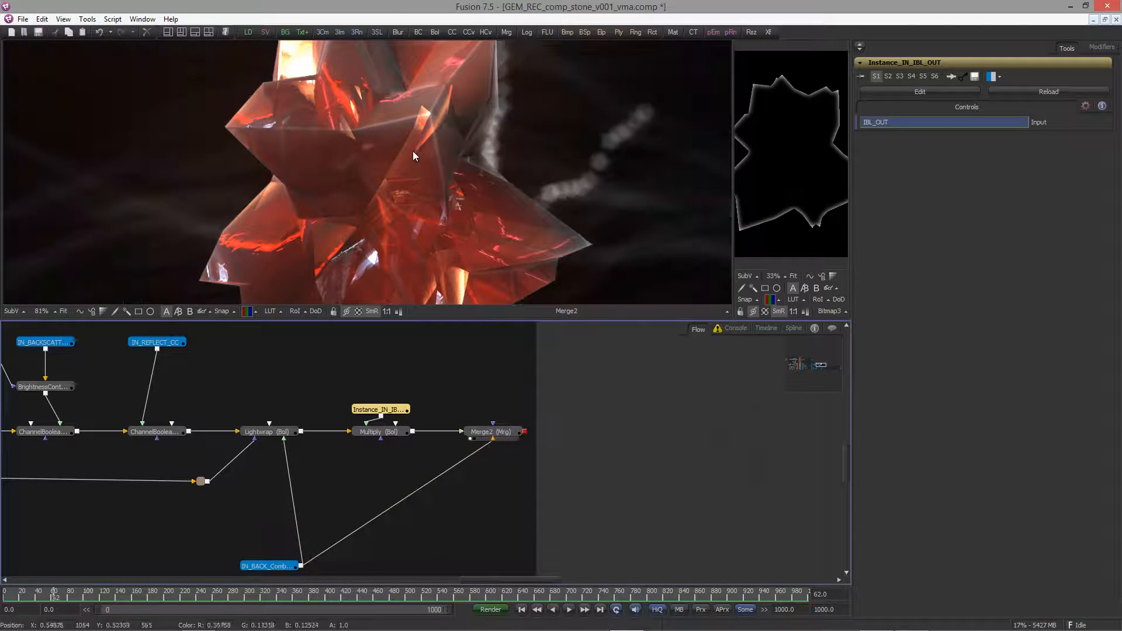
scroll(315, 187, down, 5)
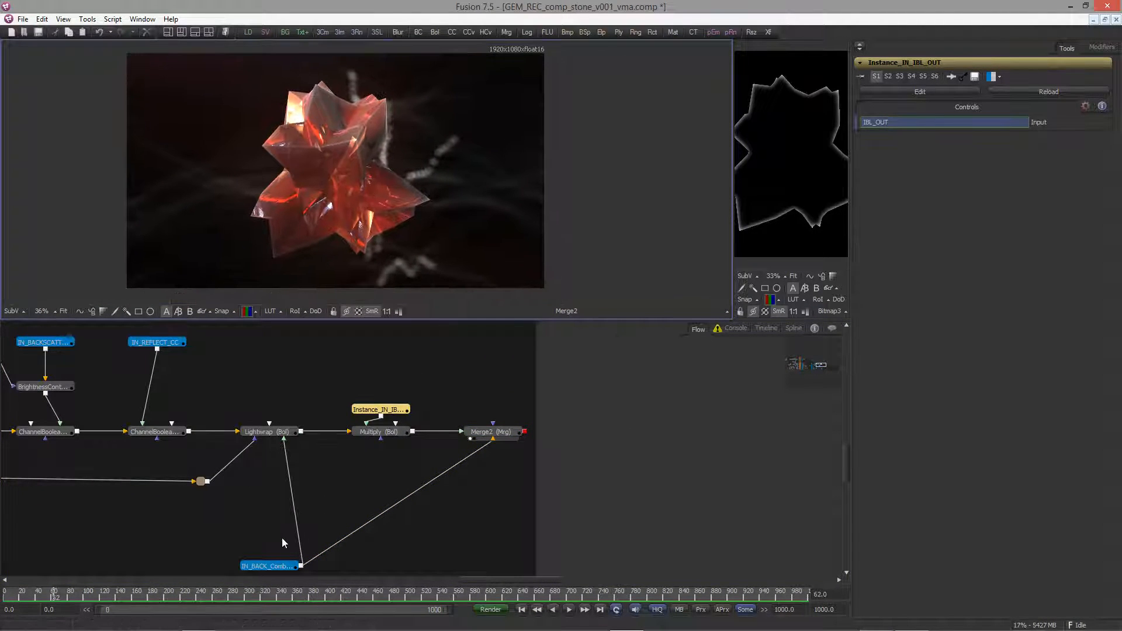
drag(287, 565, 286, 543)
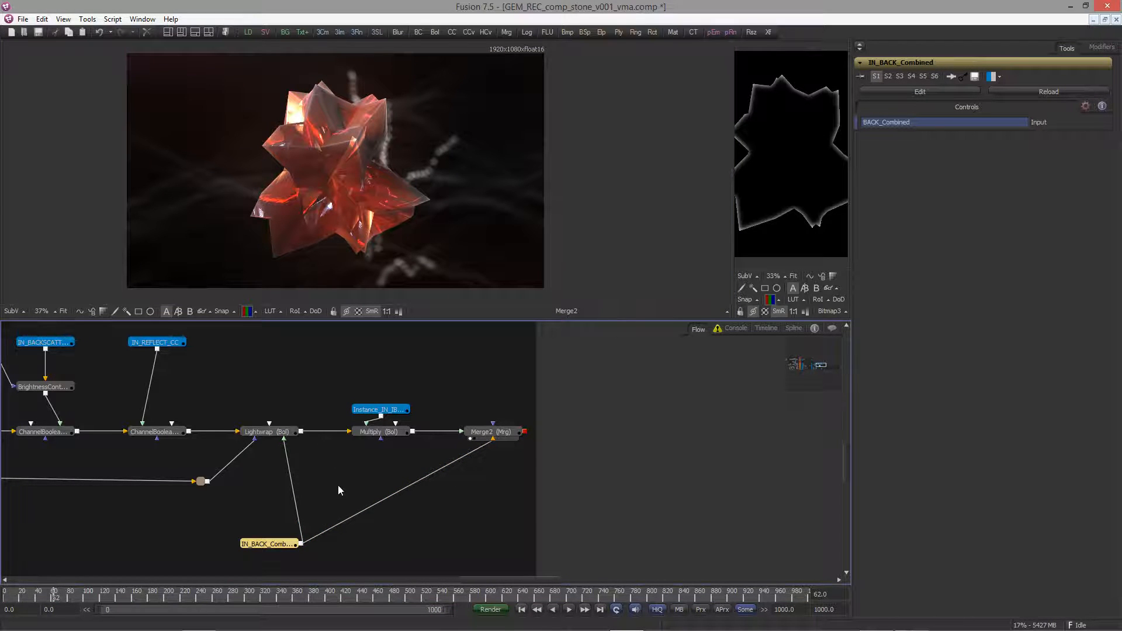
Insert a Brightness/Contrast node between IN_BACK_Combined and Lightwrap and set its gain to 0.55
click(325, 531)
key(ctrl+space)
text(bc)
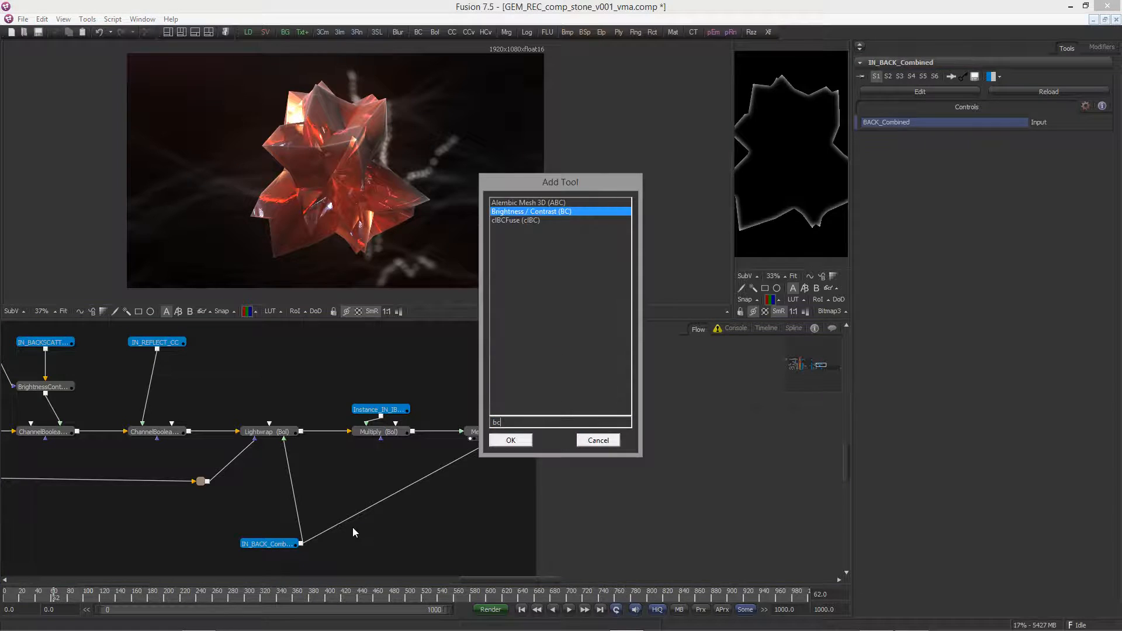
key(Return)
shift+drag(359, 546, 286, 523)
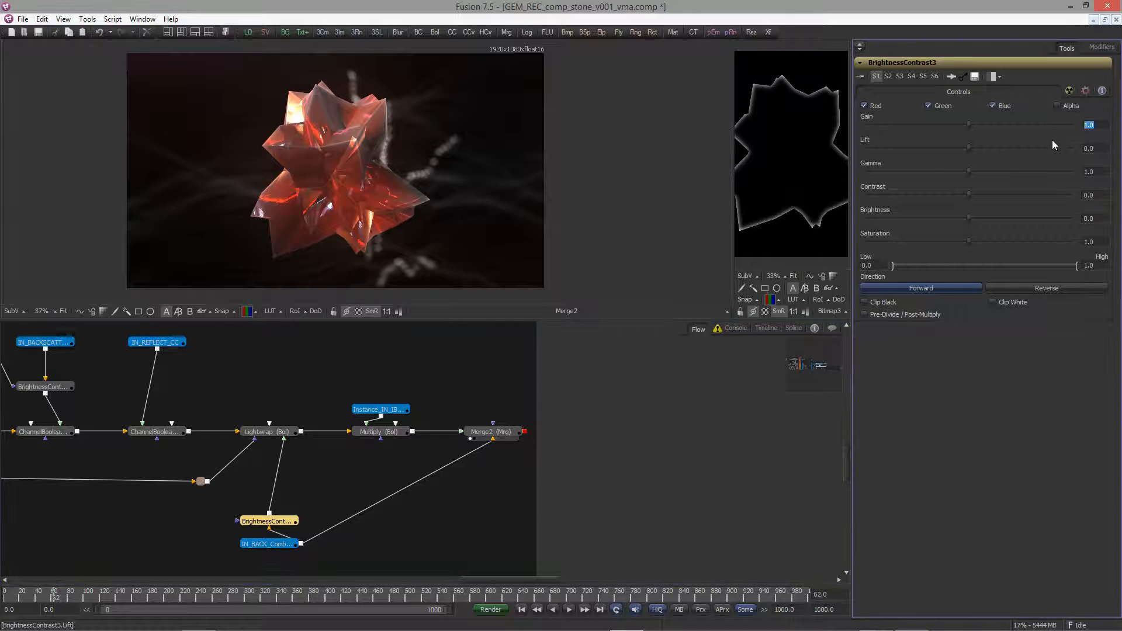
text(55)
key(Tab)
Add a Color Corrector after the new Brightness/Contrast node and show it in the second viewer
key(shift+space)
text(color)
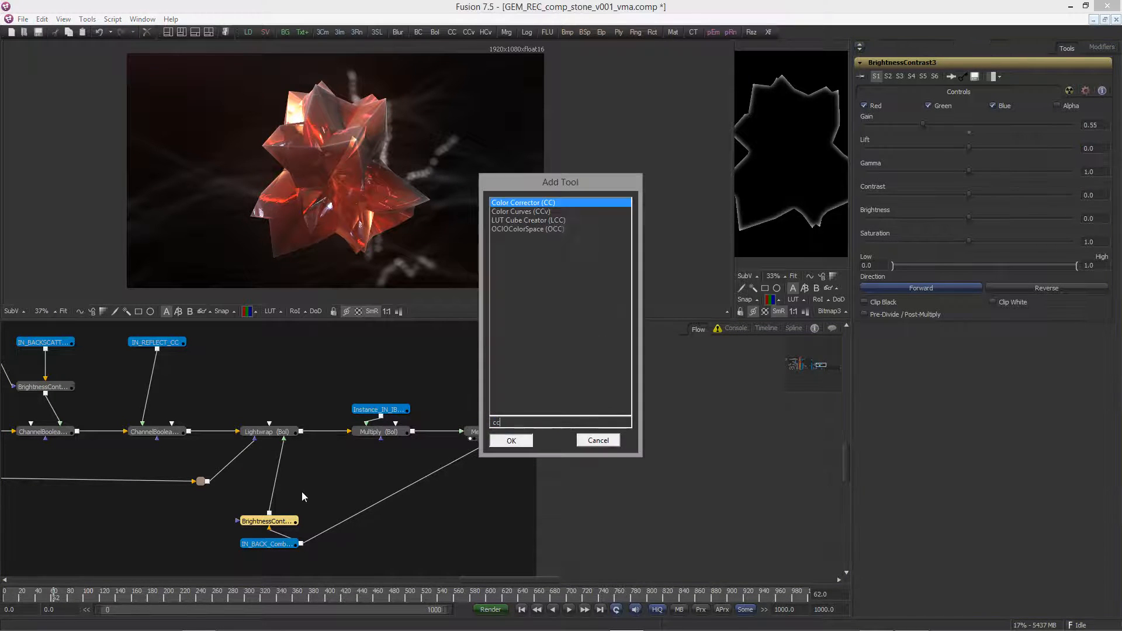
key(Return)
scroll(864, 325, up, 3)
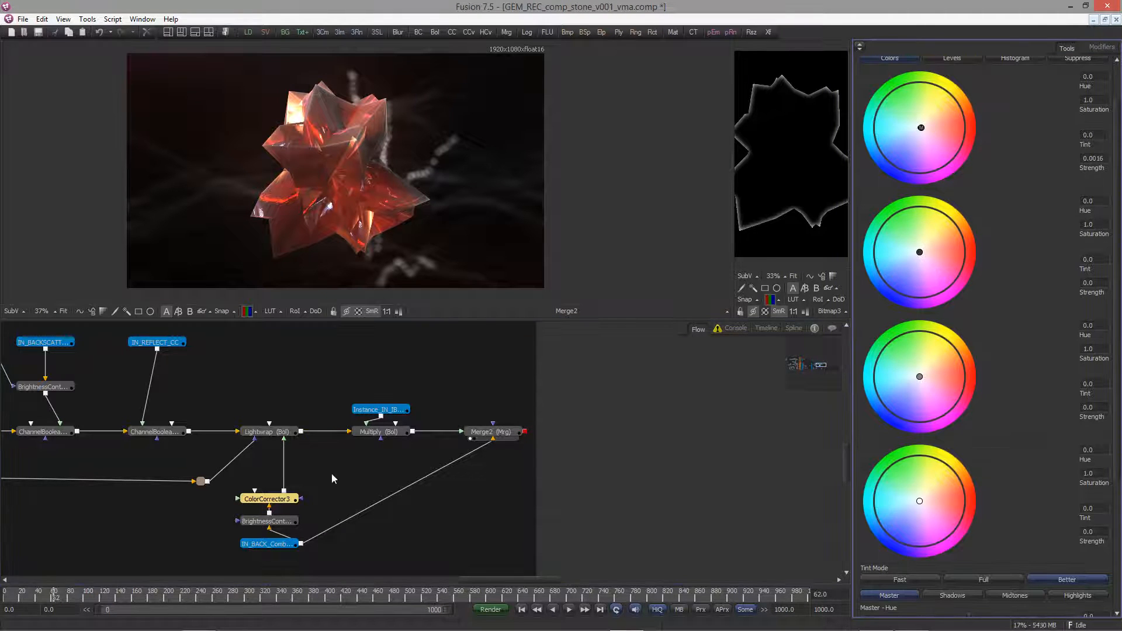
drag(269, 499, 511, 227)
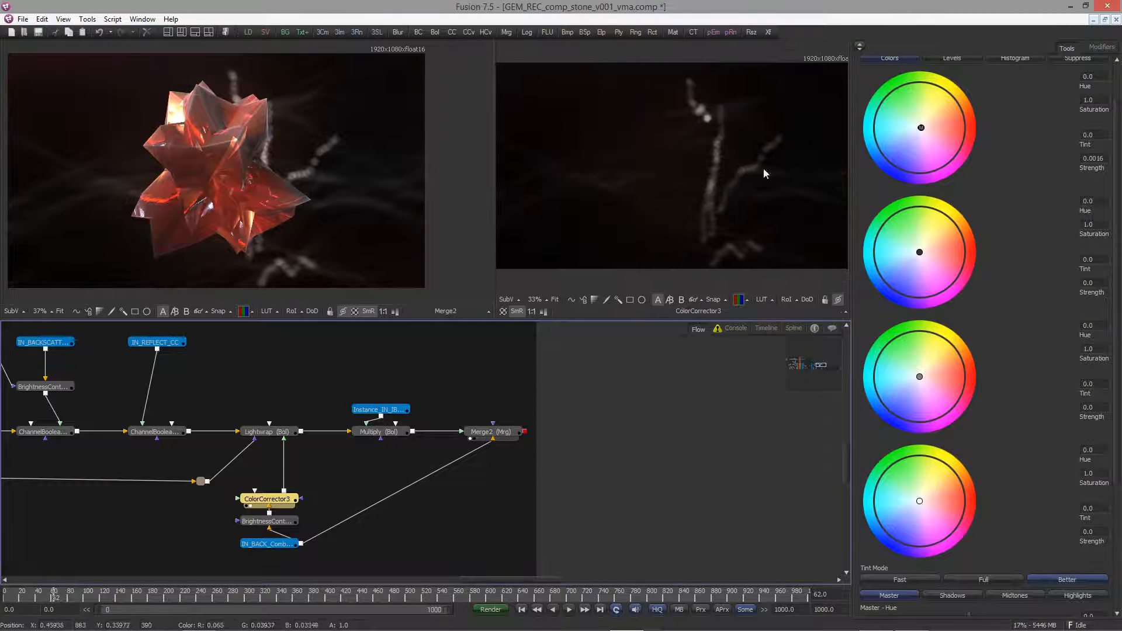
Tint the background feeding Lightwrap with a master tint of 0.55 and strength of 0.2
drag(921, 127, 900, 121)
double_click(1096, 158)
text(0.2)
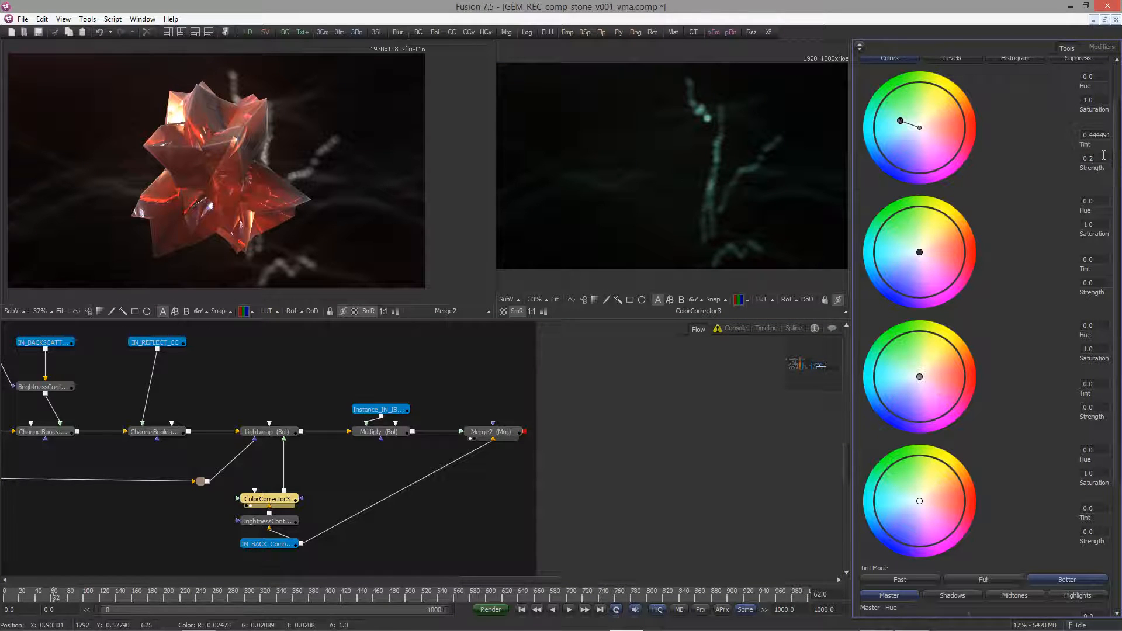
double_click(1094, 136)
key(BackSpace)
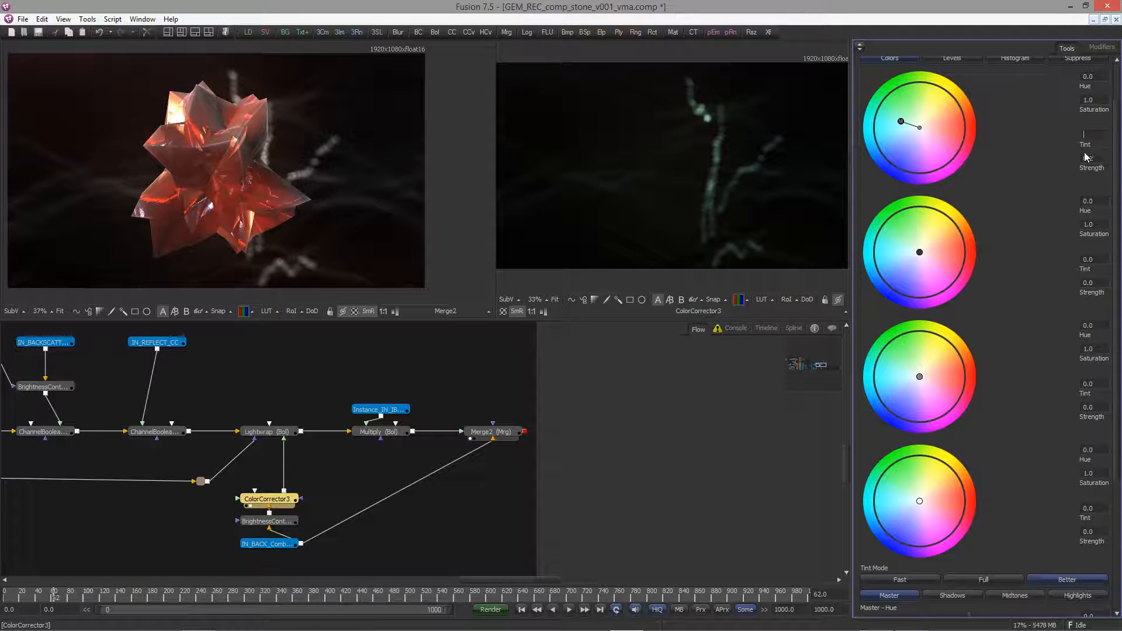
text(.55)
key(Tab)
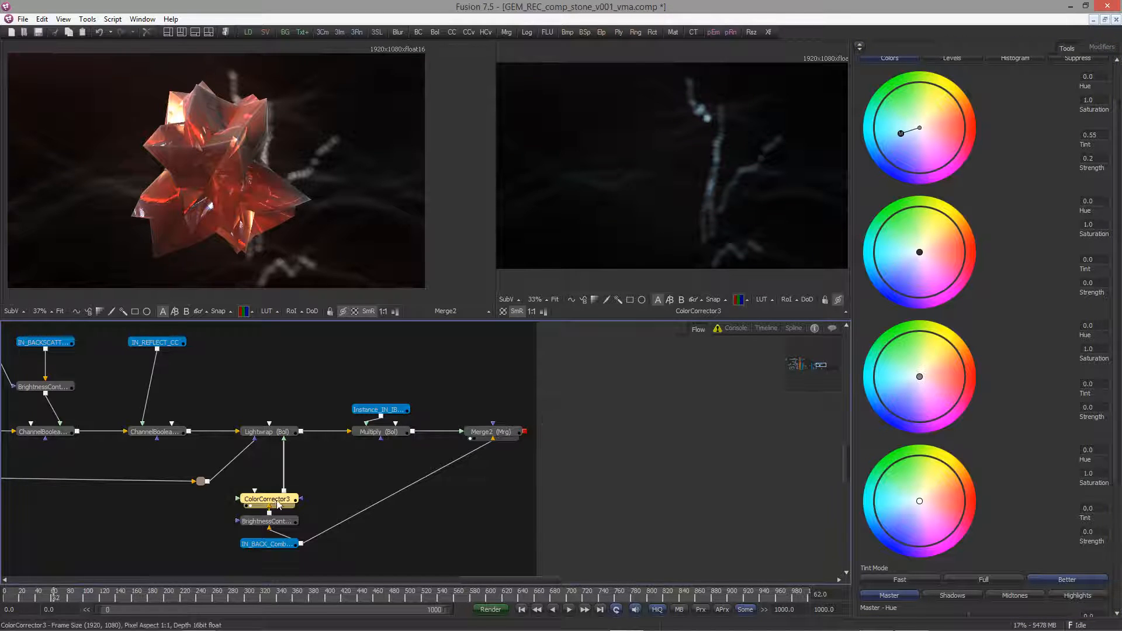
Insert a Blur between ColorCorrector3 and Lightwrap, and check Lightwrap and Merge2 in the first viewer
key(ctrl+space)
text(bl)
key(Down)
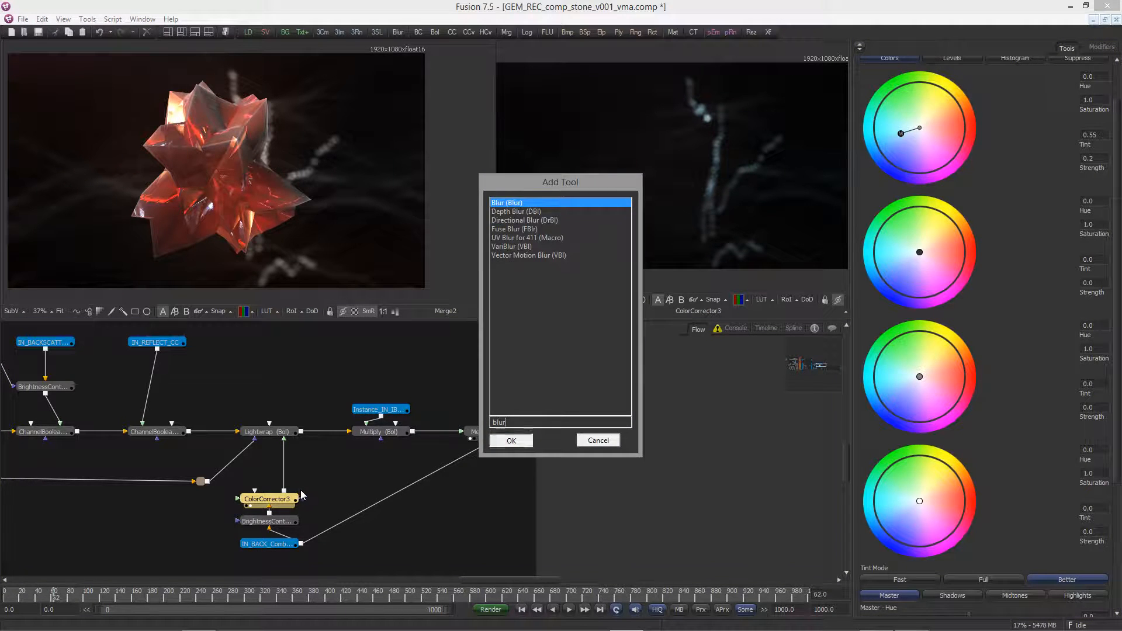
key(Return)
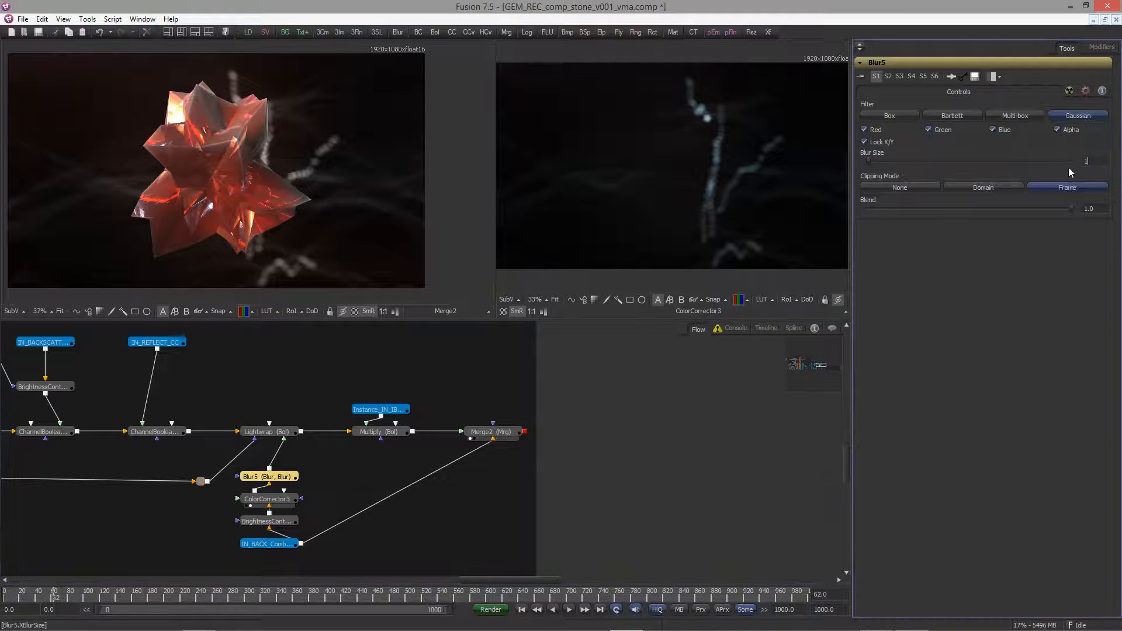
drag(266, 432, 269, 291)
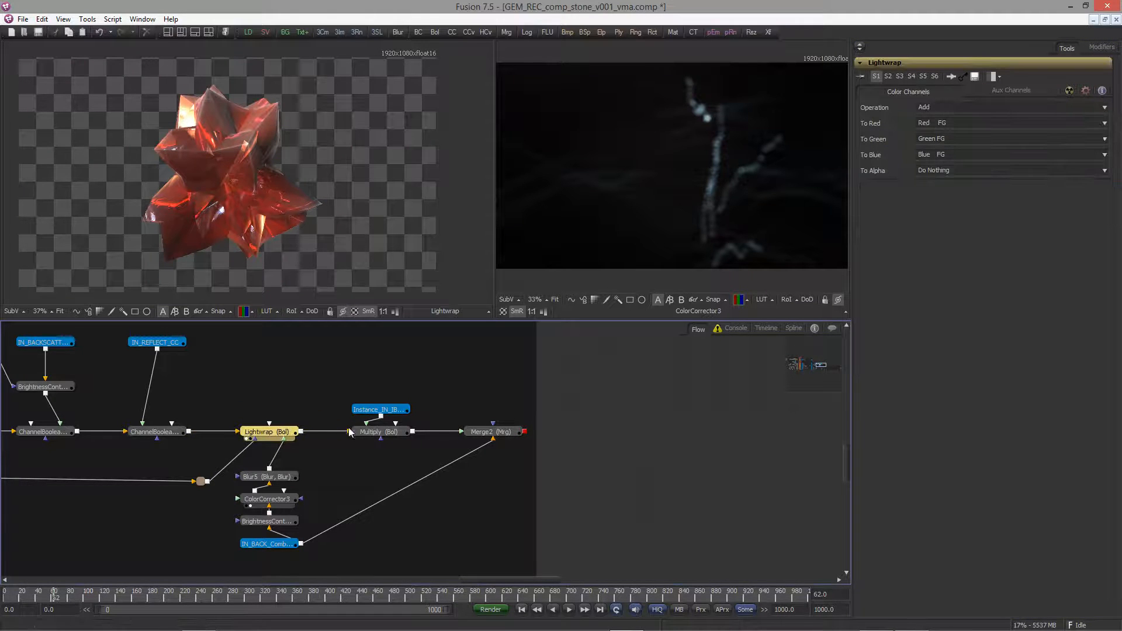
key(1)
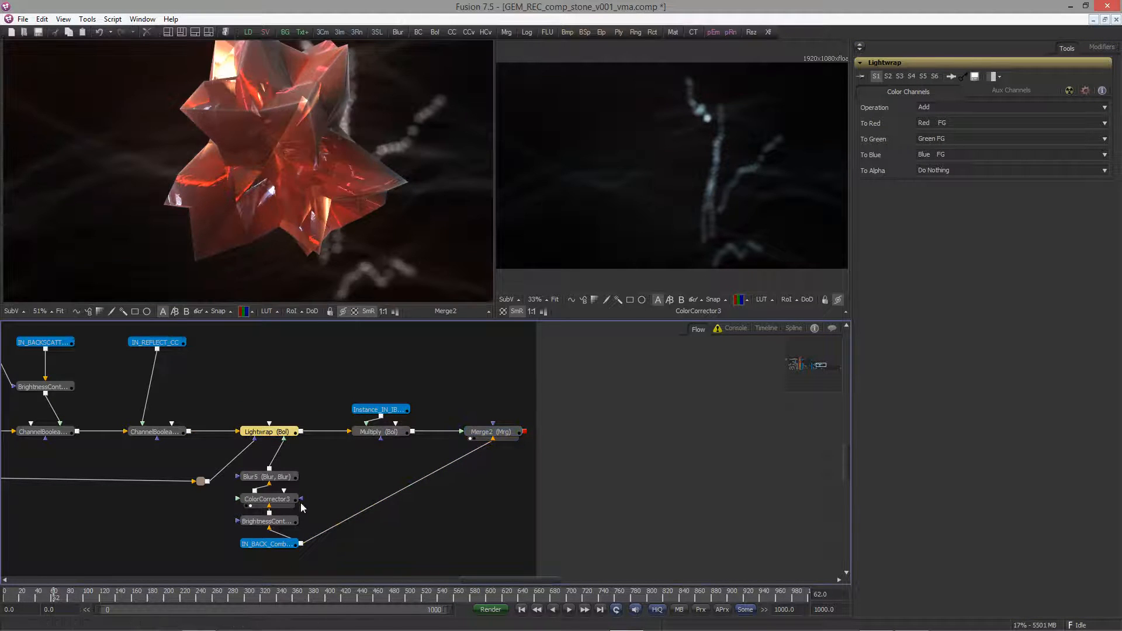
Set the gain of the Brightness/Contrast node feeding ColorCorrector3 to 0.8
click(275, 520)
mouse_move(933, 125)
mouse_down()
mouse_move(1015, 120)
mouse_move(948, 129)
mouse_up()
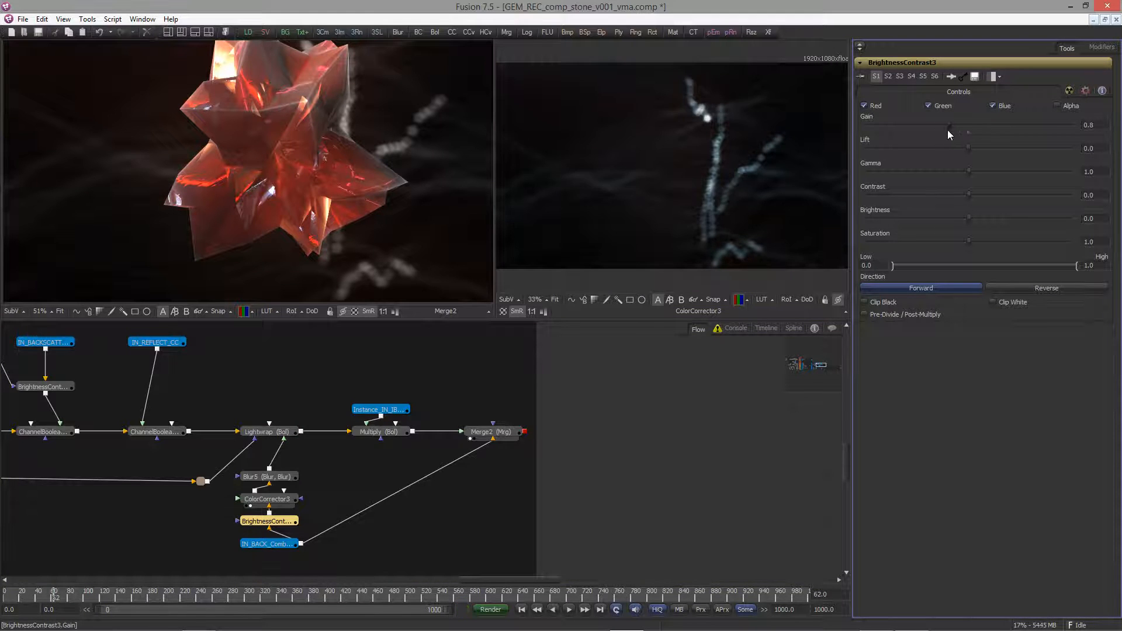
click(693, 385)
ctrl+scroll(425, 384, down, 2)
ctrl+scroll(286, 209, down, 2)
ctrl+scroll(478, 353, down, 4)
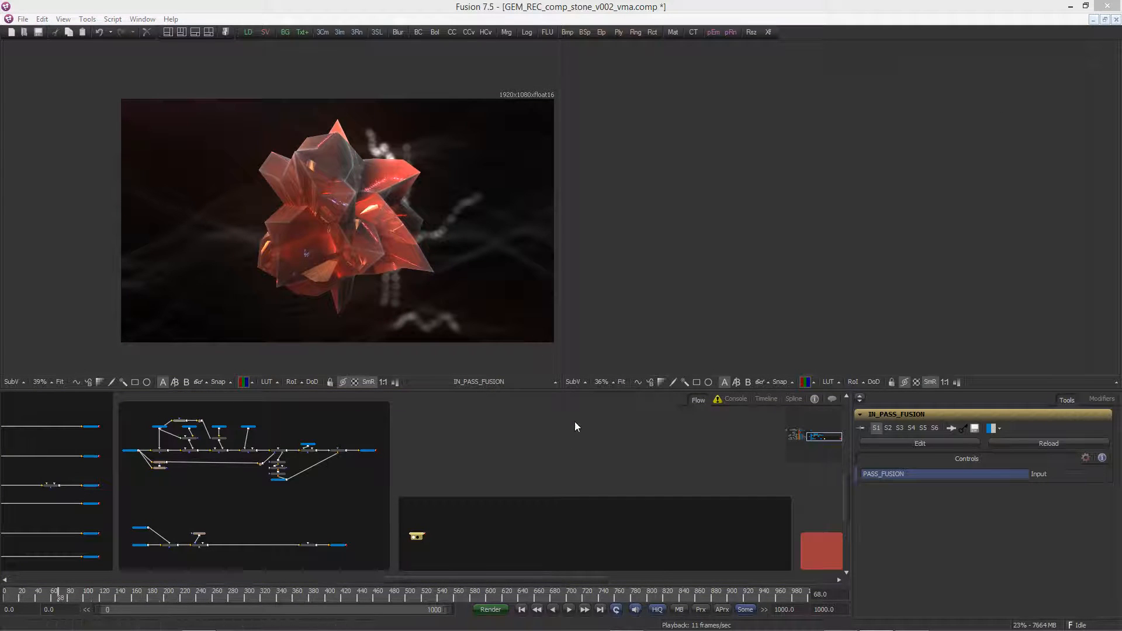
Add a Color Corrector after IN_PASS_FUSION in the POSTProcess area of the flow
click(390, 438)
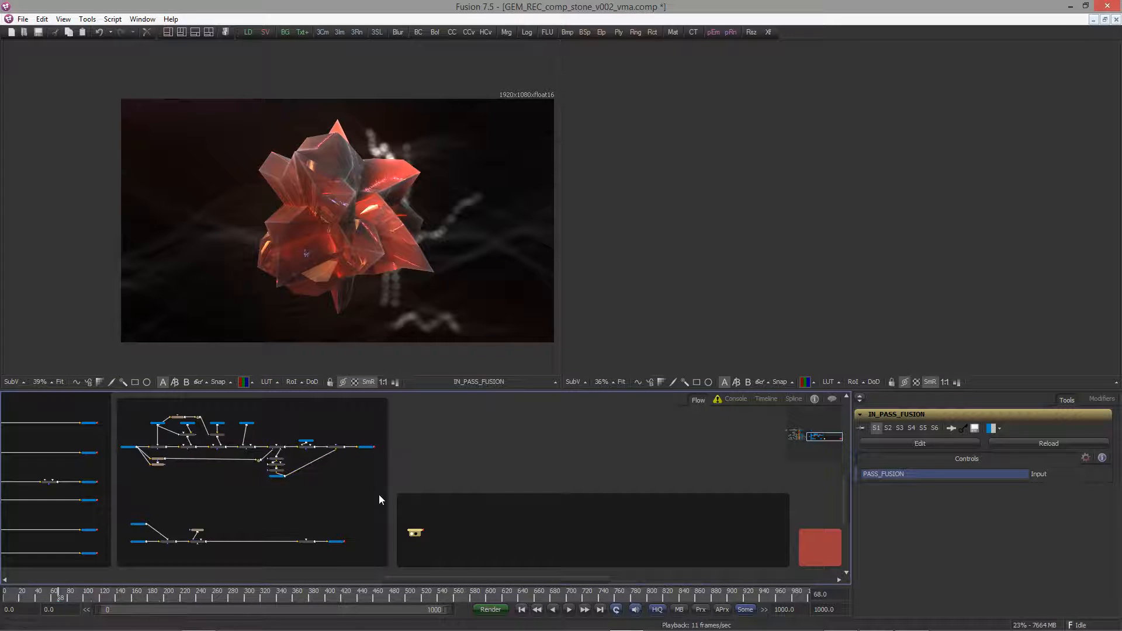
middle_drag(500, 503, 289, 465)
click(176, 469)
click(169, 503)
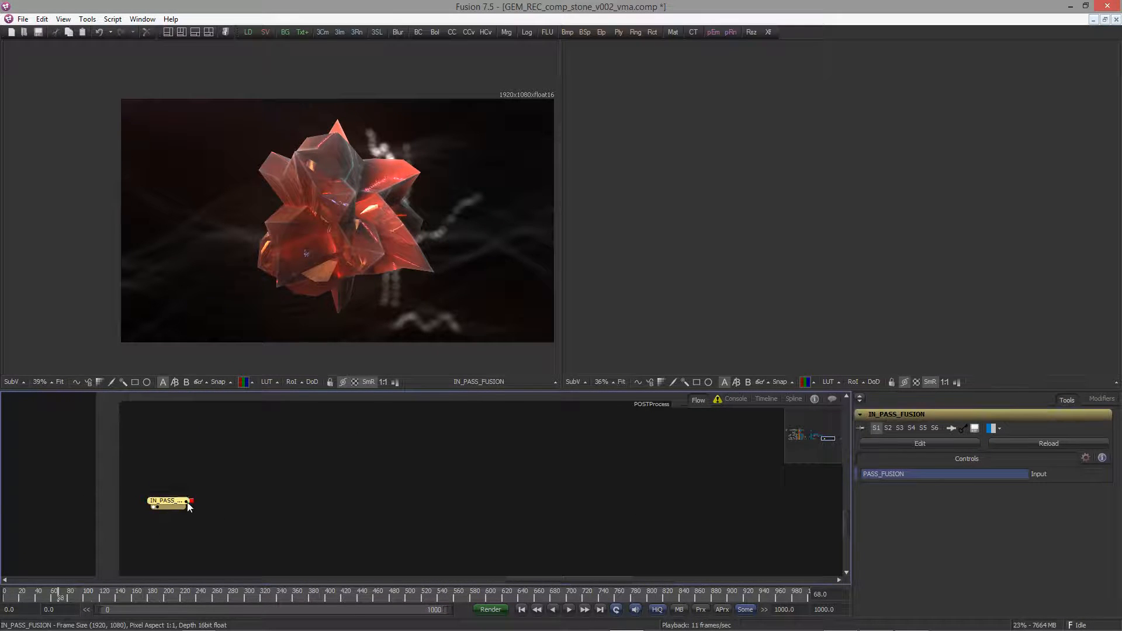
key(ctrl+space)
text(cc)
key(Return)
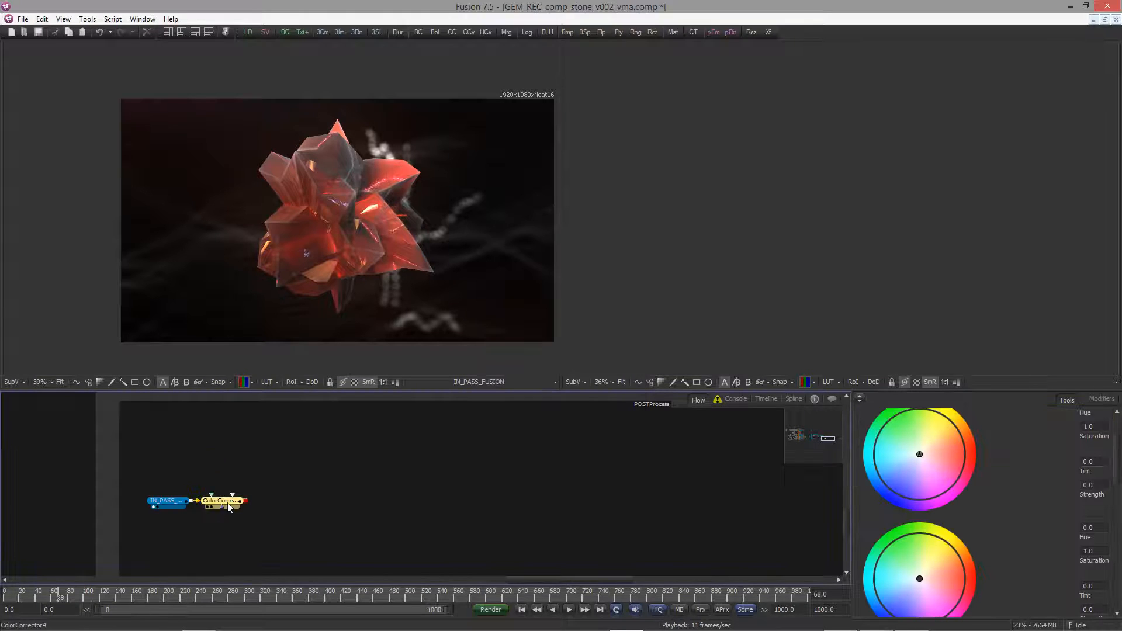
Set the new Color Corrector's master tint to -0.464 with strength 0.229 and its highlights tint to 0.168 with strength 0.58
click(859, 398)
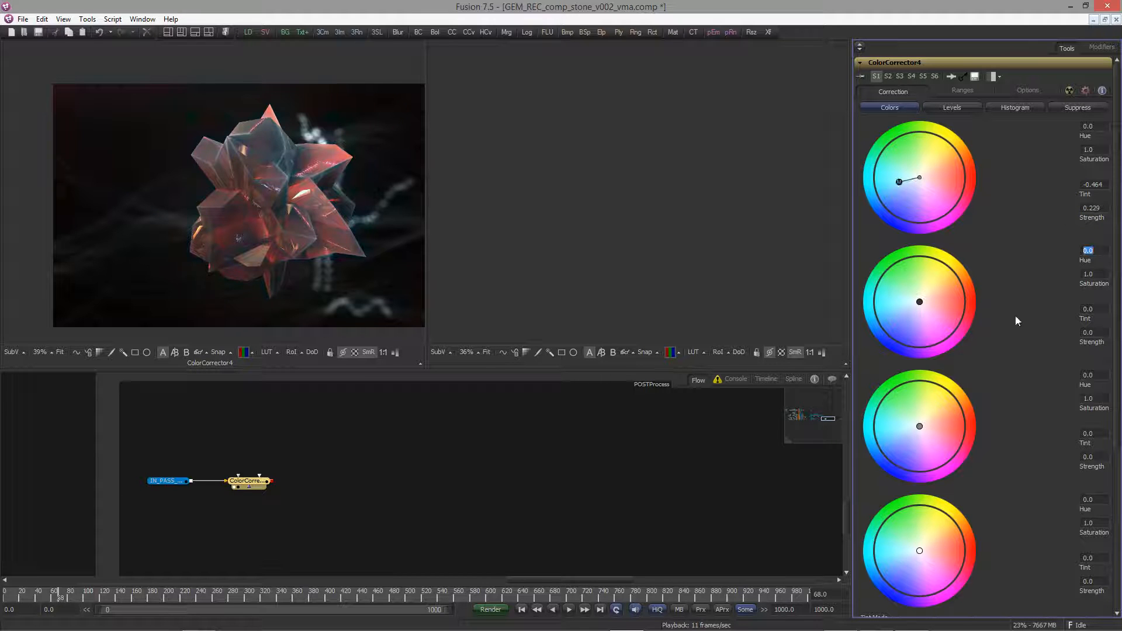
scroll(1084, 450, down, 3)
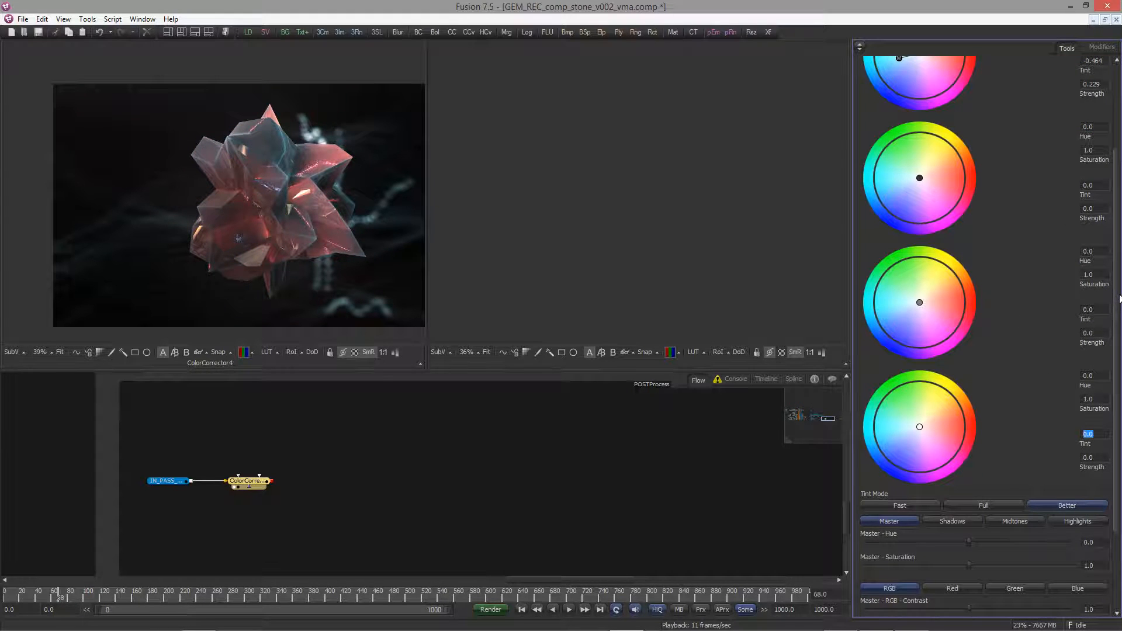
text(0)
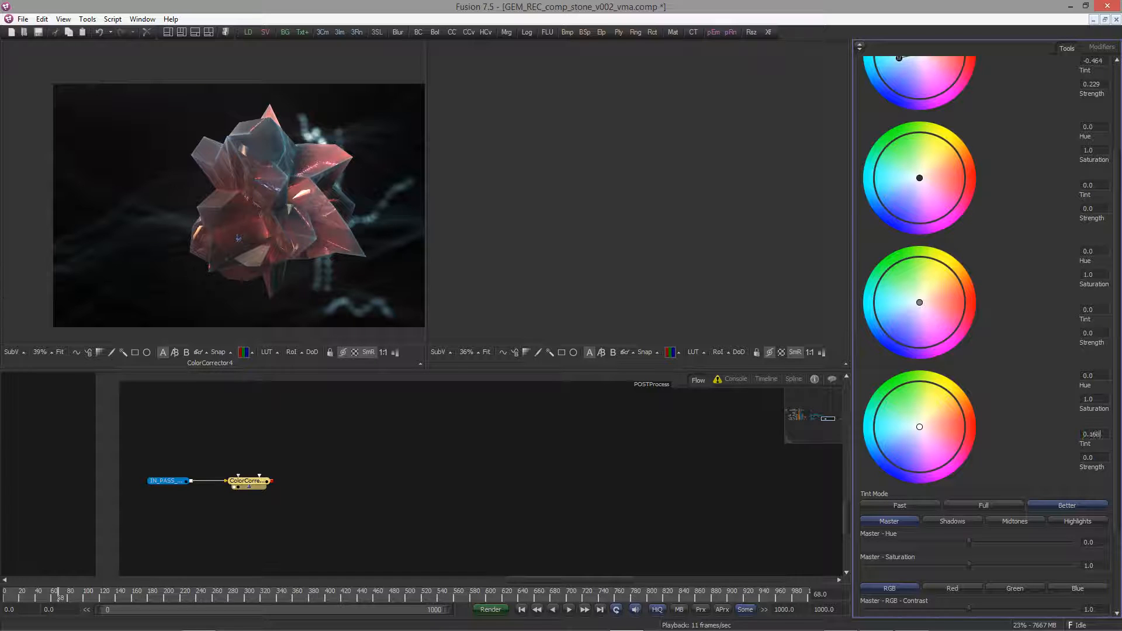
text(.168)
key(Tab)
text(0.58)
key(Return)
Set the blue gain of the Color Corrector's shadows to 1.72
scroll(936, 415, down, 2)
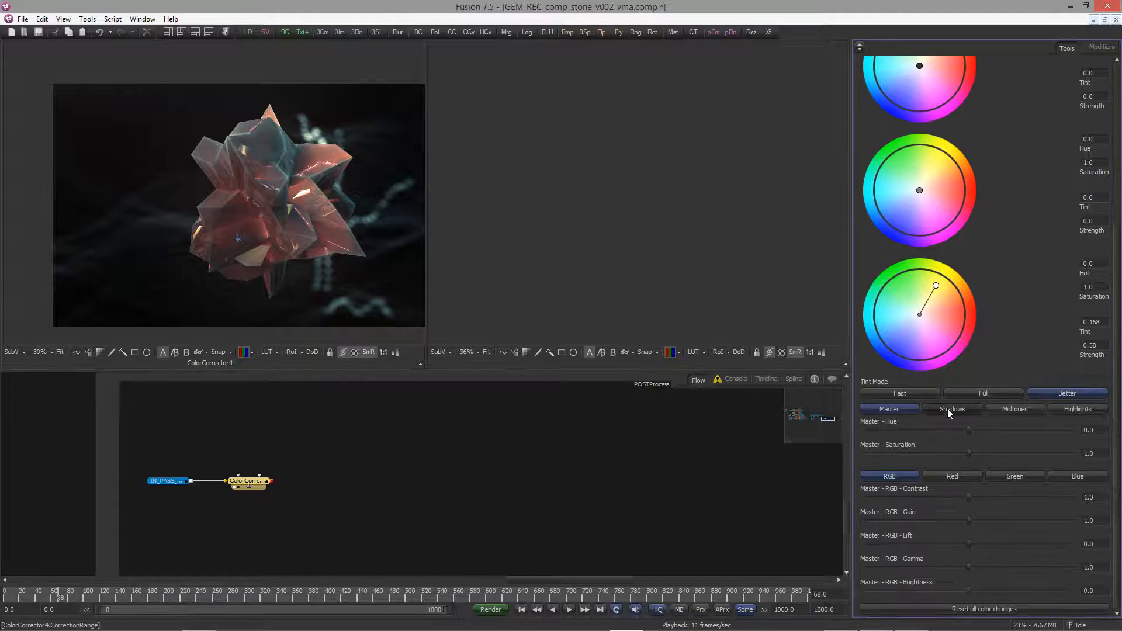
click(948, 409)
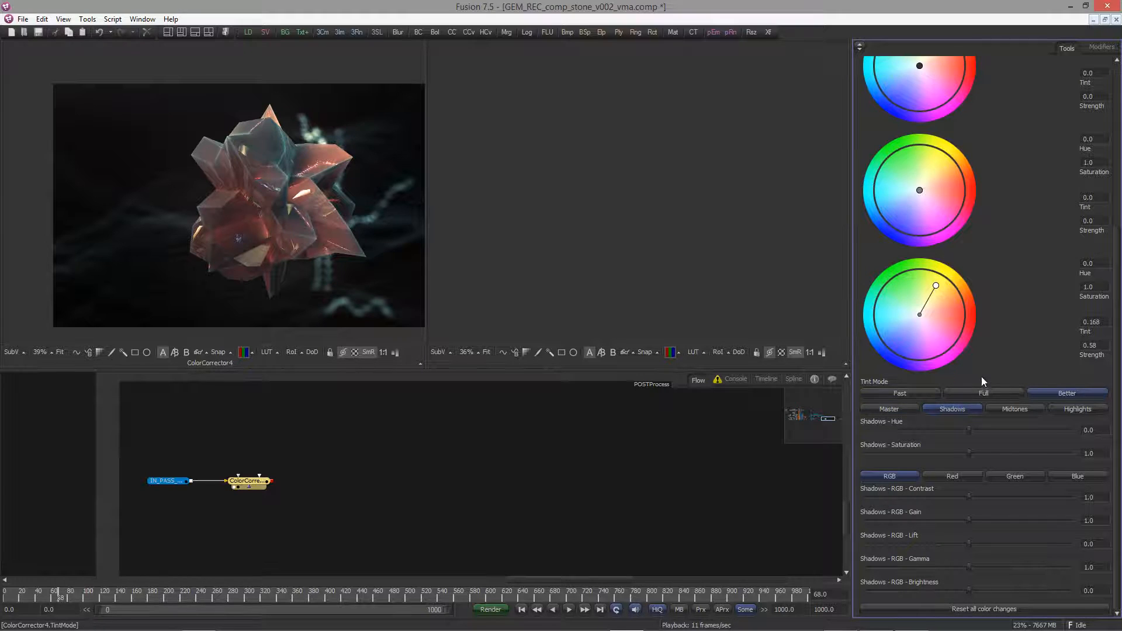
click(1078, 475)
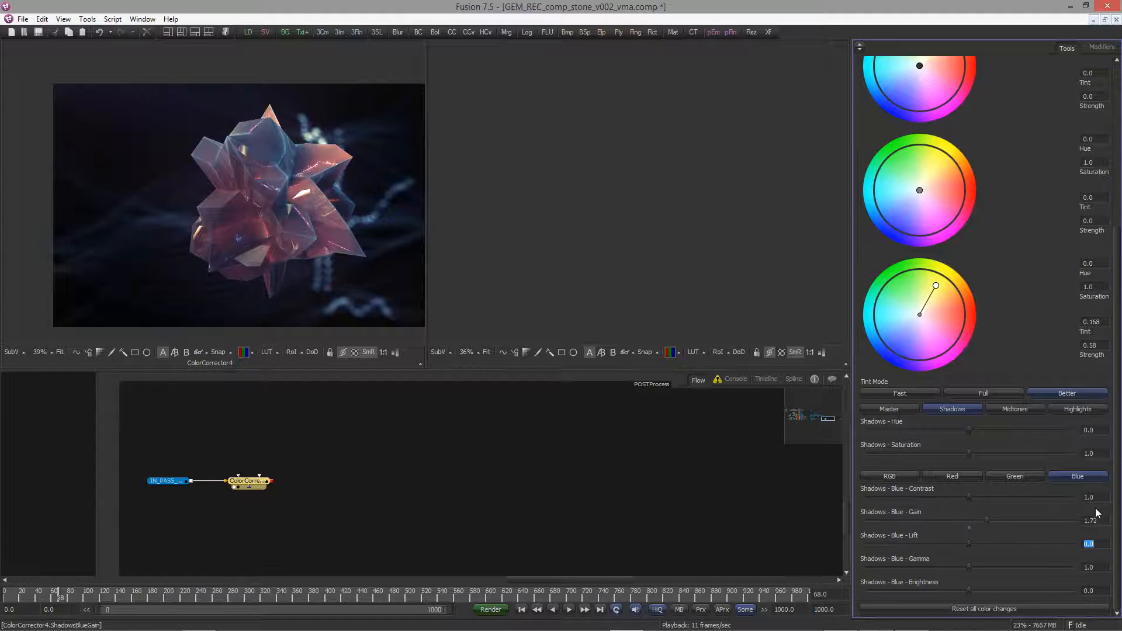
Add a Merge node after the POSTProcess Color Corrector
click(279, 485)
key(ctrl+space)
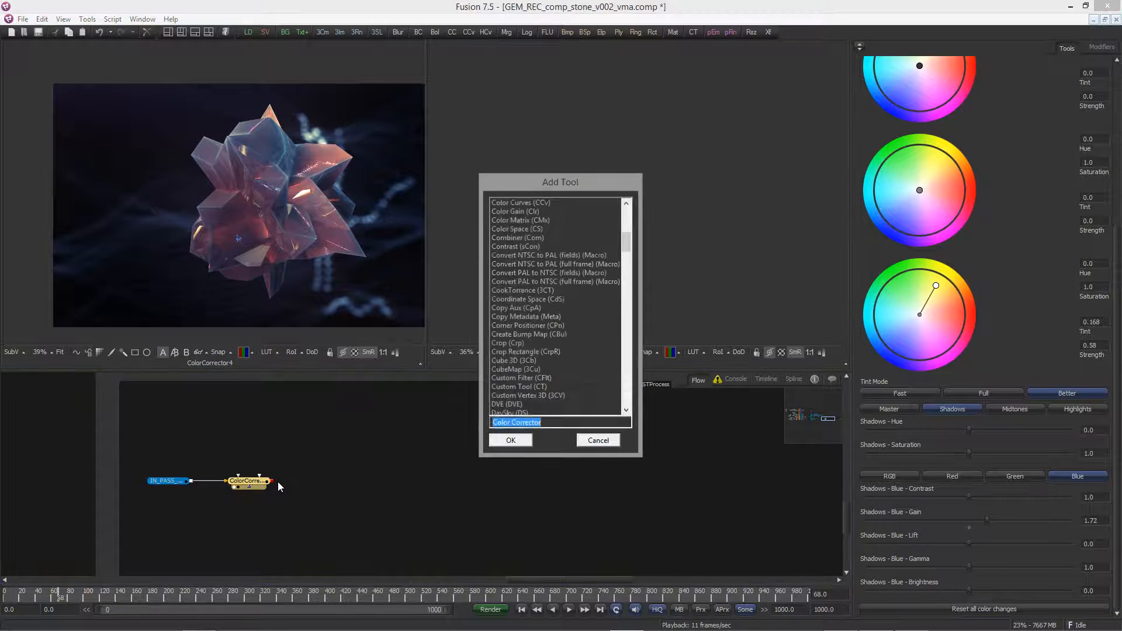
text(merge)
key(Return)
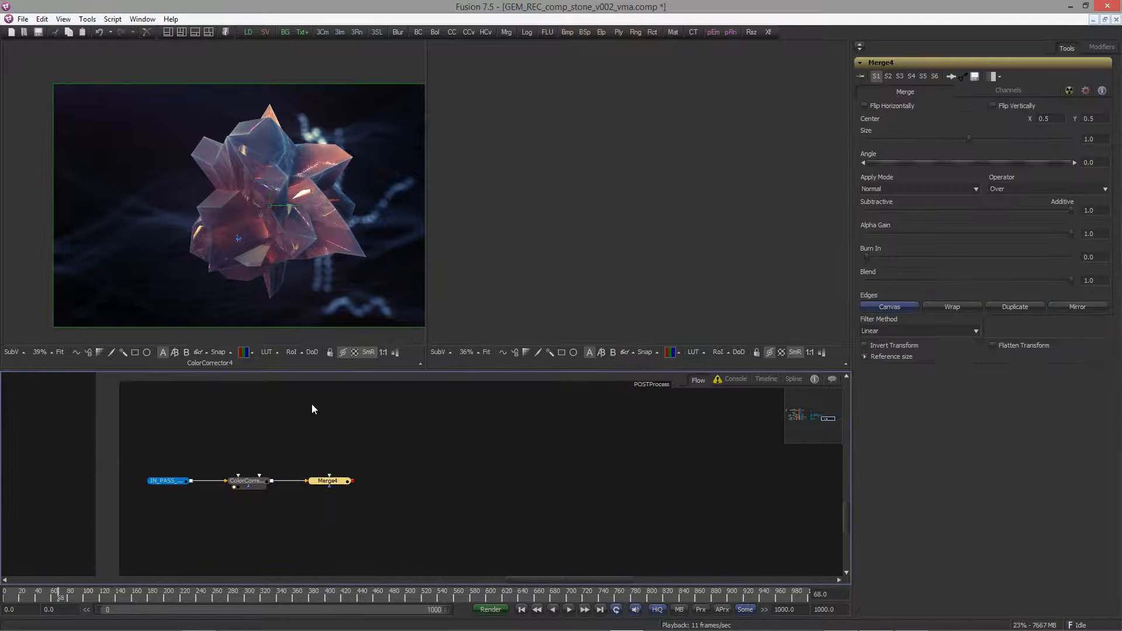
Add a Filter node feeding a Brightness/Contrast node and stack both above Merge4
key(ctrl+space)
text(filter)
key(Return)
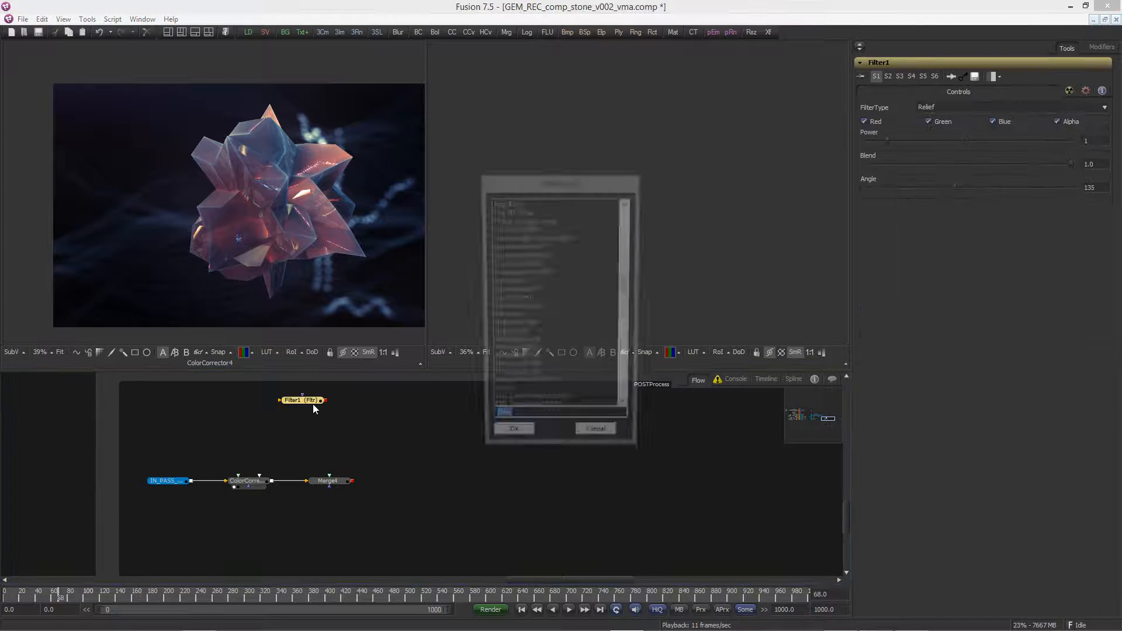
text(bc)
key(Return)
drag(362, 401, 336, 433)
drag(310, 402, 337, 402)
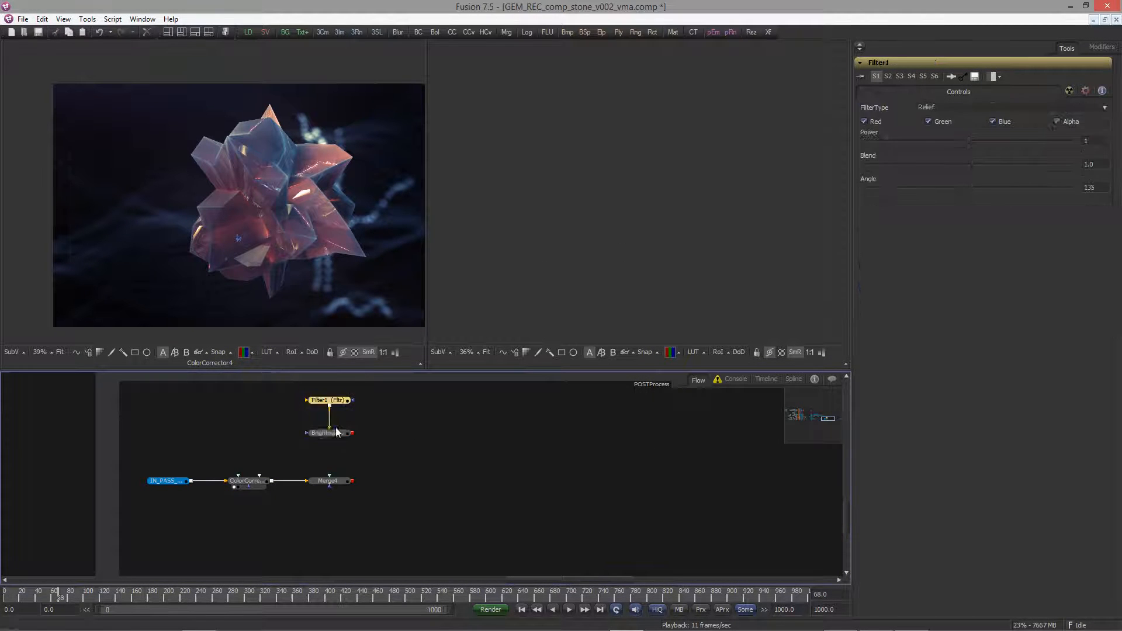
Feed the Color Corrector's output into Filter1 and the Brightness/Contrast output into Merge4's foreground
click(337, 433)
click(327, 400)
drag(272, 480, 339, 480)
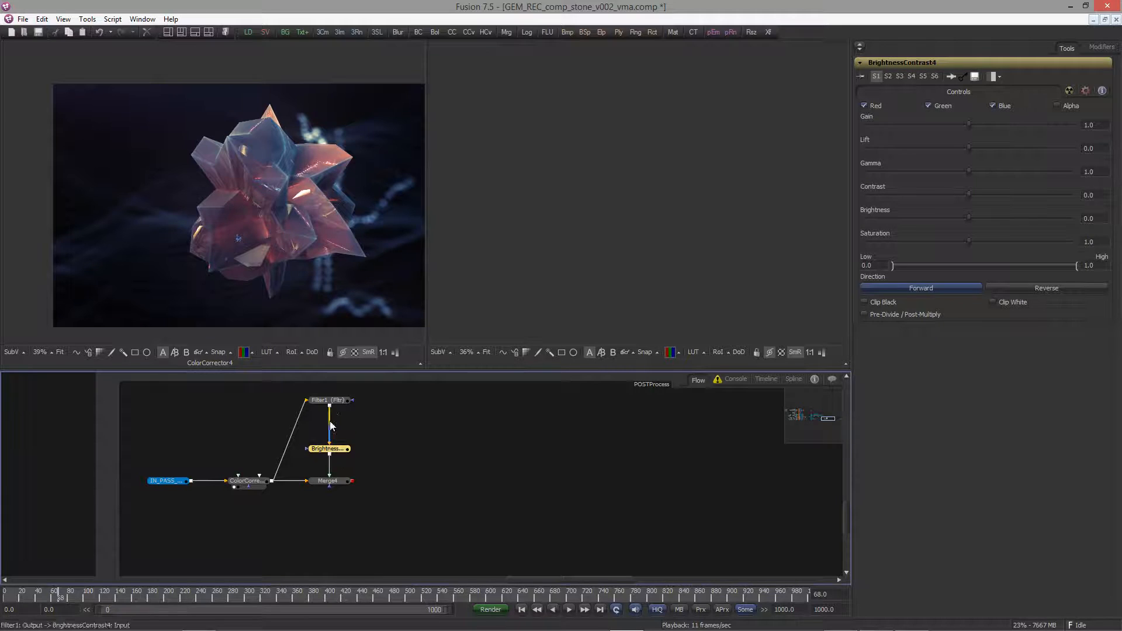
Move Filter1 closer to the Brightness/Contrast node, show it in the second viewer and set its filter type to Laplacian
drag(331, 401, 517, 278)
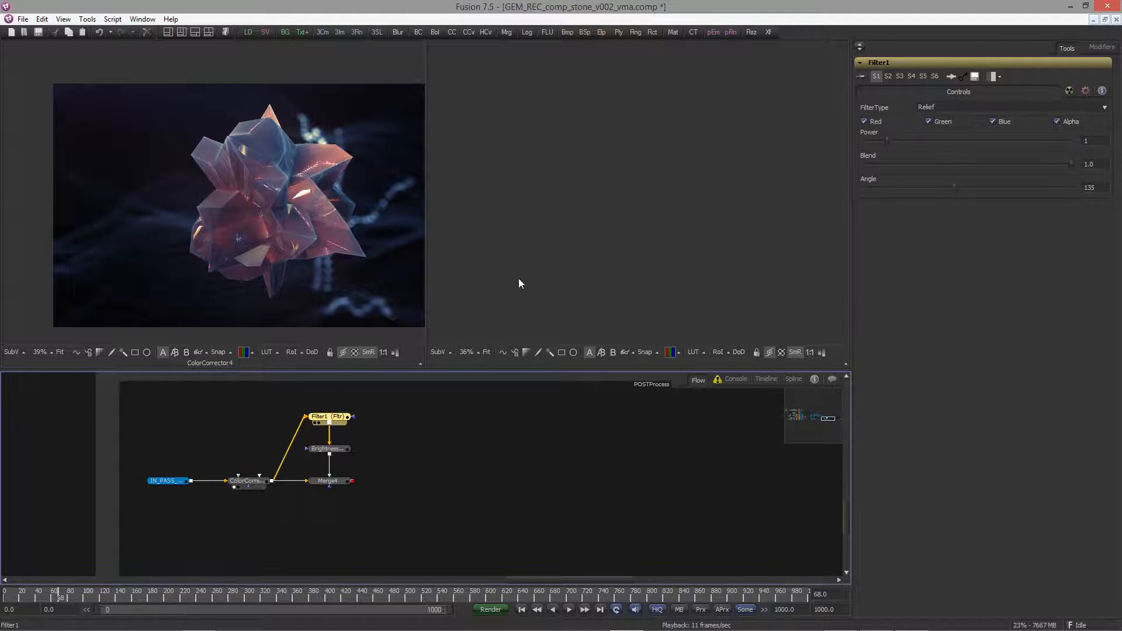
click(951, 110)
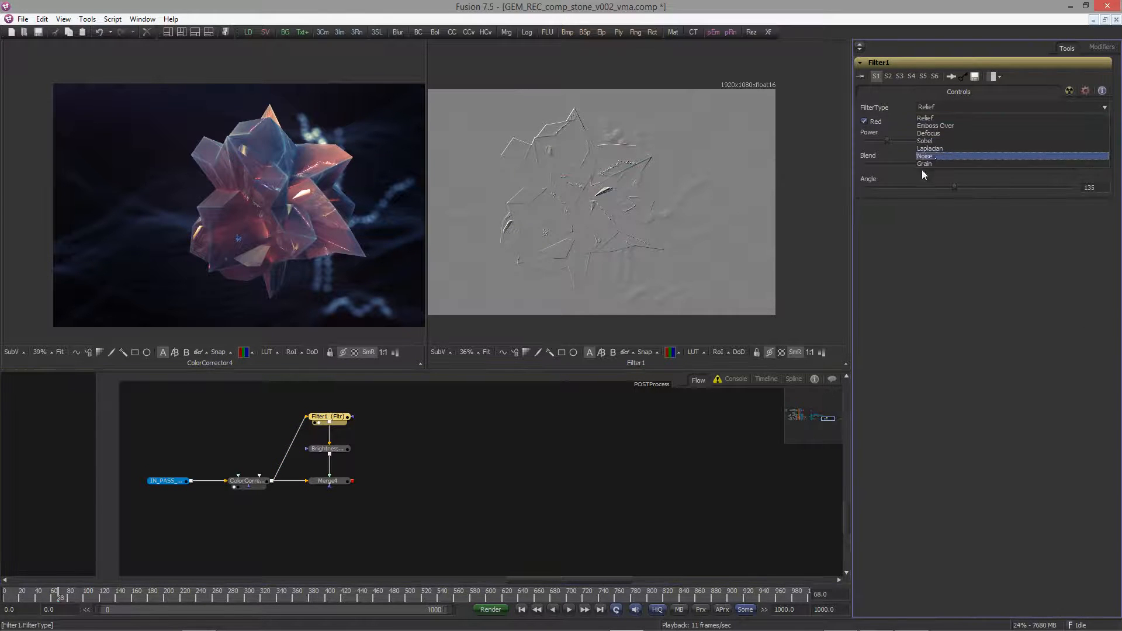
click(929, 149)
Set the gain of the Brightness/Contrast node below Filter1 to 0.09
click(328, 449)
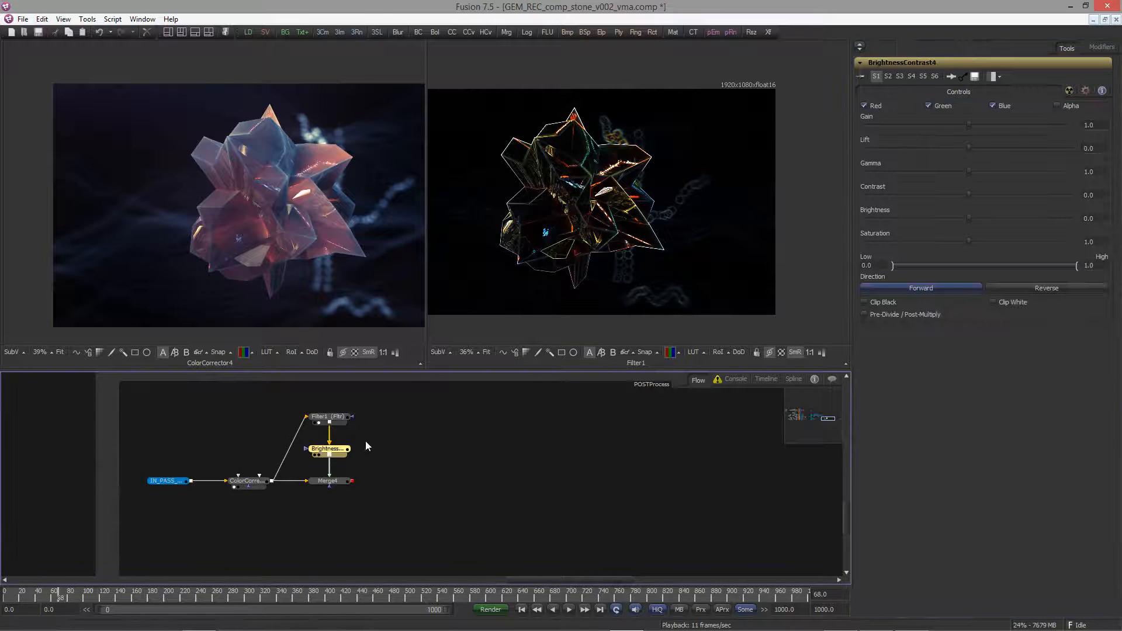
click(1093, 125)
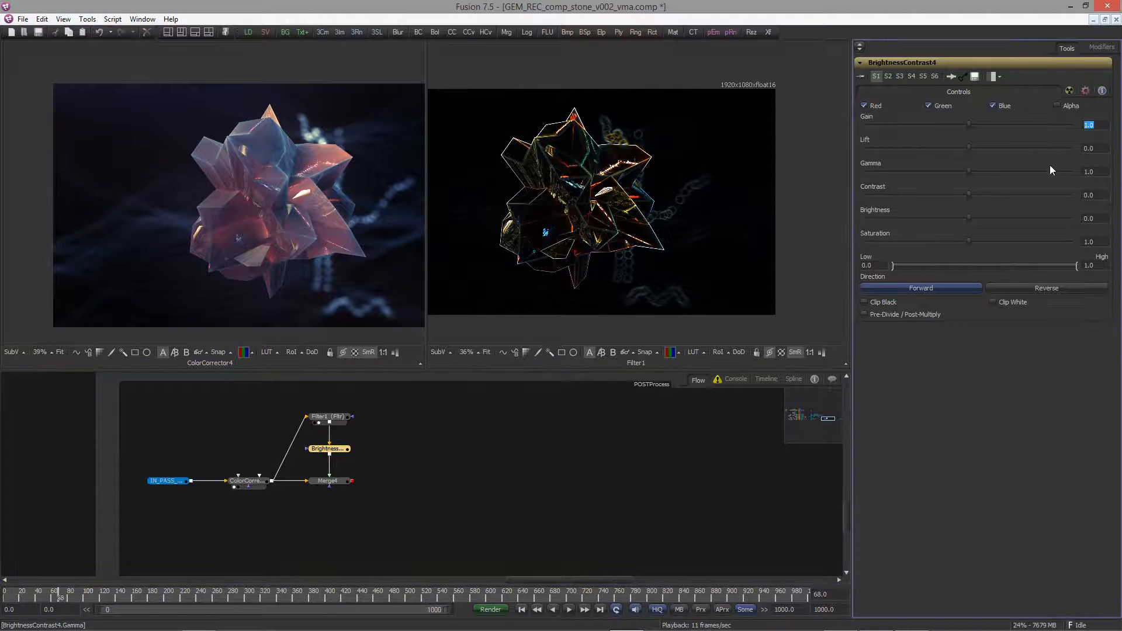
text(0.09)
key(Tab)
Show Merge4 in the first viewer, inspect the frame's lower edge, and connect a new Rectangle mask to Merge4
drag(653, 32, 260, 275)
ctrl+scroll(223, 232, up, 3)
ctrl+scroll(223, 232, up, 5)
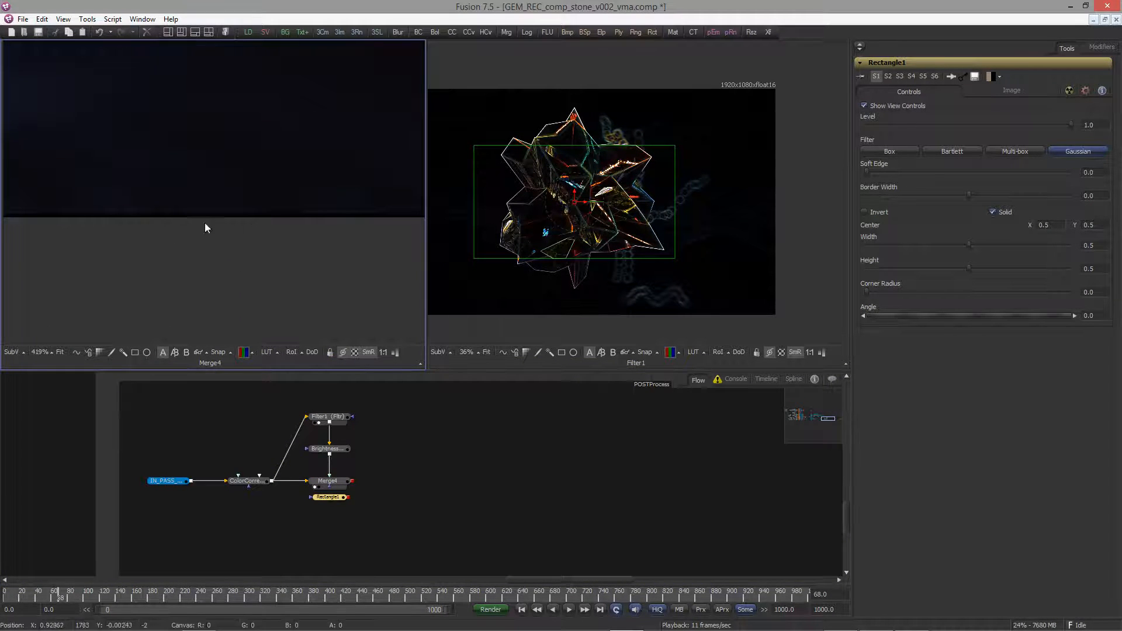
ctrl+scroll(204, 222, up, 3)
ctrl+scroll(277, 261, down, 6)
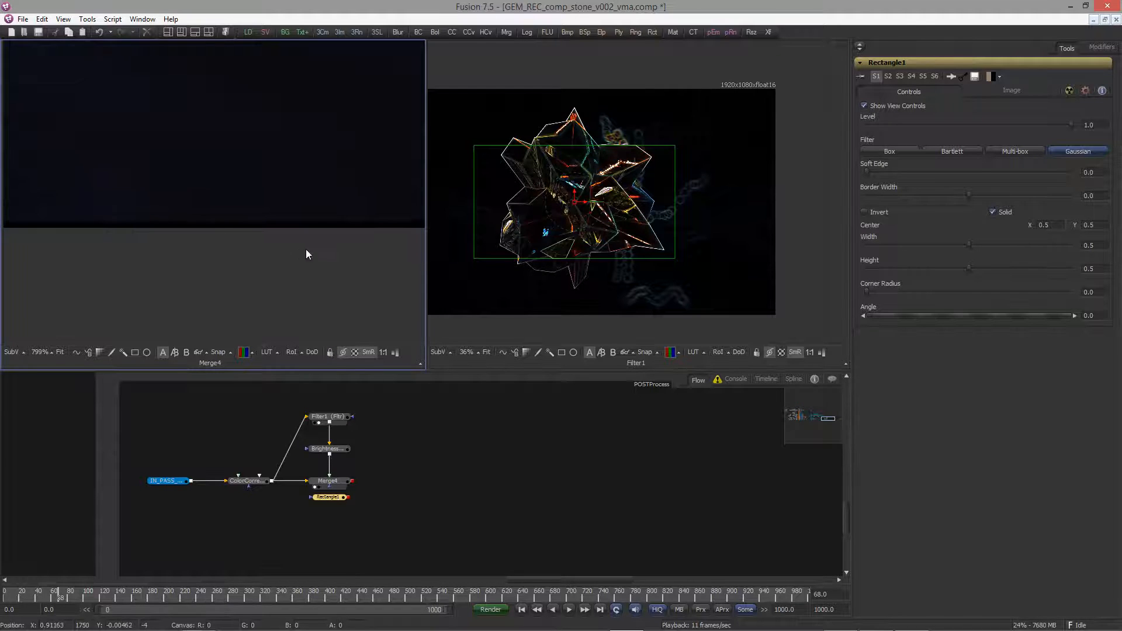
ctrl+scroll(261, 308, down, 4)
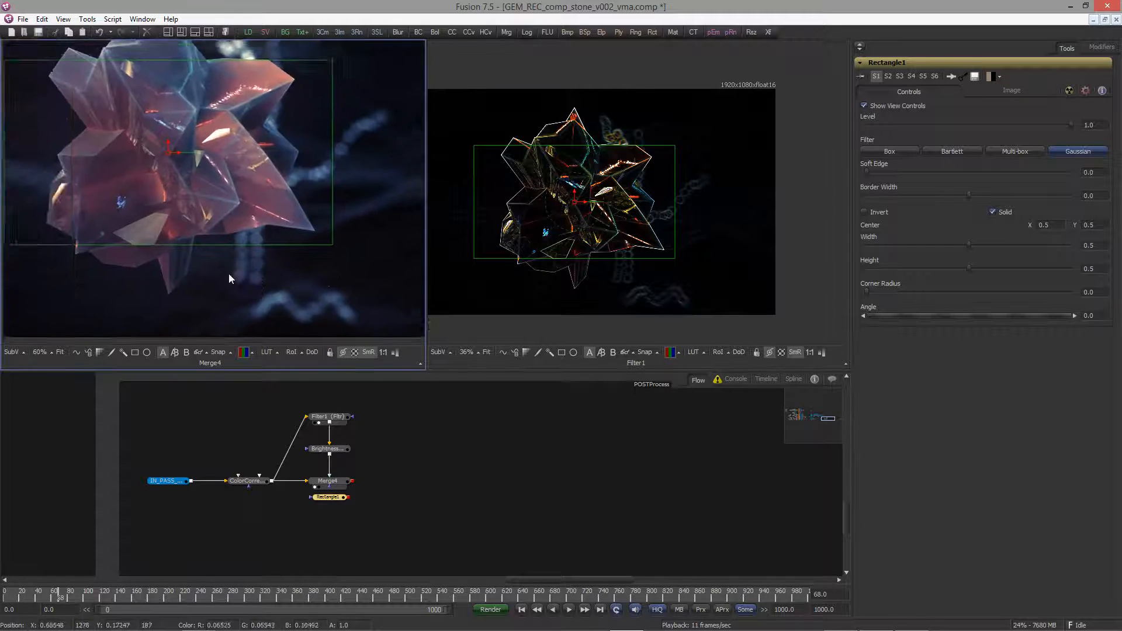
mouse_move(340, 502)
mouse_down()
mouse_move(347, 523)
mouse_move(335, 483)
mouse_up()
Enlarge the Rectangle mask to about 0.98 wide and 0.98 high, keep it non-inverted, and check the frame's lower edge
drag(358, 264, 408, 307)
ctrl+scroll(290, 272, down, 2)
ctrl+scroll(233, 274, down, 2)
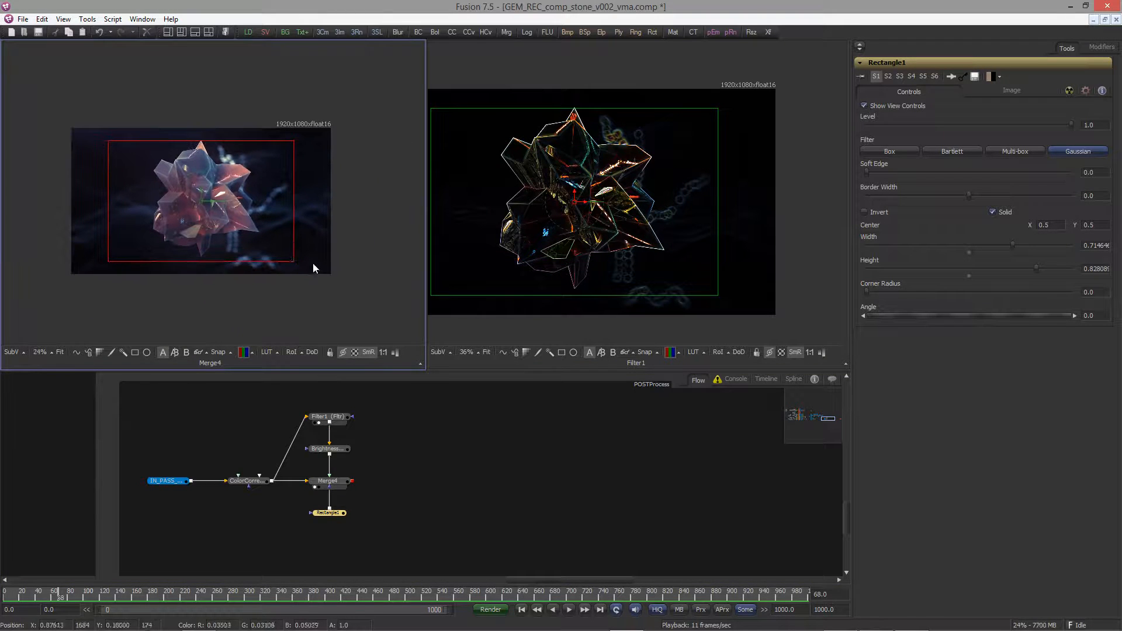
mouse_move(313, 265)
mouse_down()
mouse_move(293, 270)
mouse_move(329, 273)
mouse_up()
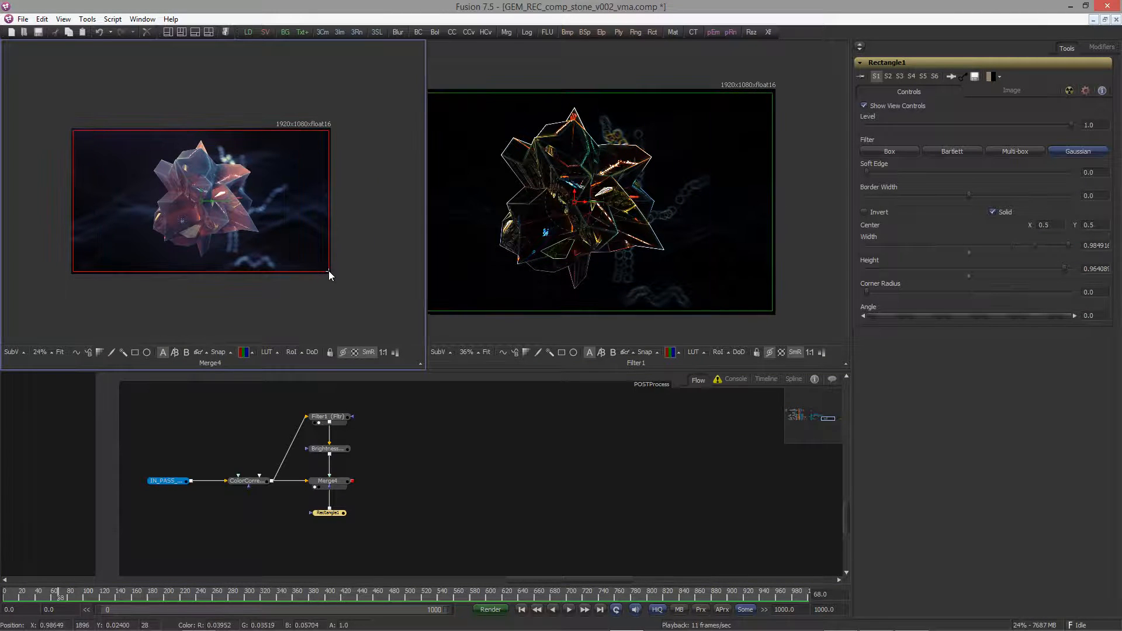
click(875, 210)
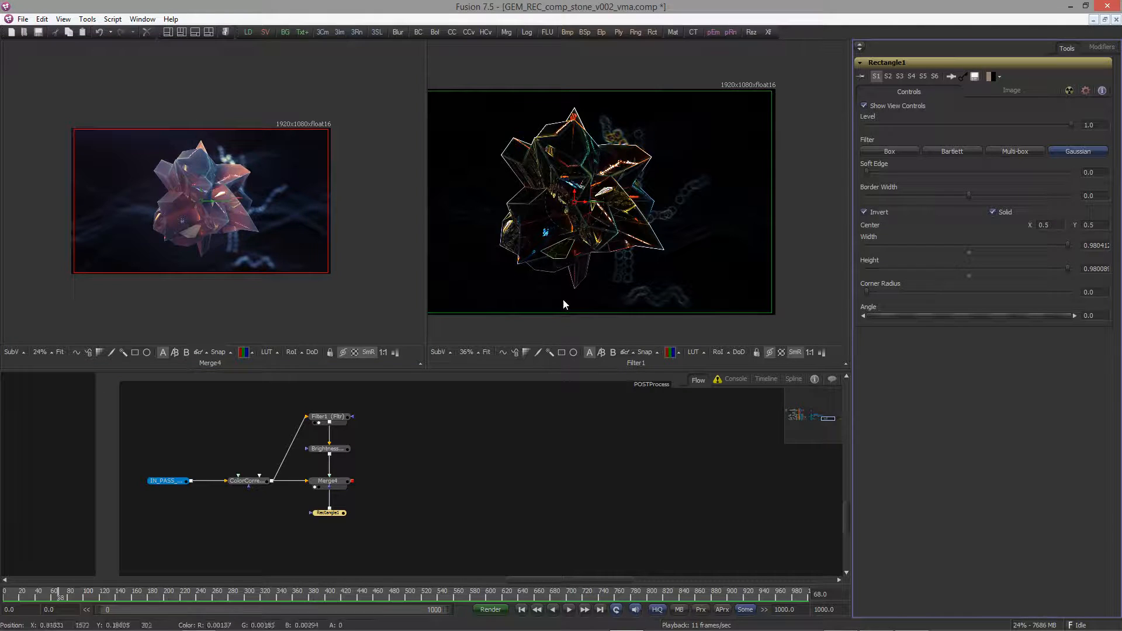
click(864, 215)
ctrl+scroll(266, 283, up, 6)
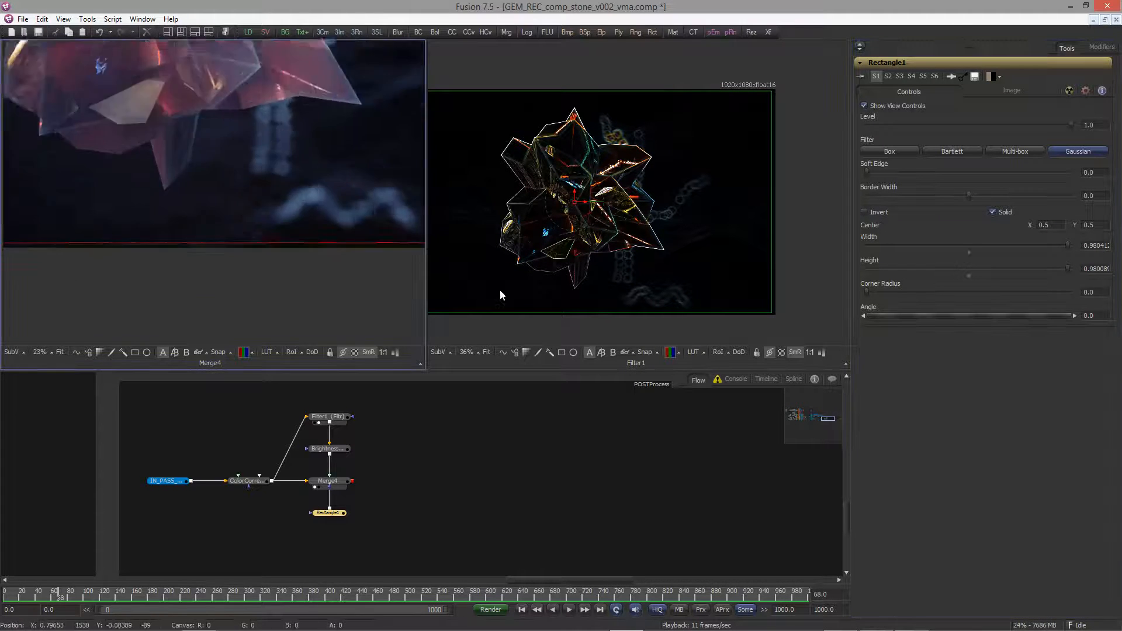
middle_drag(297, 280, 78, 278)
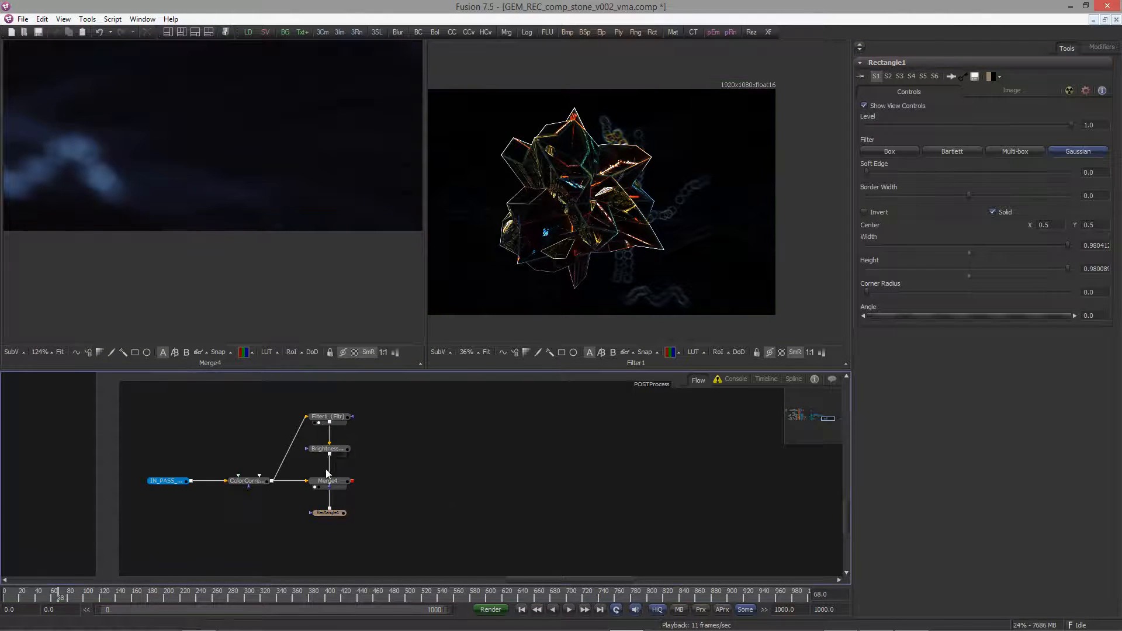
Add a Glow node after Merge4 and place it in line with the main chain
mouse_move(328, 482)
mouse_down()
mouse_move(328, 468)
mouse_move(329, 482)
mouse_up()
ctrl+scroll(321, 483, down, 2)
click(314, 484)
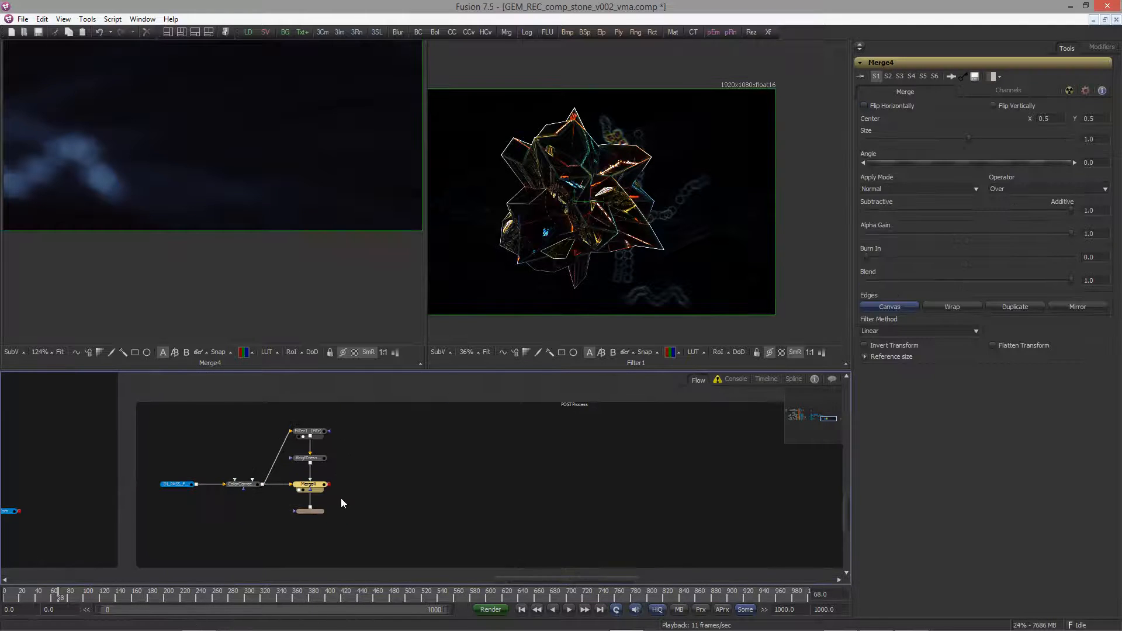
key(ctrl+space)
text(glow)
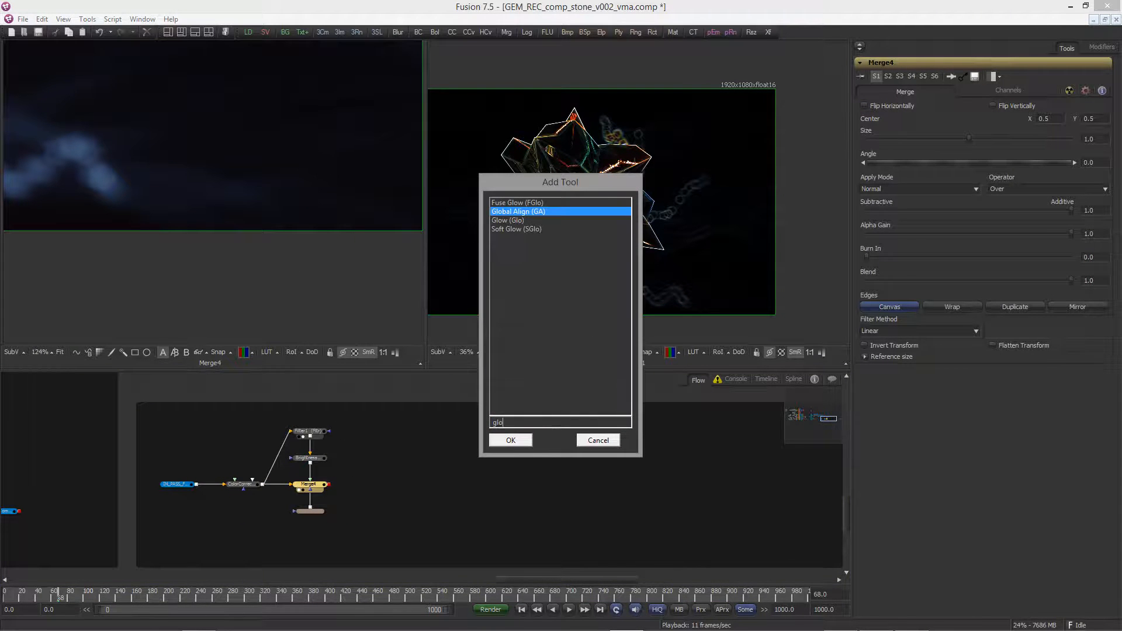
key(Down)
key(Return)
drag(306, 497, 372, 484)
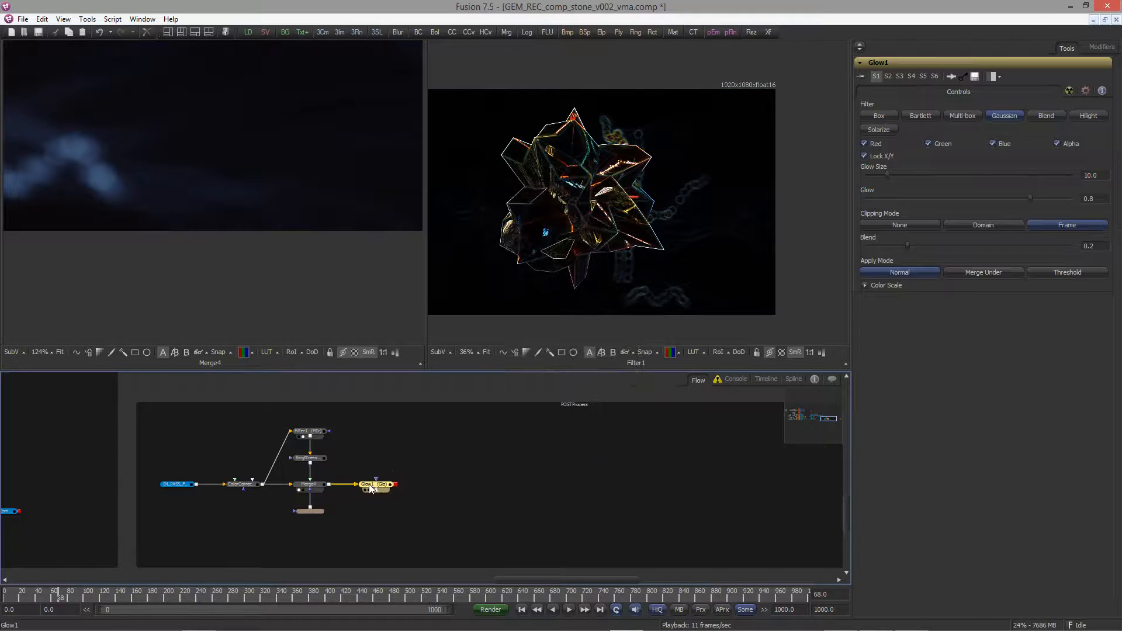
Show Glow1 in the first viewer, exclude its alpha channel, and set the glow size to 5.2 and the glow to 0.24
key(1)
ctrl+scroll(196, 182, down, 4)
middle_drag(120, 203, 295, 271)
ctrl+scroll(295, 271, down, 3)
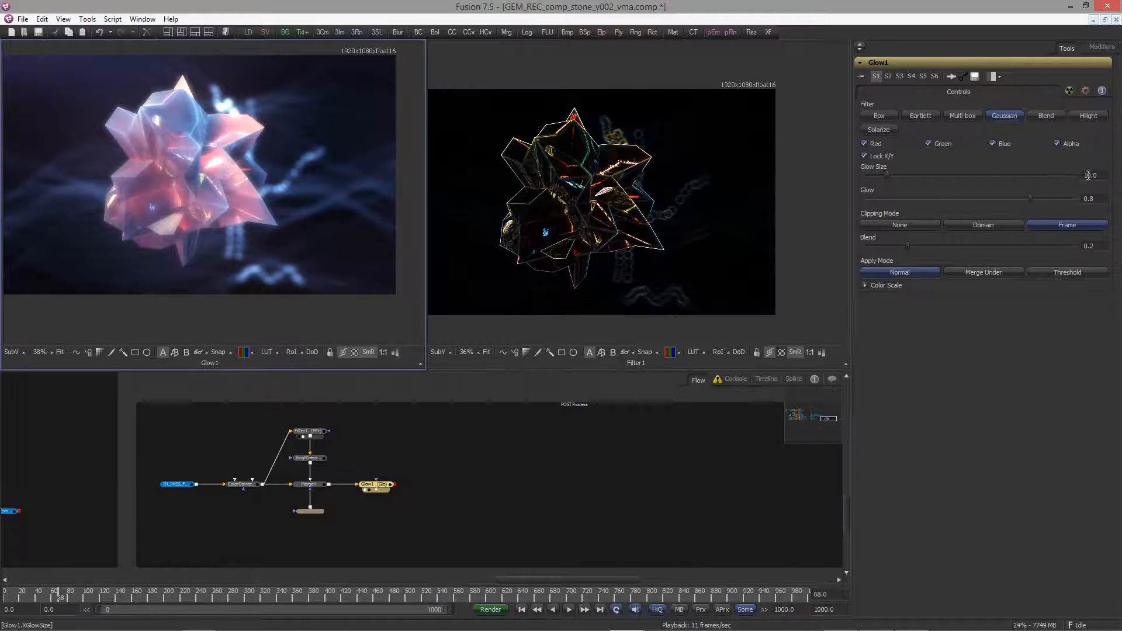
click(1056, 144)
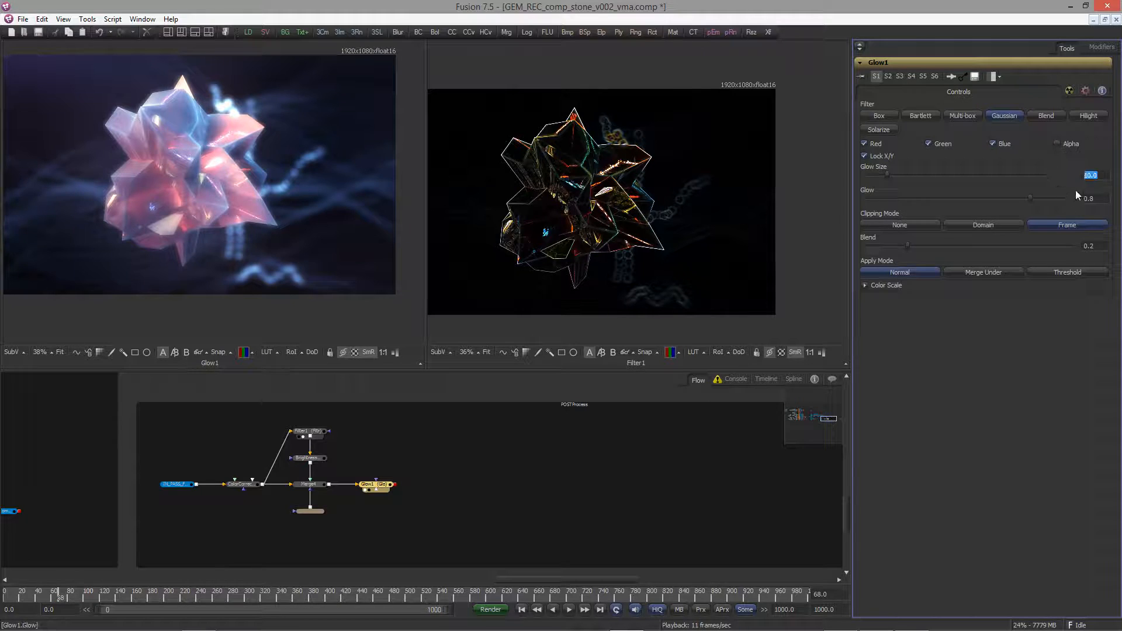
text(5.2)
key(Tab)
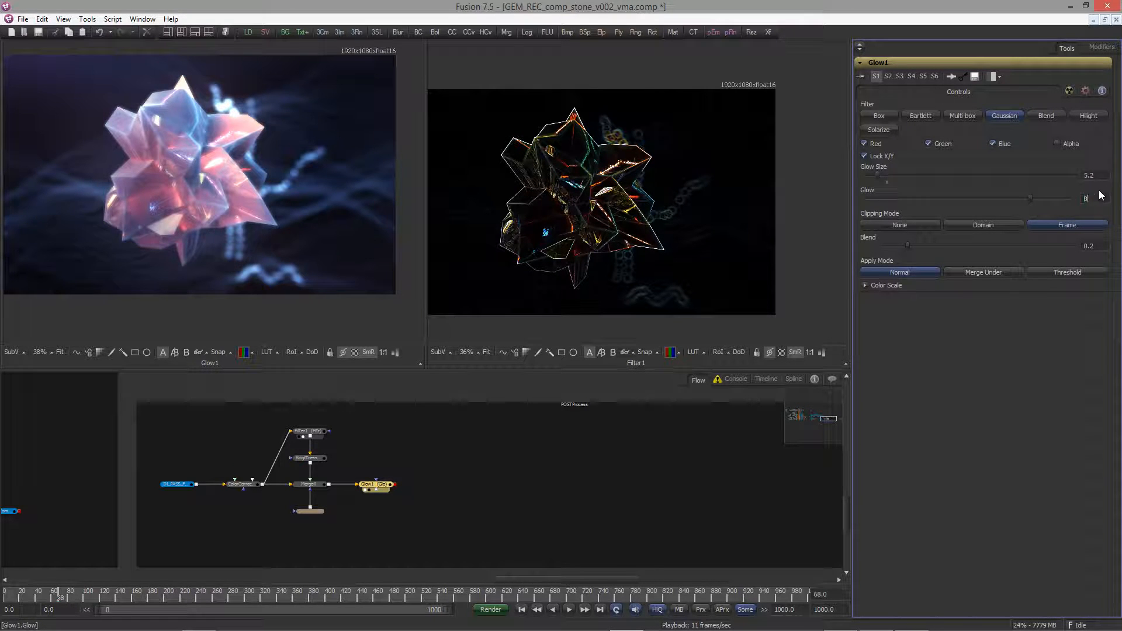
text(0.24)
key(Return)
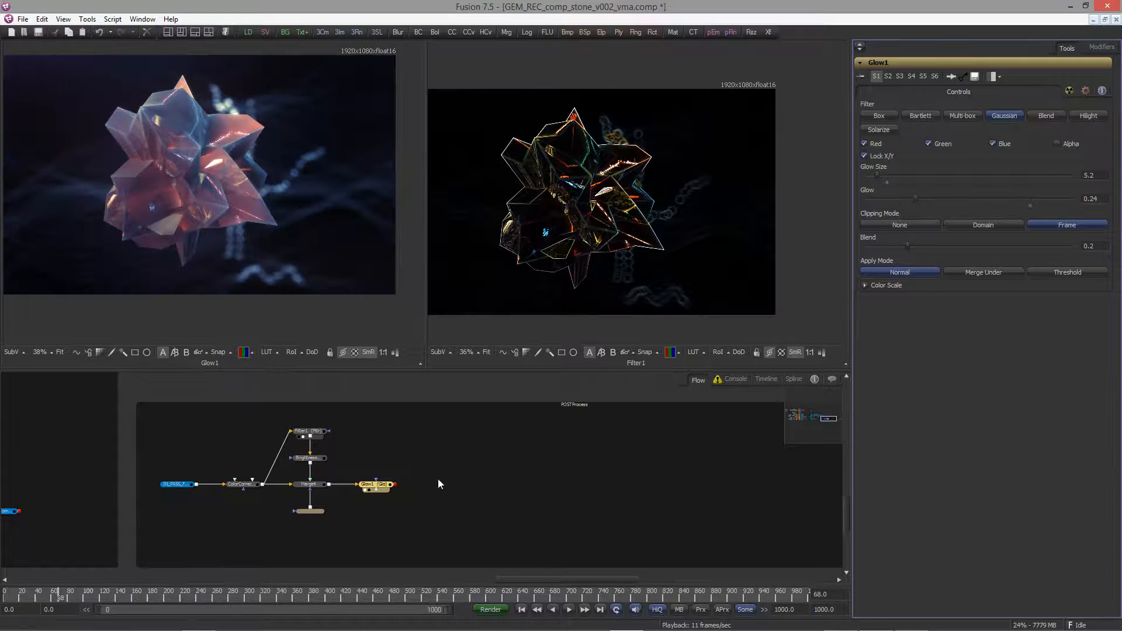
Set Glow1's colour scale to red 0.36, green 1.07 and blue 1.34, and compare the result with Merge4 in the first viewer
click(867, 285)
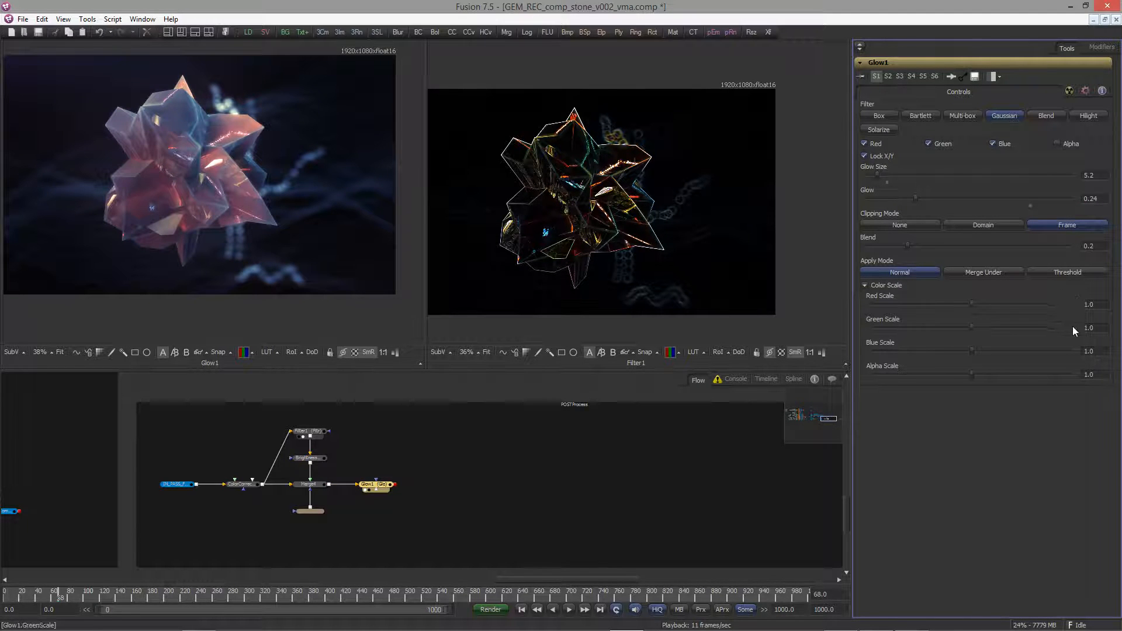
drag(1096, 305, 1044, 318)
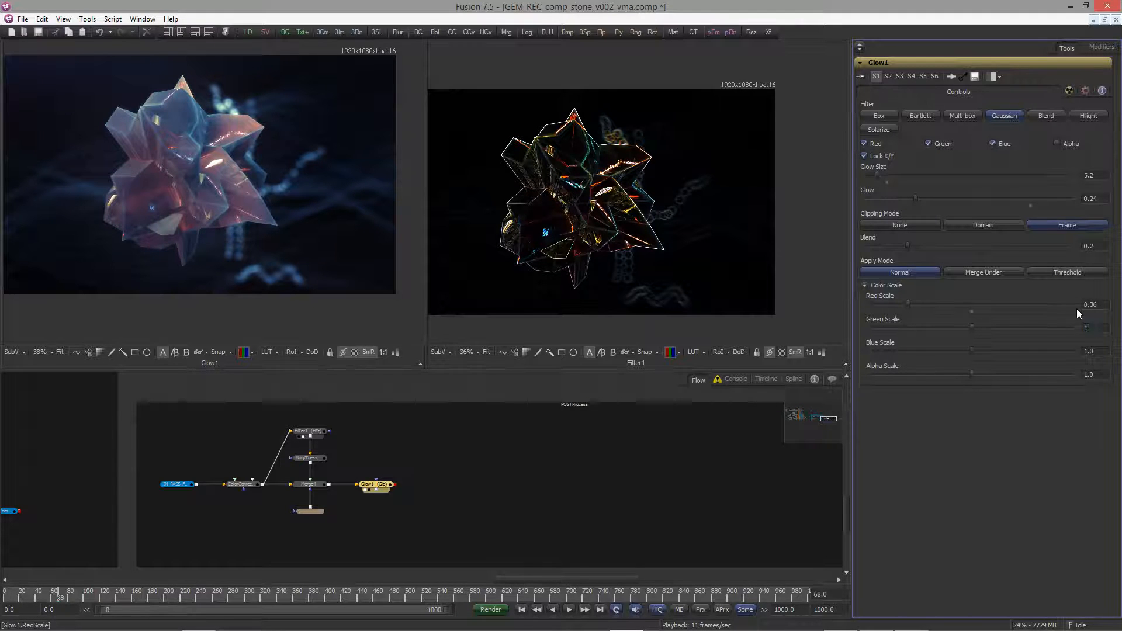
text(7)
key(Tab)
text(1.34)
key(Tab)
click(381, 485)
drag(319, 484, 293, 303)
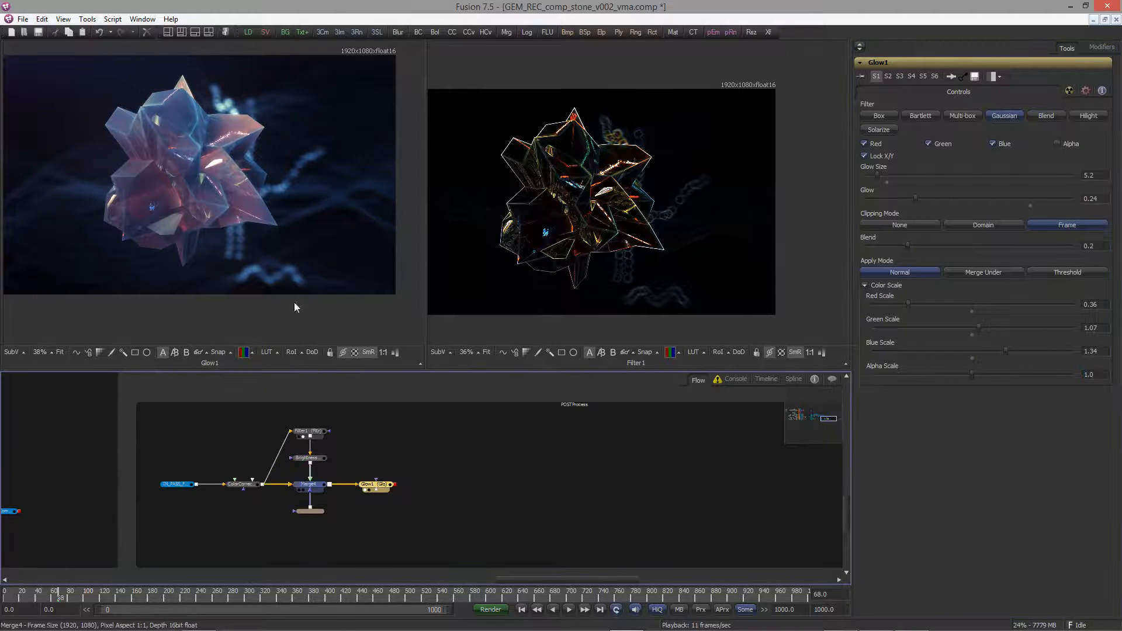
key(1)
Add a VariBlur node after Glow1, show it in the first viewer, and set it to the Defocus method with blur size 2.9
key(ctrl+space)
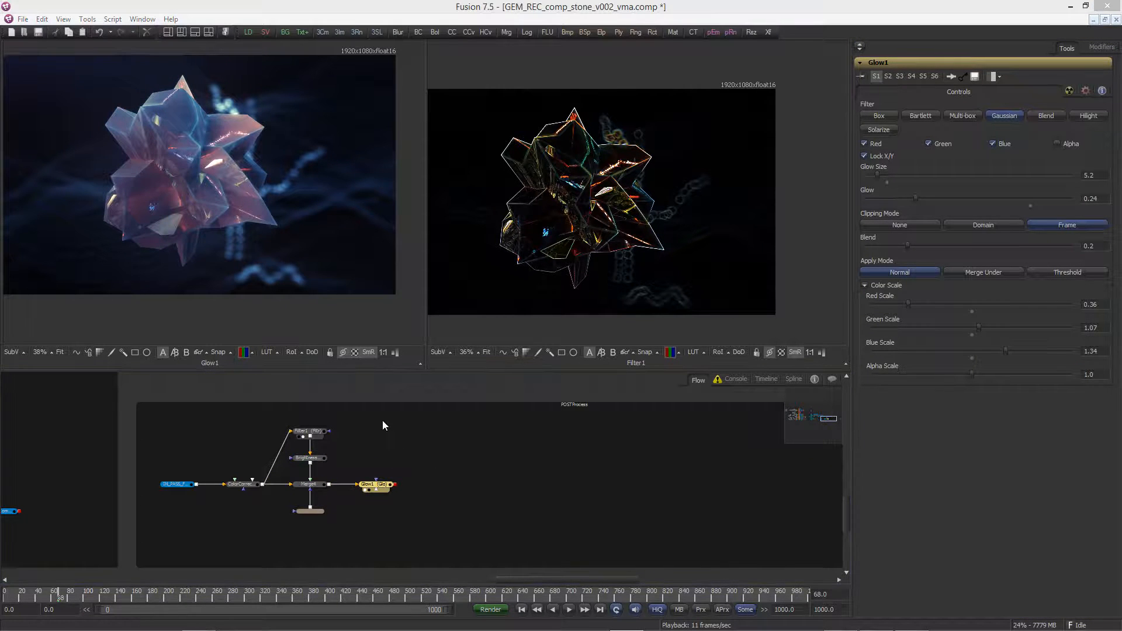
text(vari)
key(Return)
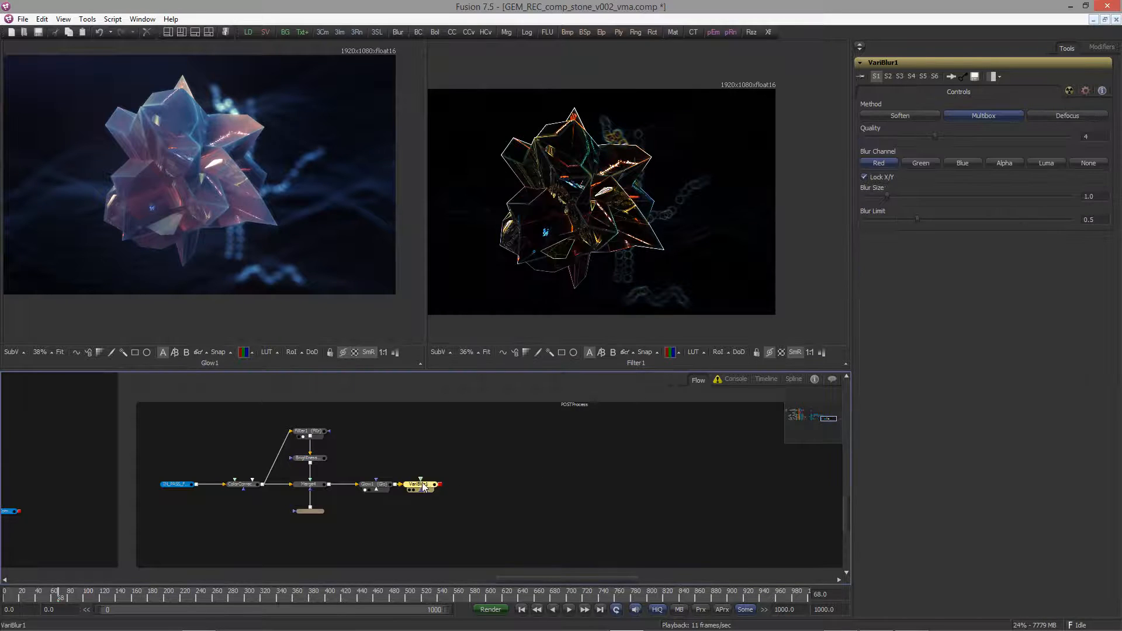
key(1)
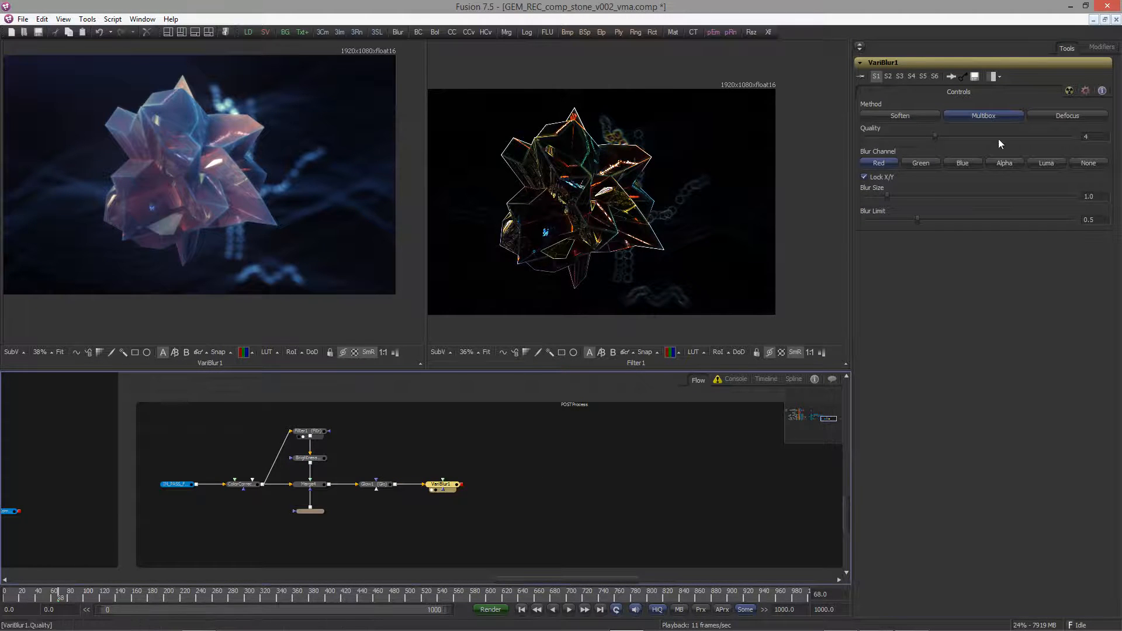
click(1065, 116)
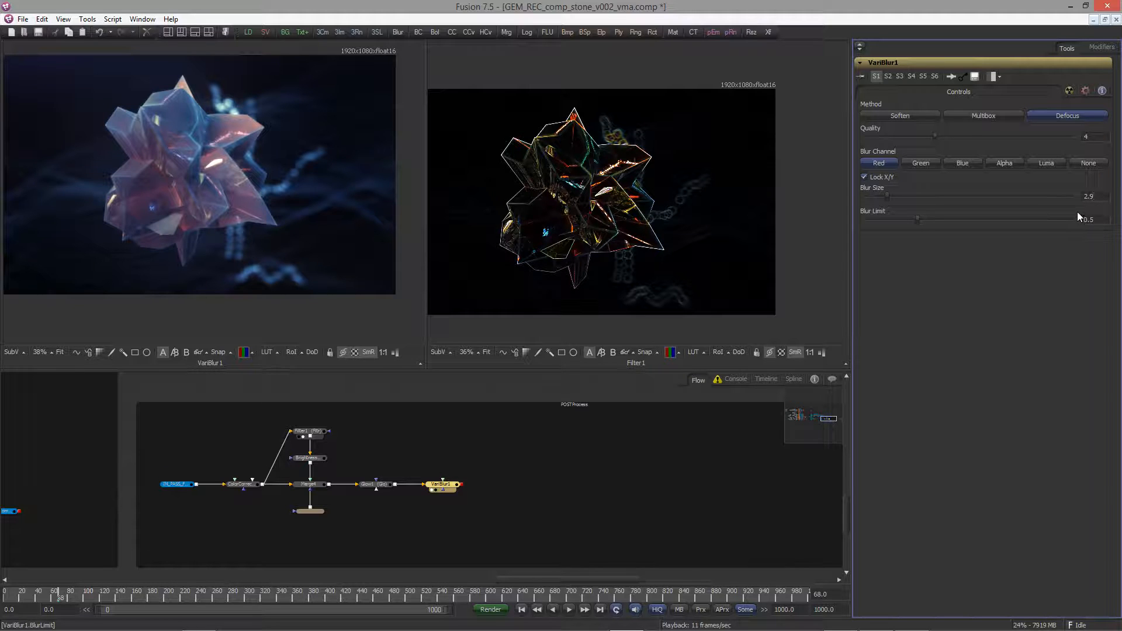
key(Tab)
Connect a new Ellipse mask to VariBlur1, shrink it to about 0.39 wide and high, and show it in the second viewer
drag(468, 375, 443, 481)
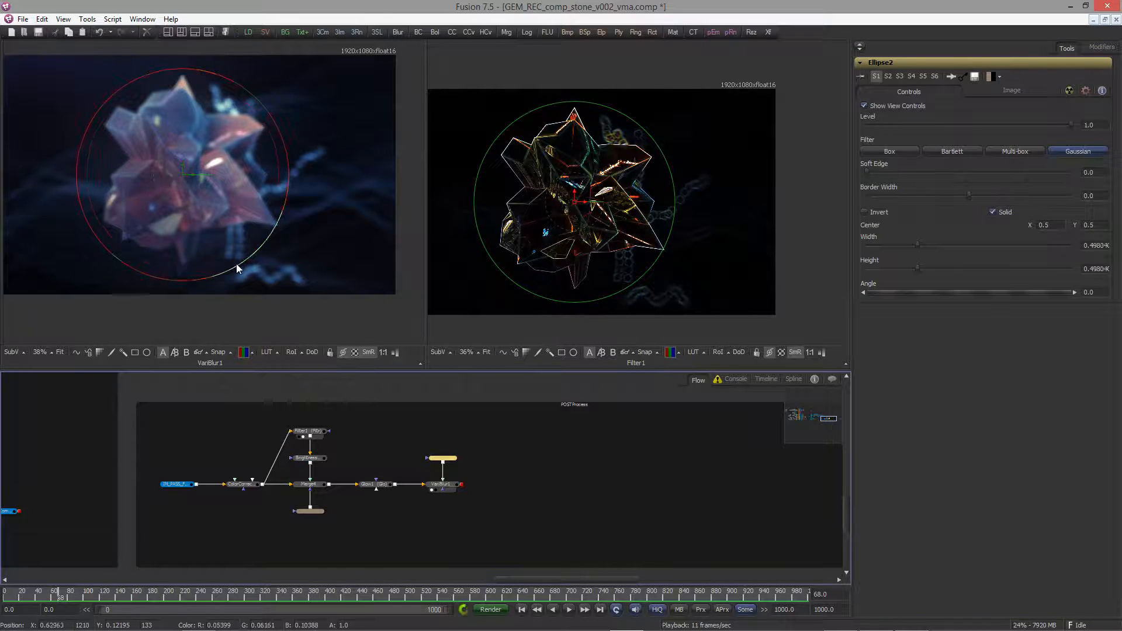
drag(238, 268, 226, 252)
key(2)
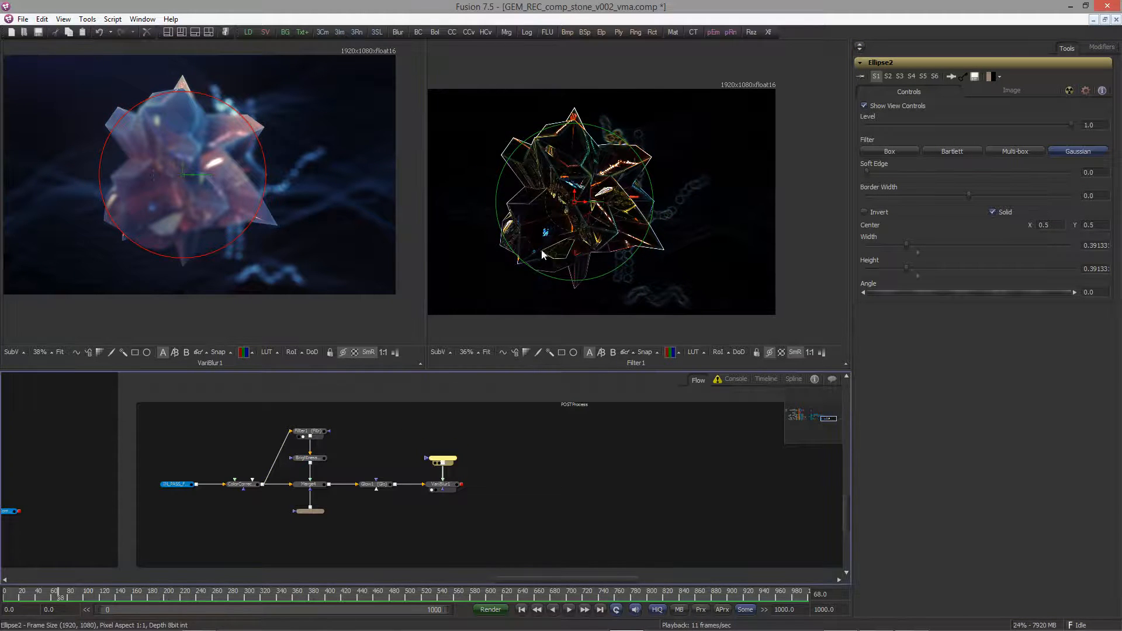
Invert the Ellipse mask, soften its edge to about 0.084, and reduce its width and height to about 0.31
click(865, 212)
drag(869, 174, 929, 175)
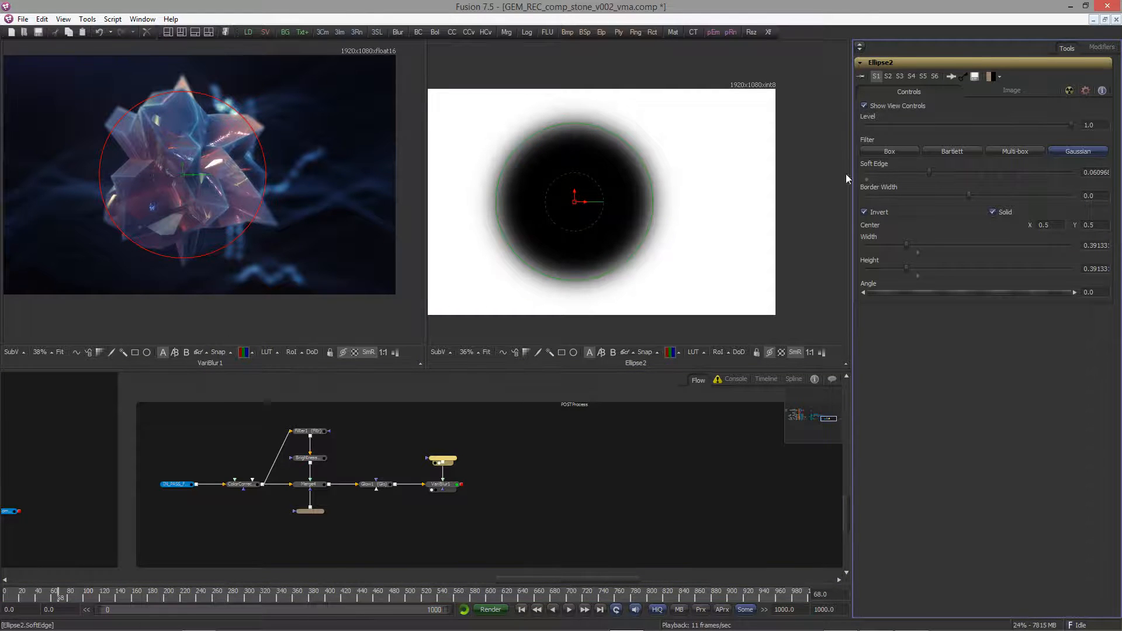
drag(236, 240, 232, 237)
drag(930, 173, 953, 174)
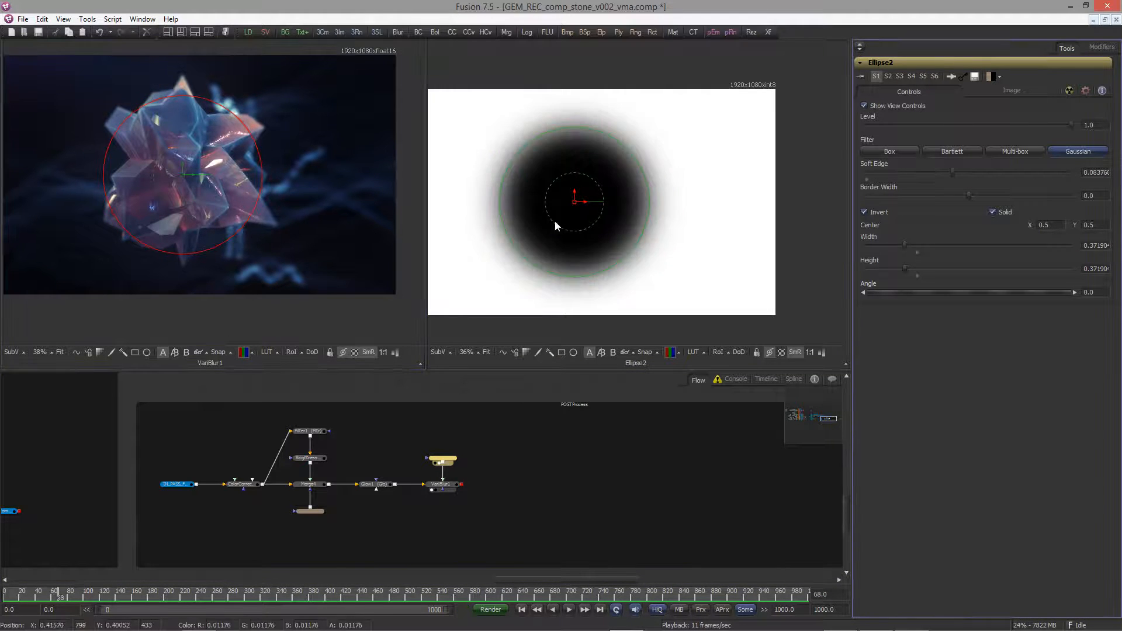
drag(233, 239, 222, 229)
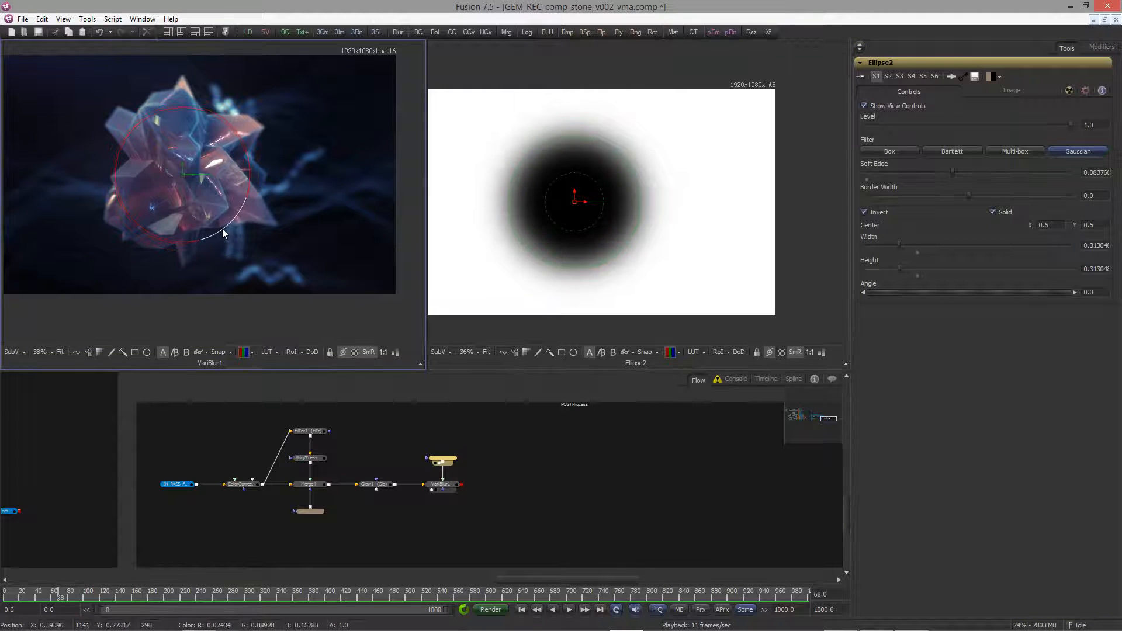
Add a Color Corrector node after VariBlur1 and show it in the first viewer
click(538, 484)
middle_drag(535, 508, 417, 511)
click(331, 489)
key(ctrl+space)
text(cc)
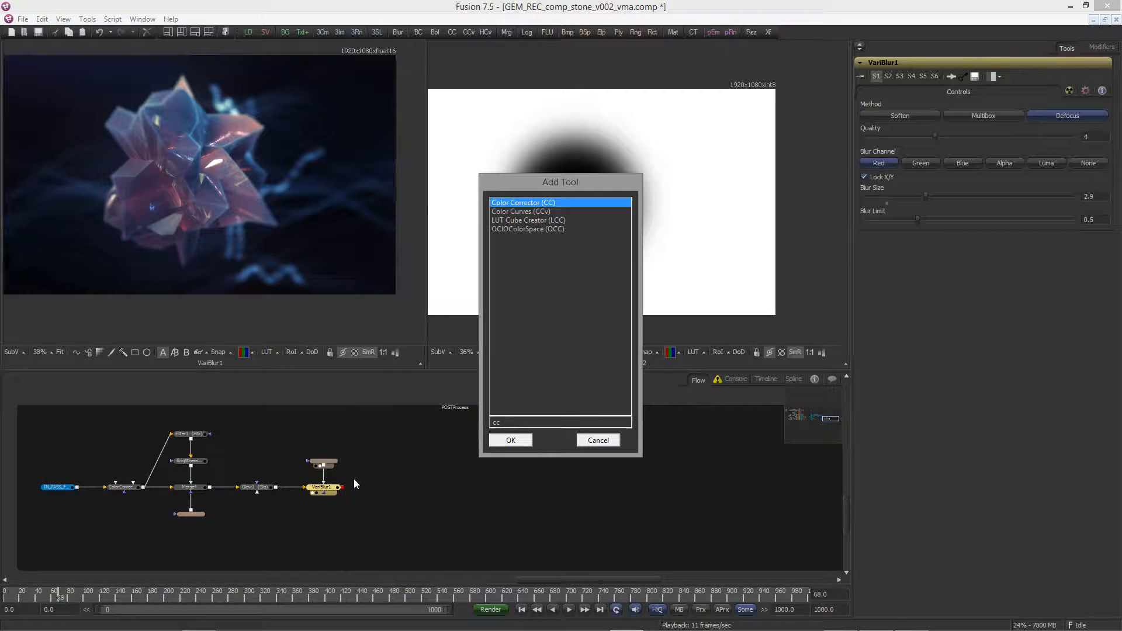
key(Return)
middle_drag(555, 454, 473, 454)
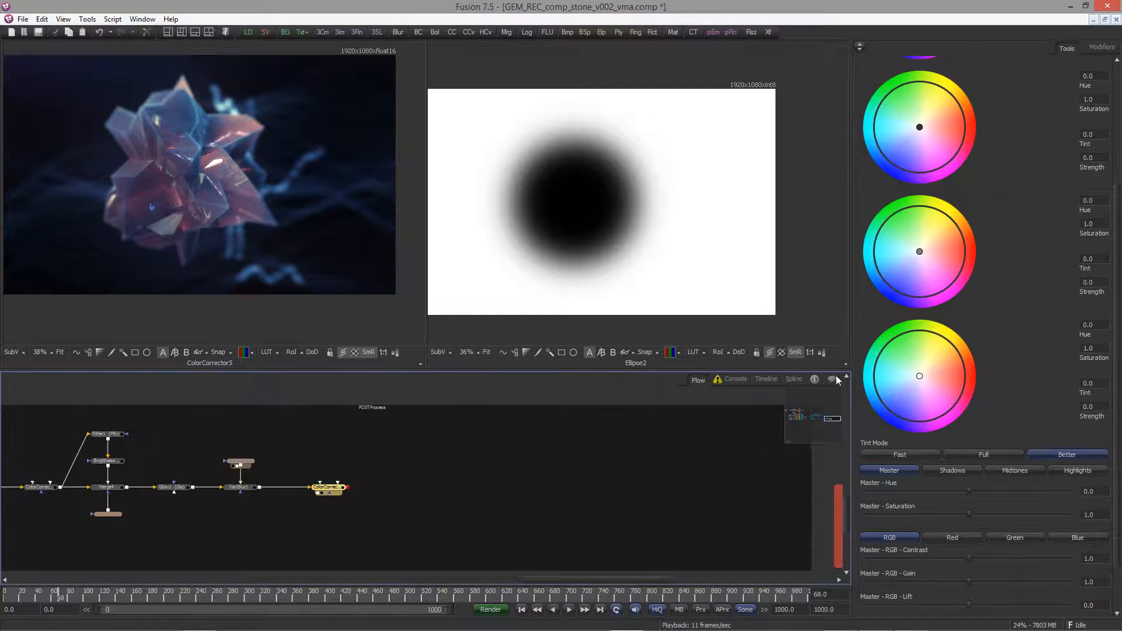
Set the Color Corrector's master RGB contrast to 0.9, gain to 1.14 and brightness to -0.17
scroll(964, 432, up, 2)
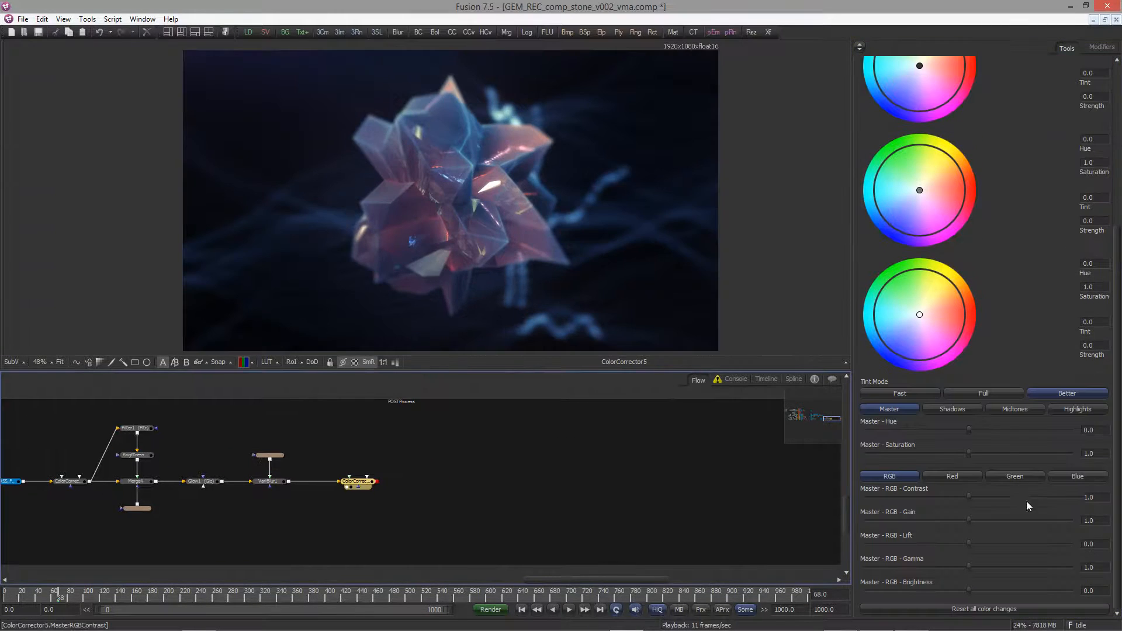
drag(1096, 498, 1066, 510)
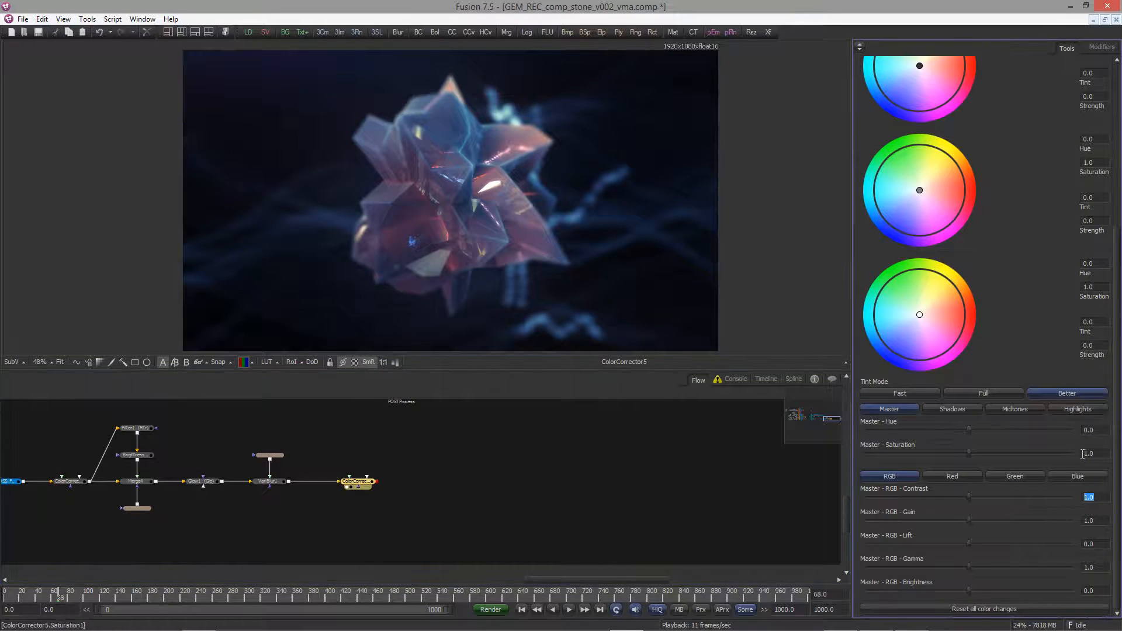
text(0.)
key(Tab)
text(1)
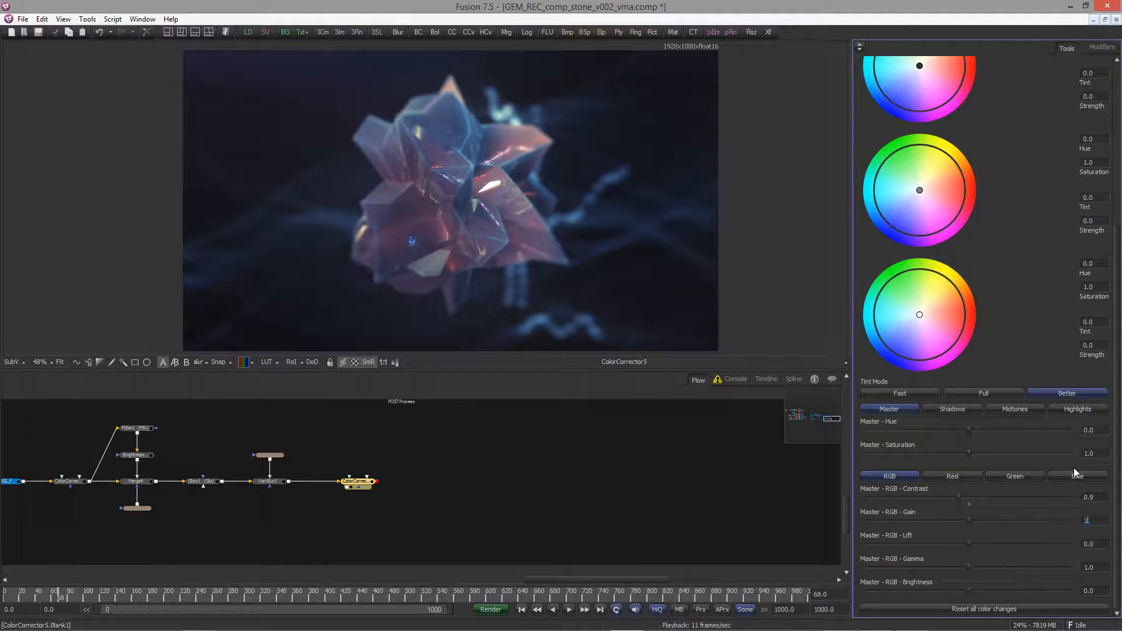
text(.14)
key(Tab)
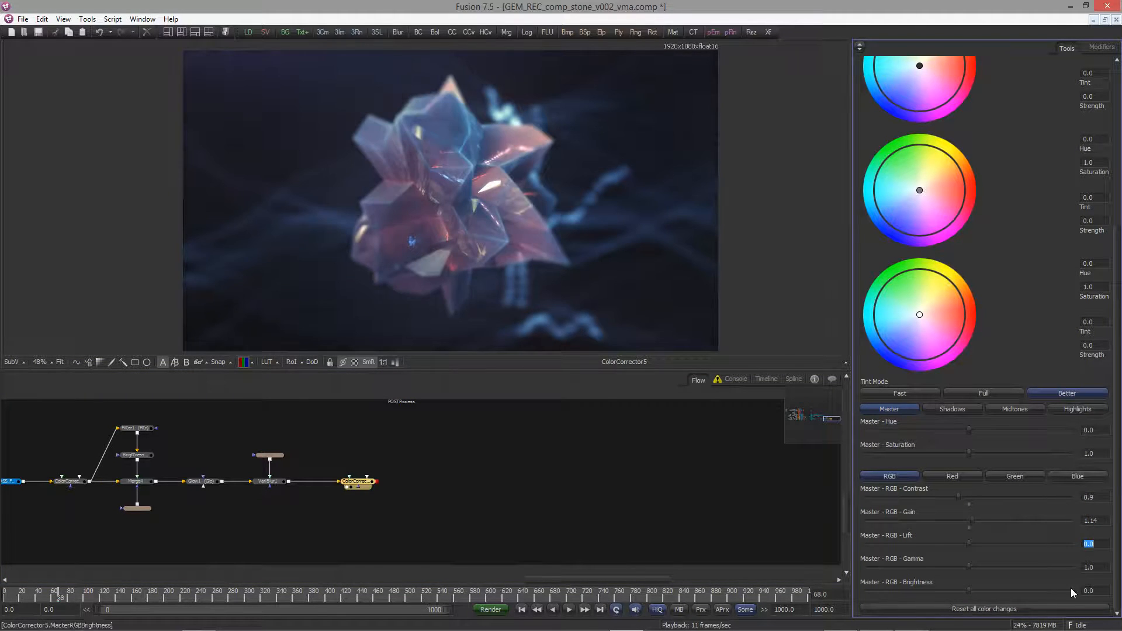
text(-0.17)
key(Return)
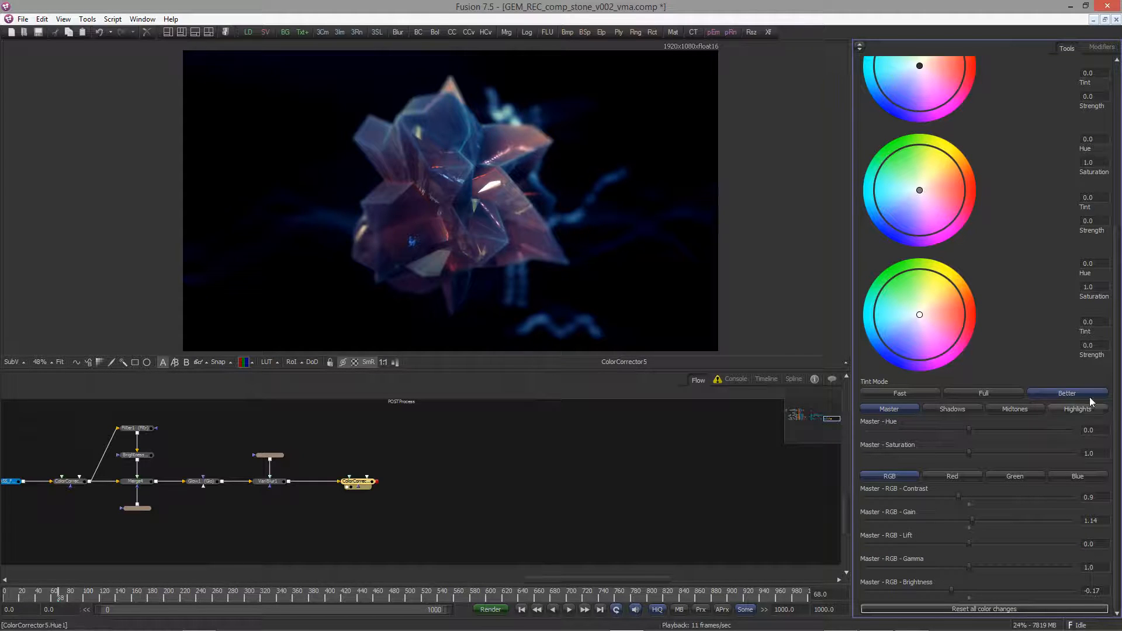
Set the Color Corrector's master green contrast to 0.93 and master blue contrast to 0.69
click(1013, 477)
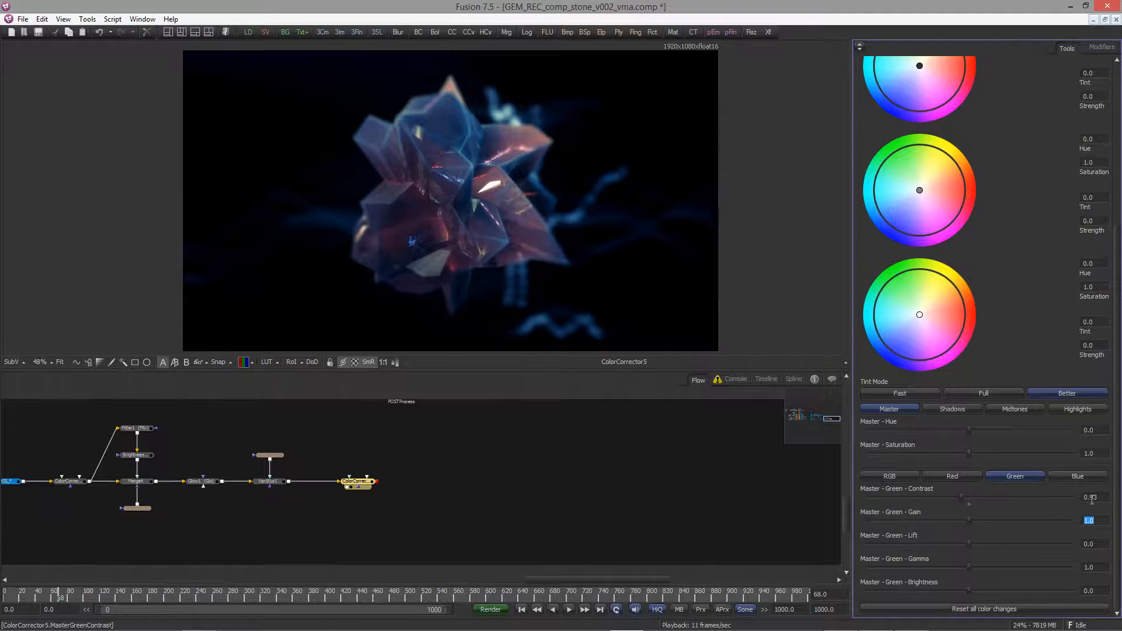
click(1077, 476)
click(1088, 497)
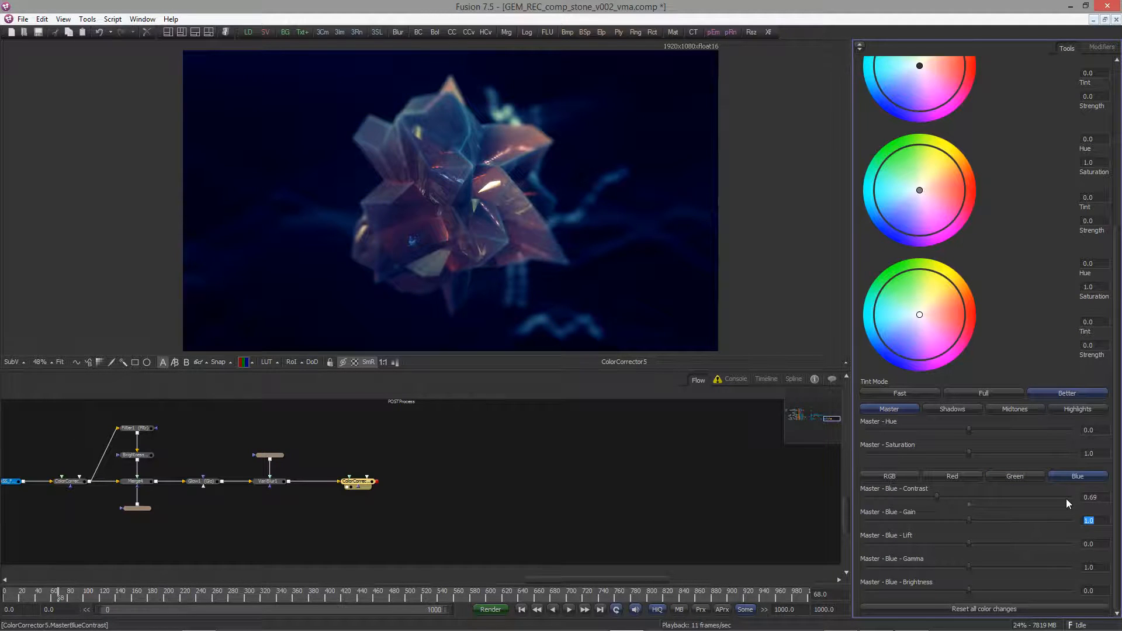
Set the Color Corrector's shadows saturation to 0.09 and shadows RGB lift to 0.077
click(951, 409)
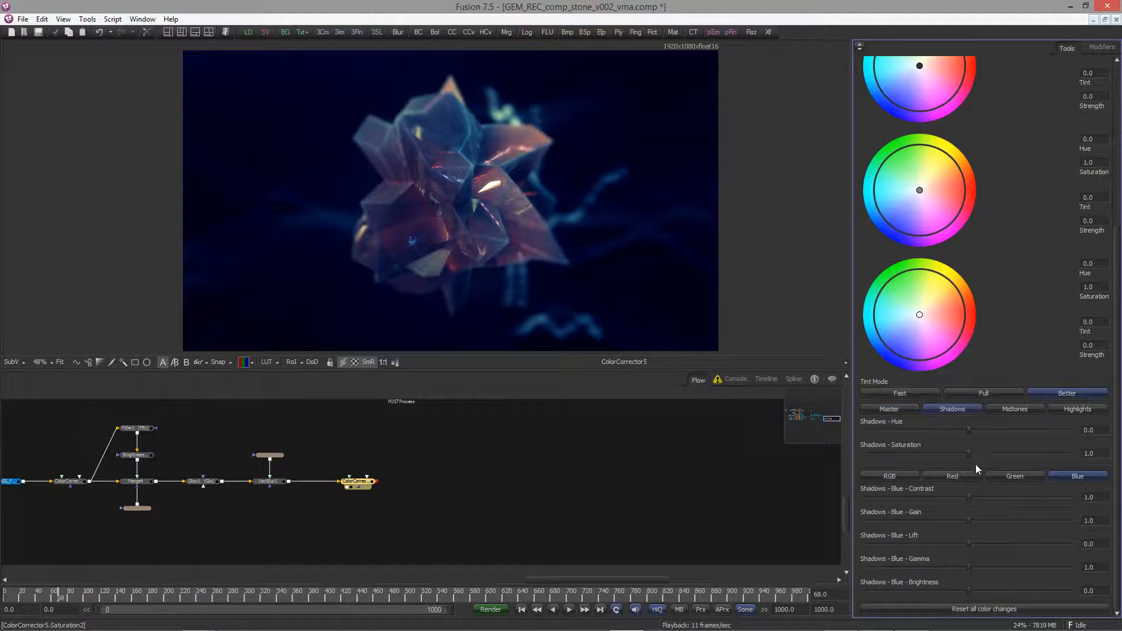
click(897, 476)
text(0.09)
key(Return)
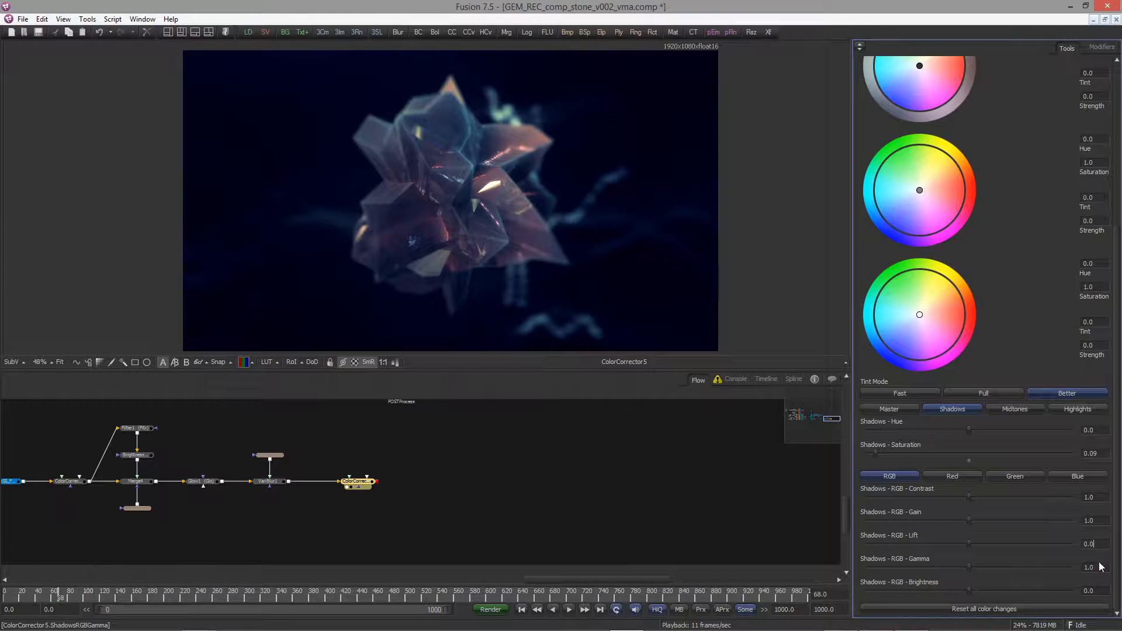
key(Tab)
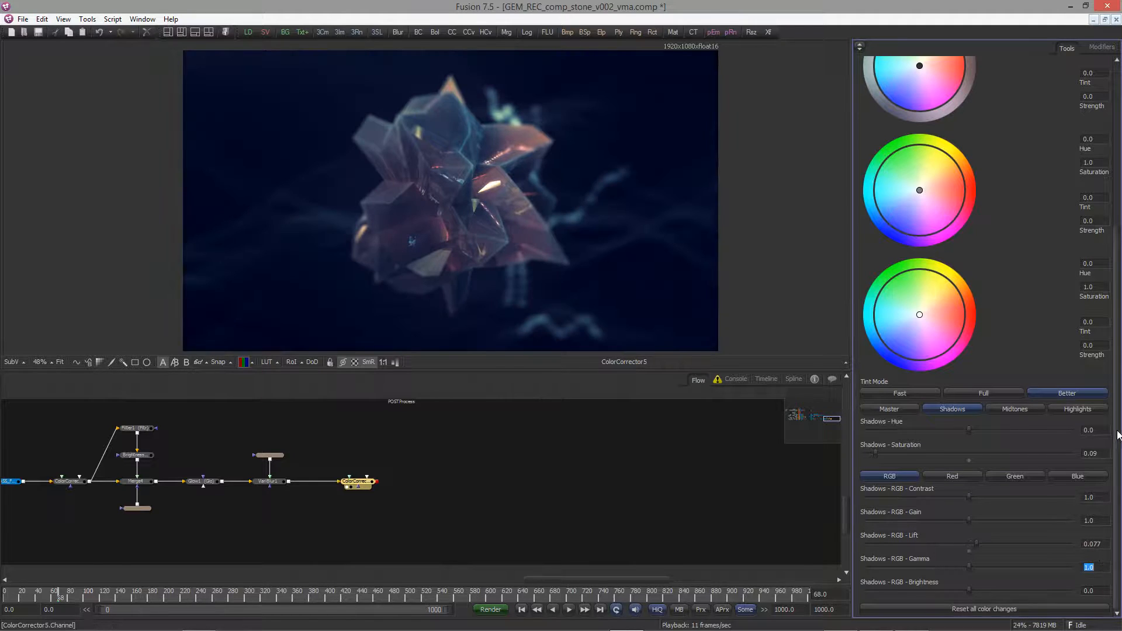
Review the correction controls and set the Color Corrector's overall blend to 0.5
scroll(984, 261, up, 5)
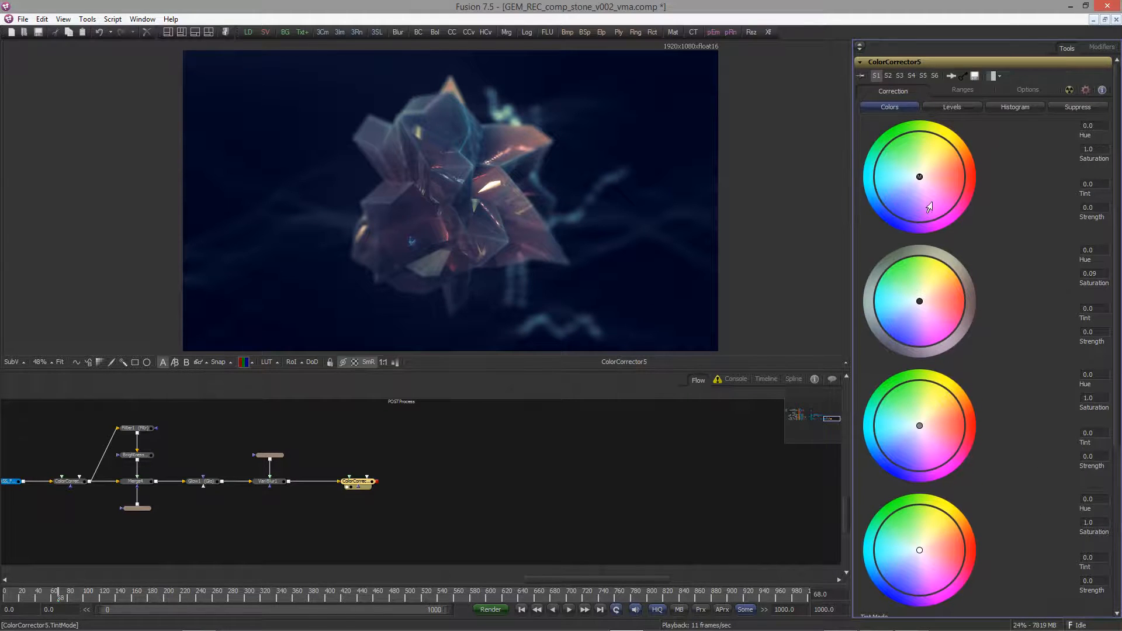
scroll(1007, 208, down, 4)
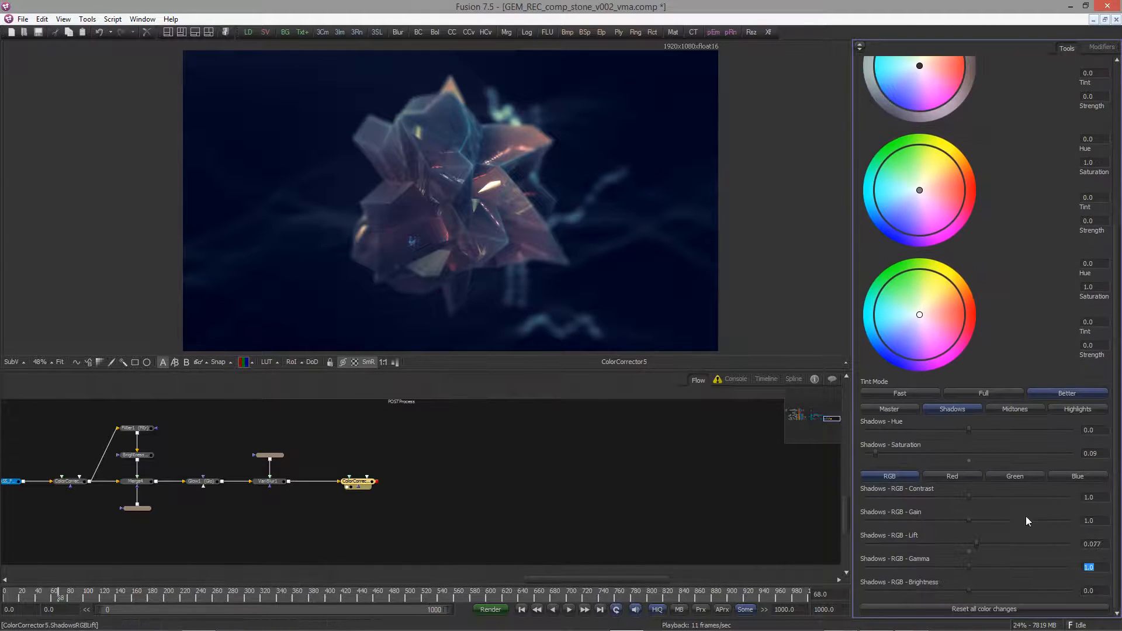
scroll(1026, 516, up, 4)
click(1067, 91)
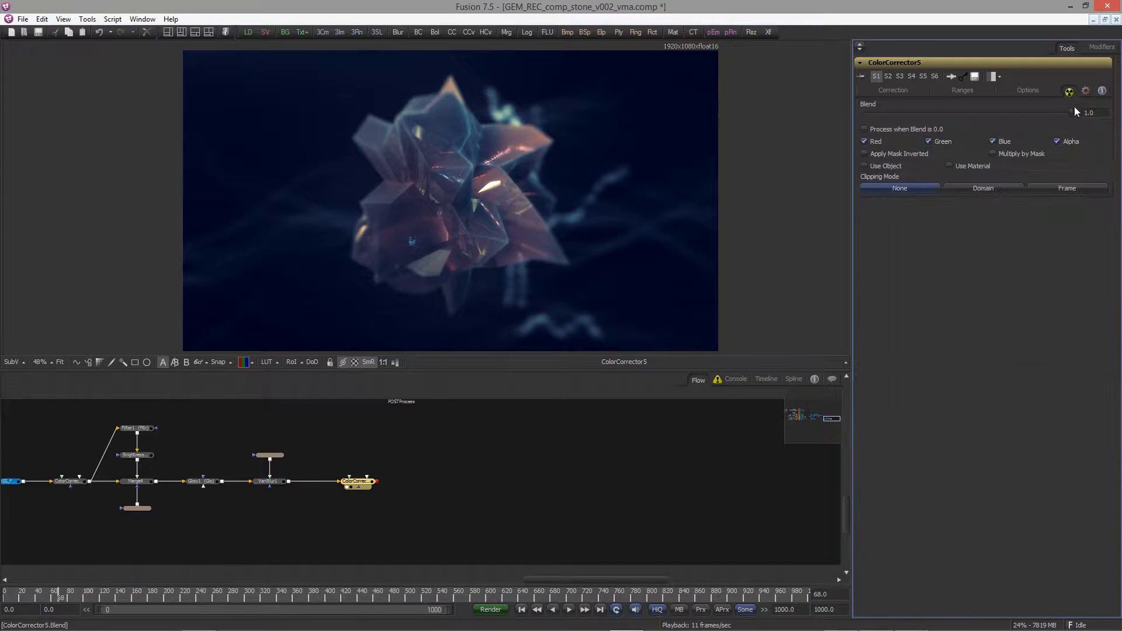
text(0.5)
key(Return)
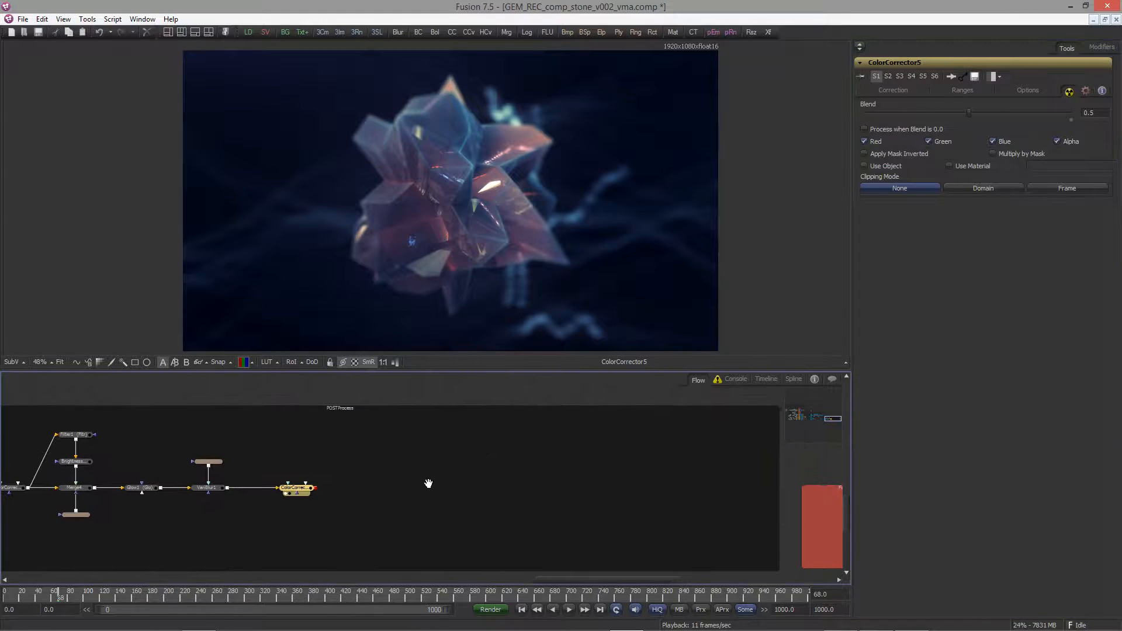
Add a Merge node after the Color Corrector with apply mode Screen, and paste a copy of it behind it in the chain
key(ctrl+space)
text(merg)
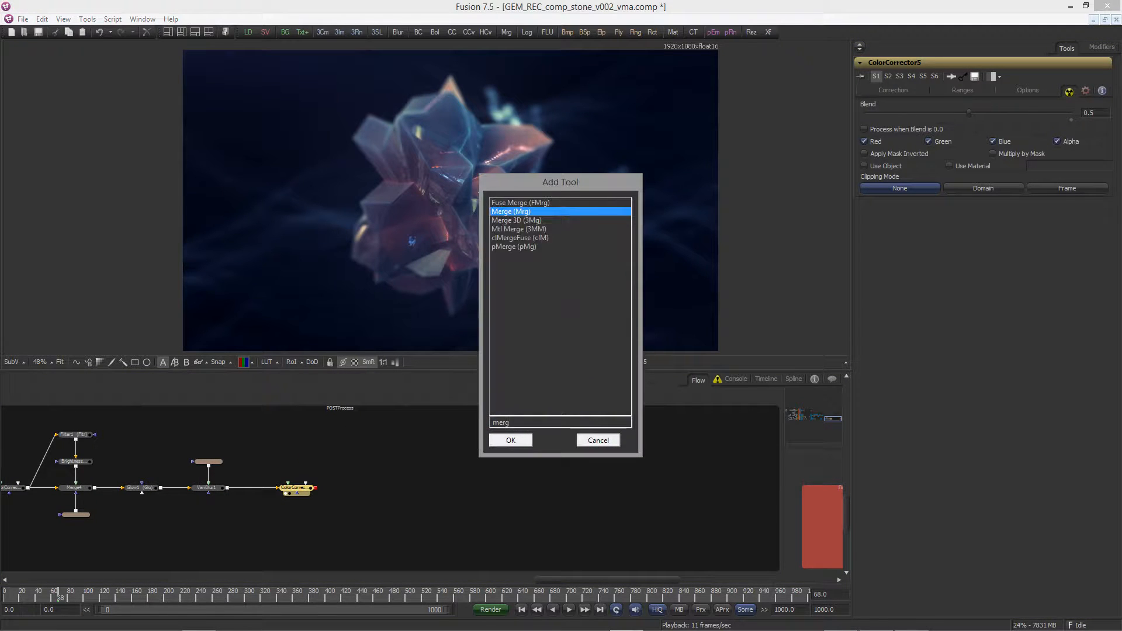
key(Return)
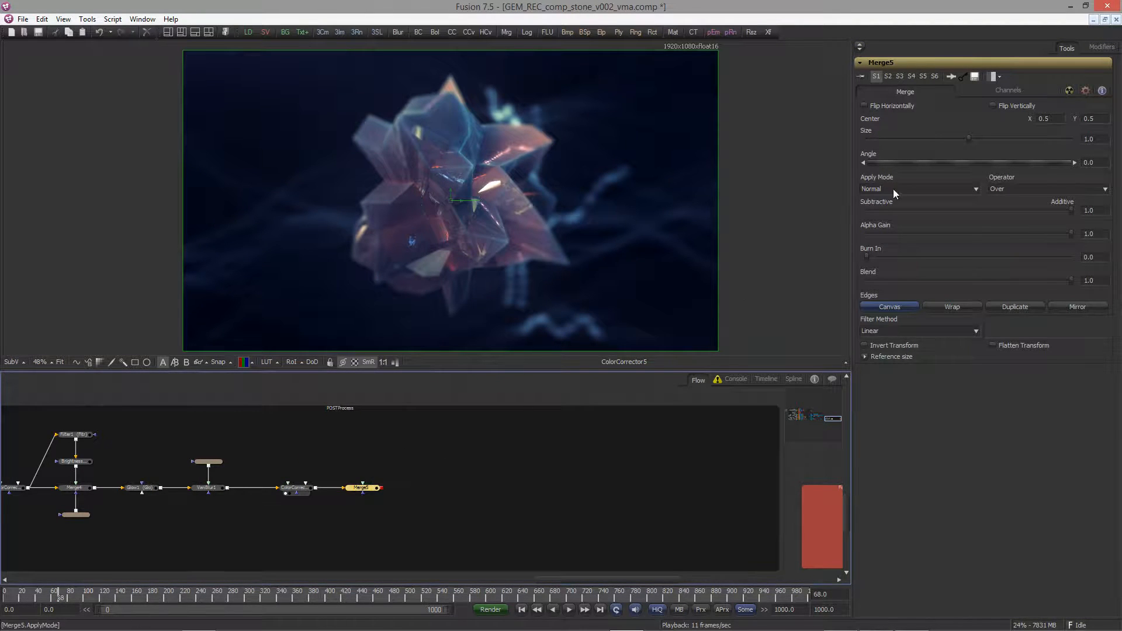
click(893, 188)
click(882, 205)
key(ctrl+c)
key(ctrl+v)
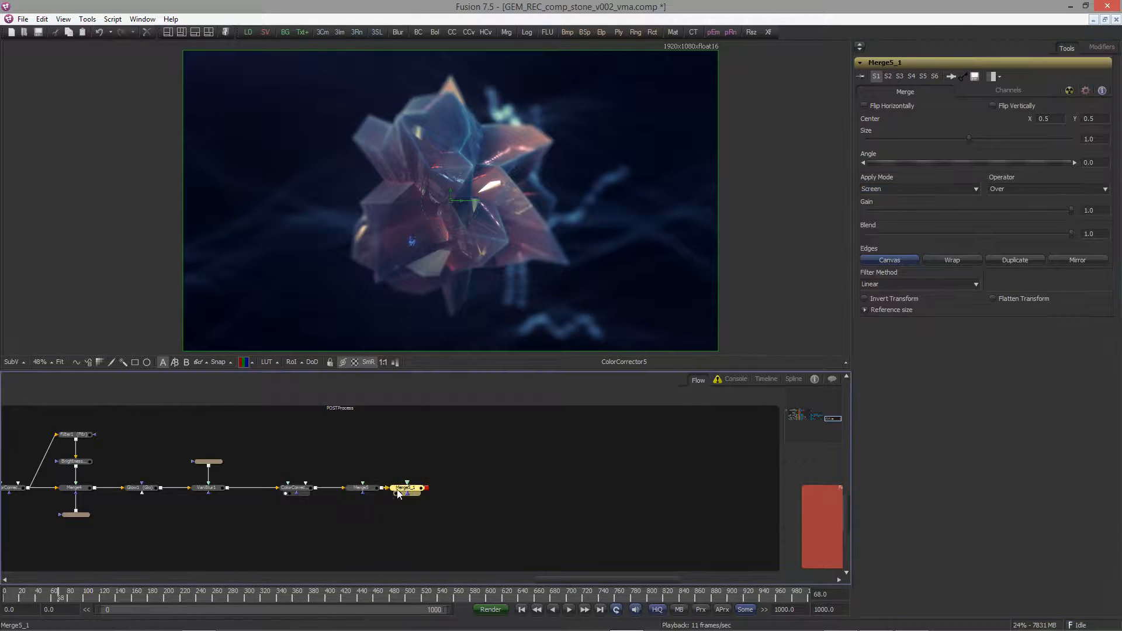
Space out the second Screen merge, add a Background node above the first one, and make its fill a gradient
drag(411, 490, 432, 490)
click(385, 464)
click(284, 33)
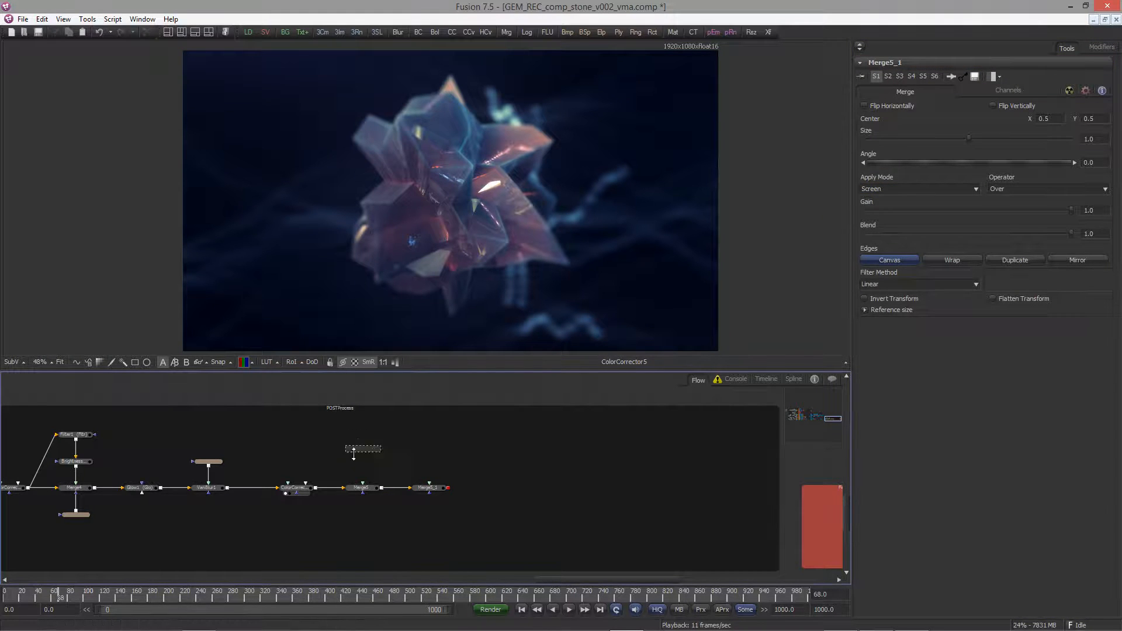
click(1009, 127)
click(906, 126)
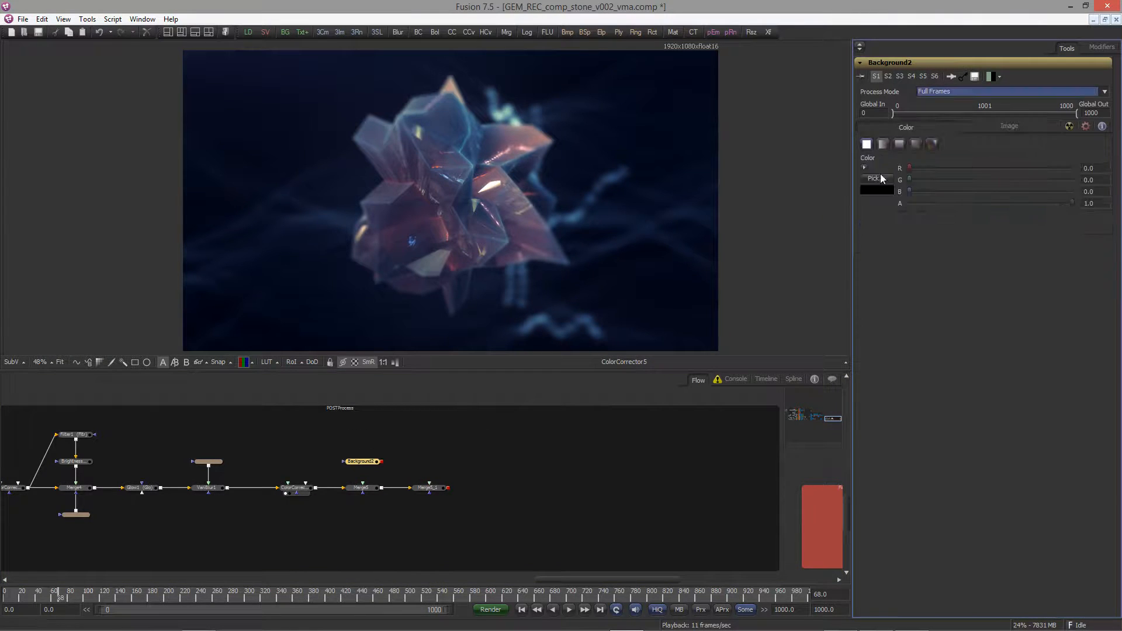
click(932, 144)
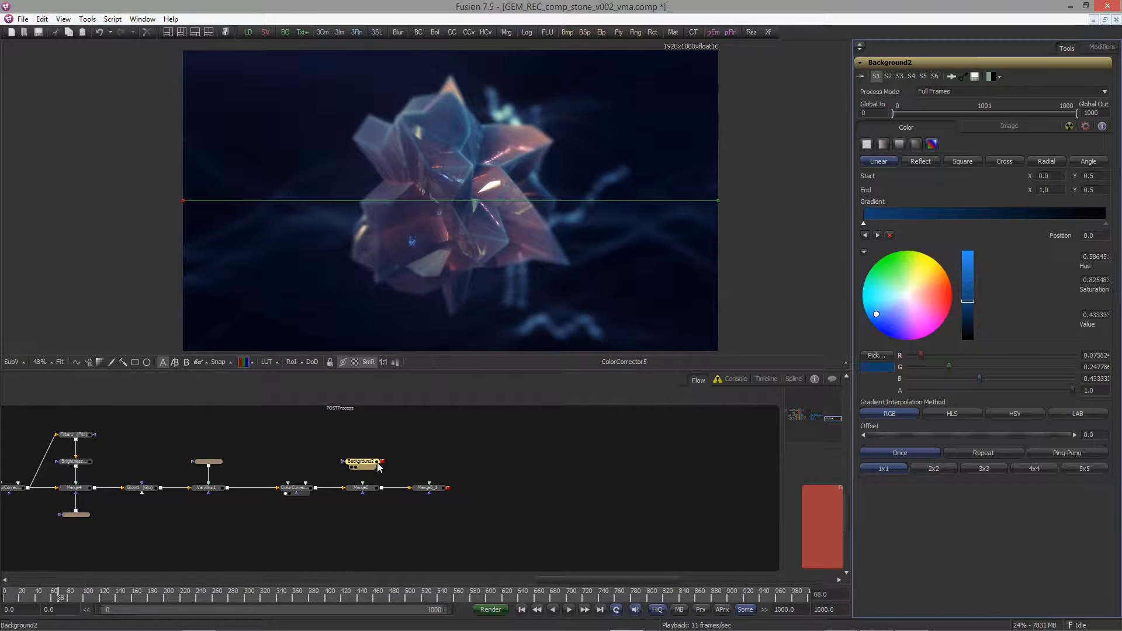
Connect the gradient background to the first Screen merge and darken its blue start colour to a value of about 0.173
drag(381, 462, 371, 487)
mouse_move(372, 486)
mouse_down()
mouse_move(374, 467)
mouse_move(374, 482)
mouse_up()
drag(968, 302, 968, 323)
click(363, 483)
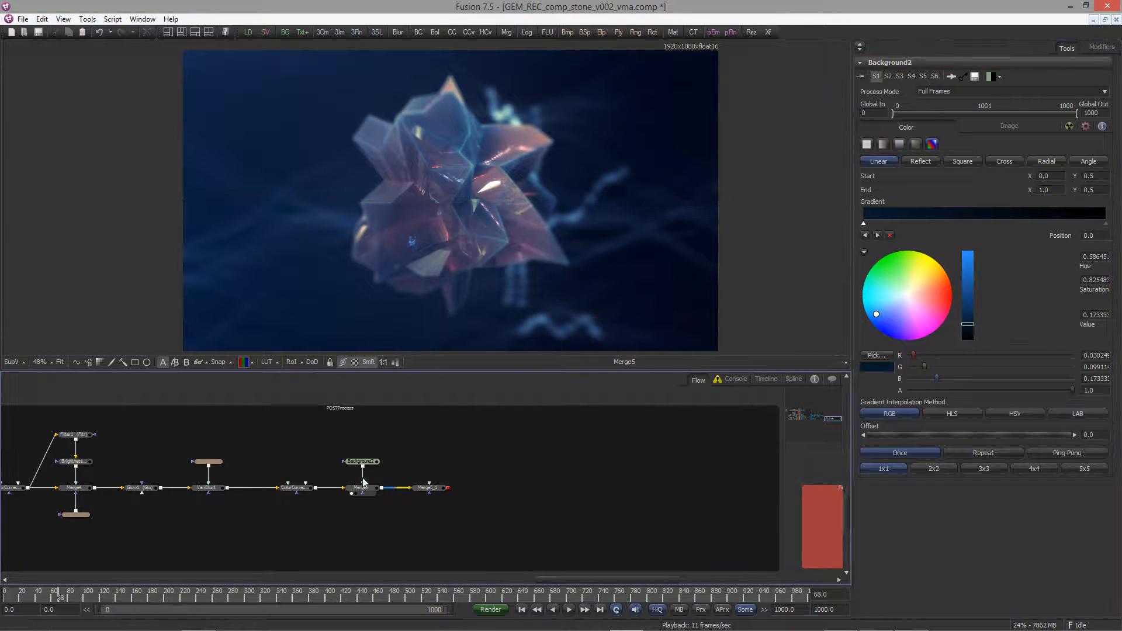
Duplicate the gradient background and connect the copy as the foreground of the second Screen merge
click(371, 463)
key(ctrl+c)
click(416, 461)
key(ctrl+v)
drag(410, 463, 433, 485)
click(427, 462)
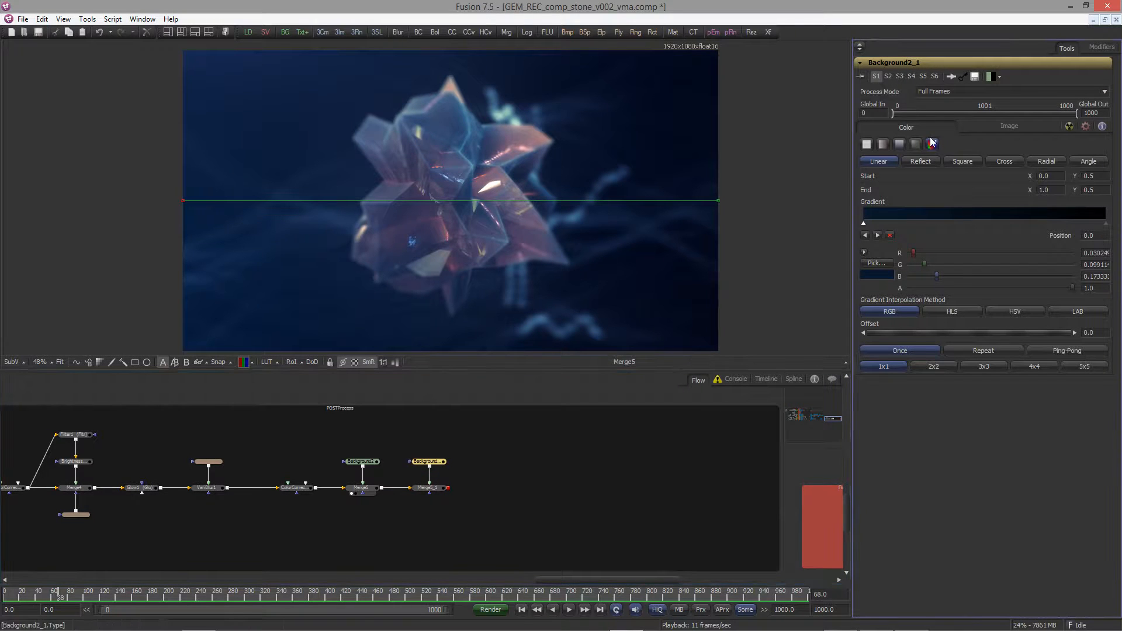
Make the copied background's gradient radial and reposition its start point above the stone and its end point toward the frame's side
click(1046, 161)
click(419, 493)
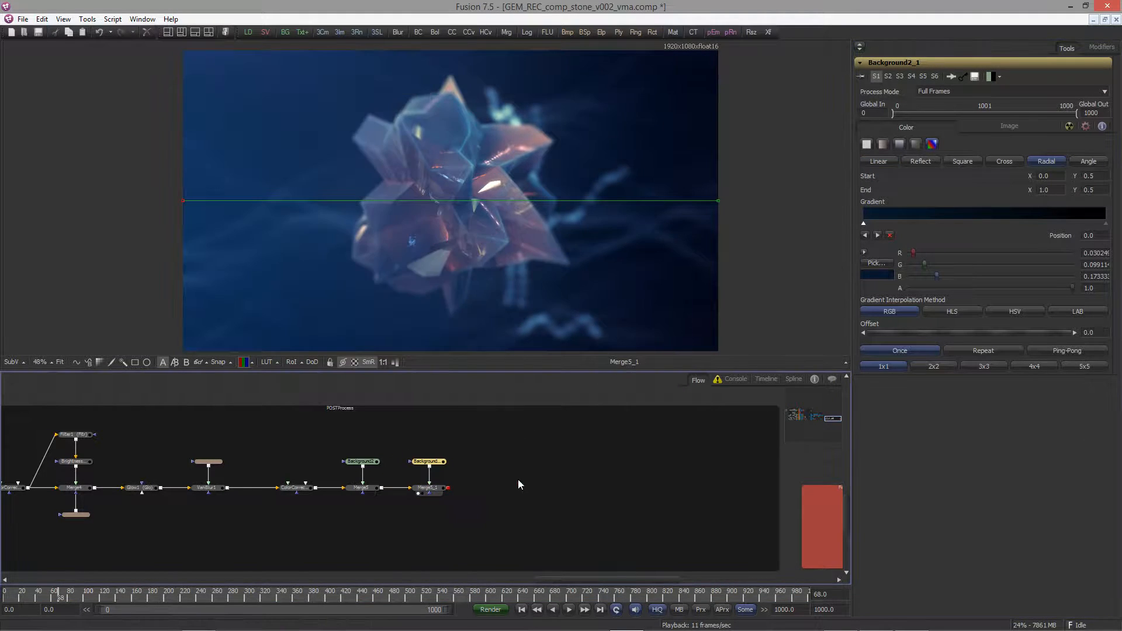
drag(184, 202, 462, 125)
ctrl+scroll(459, 172, down, 3)
drag(460, 172, 491, 85)
drag(606, 216, 619, 181)
Add a Brightness/Contrast node after the second Screen merge, place it in line, and enable Clip Black
click(462, 490)
click(441, 488)
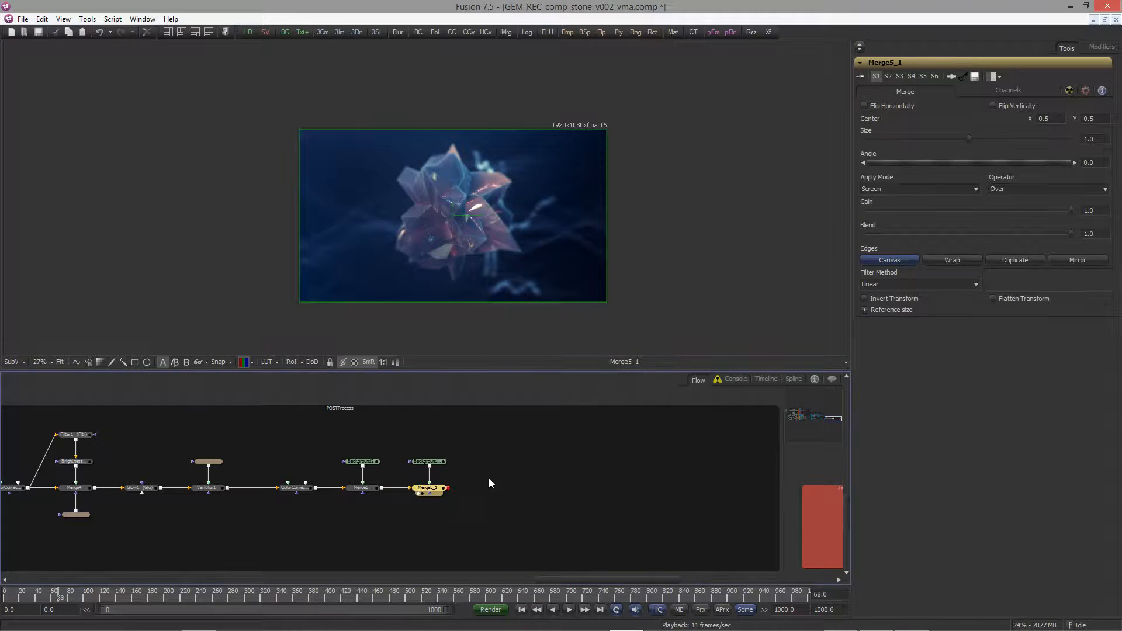
key(shift+space)
text(bri)
key(Return)
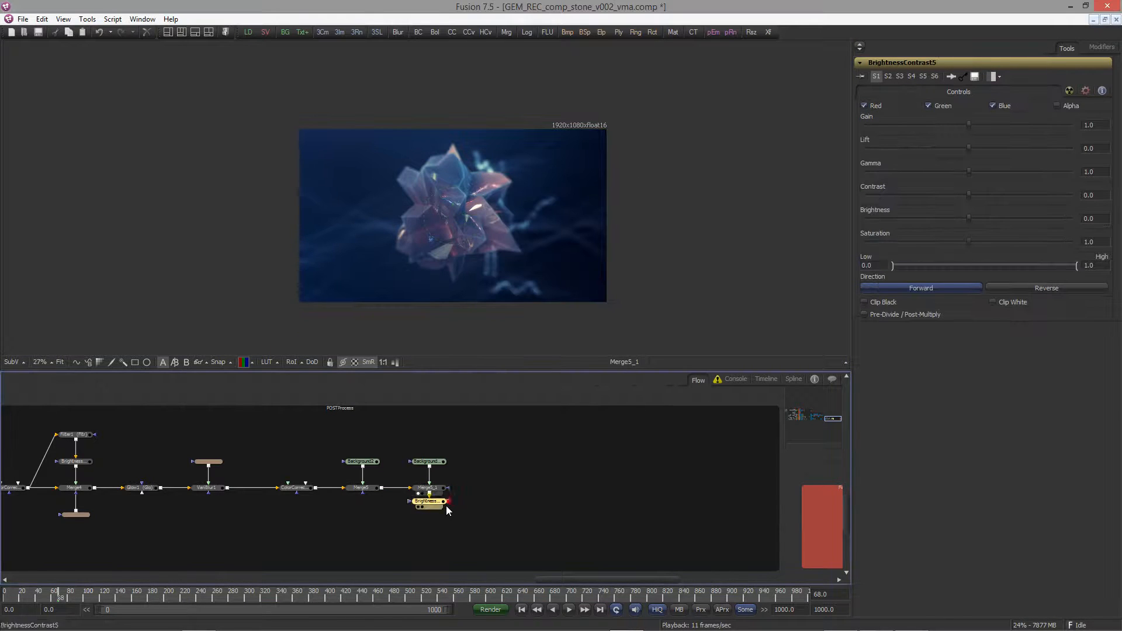
drag(446, 506, 535, 492)
click(864, 302)
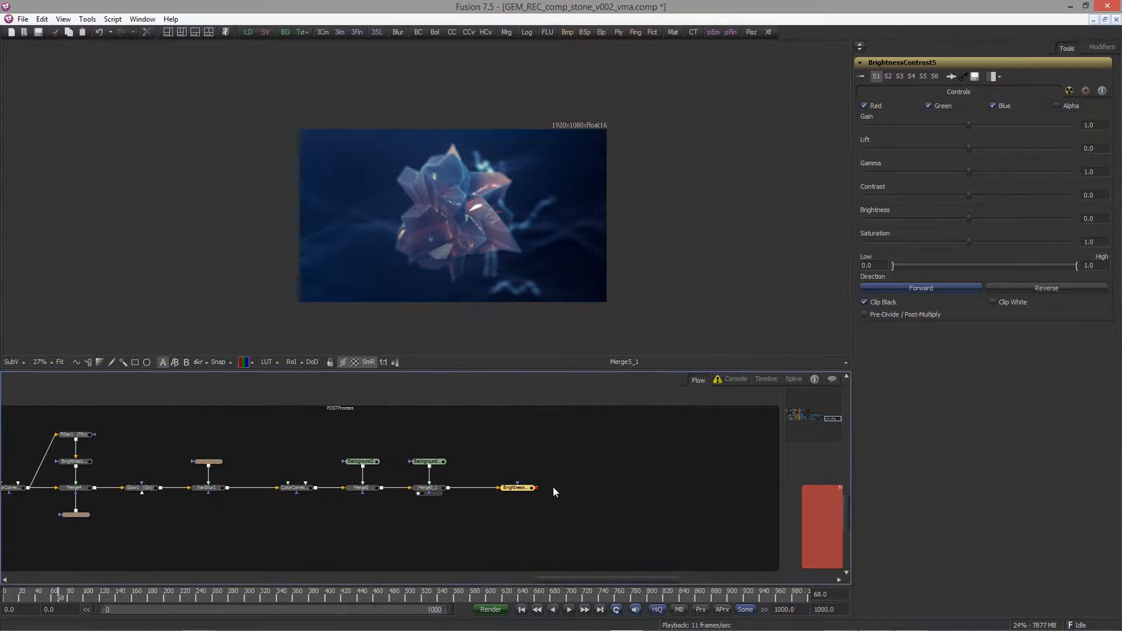
Add a Merge after the Brightness/Contrast node and connect a new black Background as its foreground
key(shift+space)
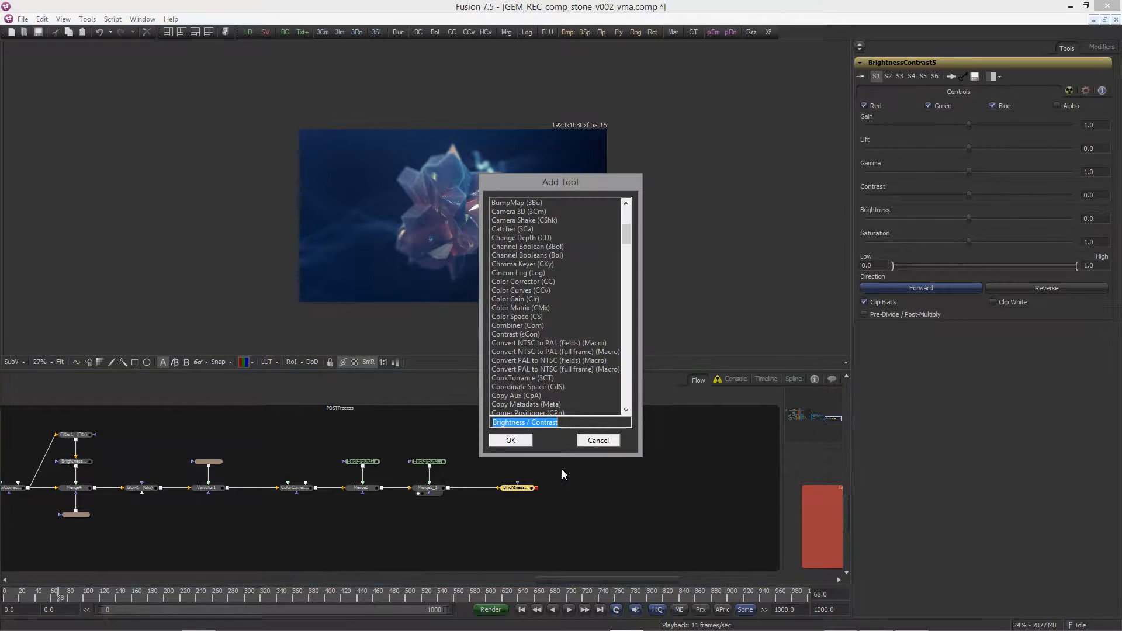
text(mer)
key(Return)
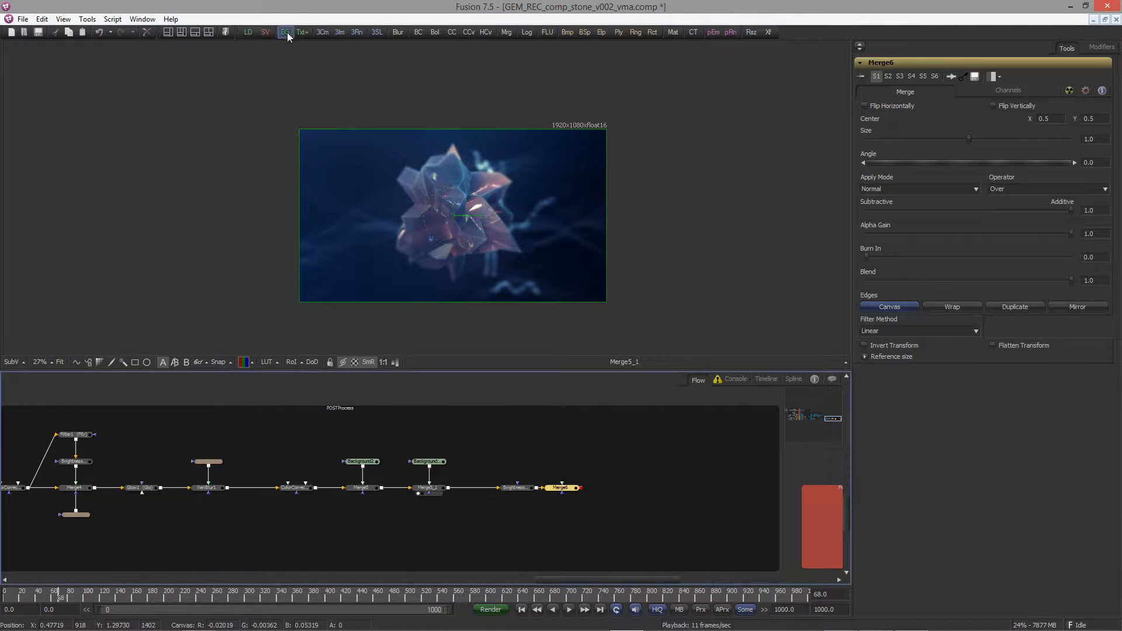
drag(287, 33, 559, 448)
drag(566, 488, 589, 487)
drag(580, 448, 586, 488)
drag(563, 449, 585, 449)
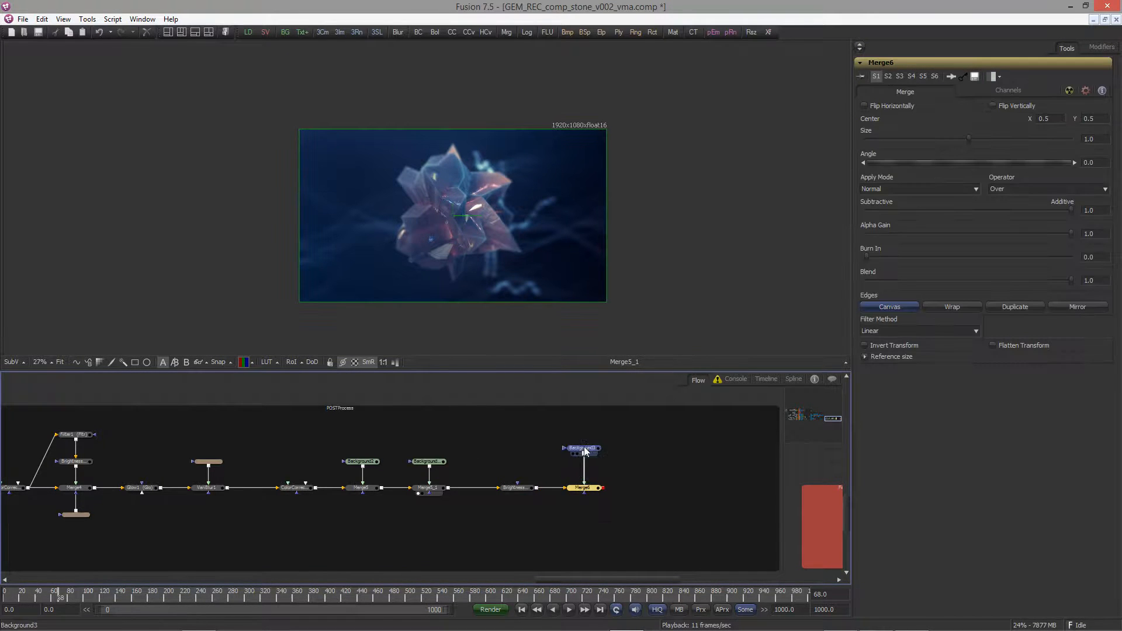
Mask the black merge with an inverted rectangle about 1.16 wide and 0.74 high to form letterbox bars, and view the result
drag(652, 33, 591, 489)
click(588, 503)
drag(588, 501, 589, 514)
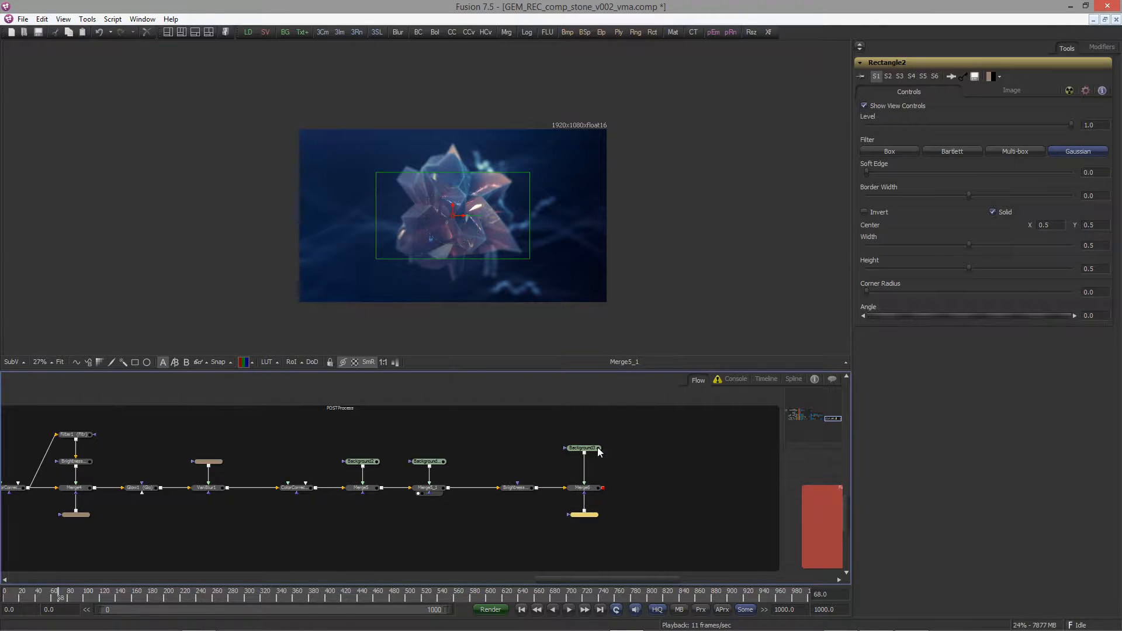
drag(532, 260, 640, 285)
click(865, 212)
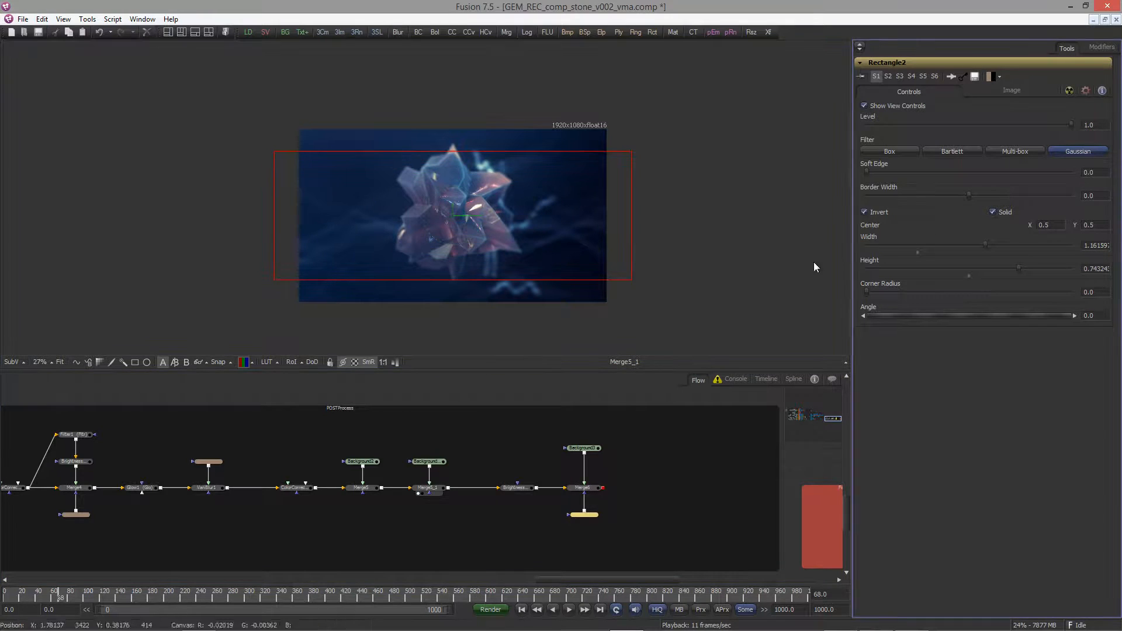
drag(589, 487, 573, 326)
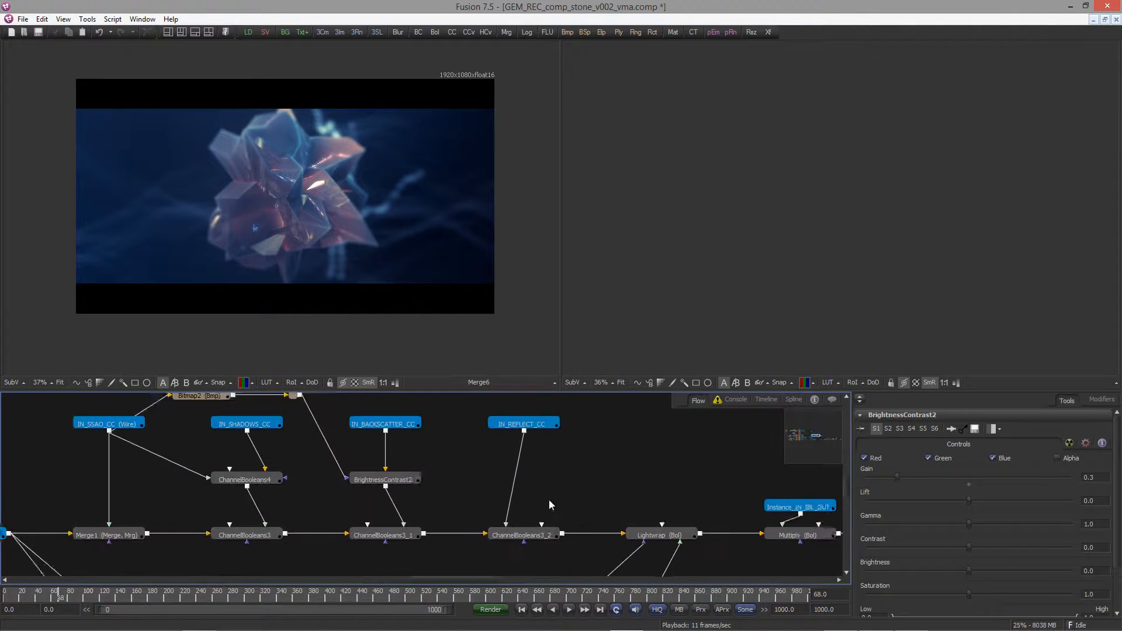
Raise the backscatter pass's gain, lower its brightness to about -0.19, and narrow its Bitmap mask range to about 0.12–0.29
middle_drag(550, 505, 605, 504)
drag(445, 482, 623, 337)
click(465, 476)
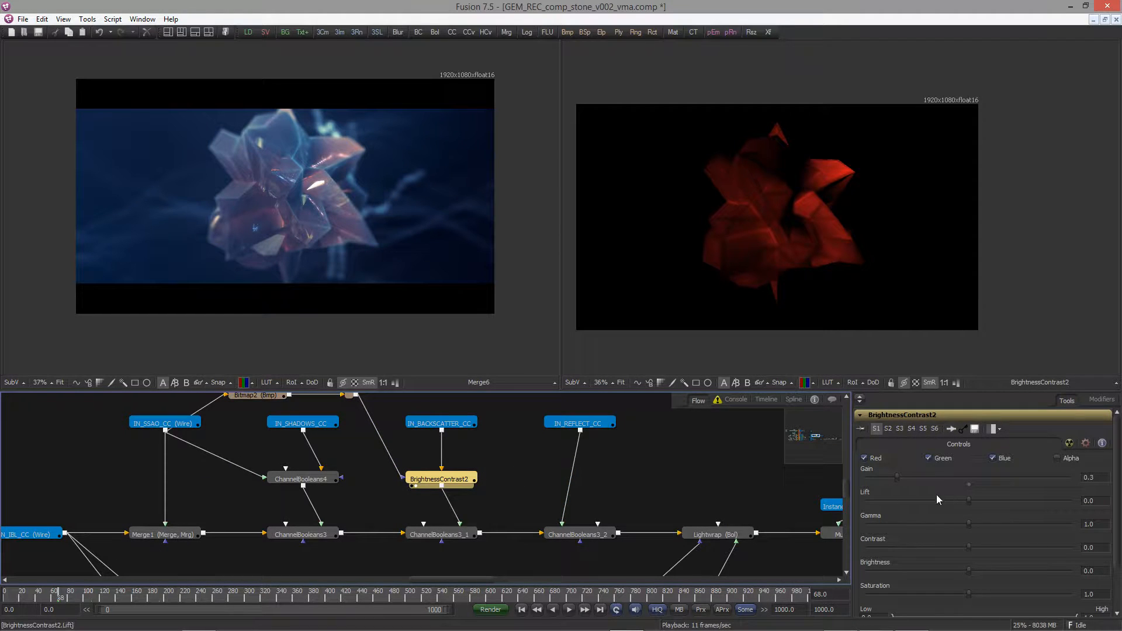
middle_drag(798, 483, 793, 475)
drag(897, 478, 918, 476)
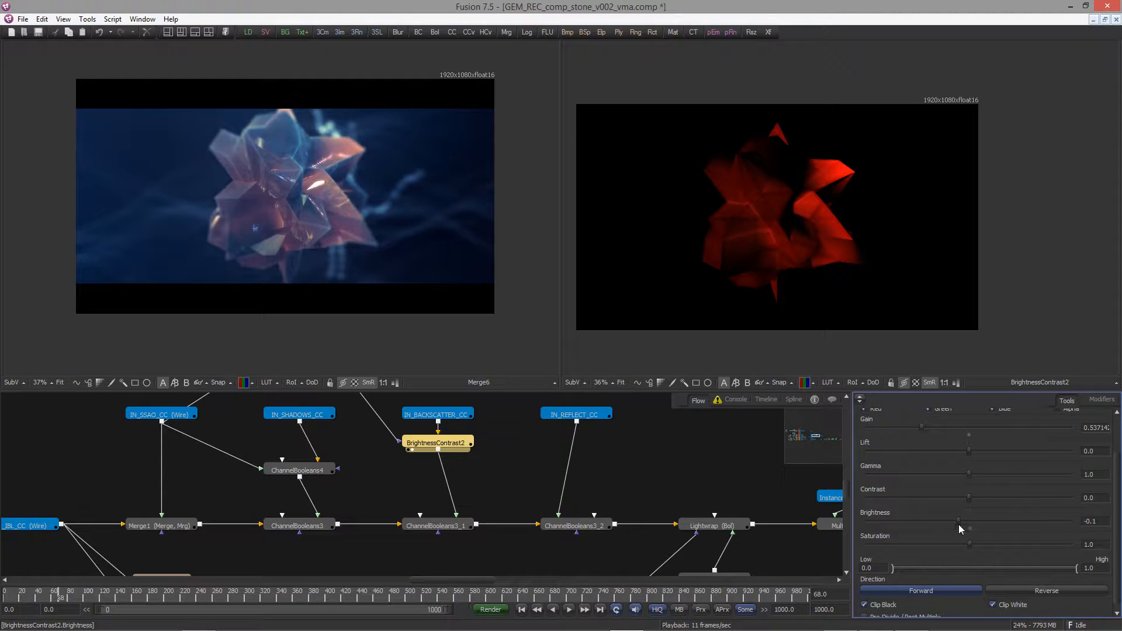
drag(958, 520, 959, 507)
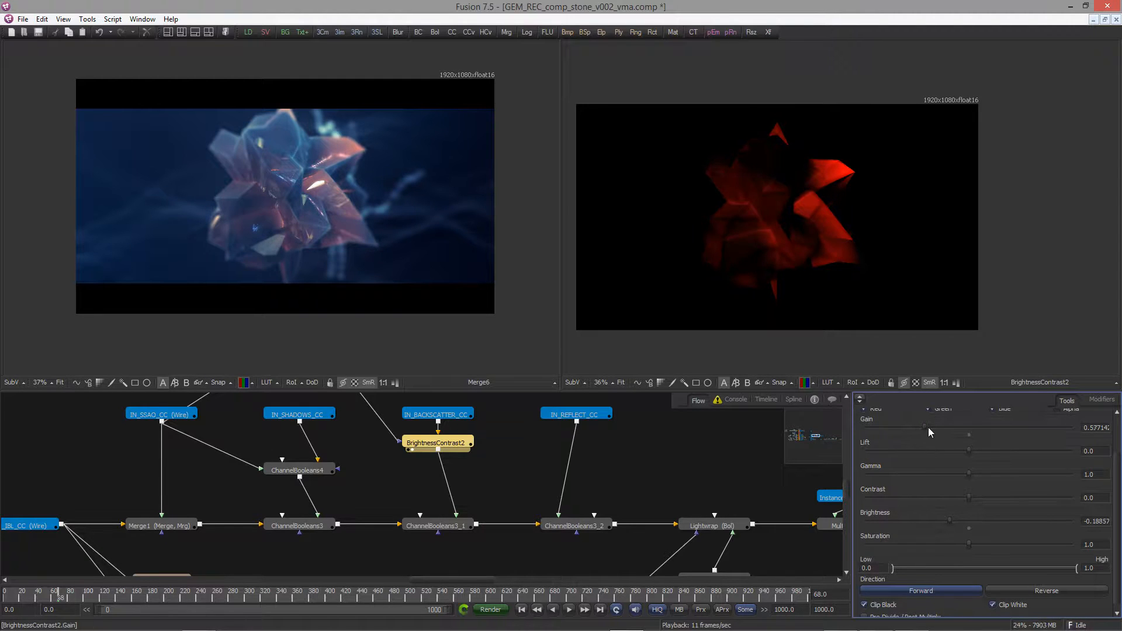
drag(935, 428, 949, 426)
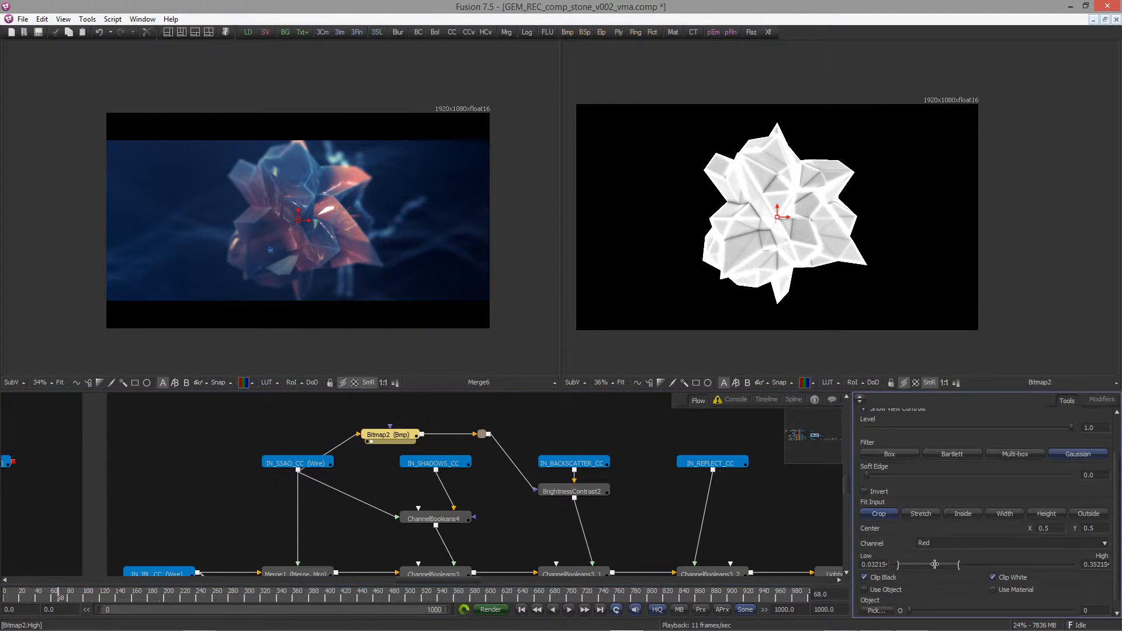
drag(963, 565, 964, 566)
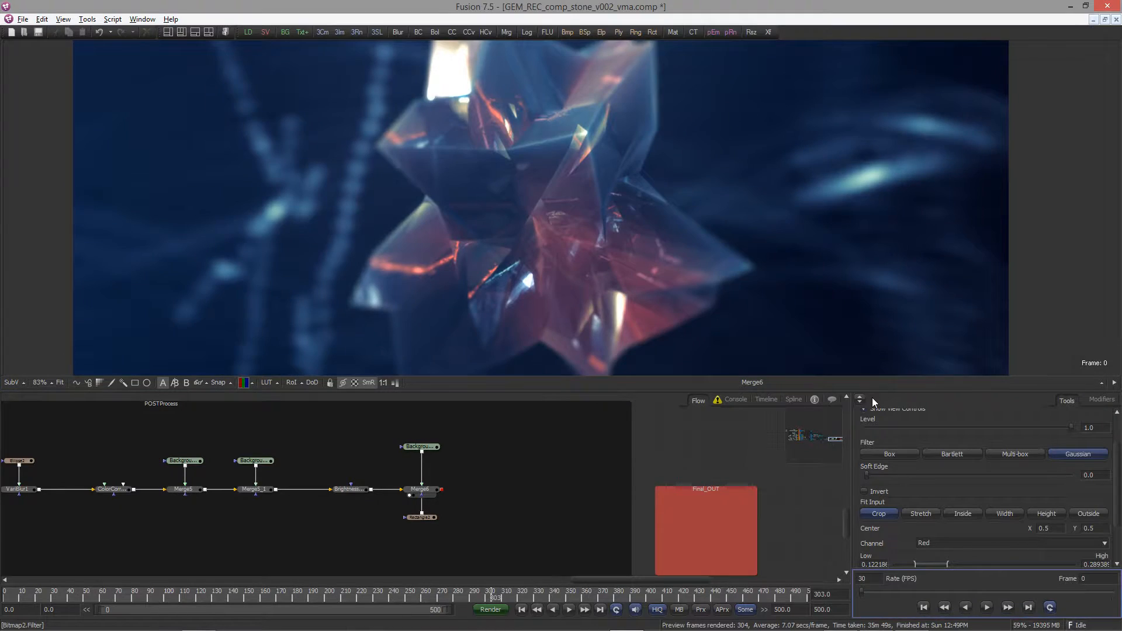
Play the rendered preview and examine the animated stone both up close and fitted to the viewer
key(space)
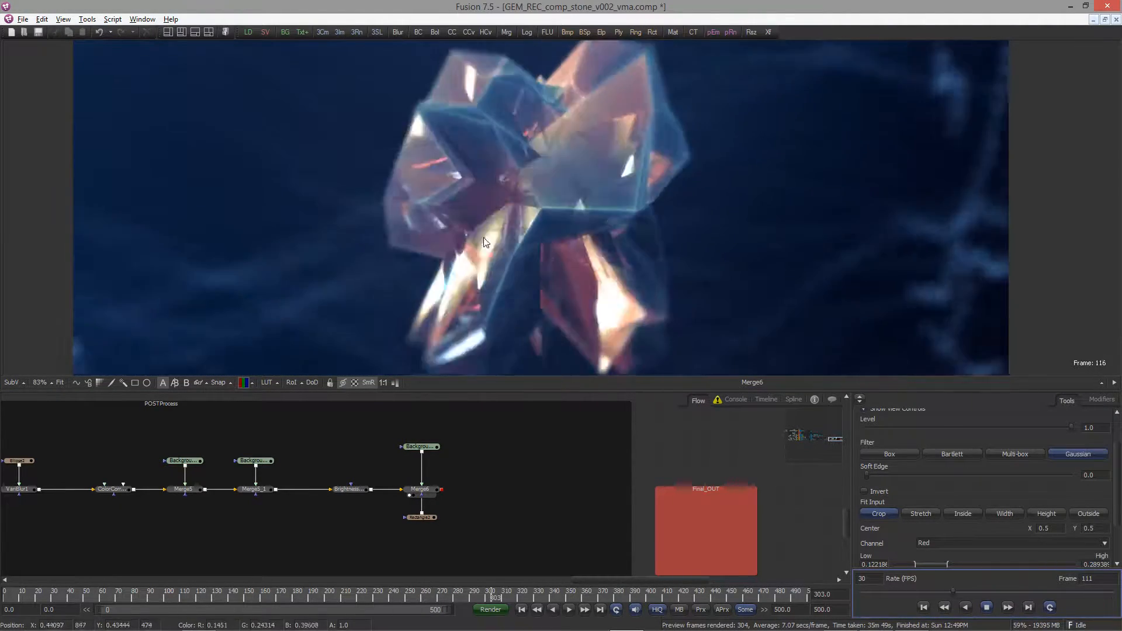
ctrl+scroll(557, 236, up, 3)
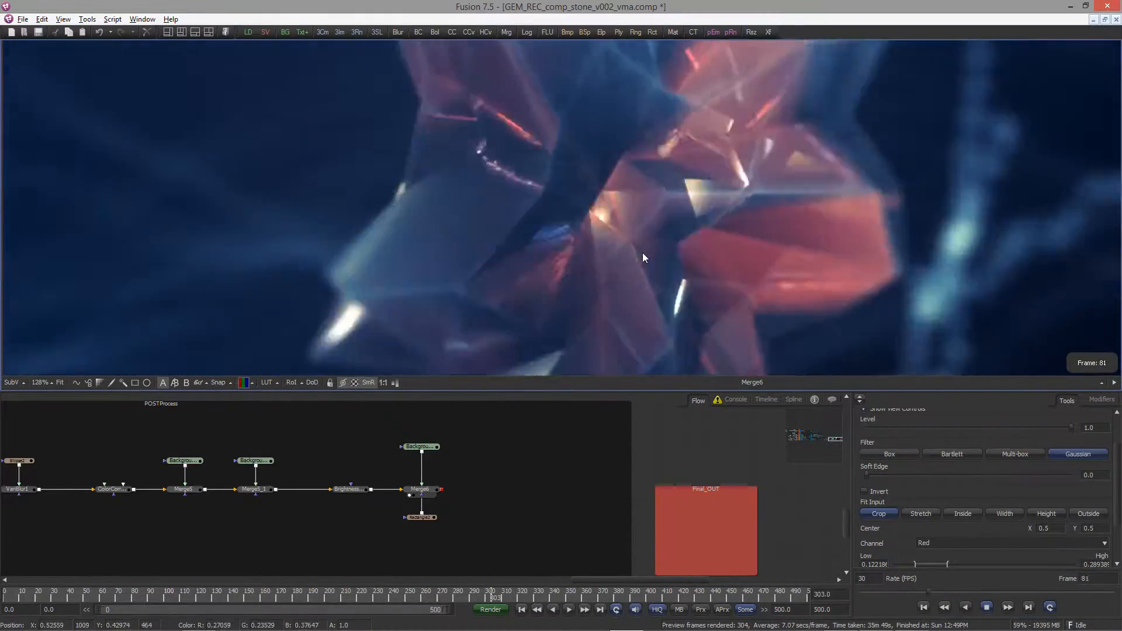
key(ctrl+f)
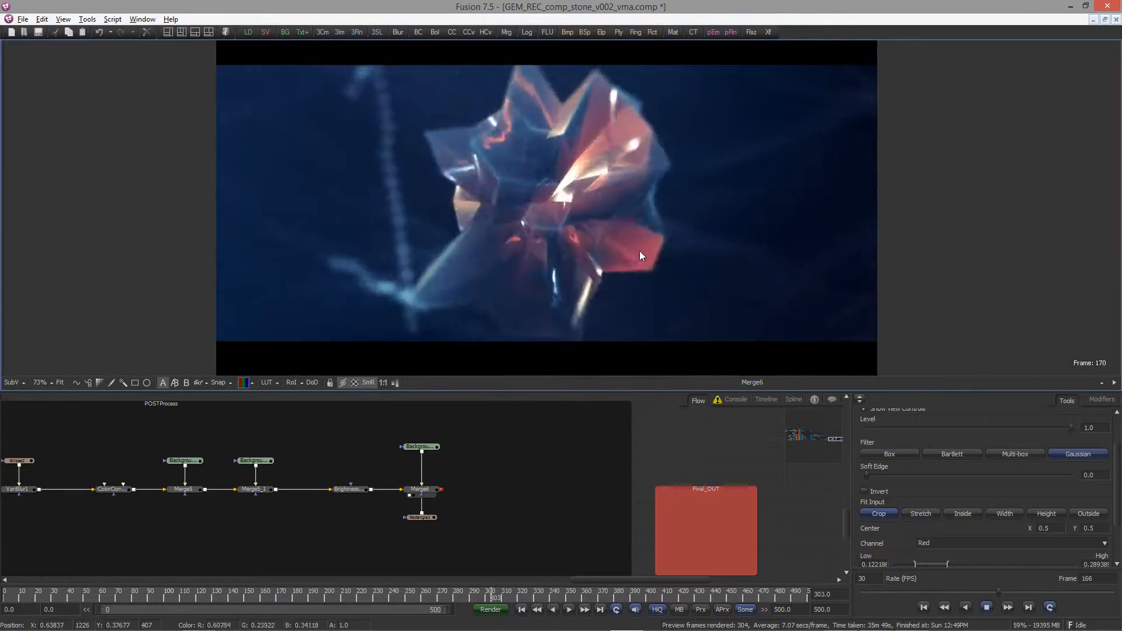
Review the complete node flow, from the pass preparation and colour correction groups through compositing to post-processing
ctrl+scroll(321, 472, down, 5)
middle_drag(321, 474, 821, 510)
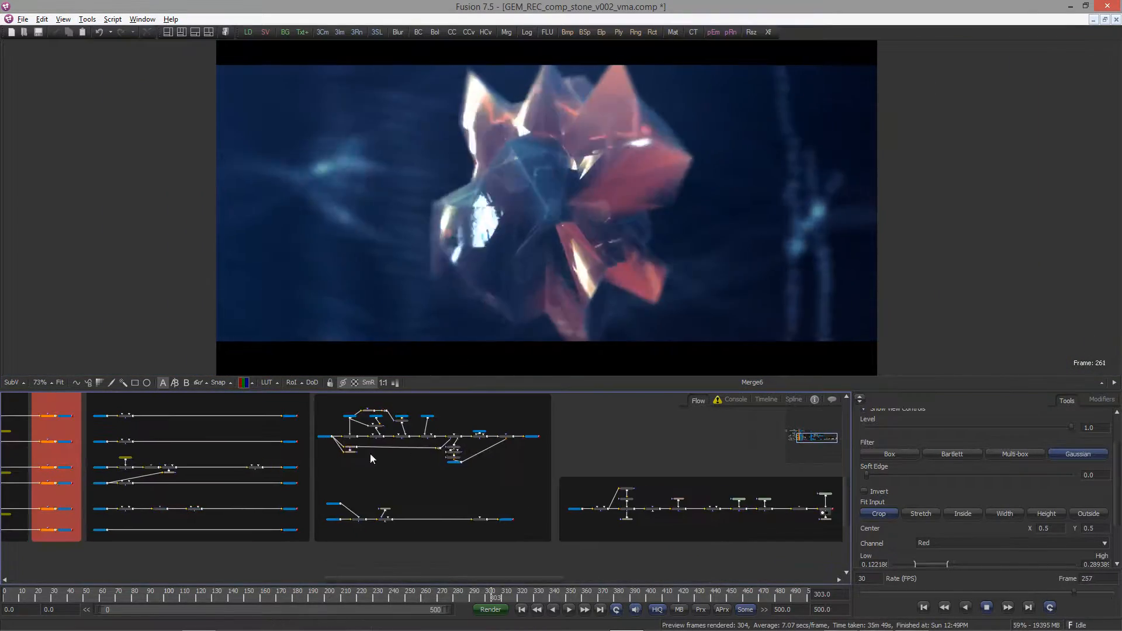
middle_drag(370, 454, 397, 479)
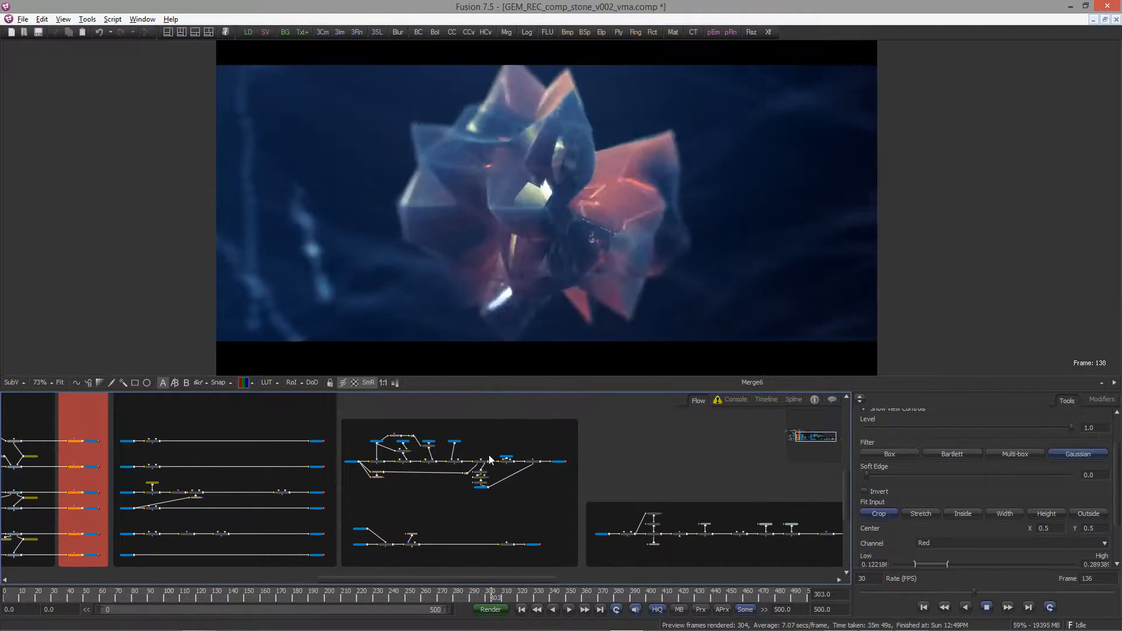
middle_drag(532, 433, 575, 459)
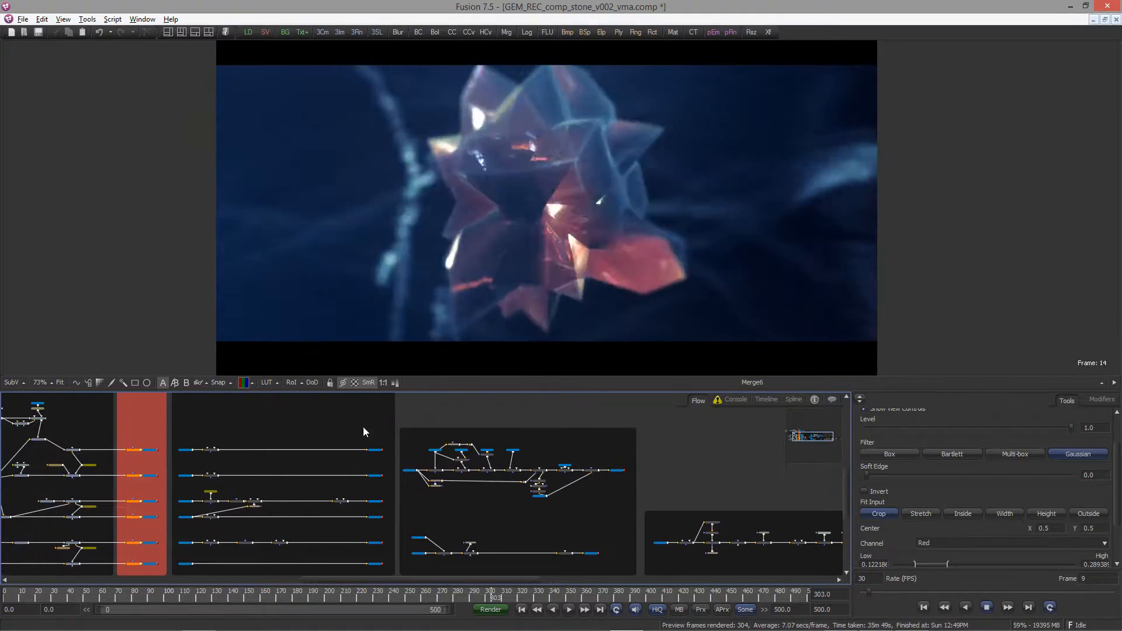
middle_drag(312, 435, 681, 440)
middle_drag(411, 464, 268, 428)
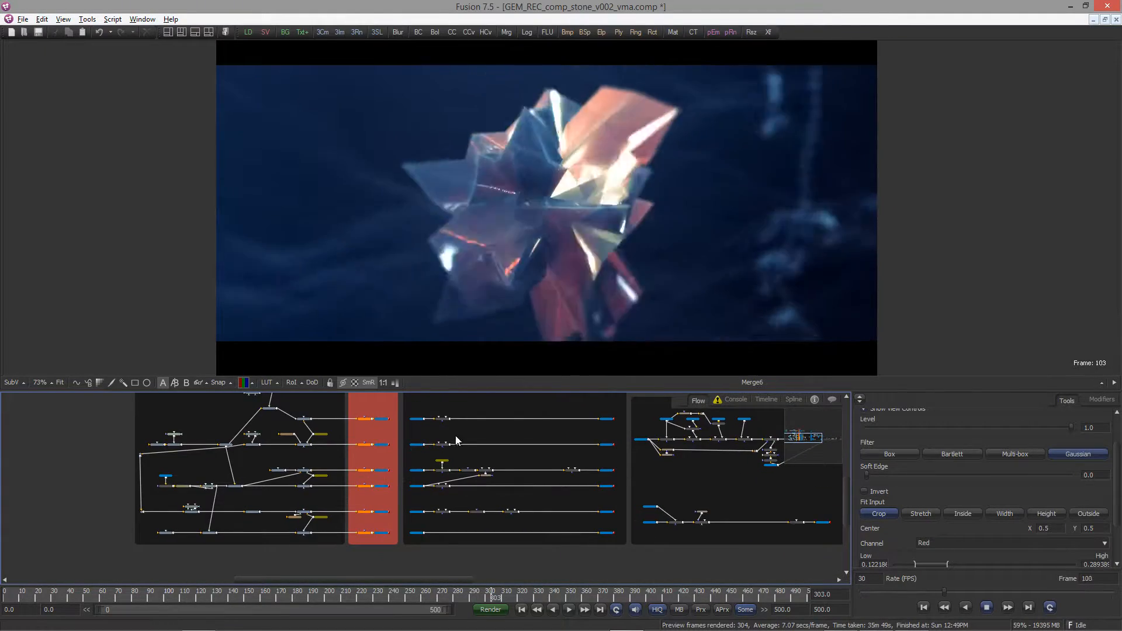
middle_drag(456, 440, 357, 443)
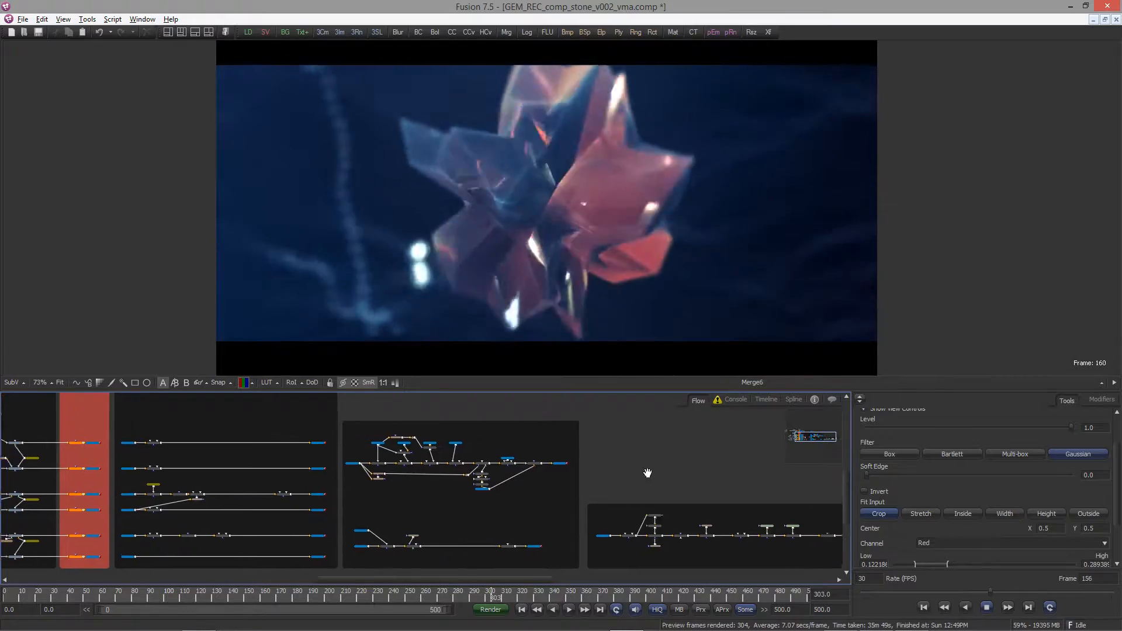
middle_drag(648, 473, 458, 490)
middle_drag(559, 461, 619, 460)
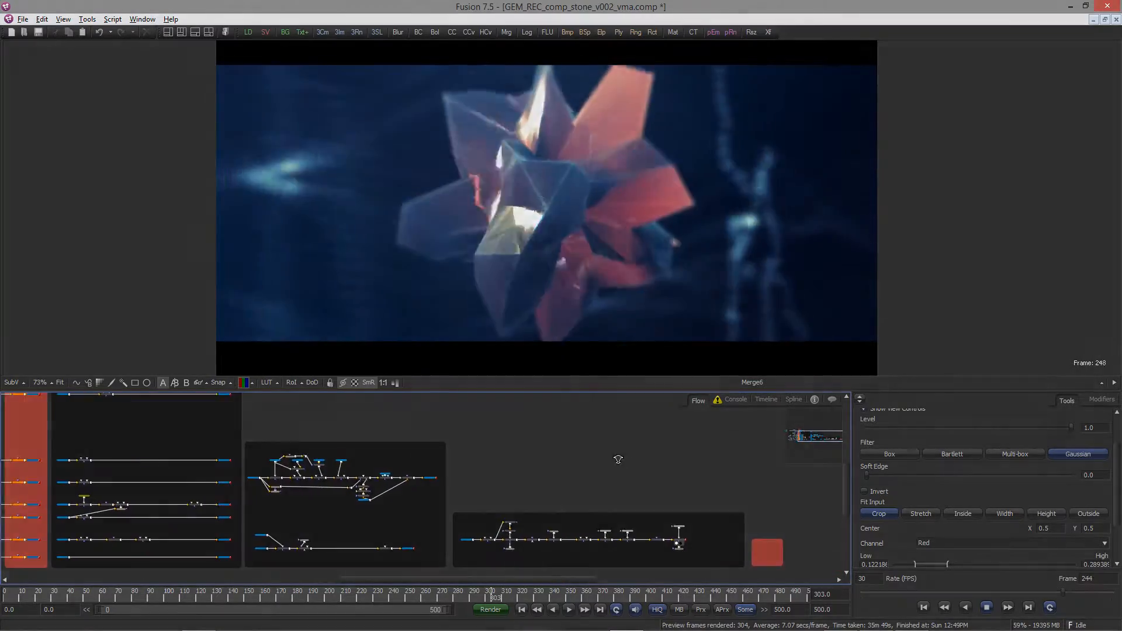